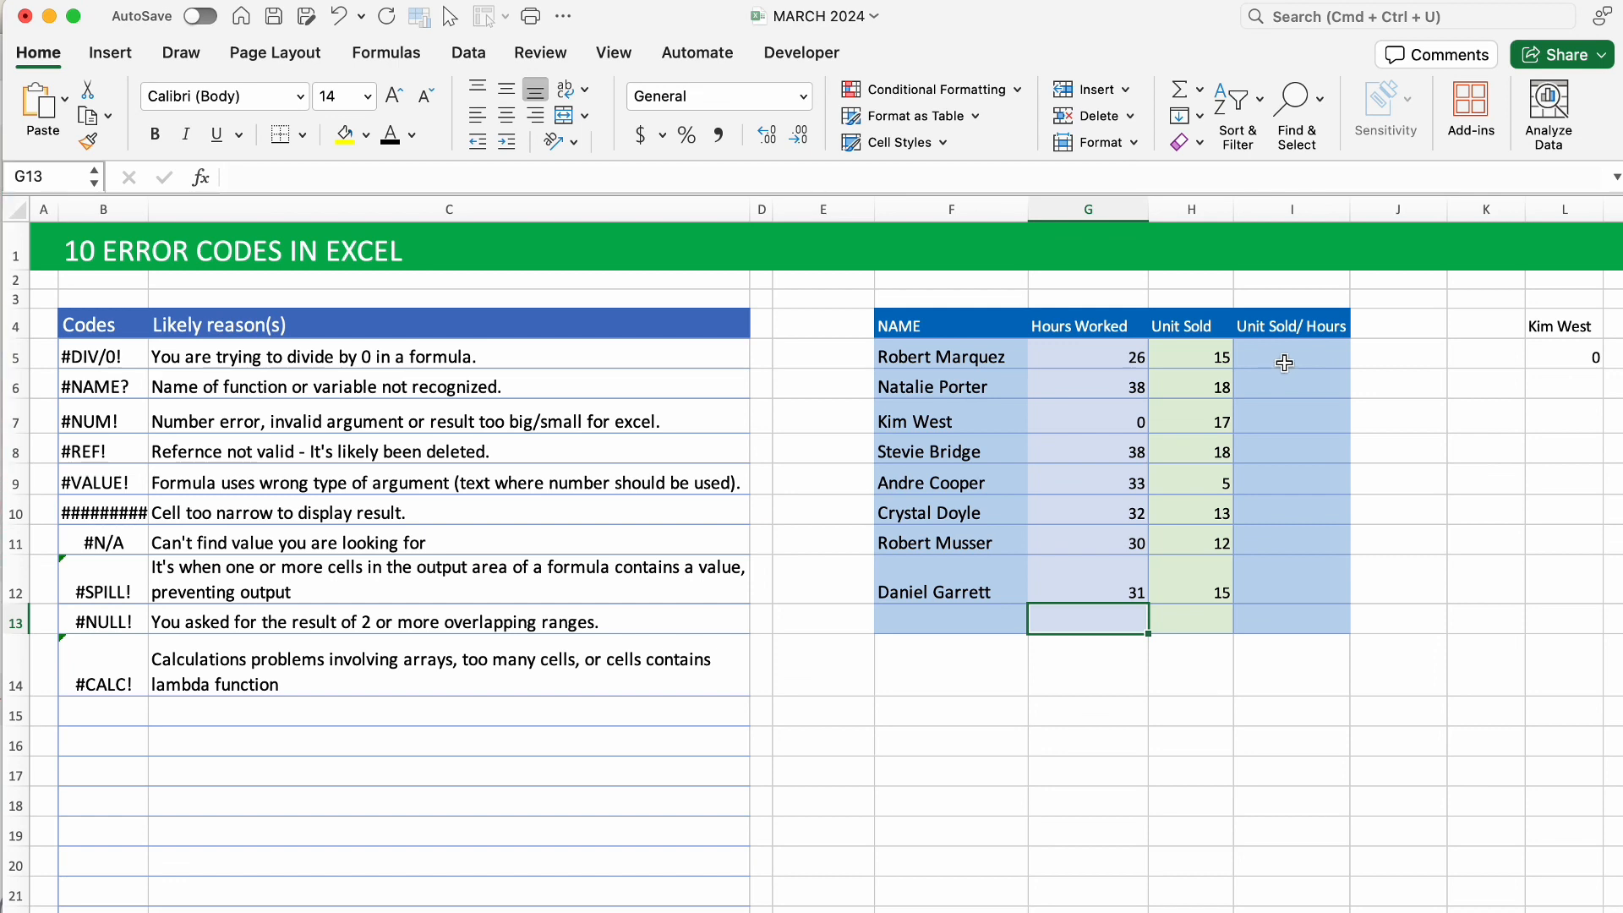
Enter the units-per-hour formula =H5/G5 in I5.
{"action": "left_click", "coordinate": [1284, 361]}
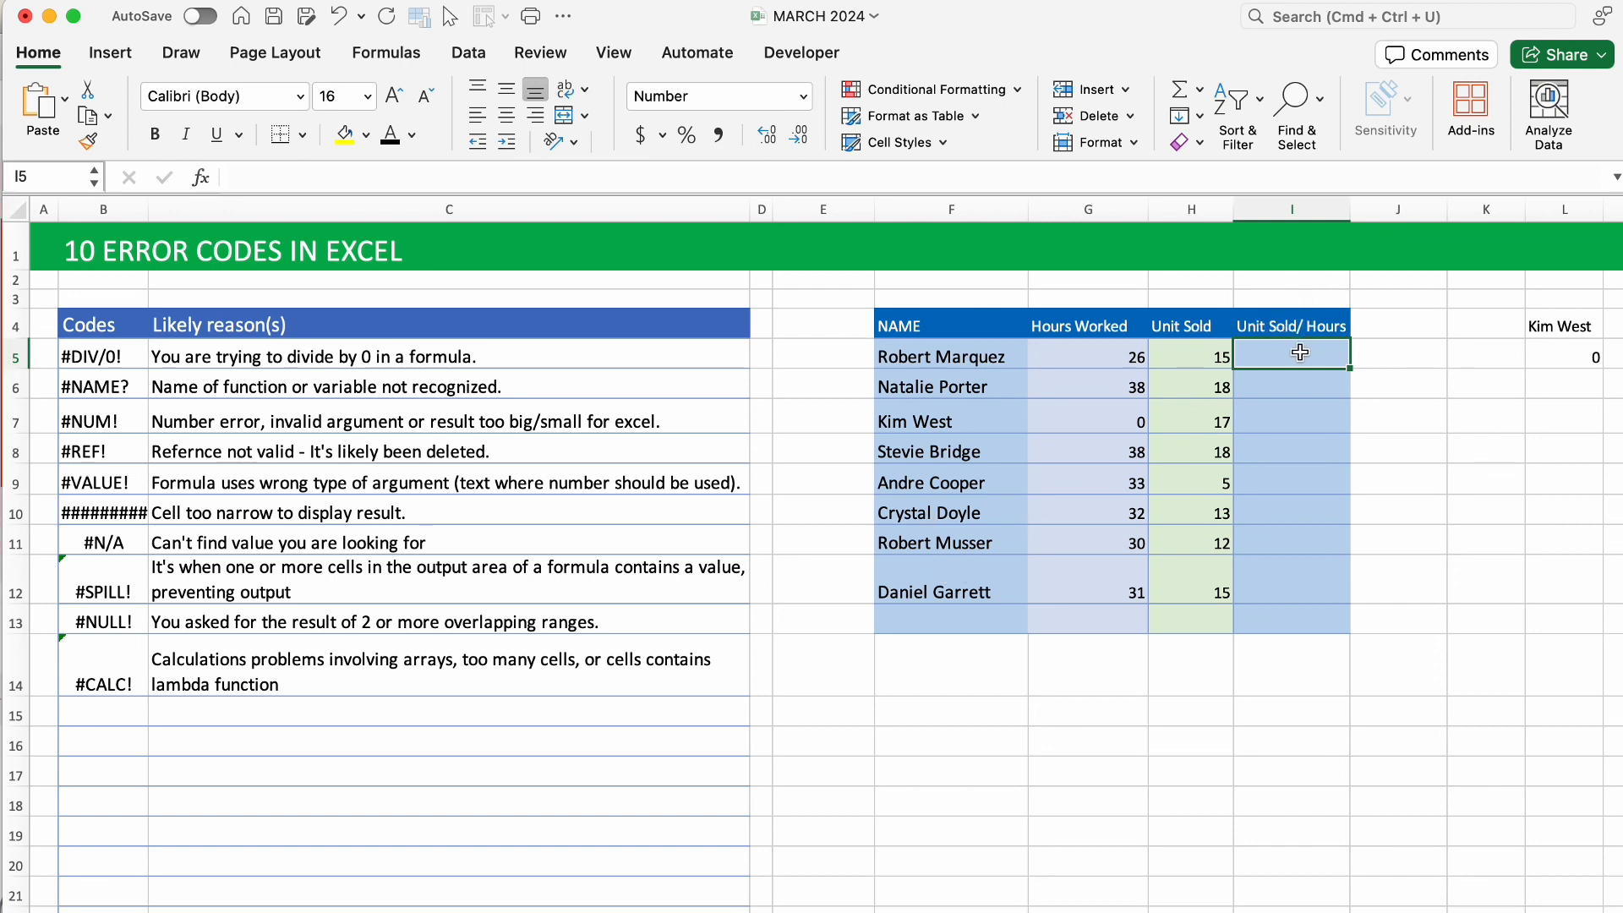
{"action": "double_click", "coordinate": [1301, 352]}
{"action": "type", "text": "="}
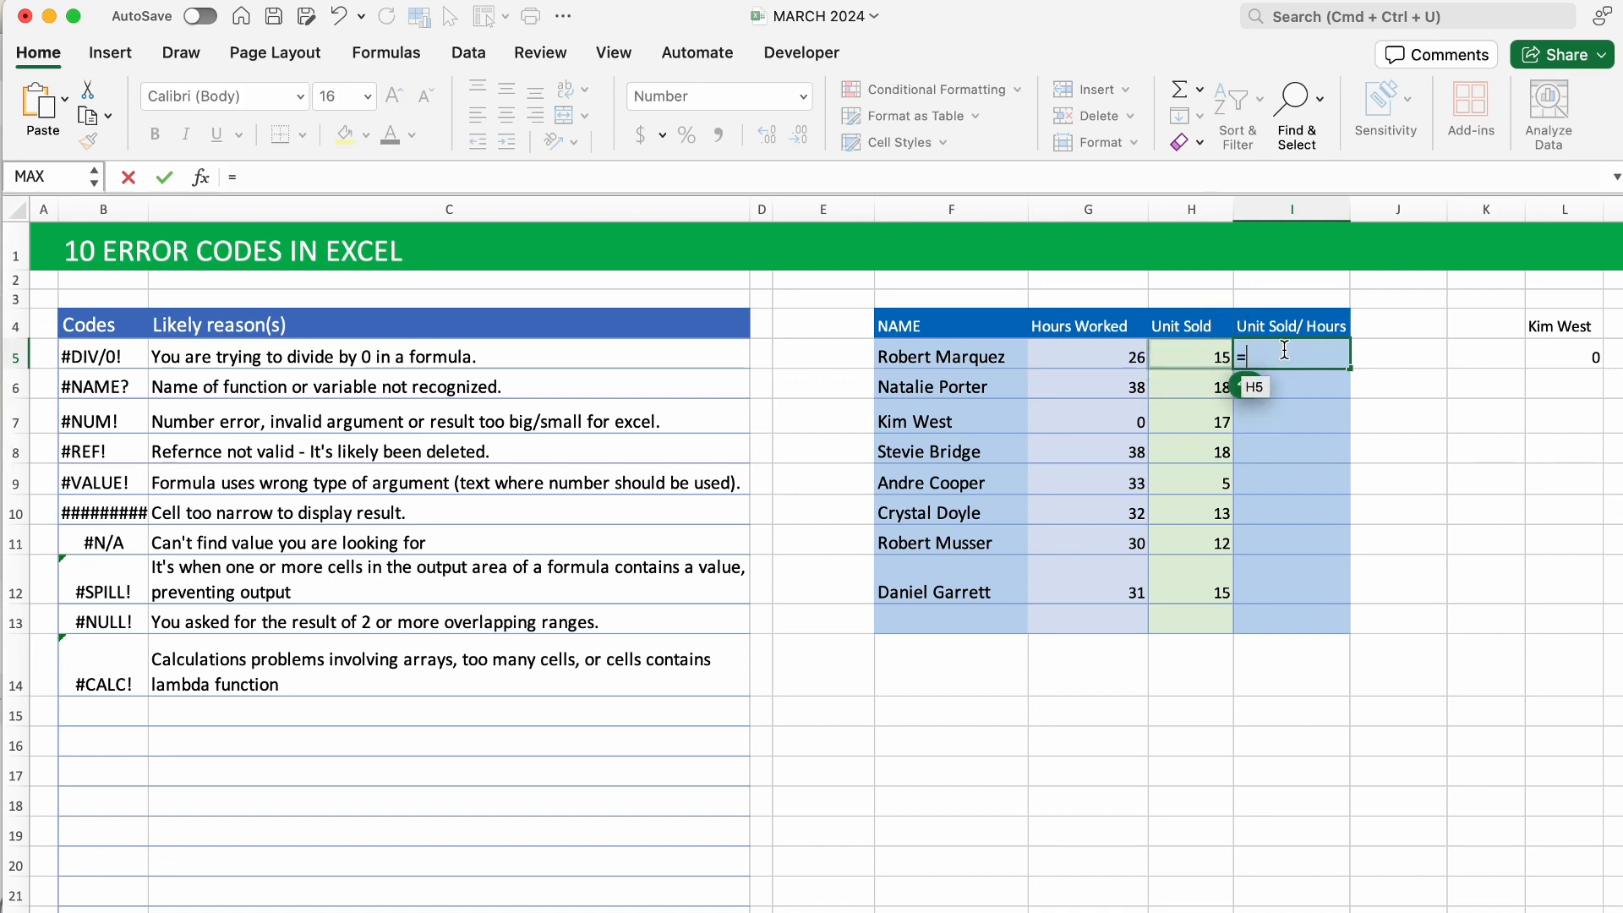
{"action": "left_click", "coordinate": [1192, 355]}
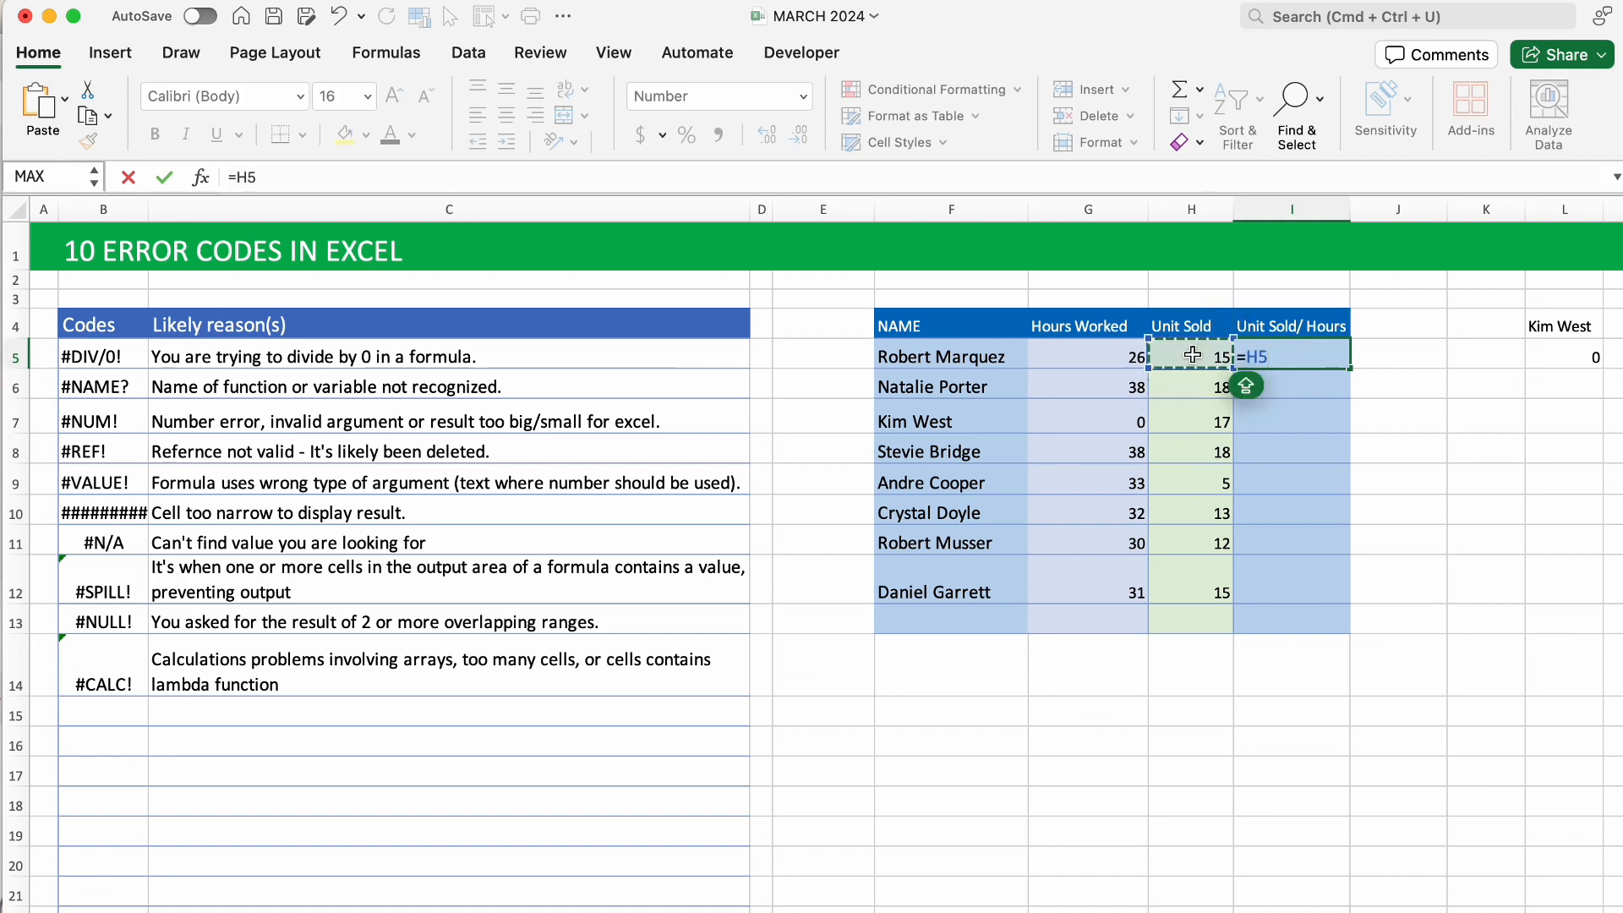
{"action": "type", "text": "/"}
{"action": "left_click", "coordinate": [1123, 353]}
{"action": "key", "text": "Return"}
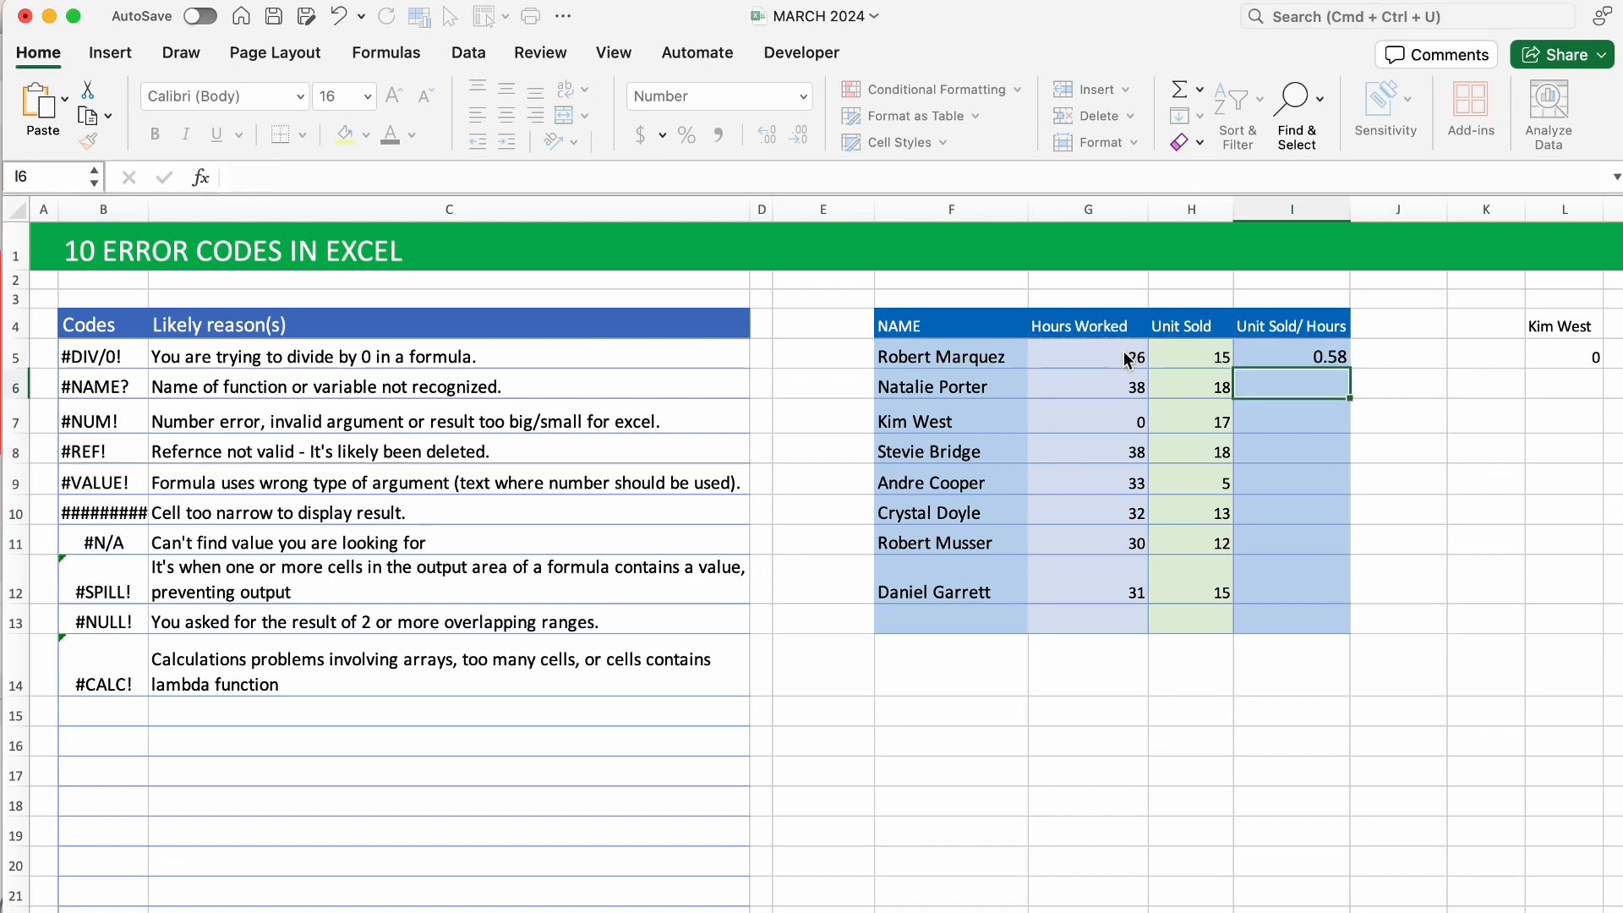
Fill the ratio formula down to I12 and inspect row 7's #DIV/0! from 0 hours.
{"action": "left_click", "coordinate": [1313, 355]}
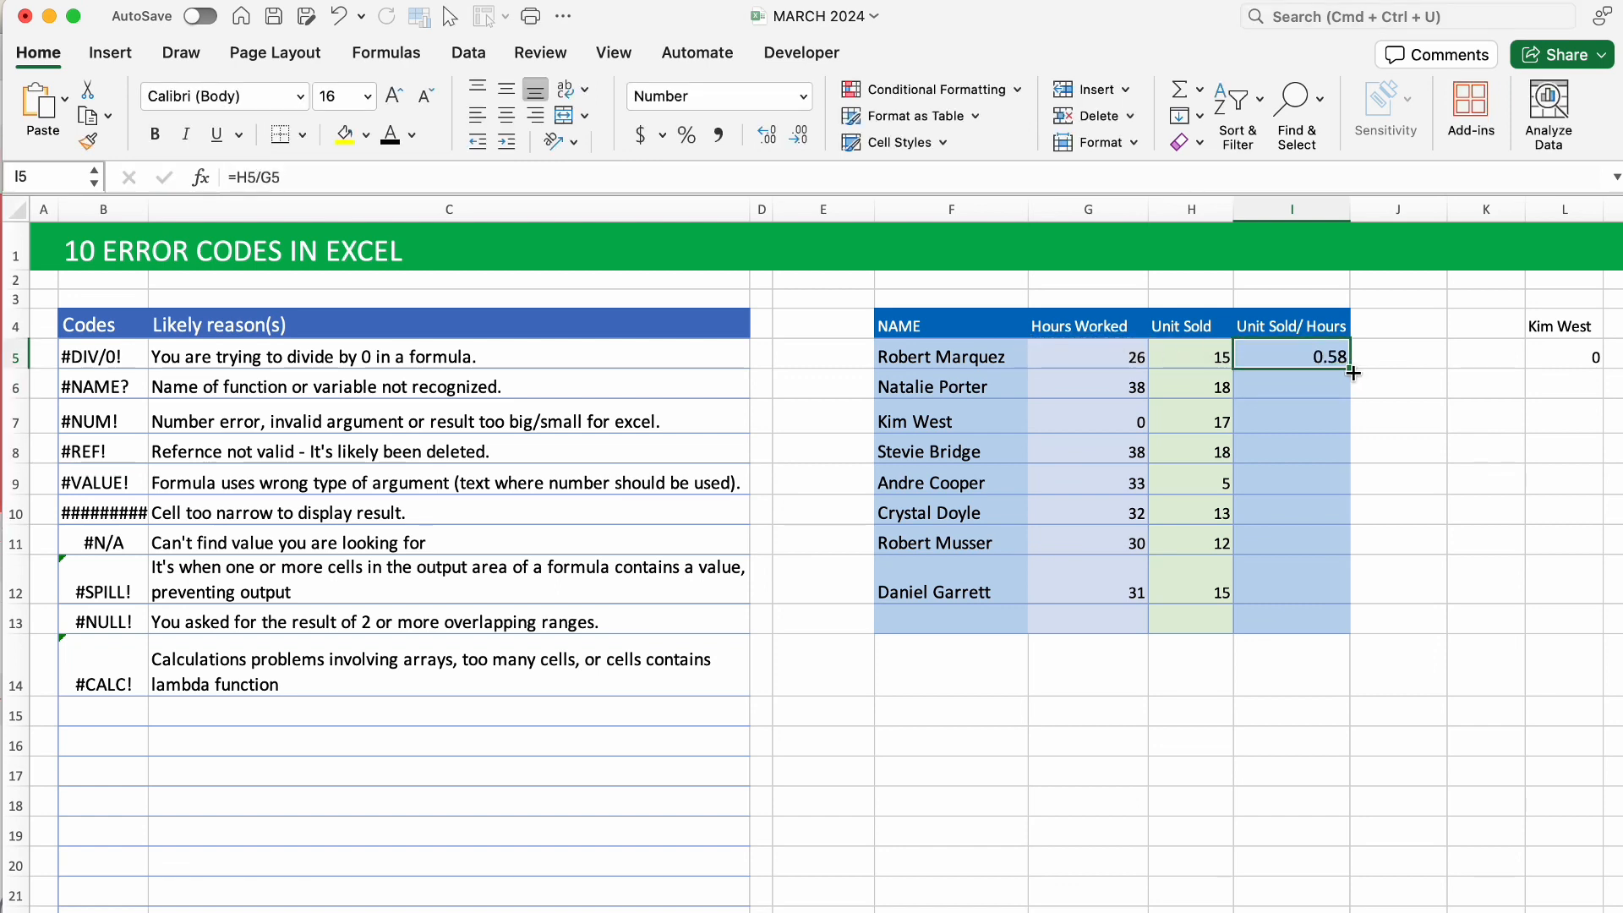
{"action": "left_click_drag", "start_coordinate": [1350, 371], "coordinate": [1349, 605]}
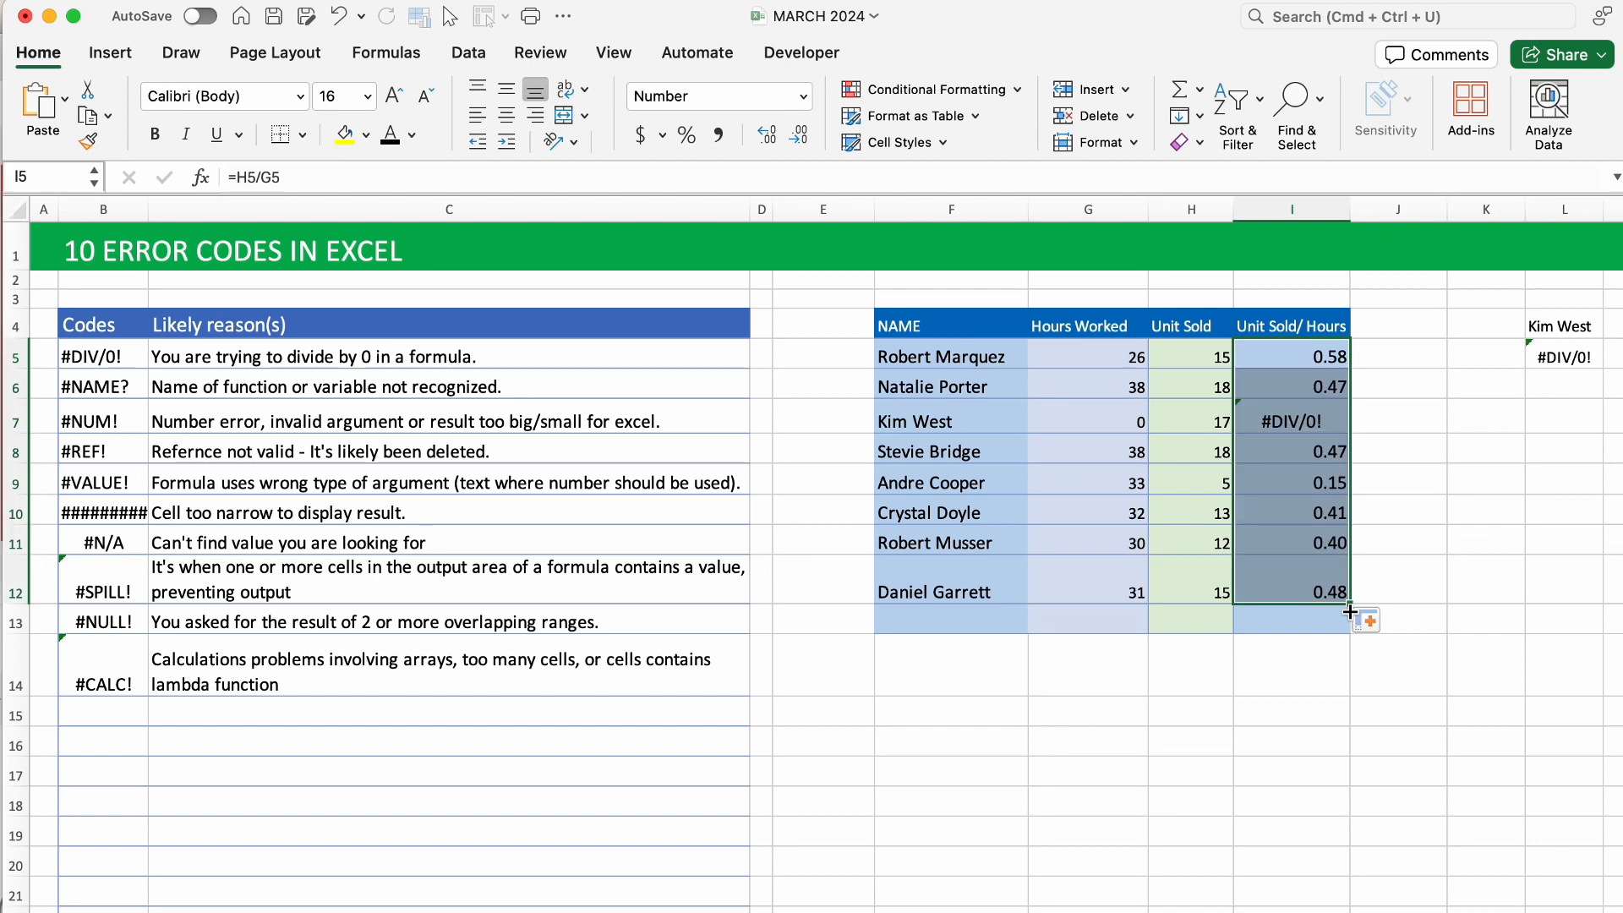
{"action": "left_click", "coordinate": [1286, 420]}
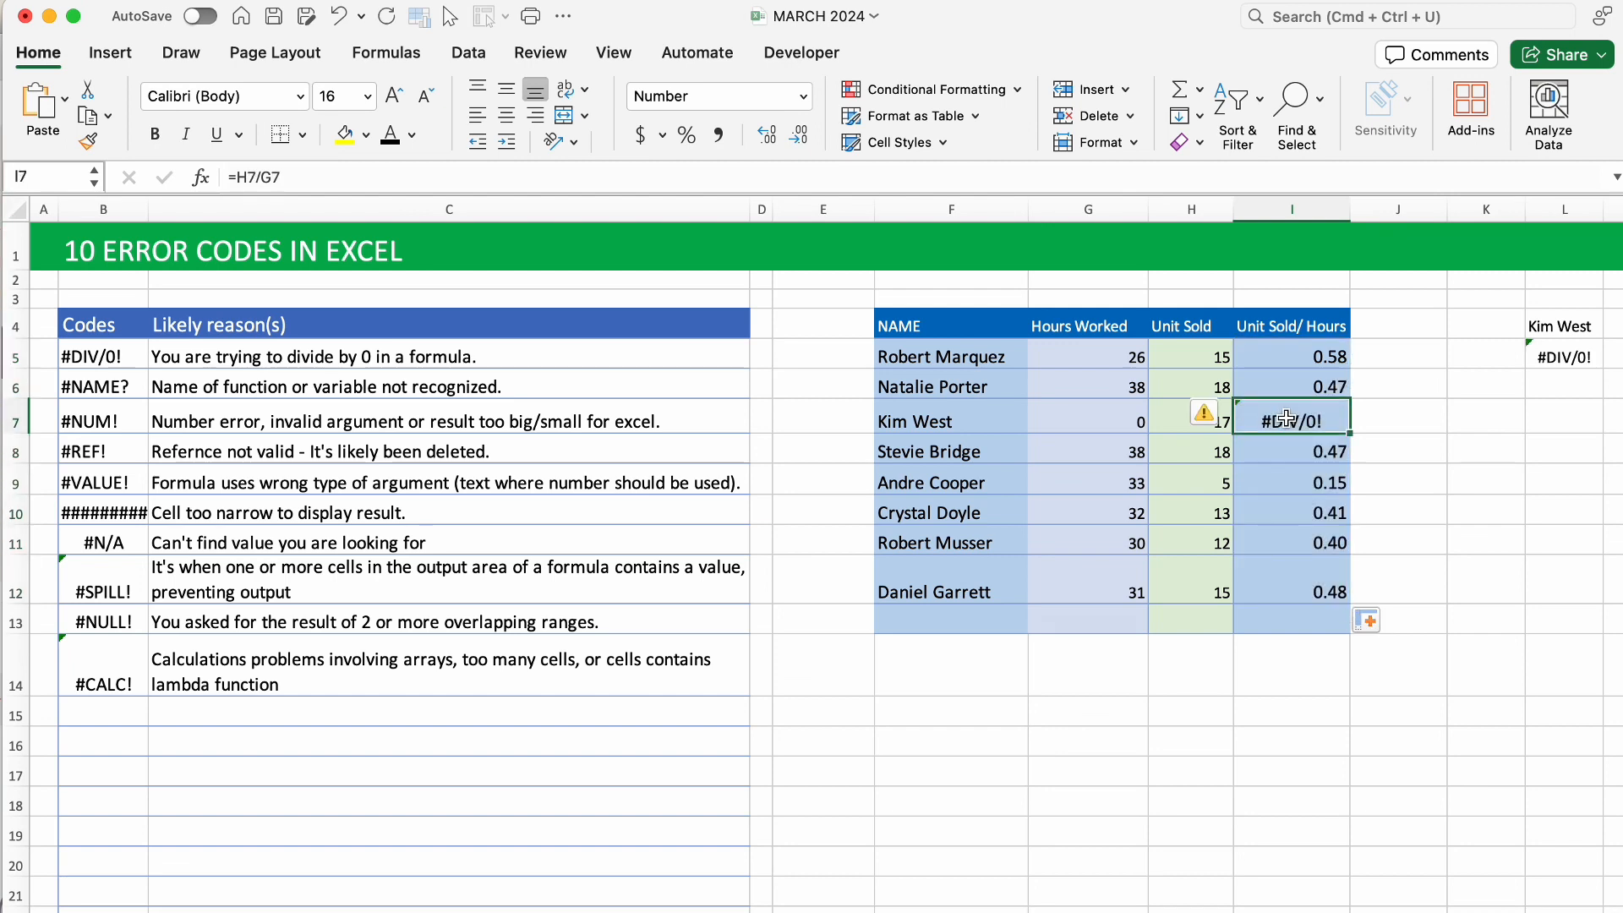
{"action": "left_click", "coordinate": [1133, 424]}
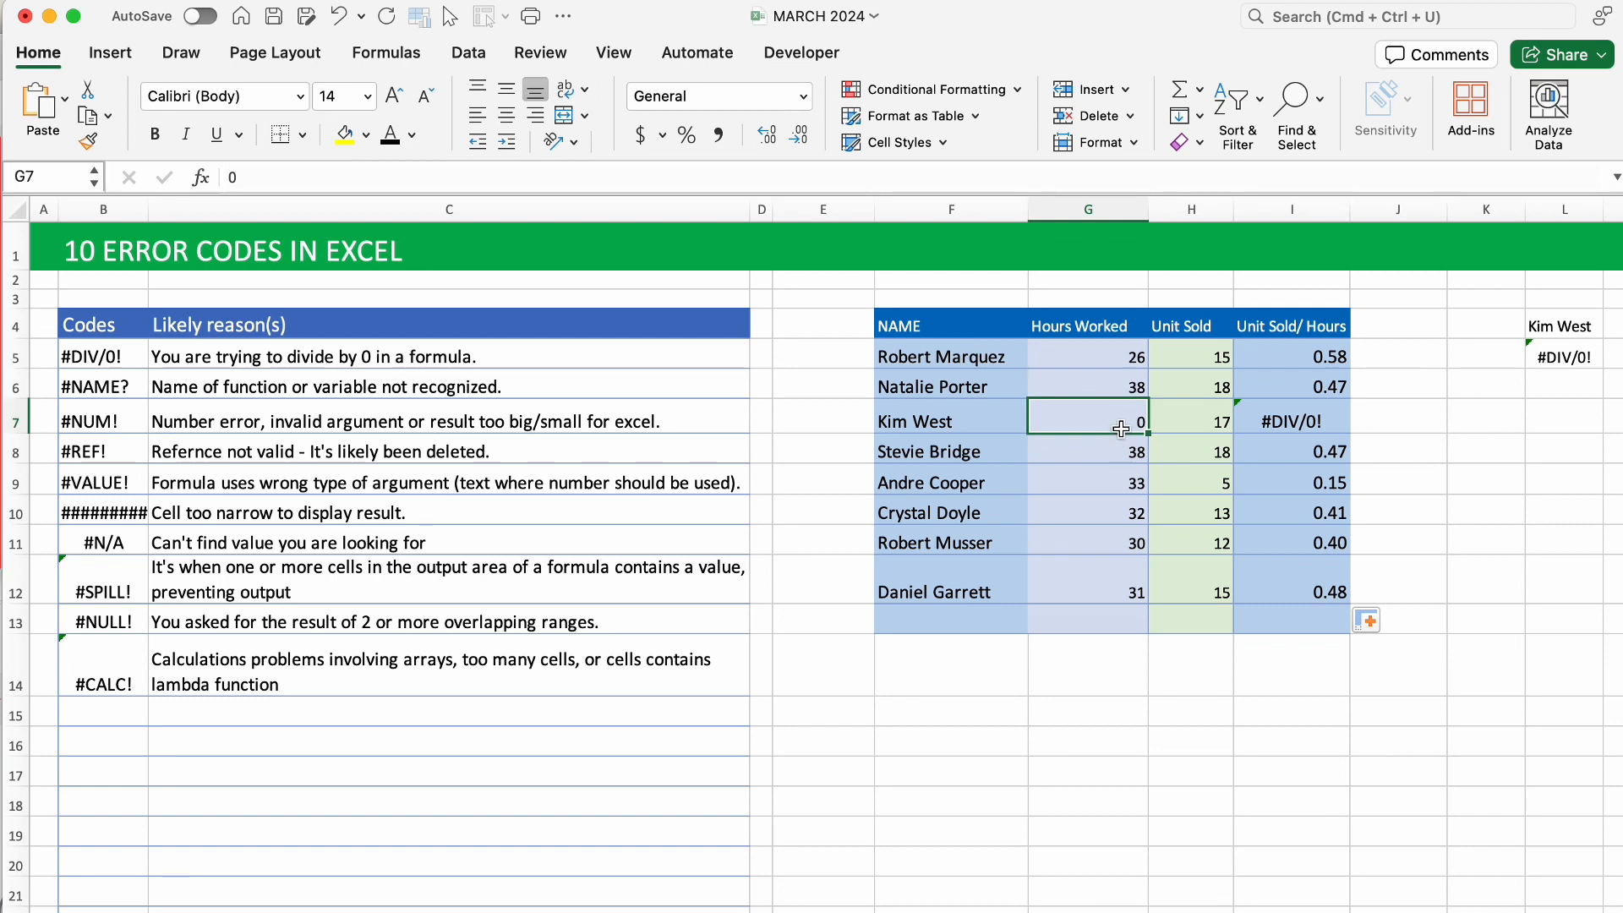
Change G7's hours worked from 0 to 32 so its ratio reads 0.53.
{"action": "type", "text": "32"}
{"action": "left_click", "coordinate": [1205, 504]}
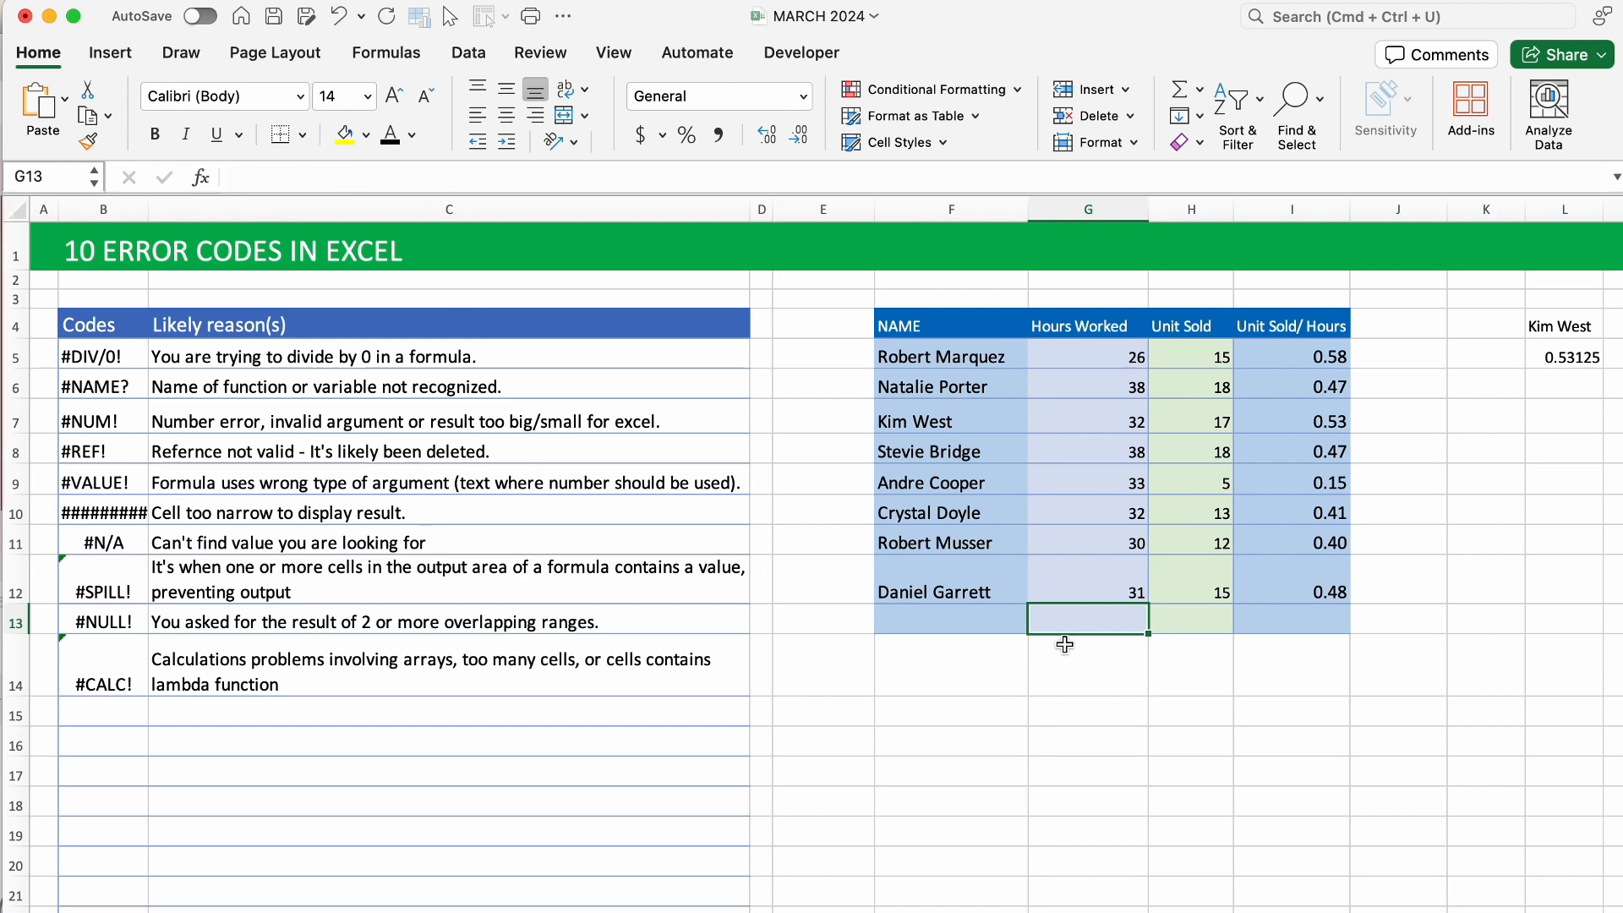
Enter the misspelled =AVARAG(G5:G12) in G13 to produce #NAME?
{"action": "type", "text": "=AVARAG("}
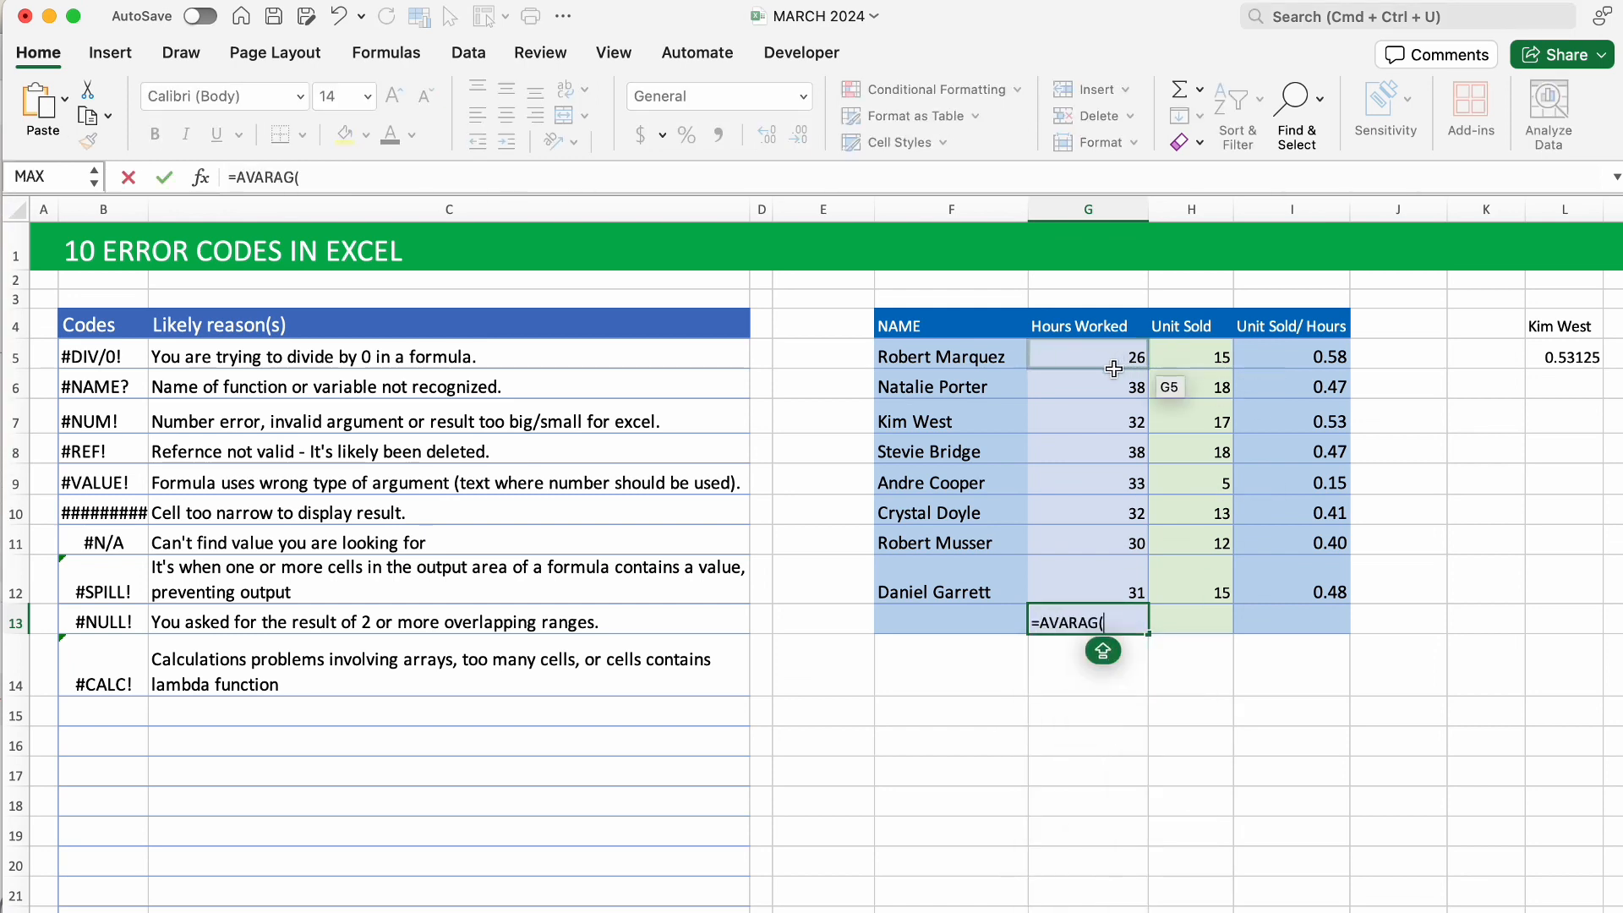
{"action": "left_click_drag", "start_coordinate": [1116, 360], "coordinate": [1114, 592]}
{"action": "key", "text": "Return"}
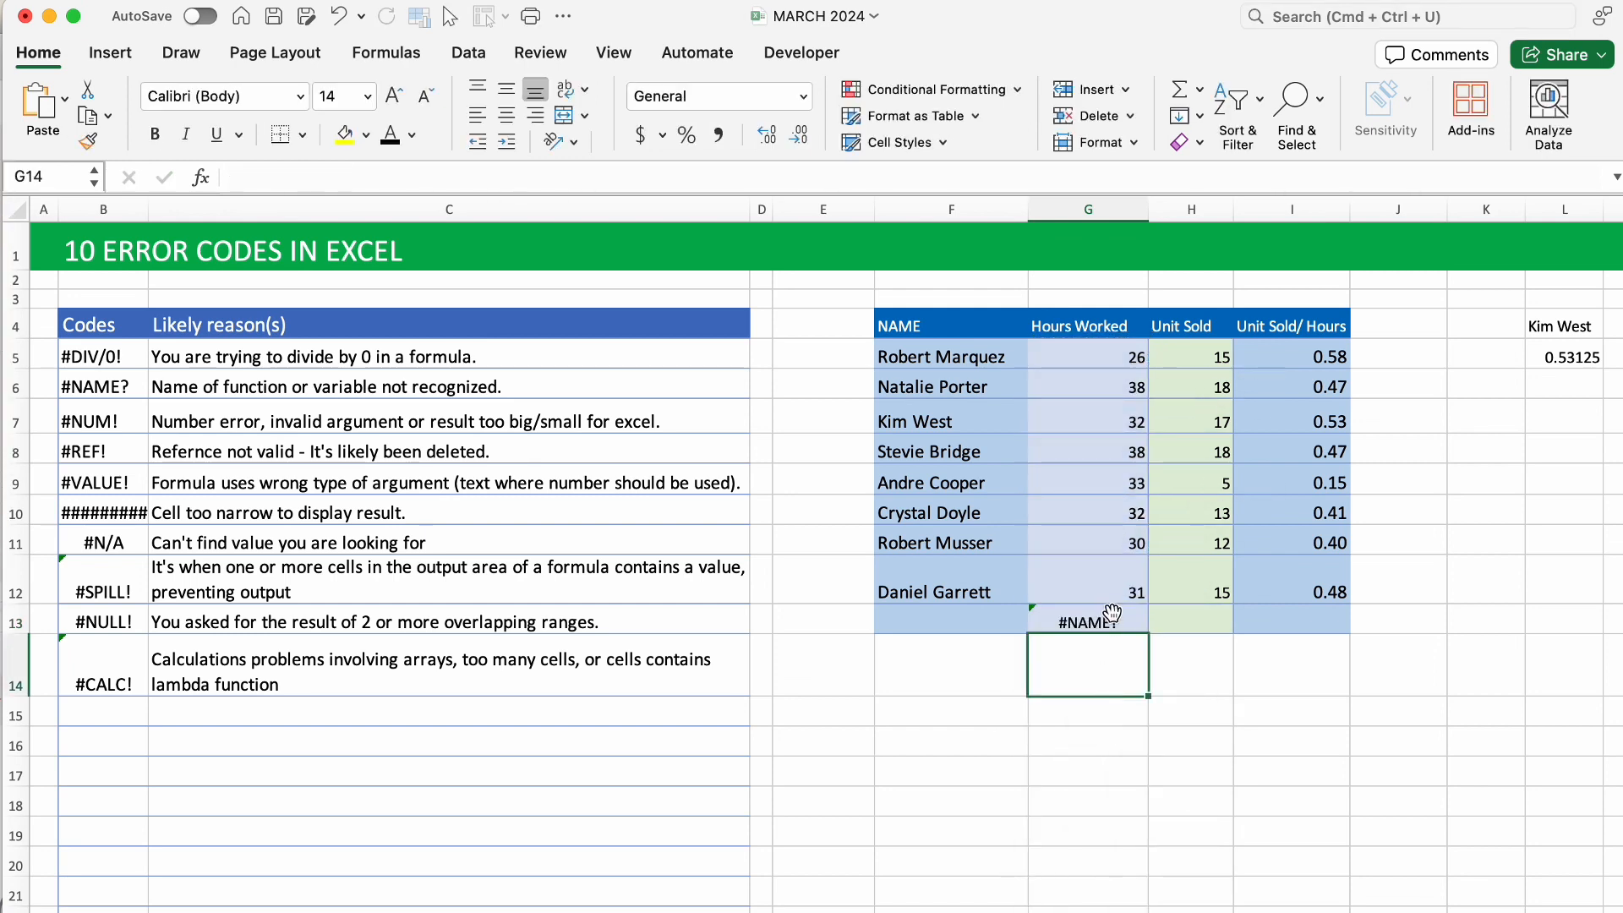
{"action": "left_click", "coordinate": [1112, 612]}
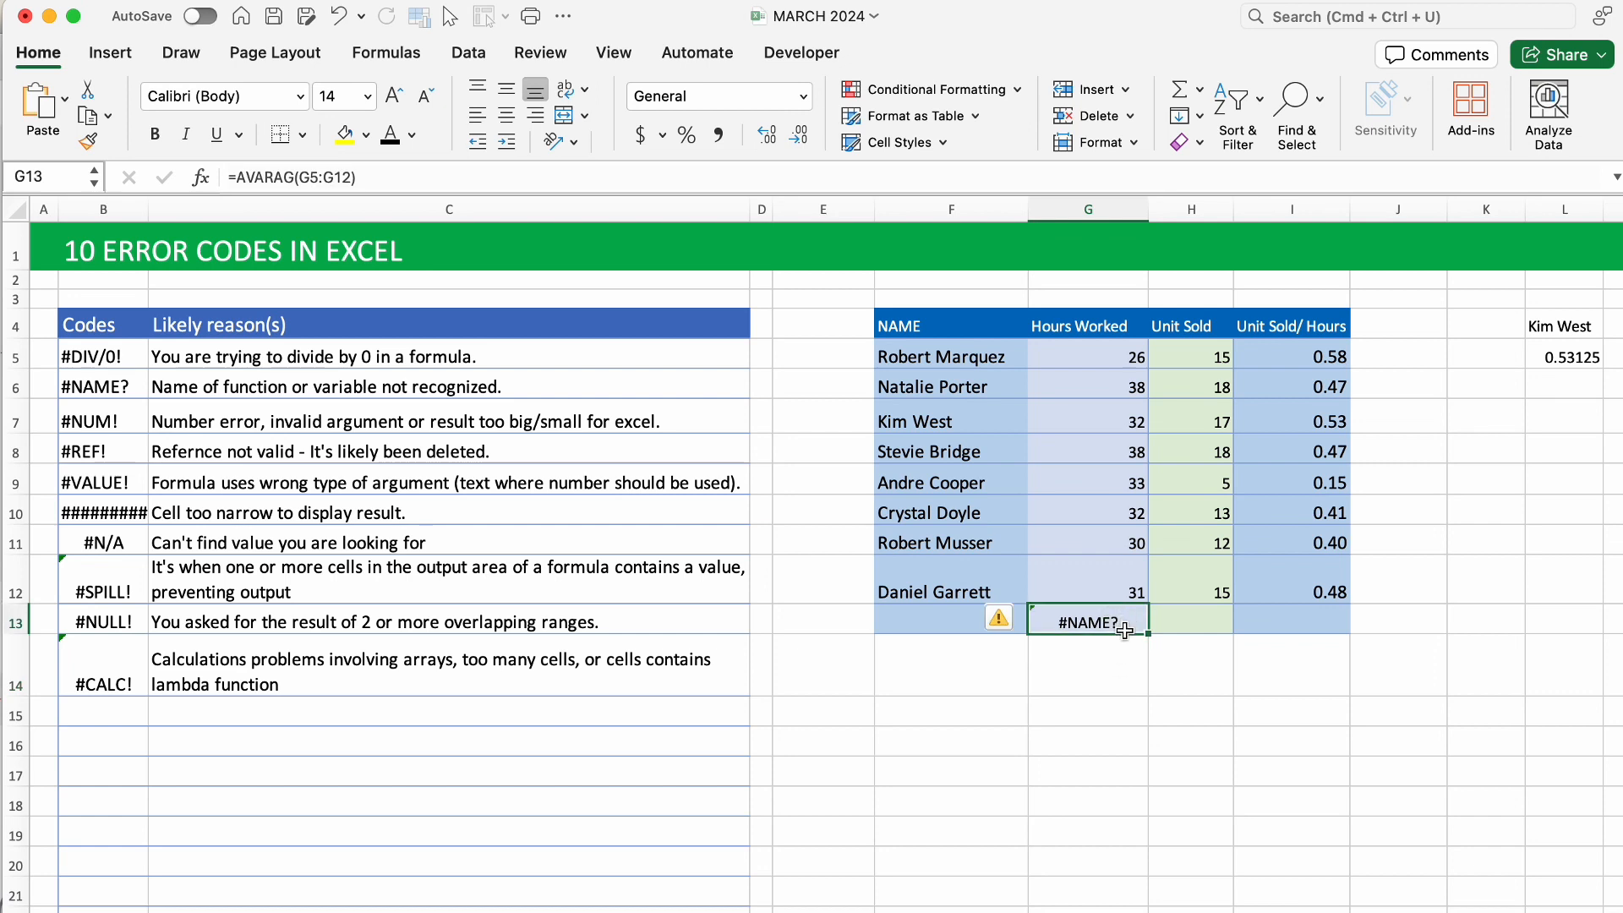
Correct G13 to =AVERAGE(G5:G12) so it shows 32.5.
{"action": "double_click", "coordinate": [1124, 623]}
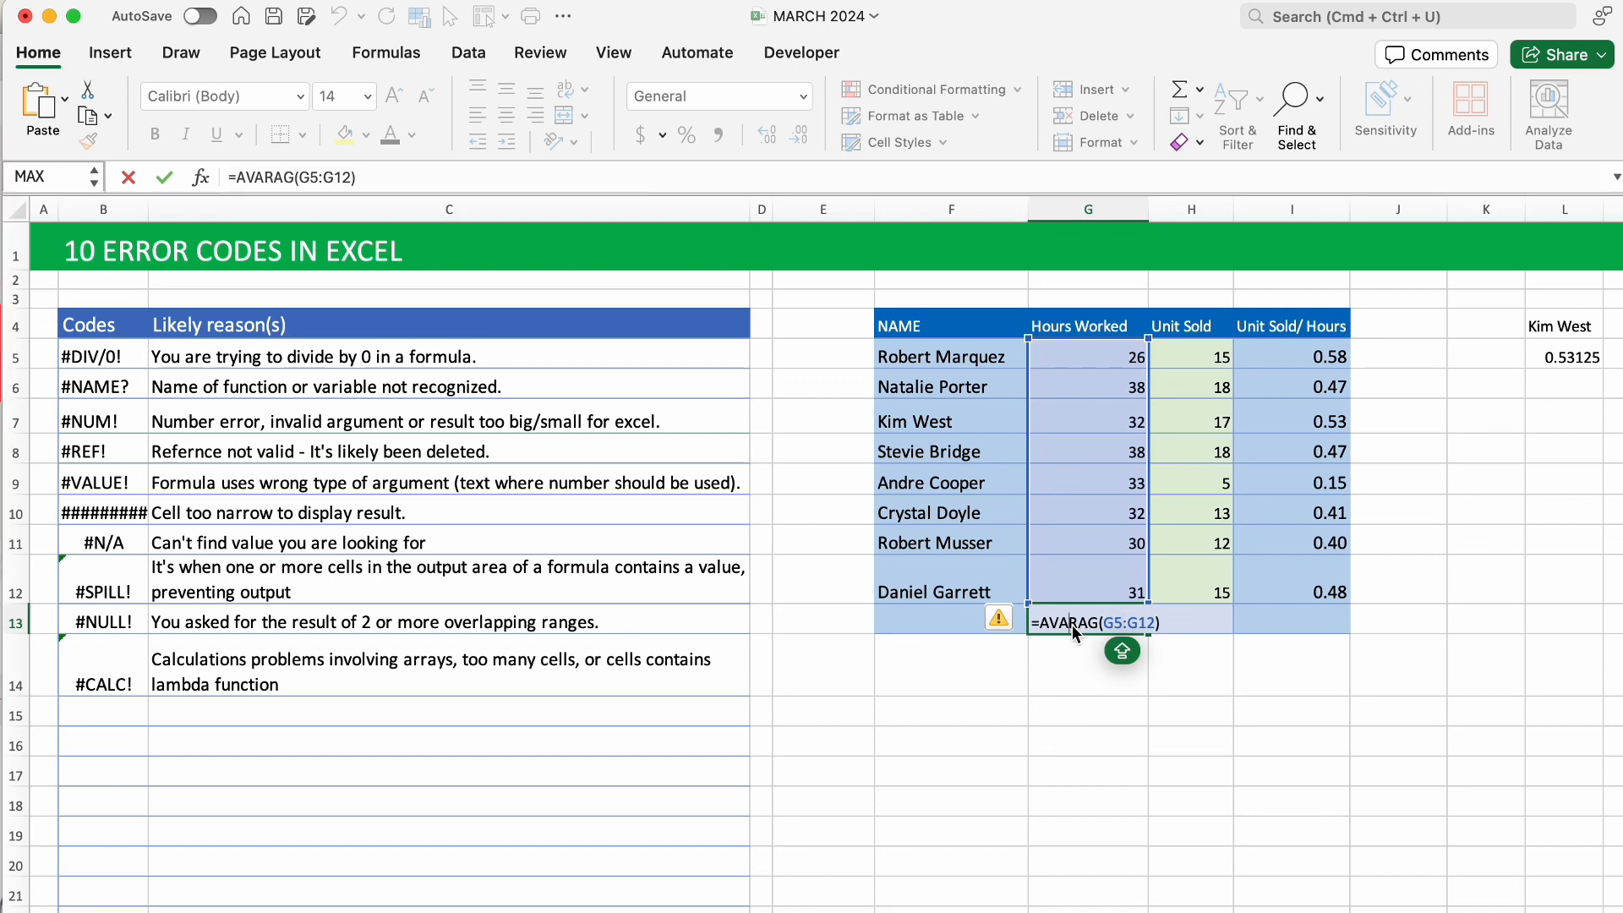
{"action": "key", "text": "BackSpace"}
{"action": "type", "text": "E"}
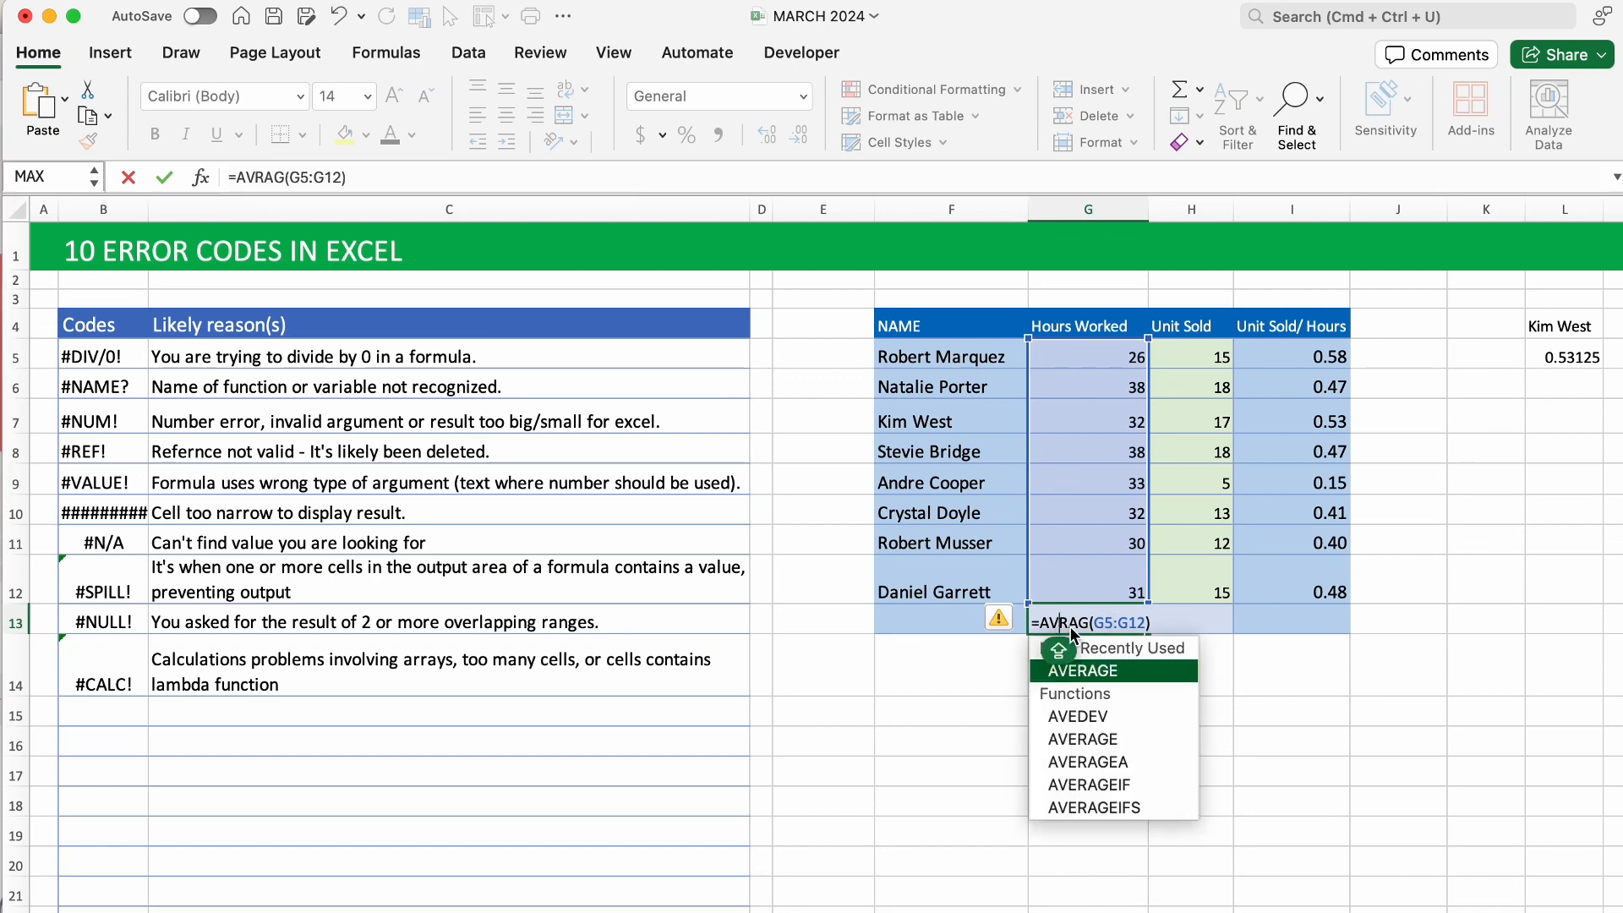
{"action": "key", "text": "Caps_Lock"}
{"action": "key", "text": "Tab"}
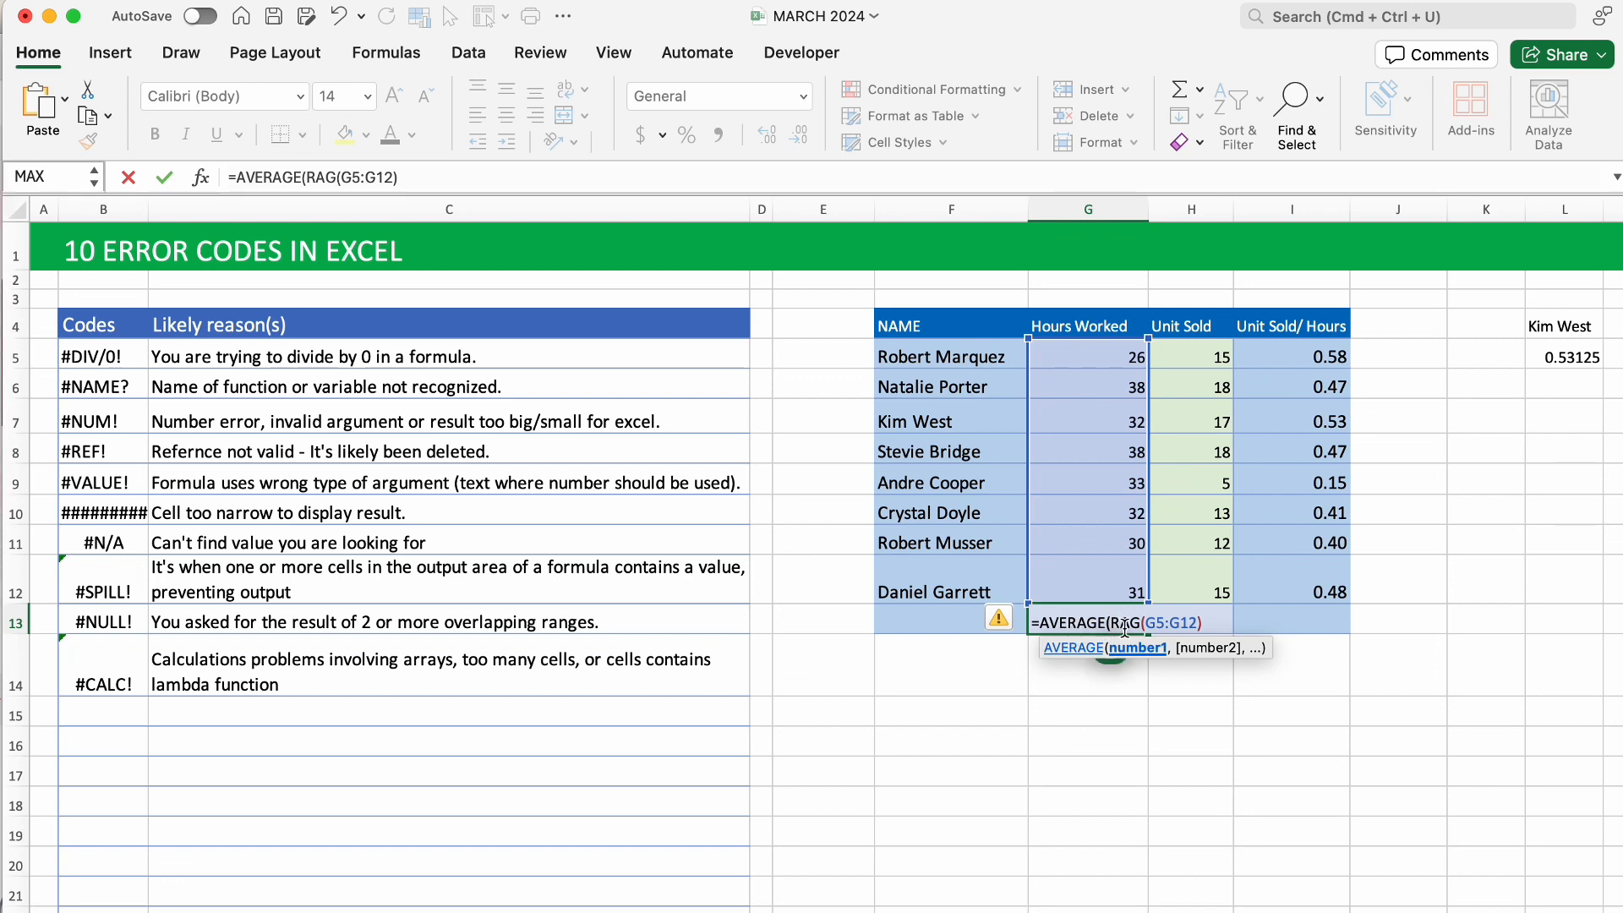
{"action": "left_click", "coordinate": [1141, 622]}
{"action": "key", "text": "BackSpace"}
{"action": "key", "text": "BackSpace"}
{"action": "key", "text": "BackSpace"}
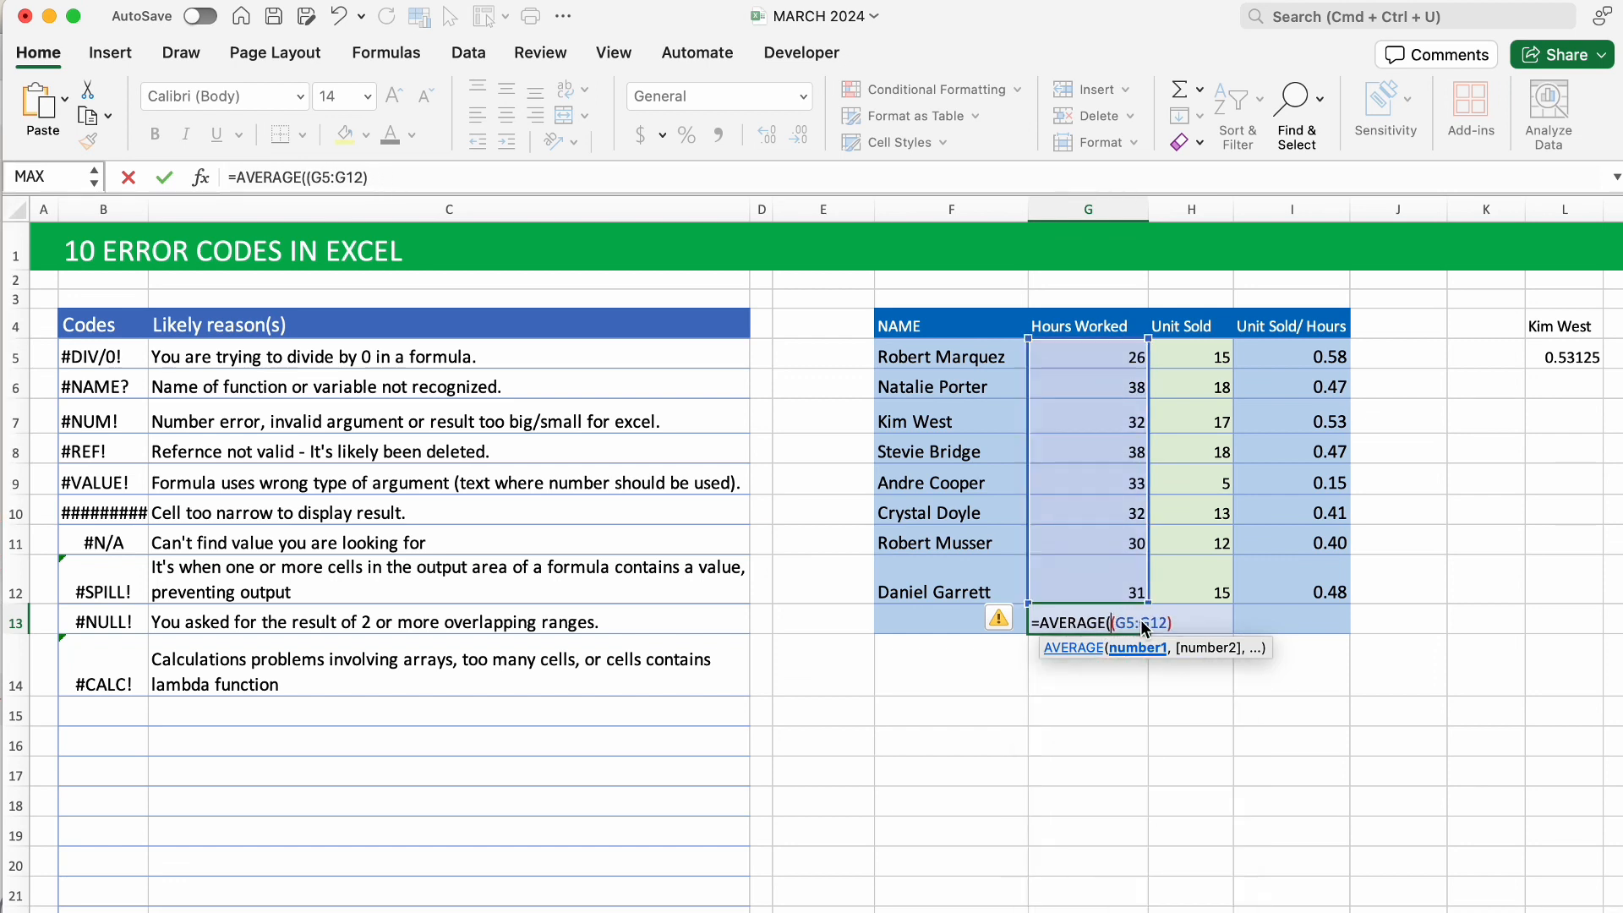
{"action": "key", "text": "BackSpace"}
{"action": "key", "text": "Return"}
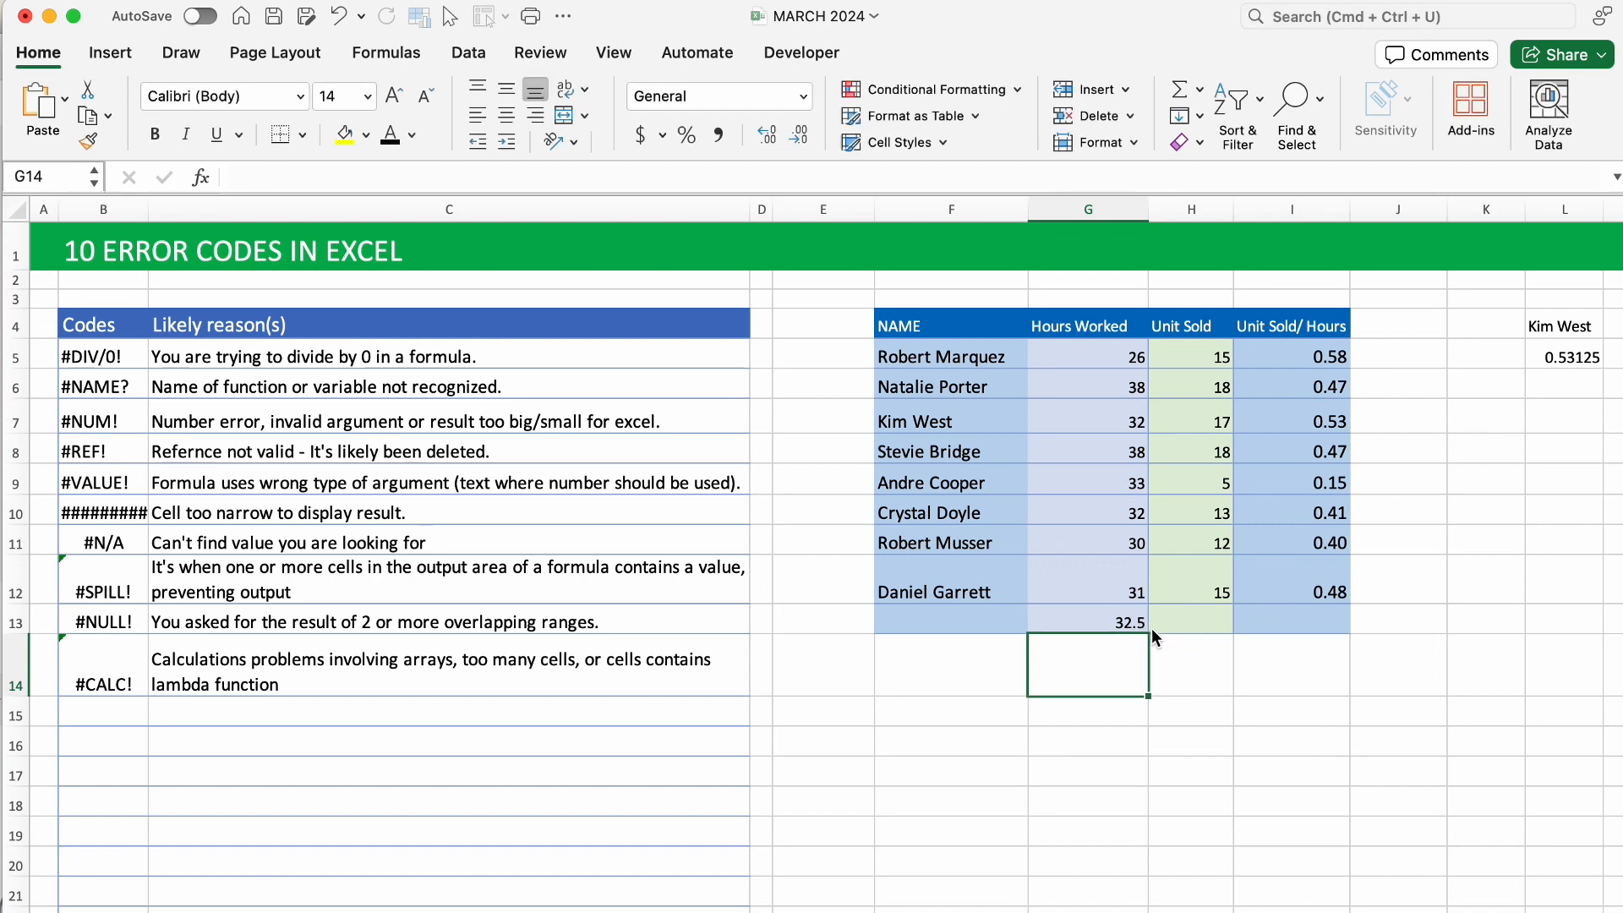
{"action": "left_click", "coordinate": [1110, 611]}
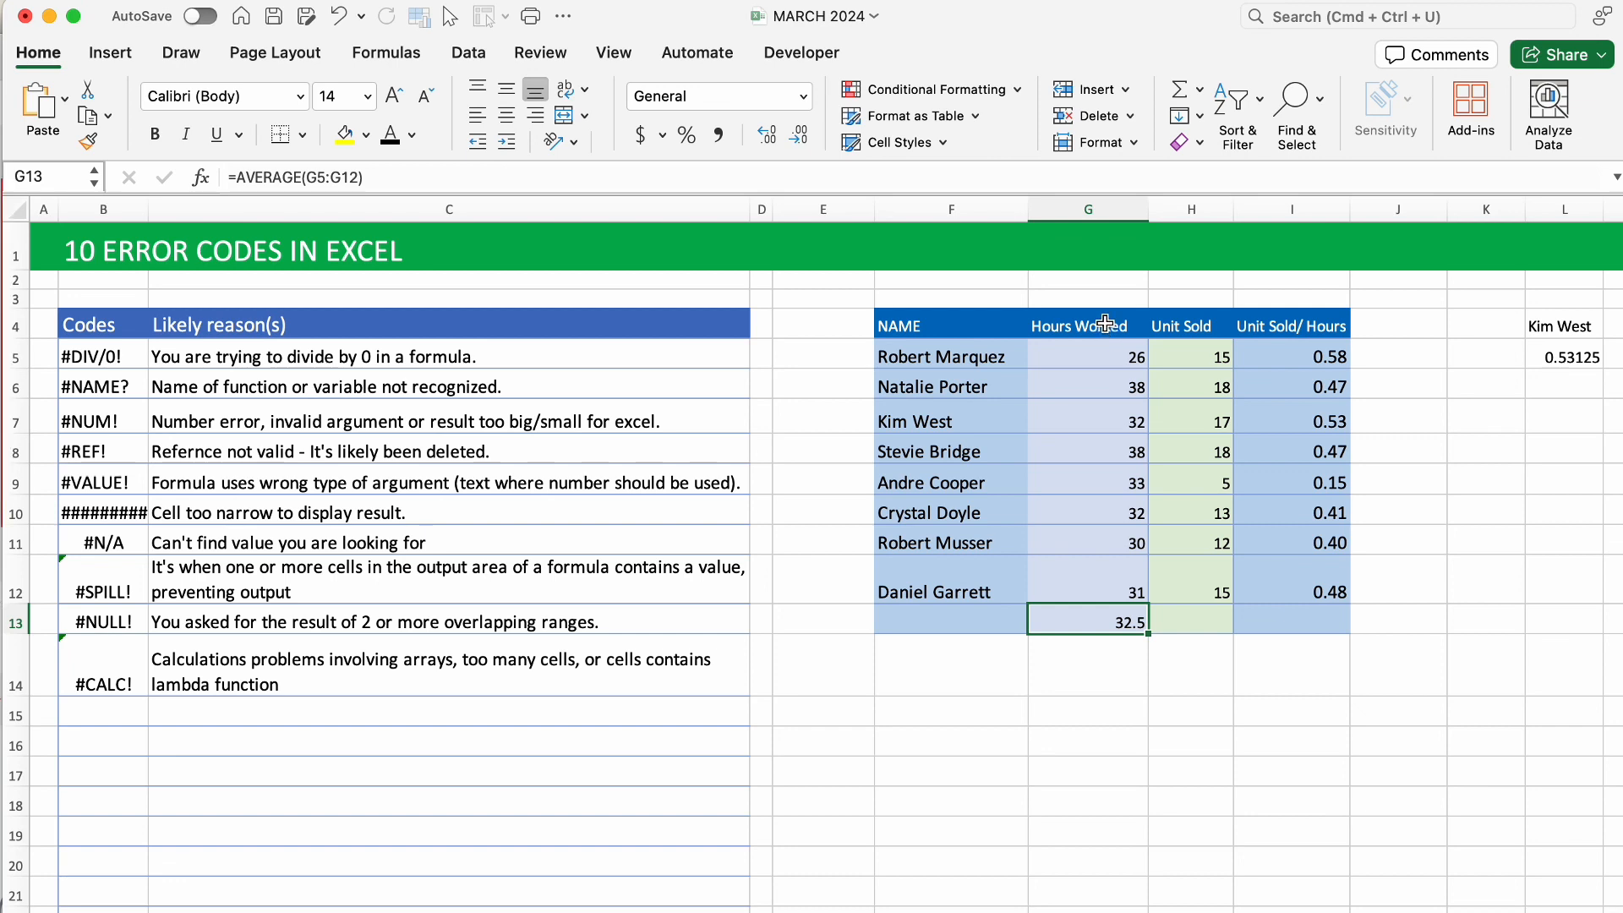
Create a name for the Hours Worked values from the header in G4's top row.
{"action": "left_click_drag", "start_coordinate": [1106, 324], "coordinate": [1114, 583]}
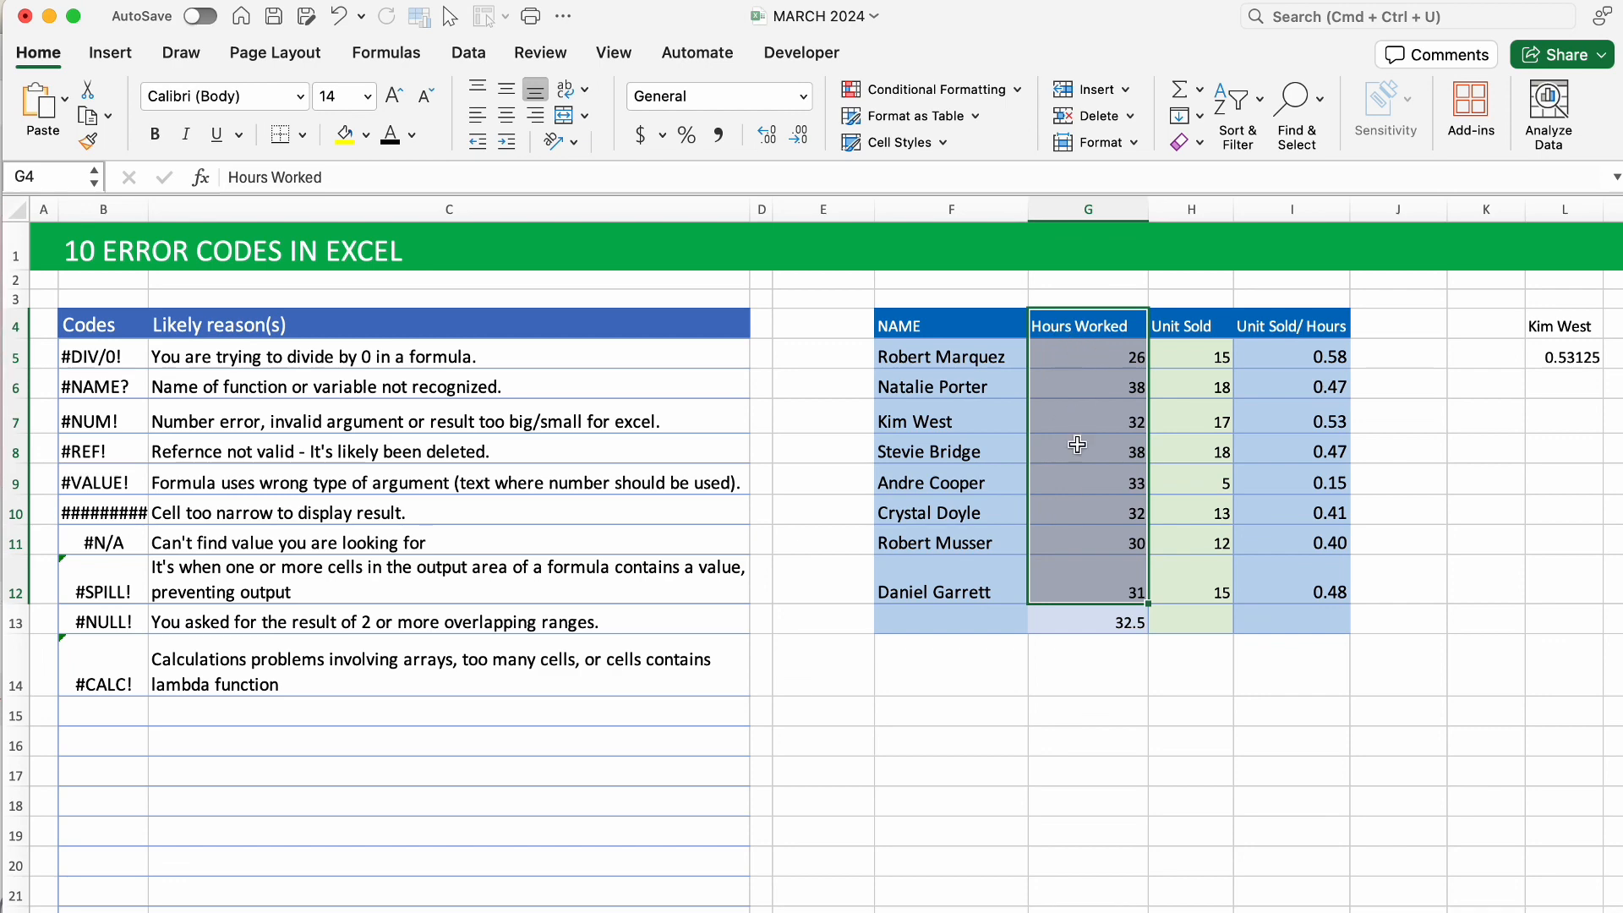
{"action": "left_click", "coordinate": [388, 56]}
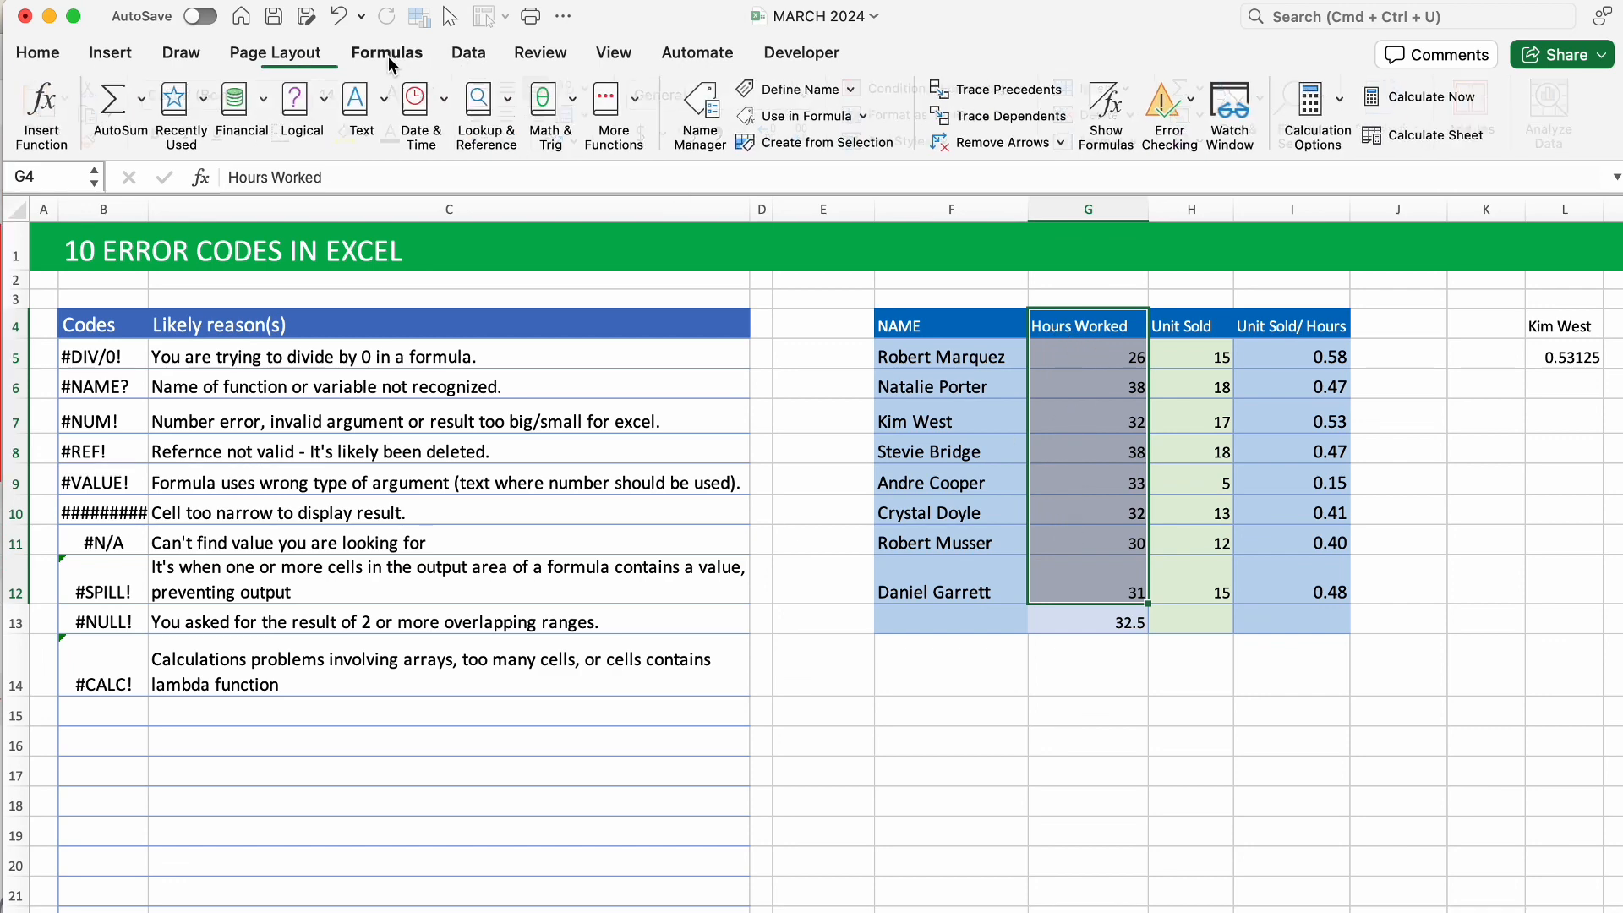
{"action": "left_click", "coordinate": [819, 142]}
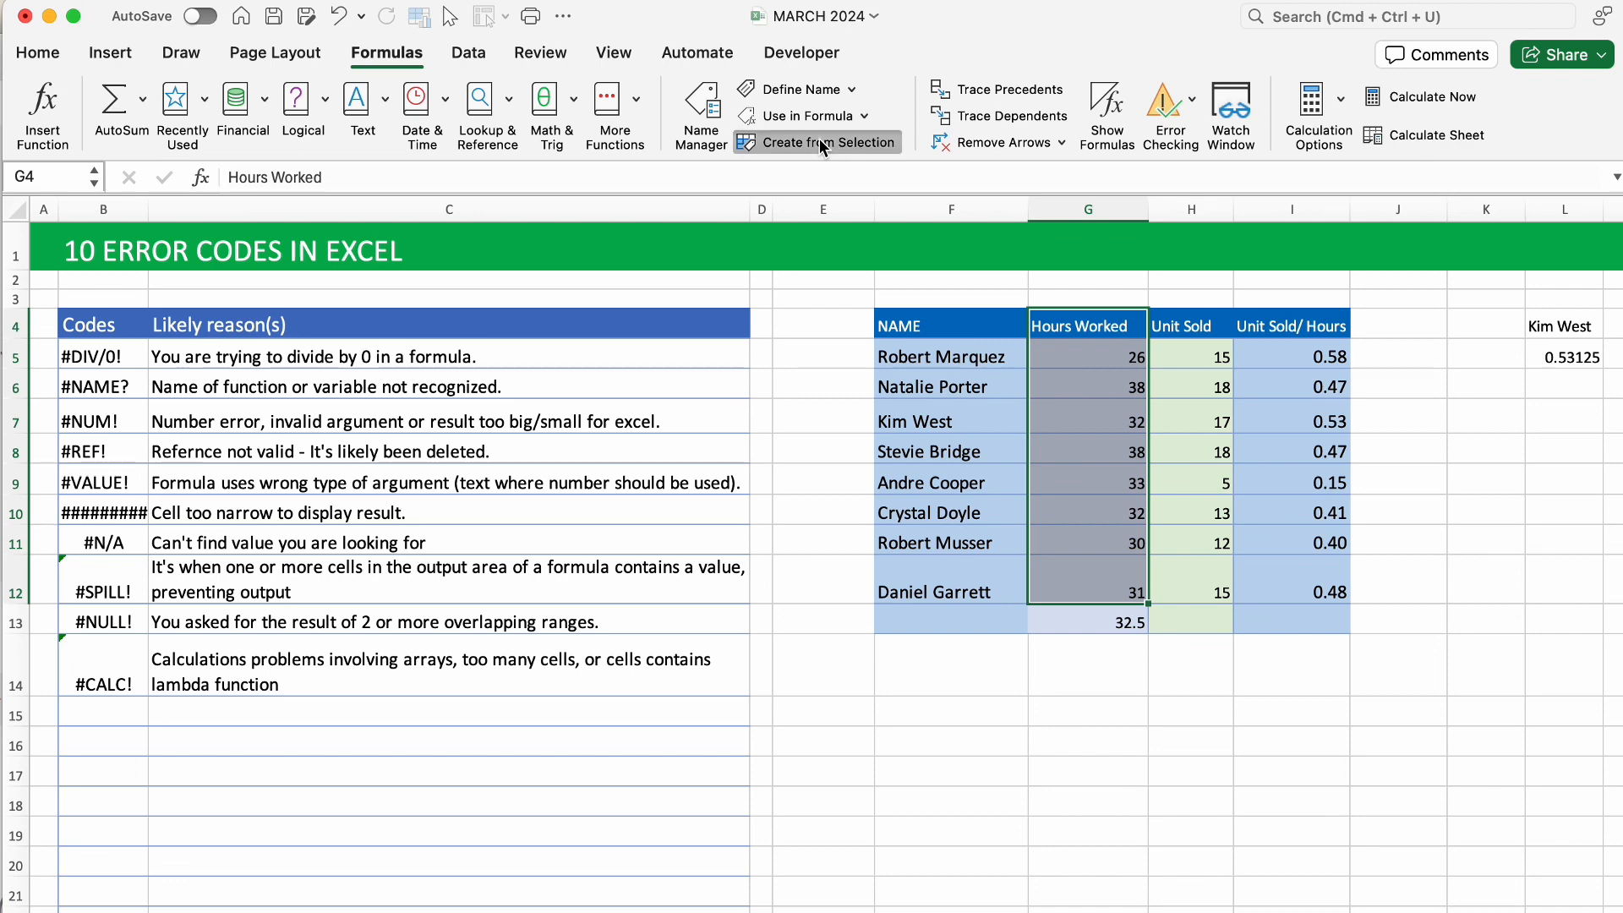
{"action": "left_click", "coordinate": [834, 400]}
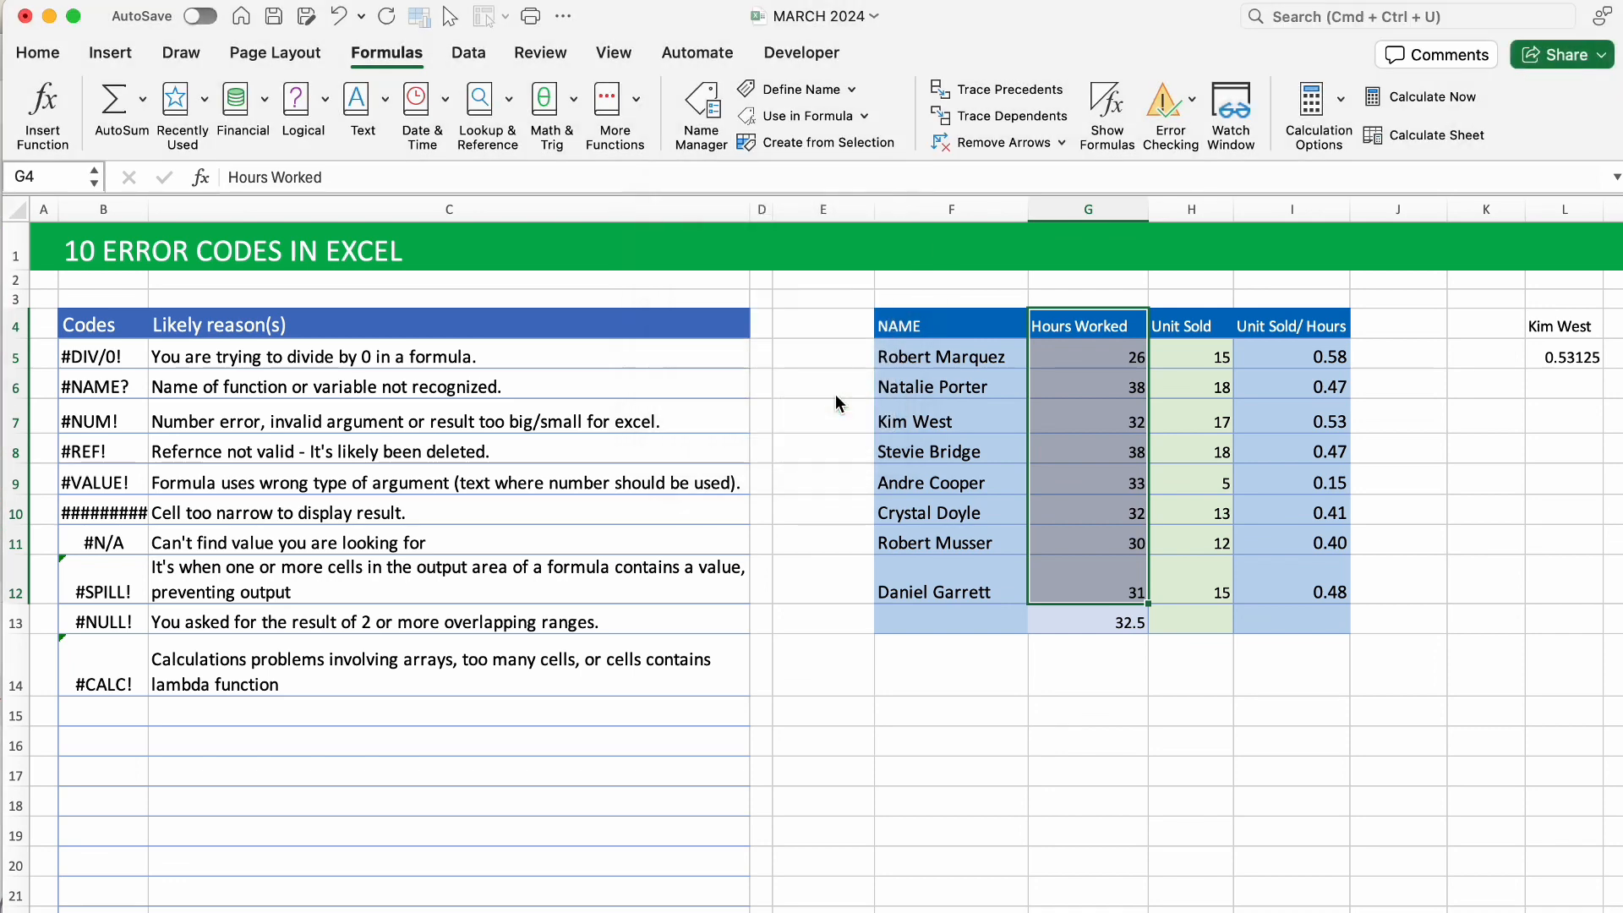
Select G5:G12 and confirm the Name Box shows Hours_Worked.
{"action": "left_click", "coordinate": [1088, 365]}
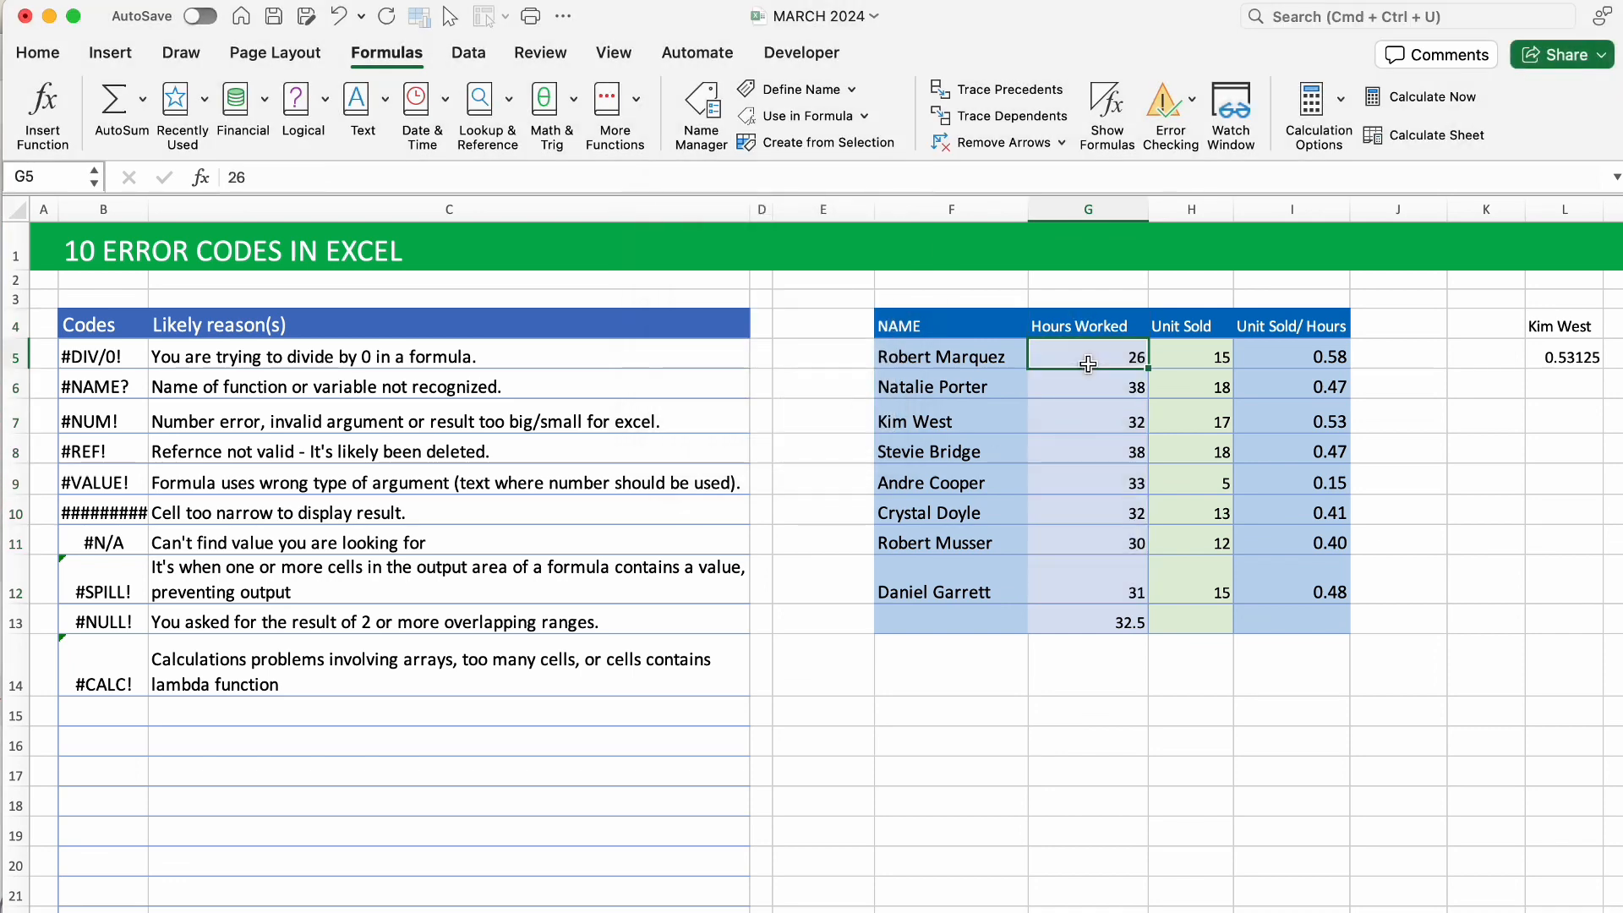
{"action": "left_click_drag", "start_coordinate": [1130, 352], "coordinate": [1131, 592]}
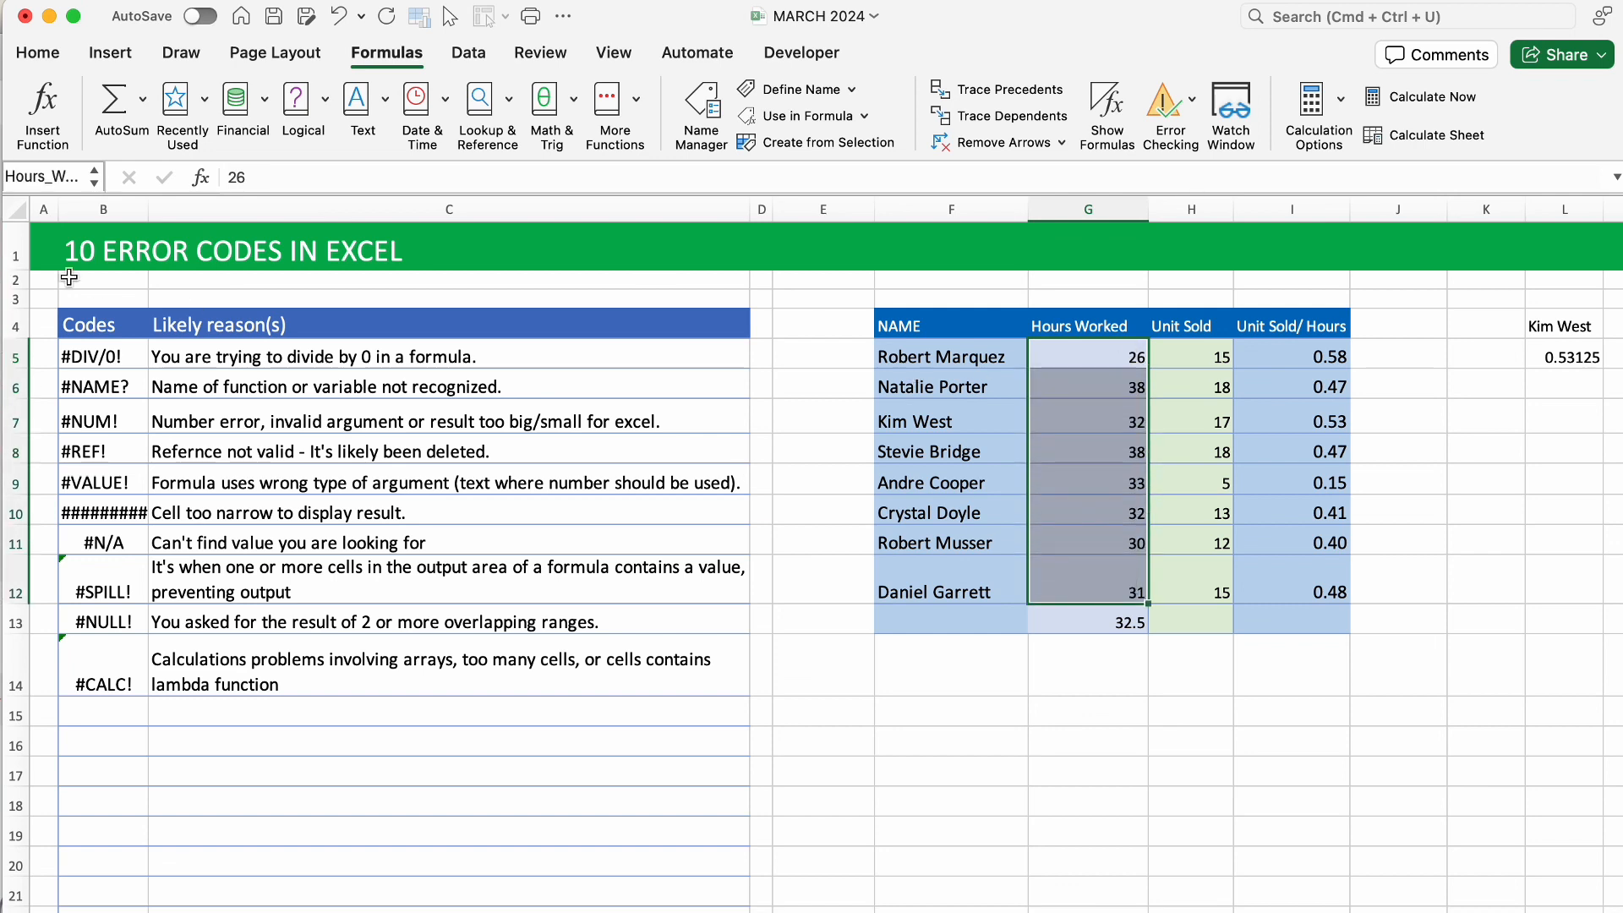
{"action": "left_click", "coordinate": [73, 176]}
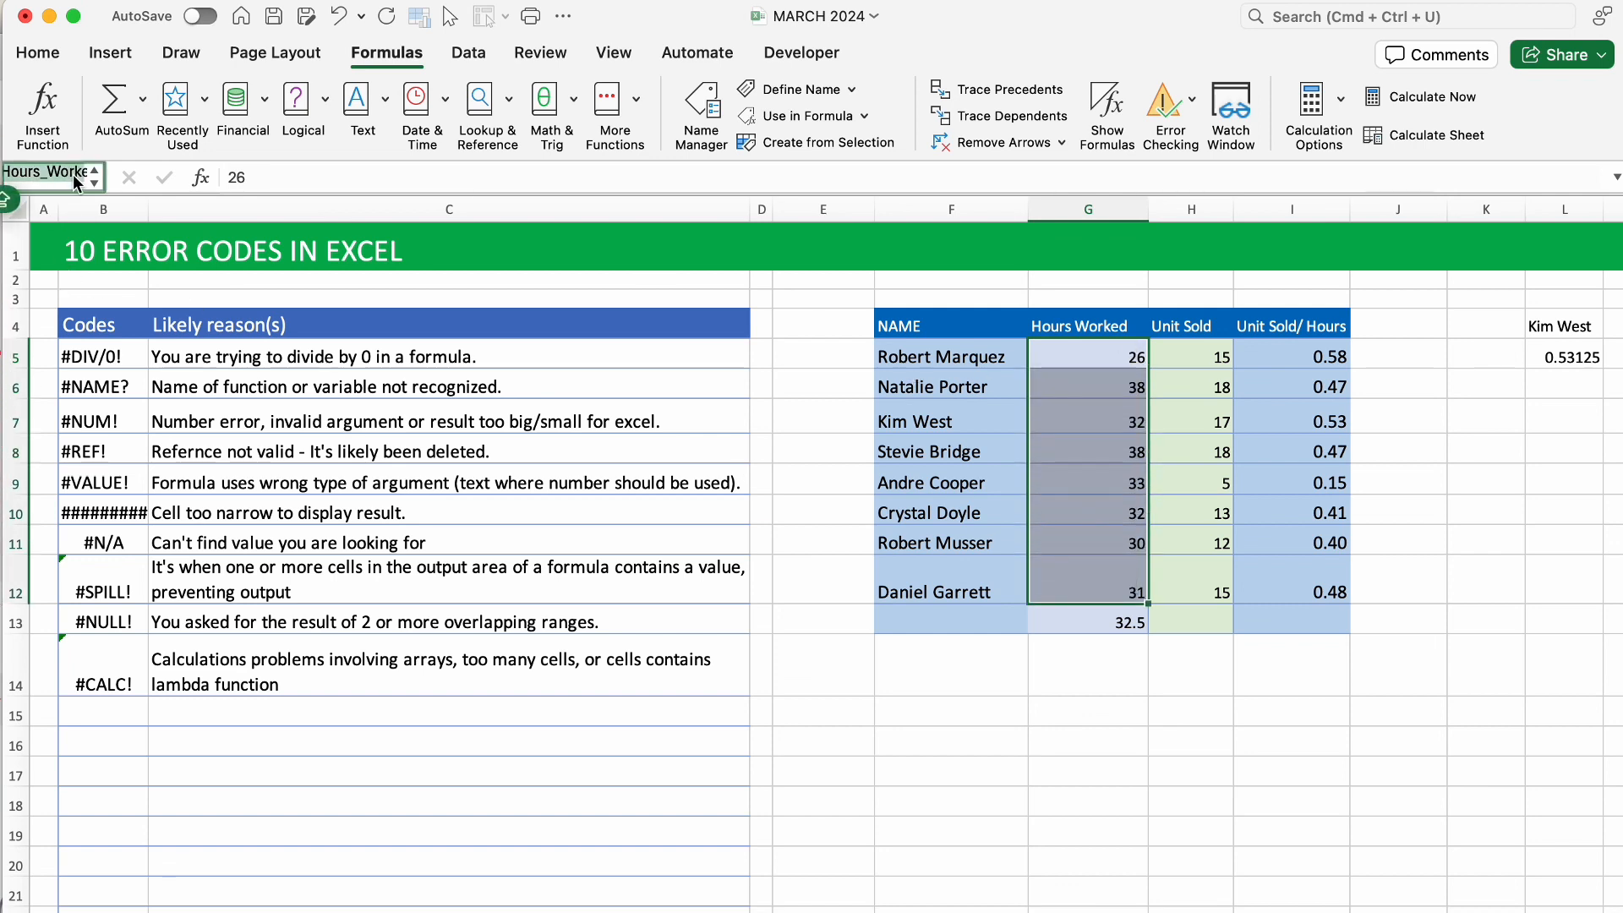
{"action": "left_click", "coordinate": [1038, 622]}
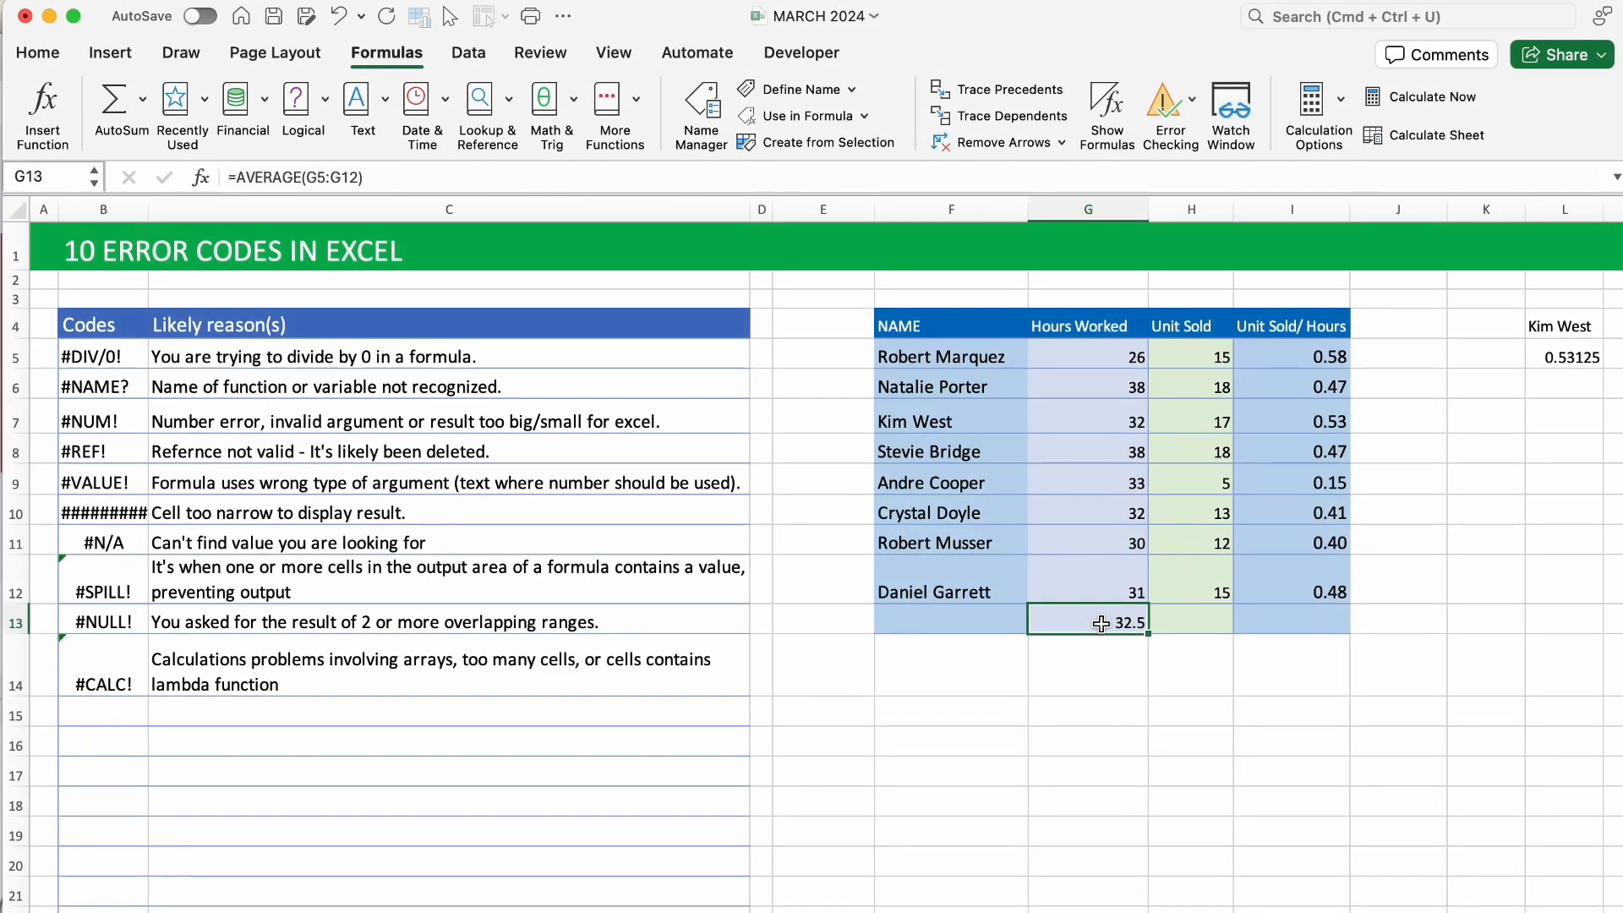
Rewrite G13 as =AVERAGE(HOURS), which returns #NAME?
{"action": "left_click", "coordinate": [1158, 641]}
{"action": "left_click", "coordinate": [1129, 620]}
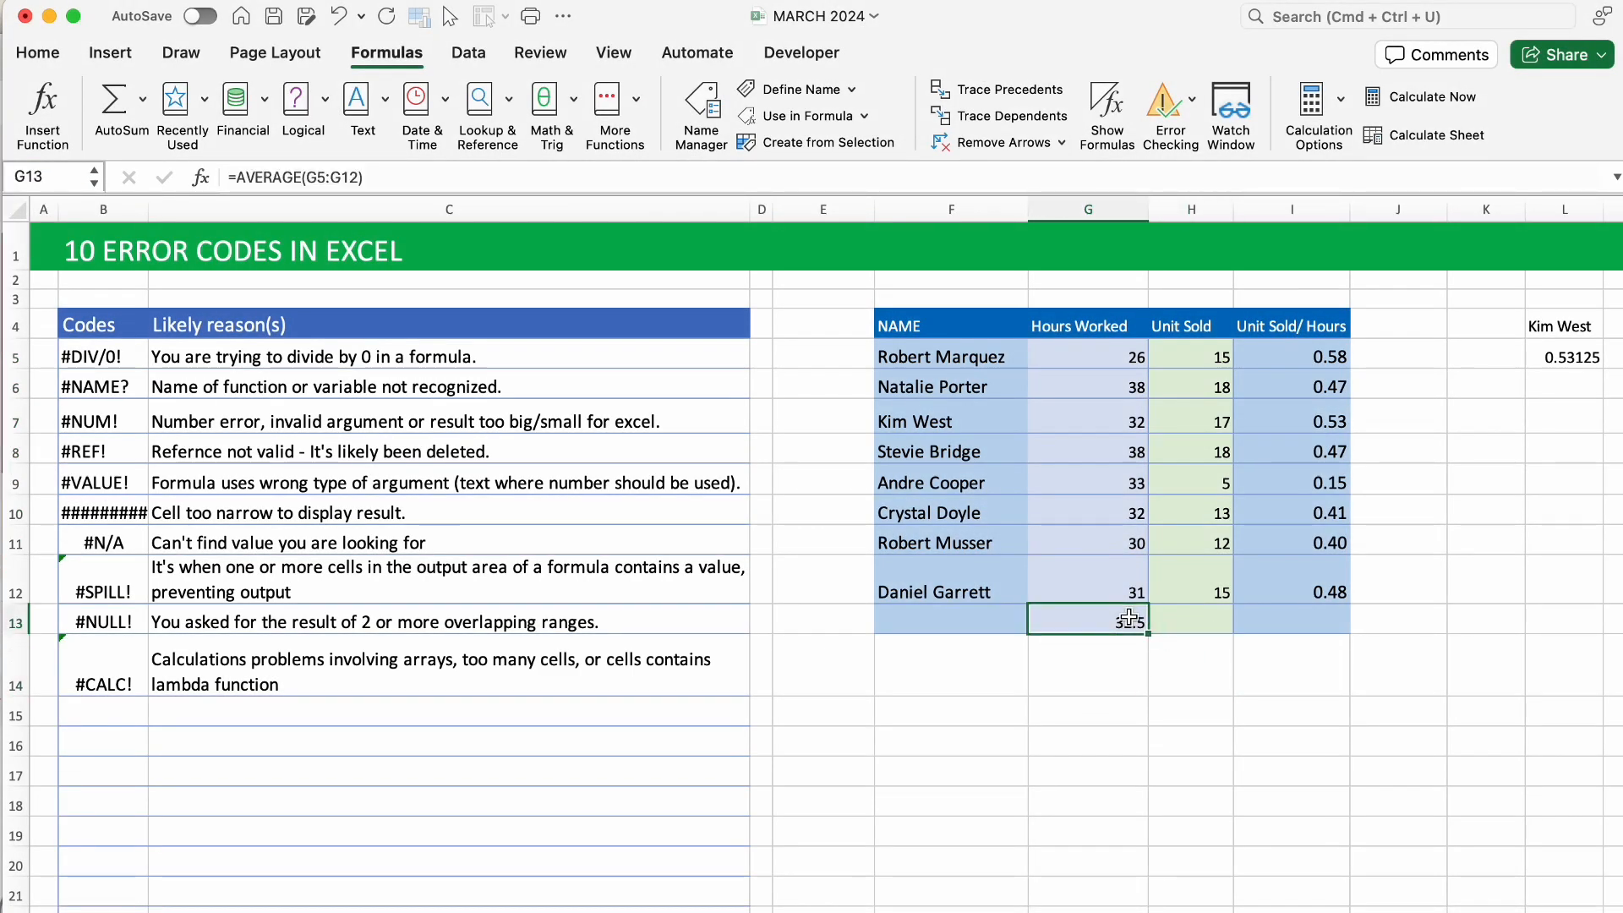
{"action": "key", "text": "Delete"}
{"action": "type", "text": "=AVER"}
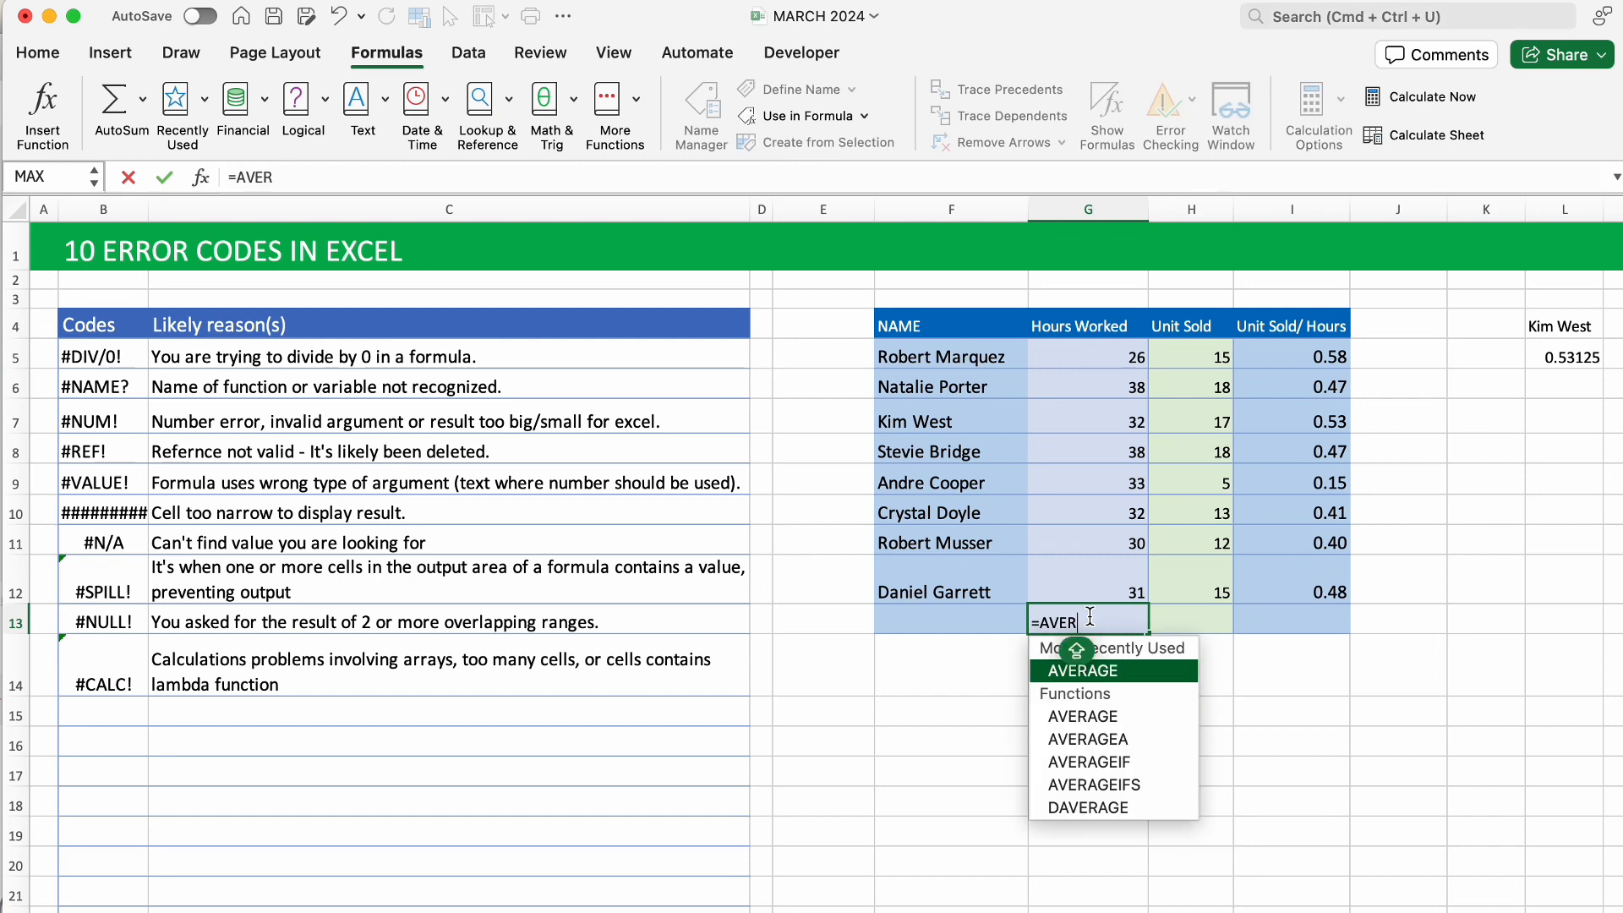
{"action": "key", "text": "Tab"}
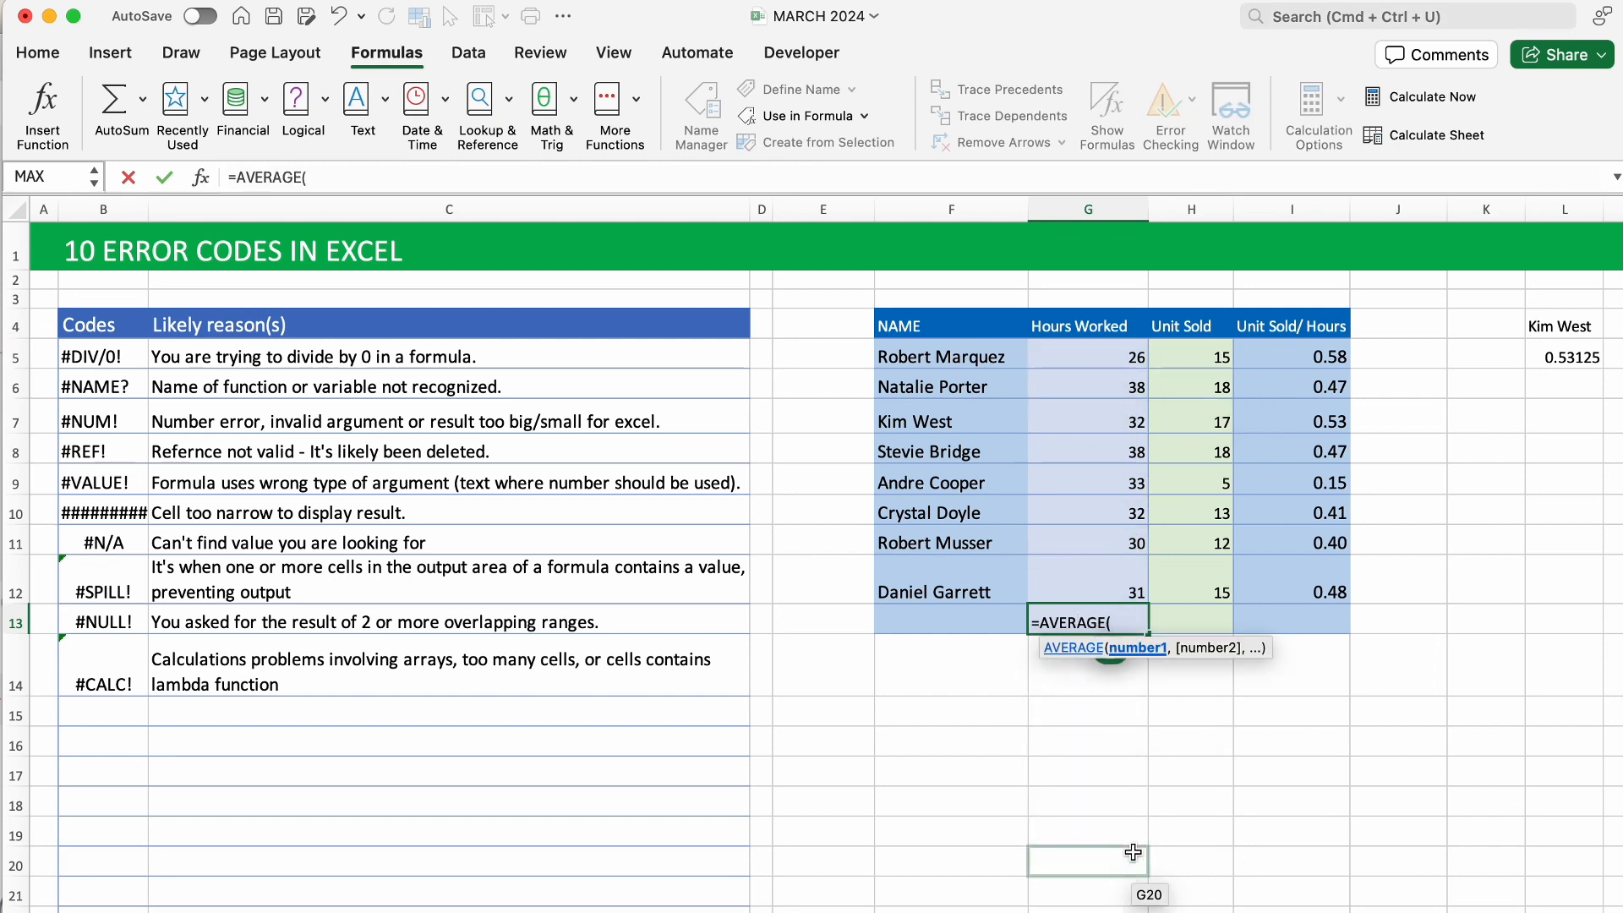
{"action": "type", "text": "HO"}
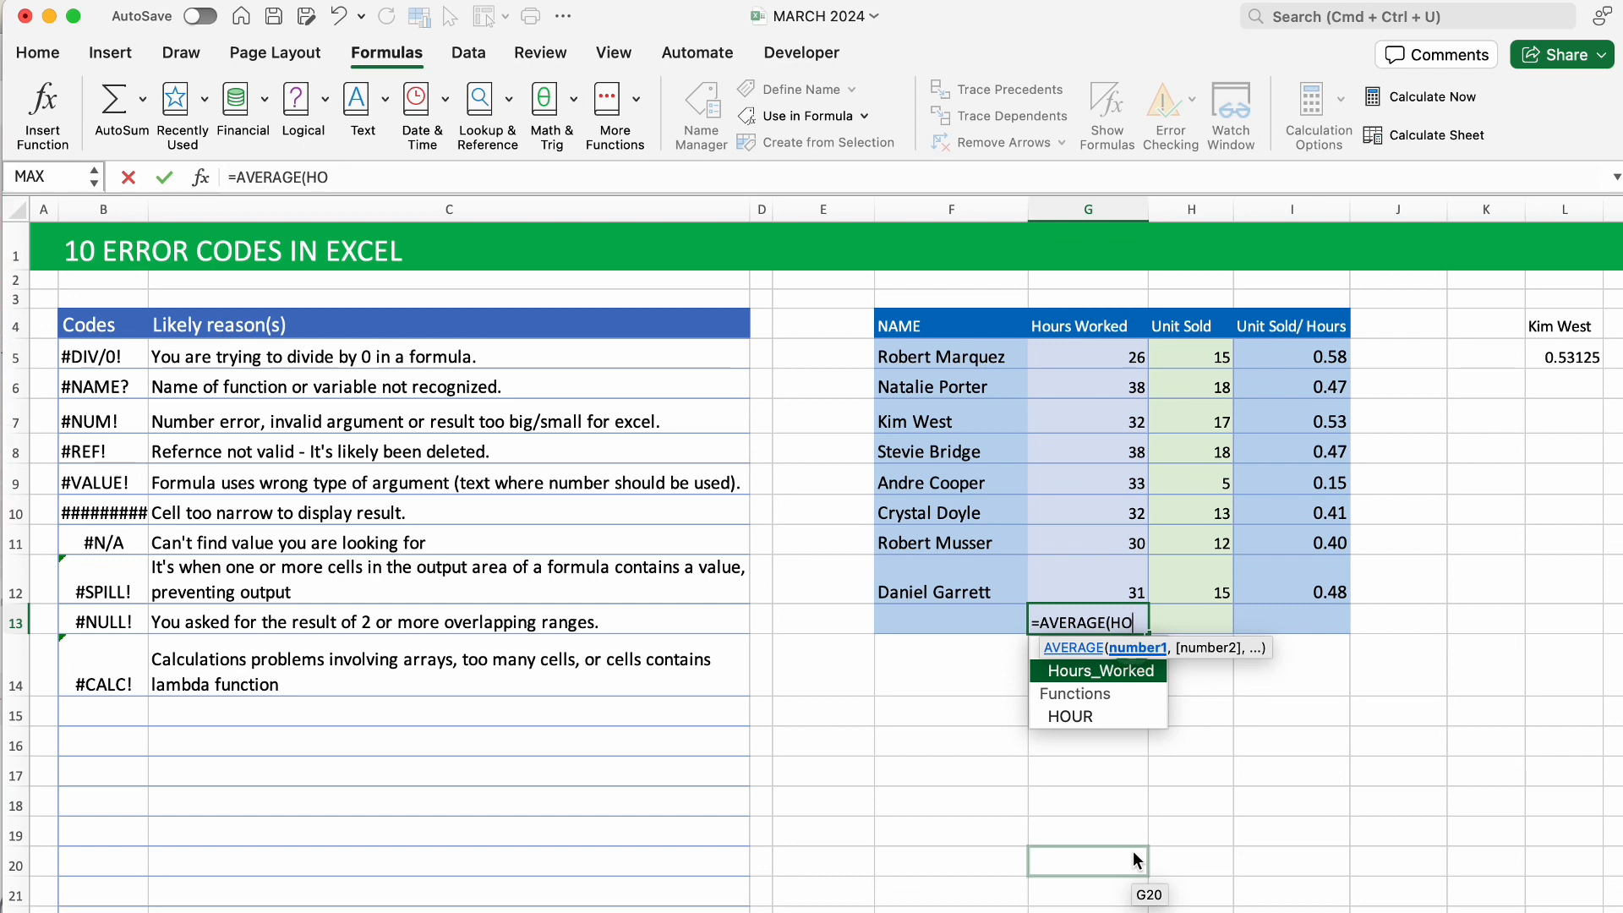
{"action": "type", "text": "URS"}
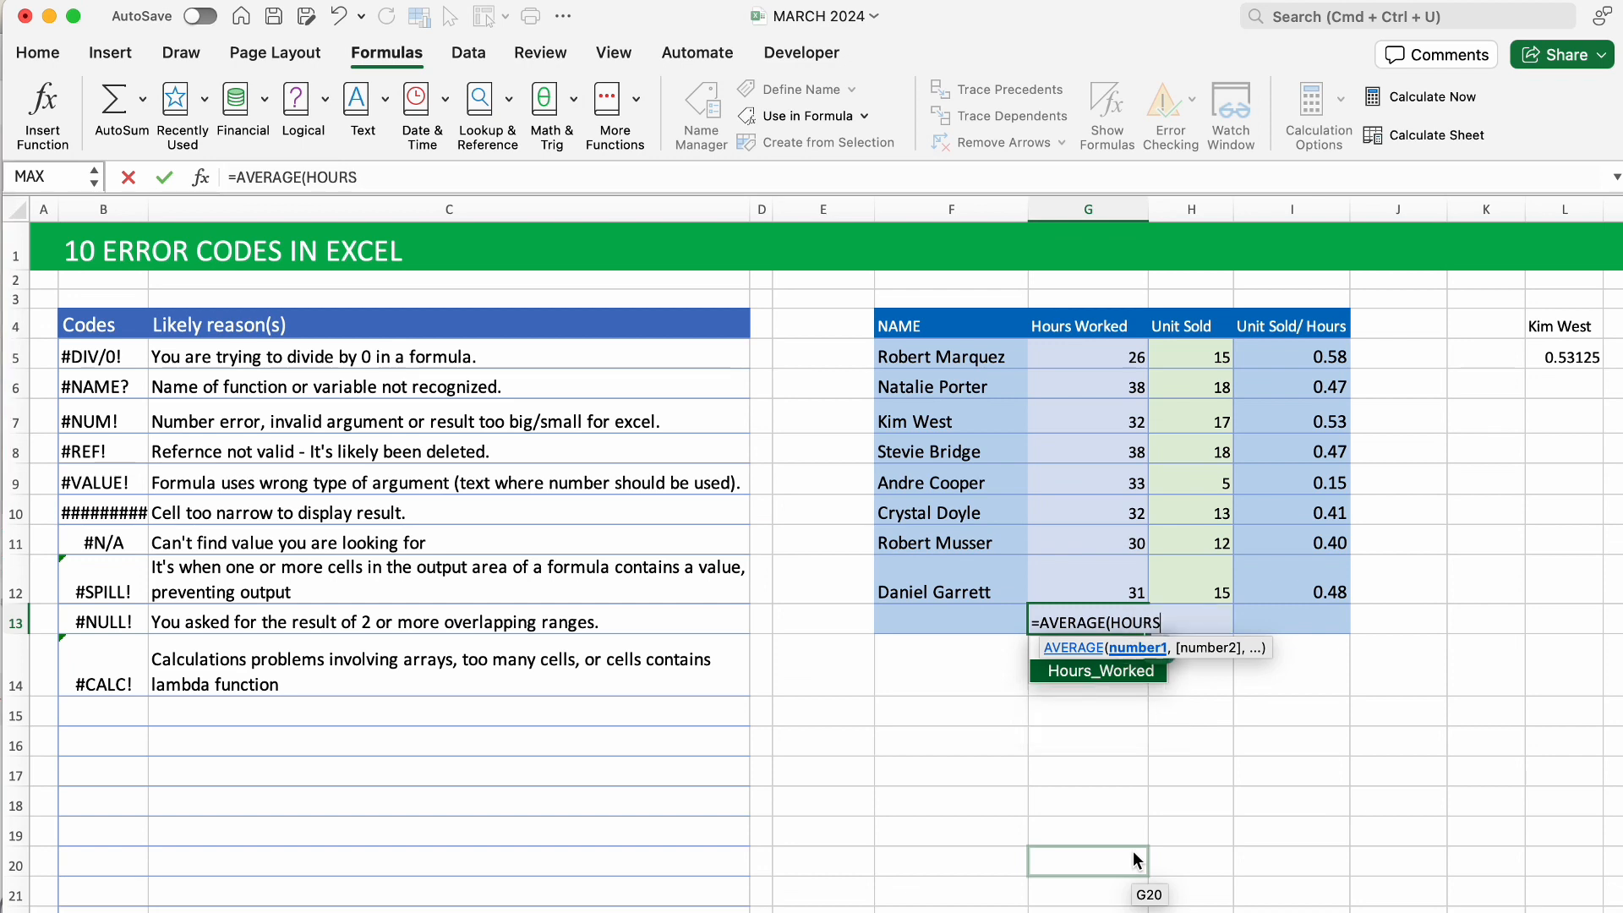
{"action": "type", "text": ")"}
{"action": "key", "text": "Return"}
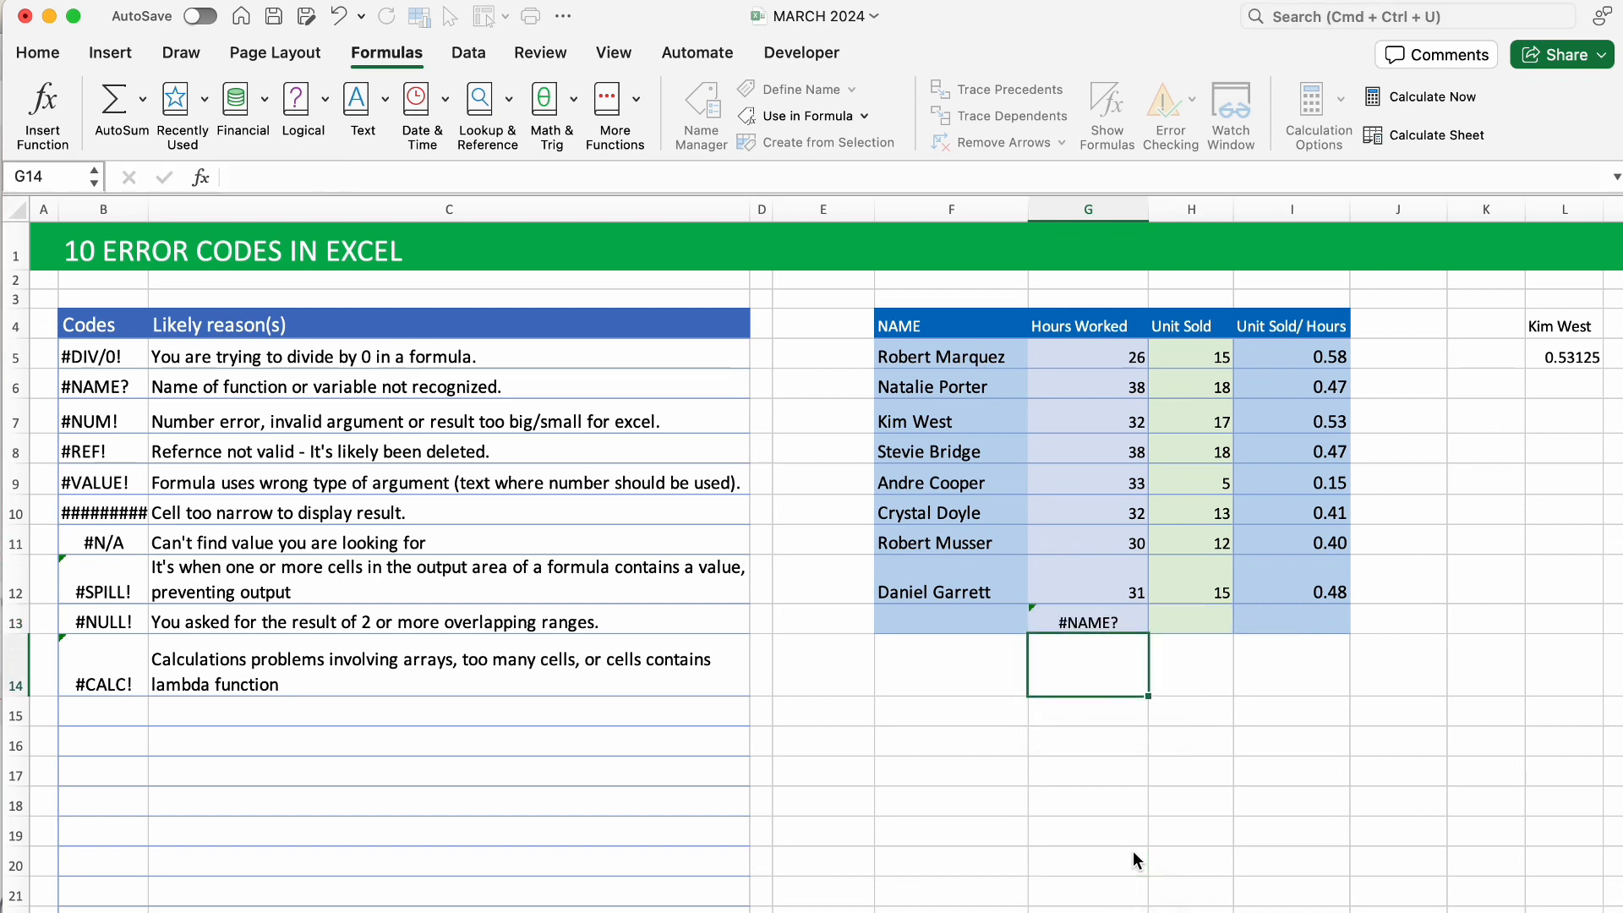
{"action": "left_click", "coordinate": [1121, 611]}
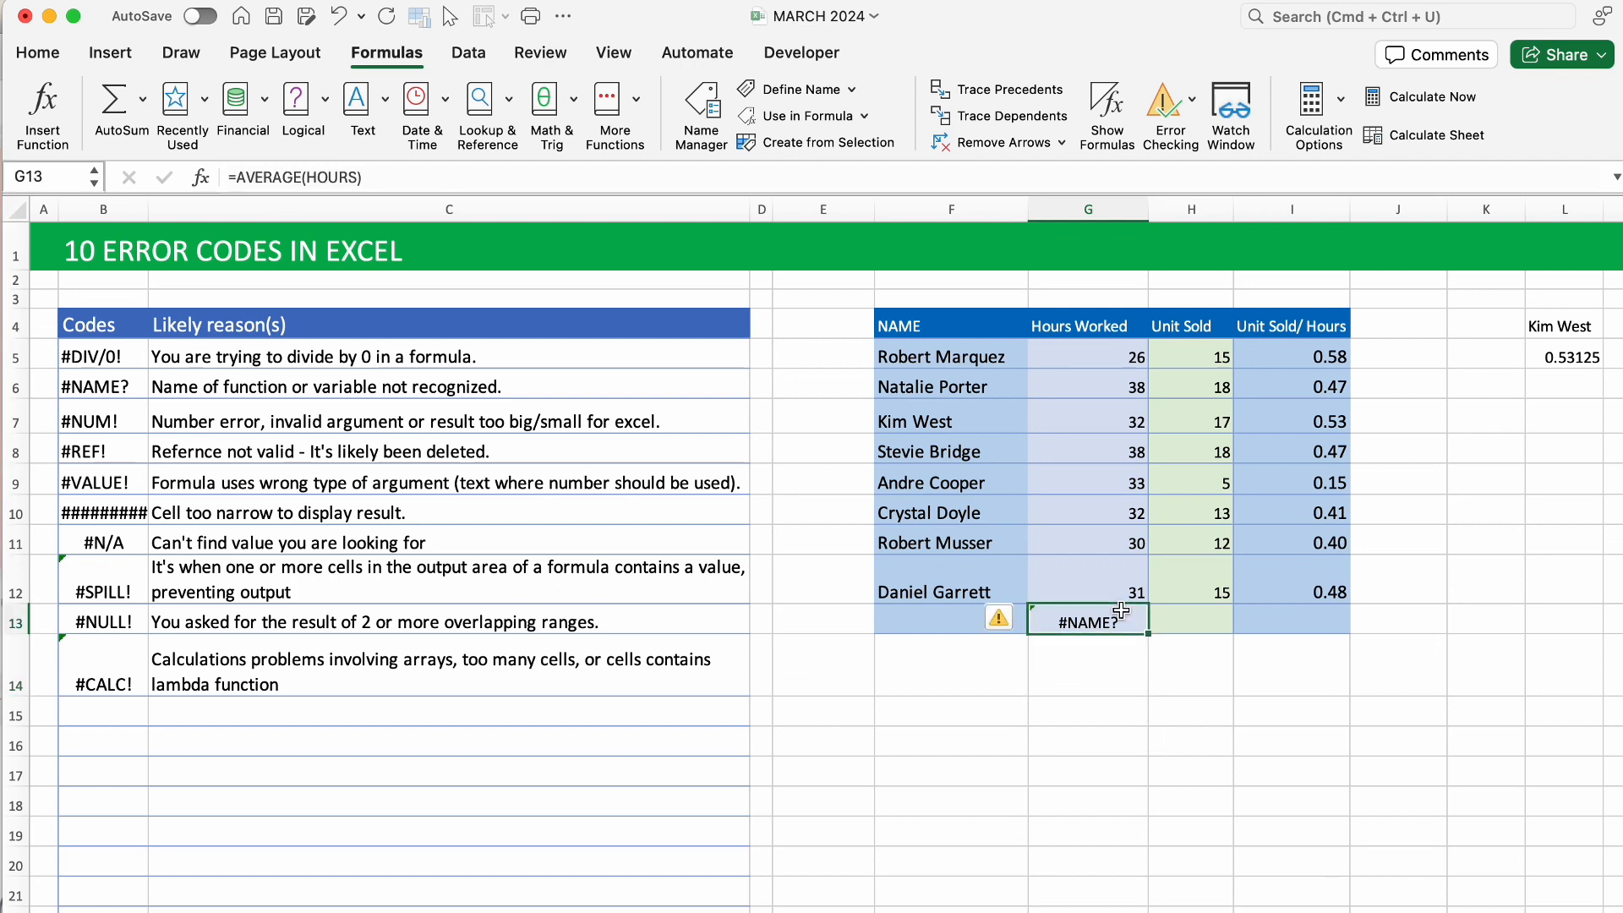
Replace HOURS with the Hours_Worked name so G13 averages to 32.5.
{"action": "double_click", "coordinate": [1122, 611]}
{"action": "key", "text": "Caps_Lock"}
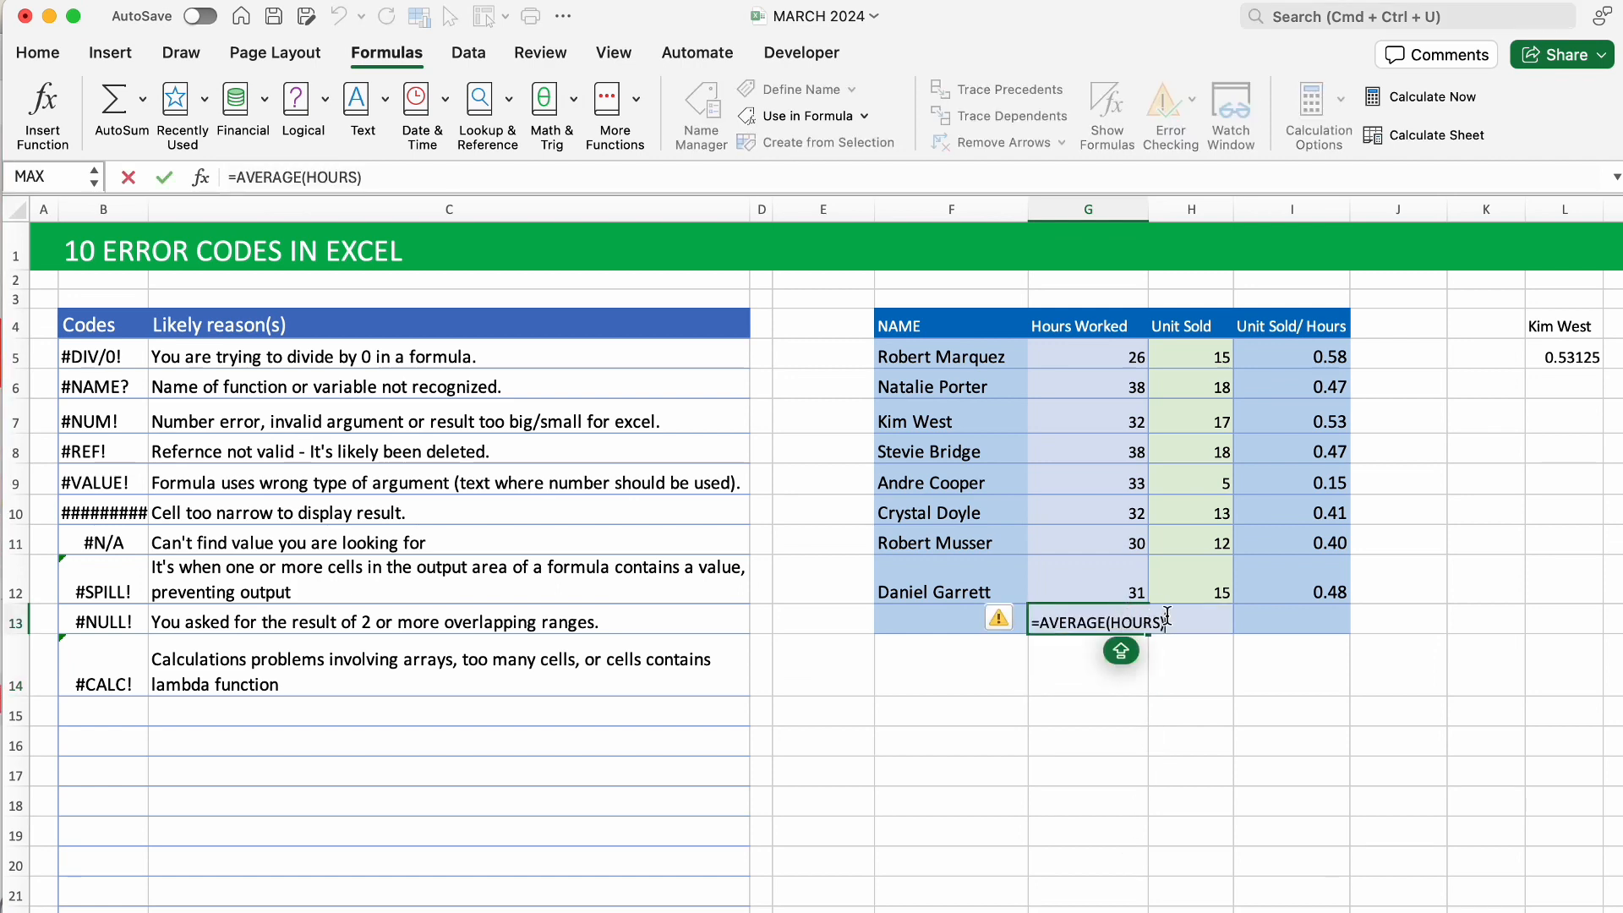
{"action": "key", "text": "BackSpace"}
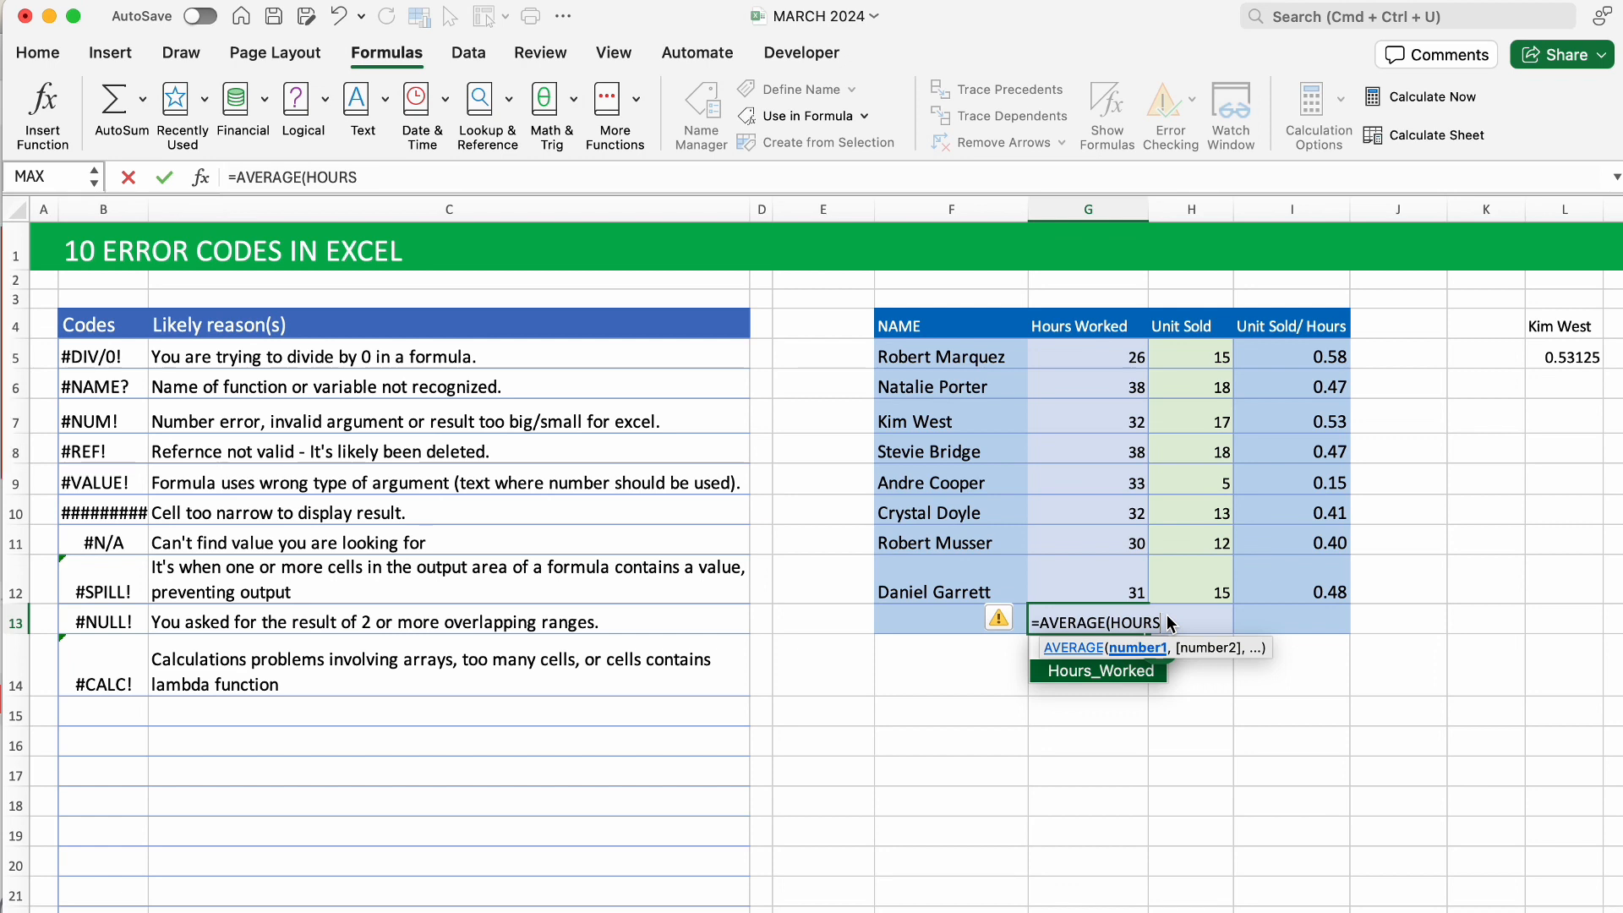
{"action": "key", "text": "Tab"}
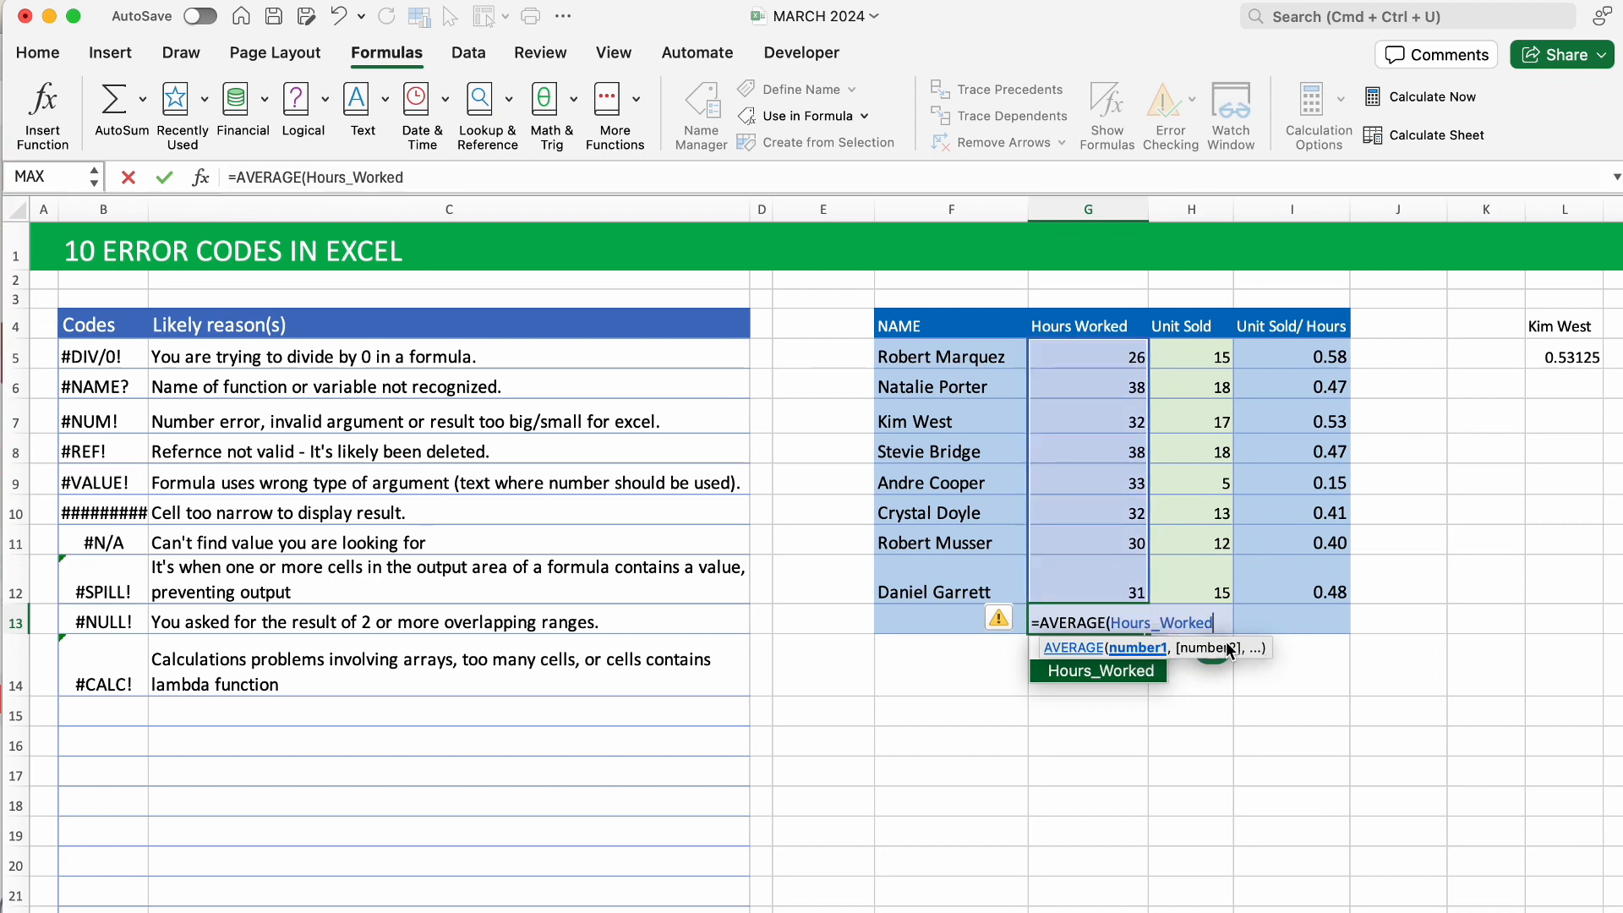
{"action": "type", "text": ")"}
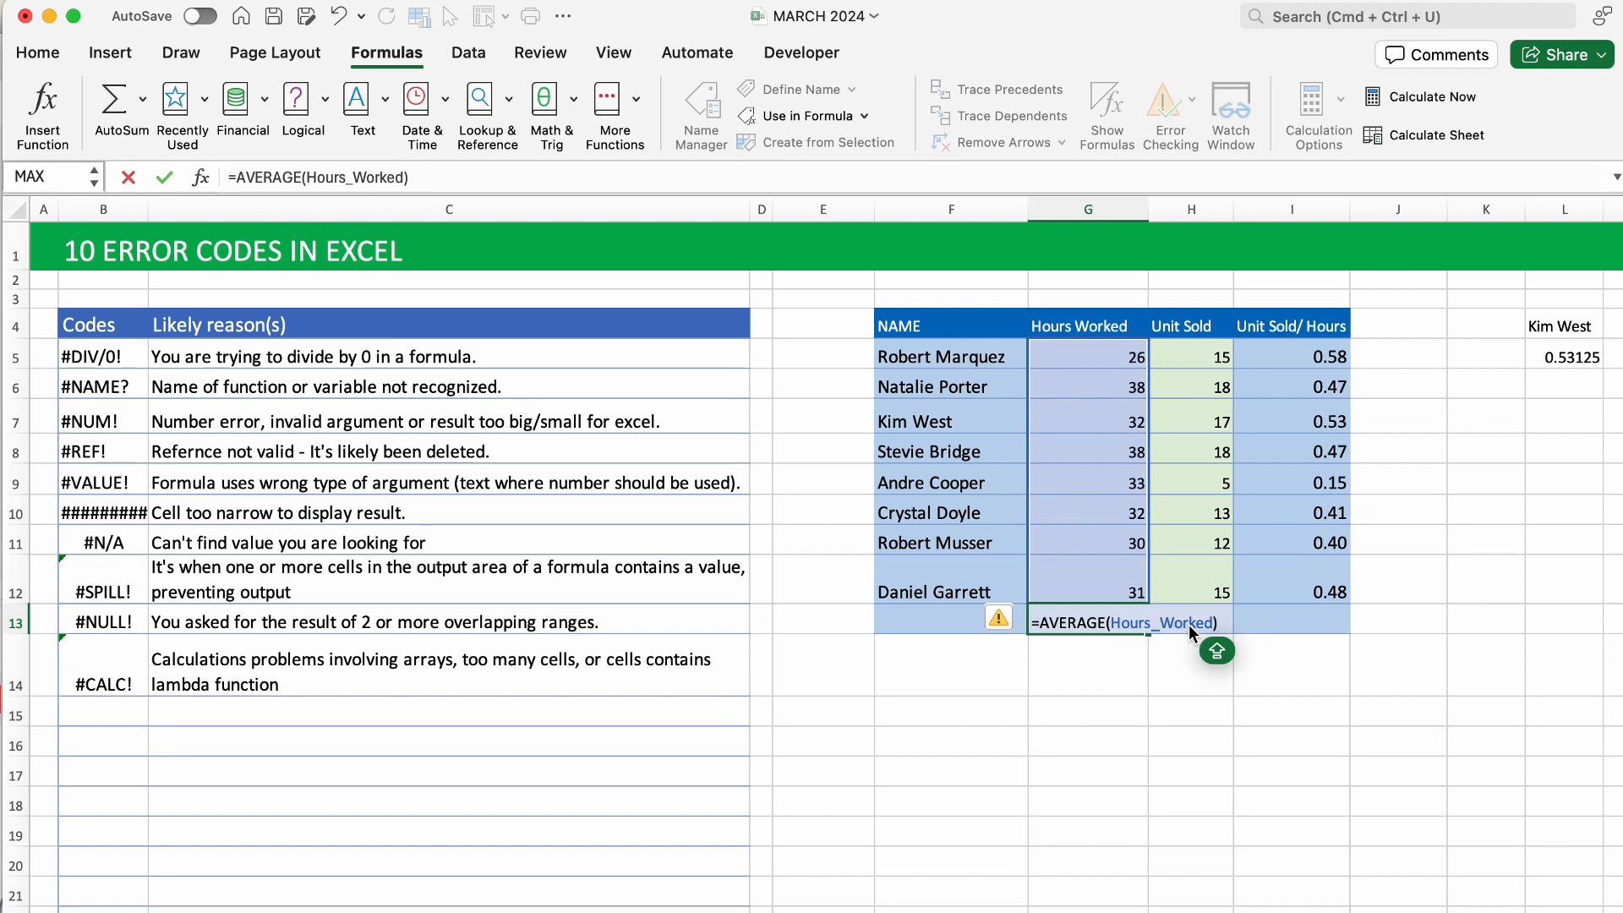
{"action": "key", "text": "Return"}
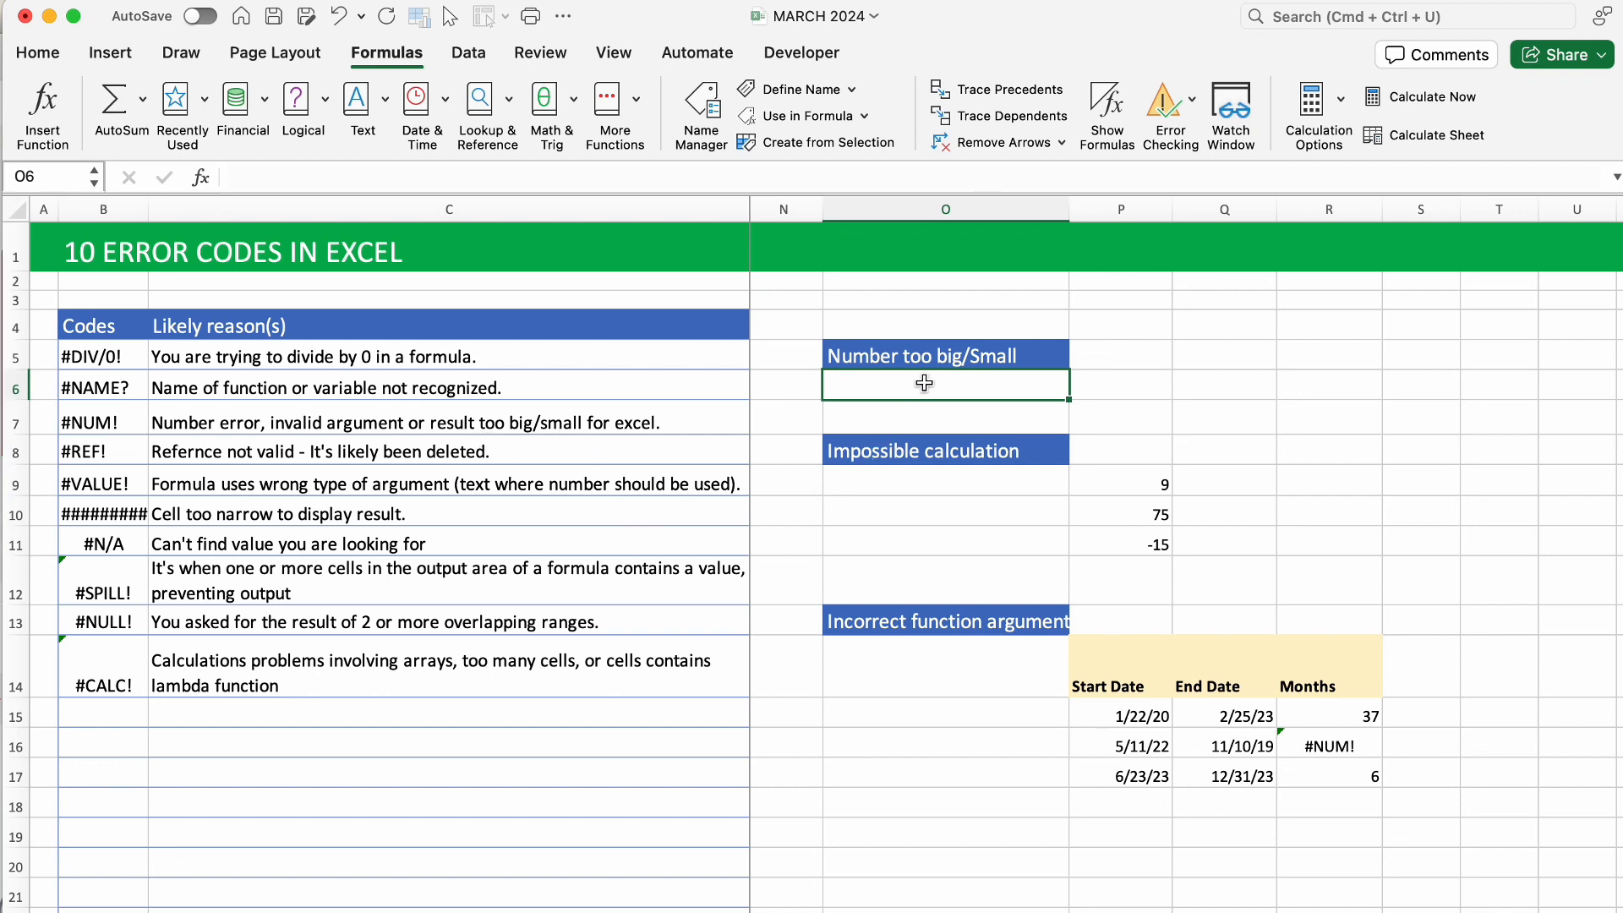
Enter the huge power formula =1000^100000000 in O6 to trigger #NUM!
{"action": "type", "text": "="}
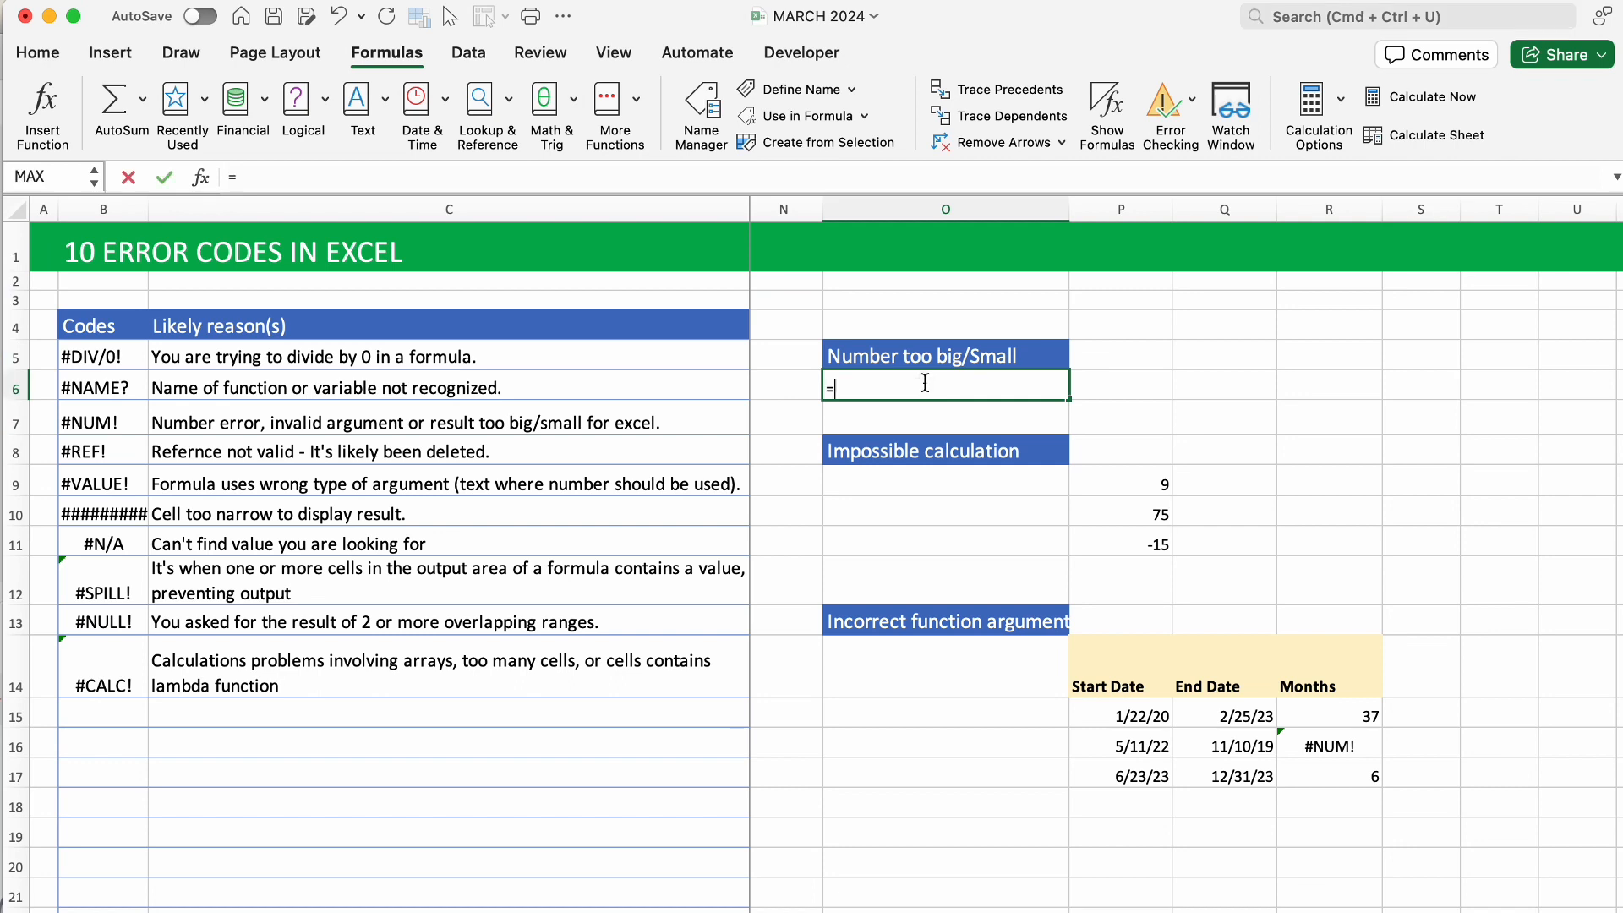
{"action": "type", "text": "1000^100000000"}
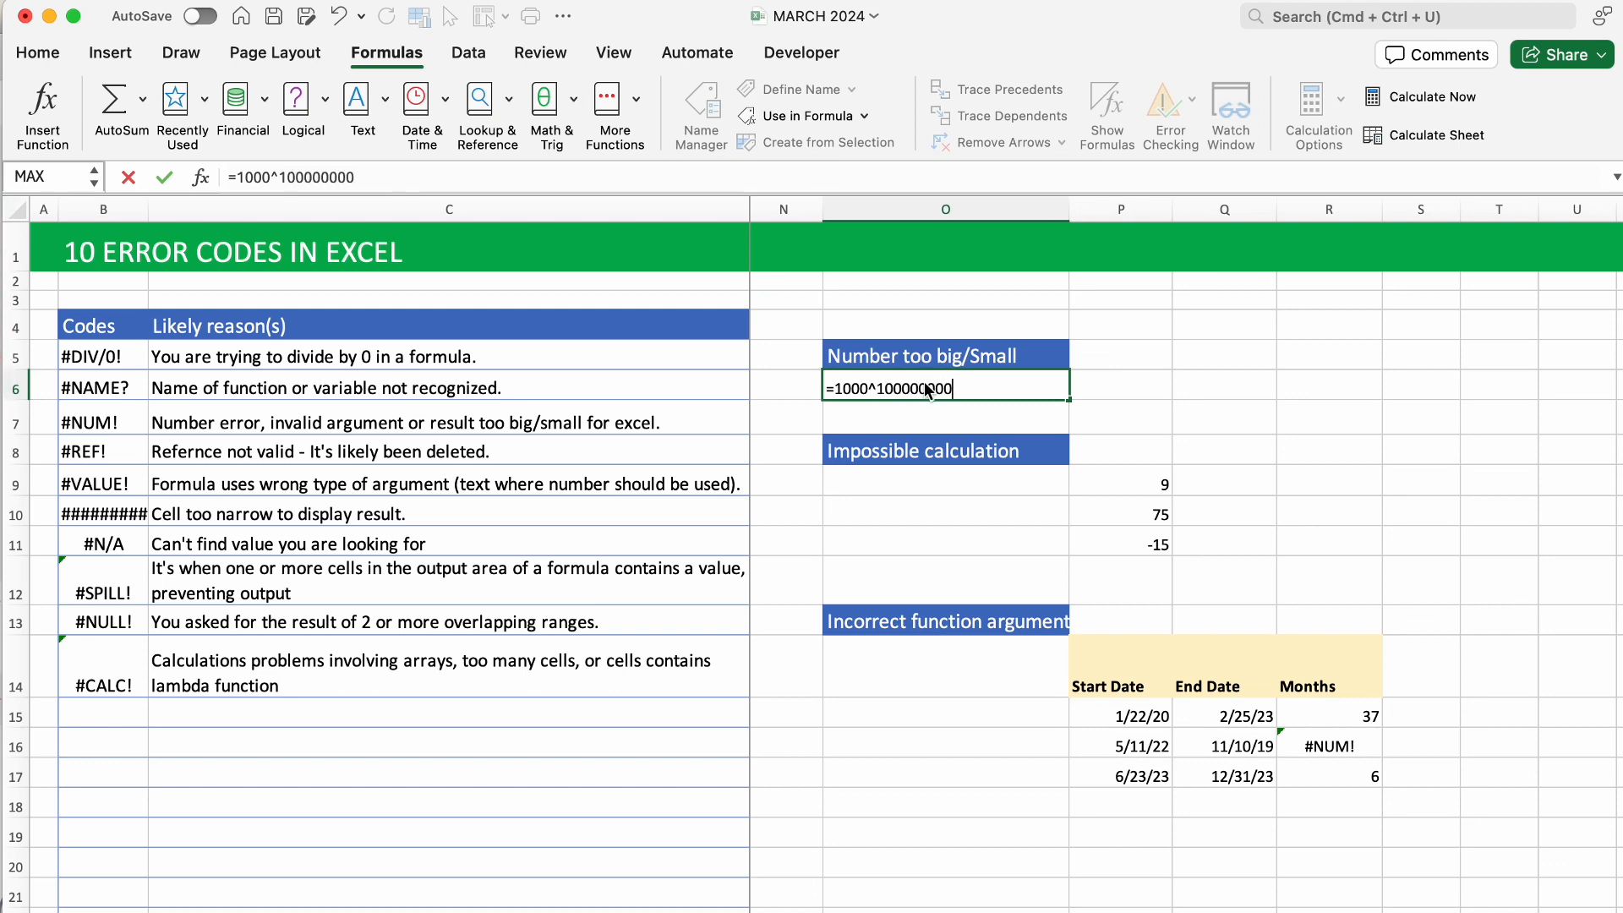
{"action": "key", "text": "Return"}
{"action": "left_click", "coordinate": [994, 387]}
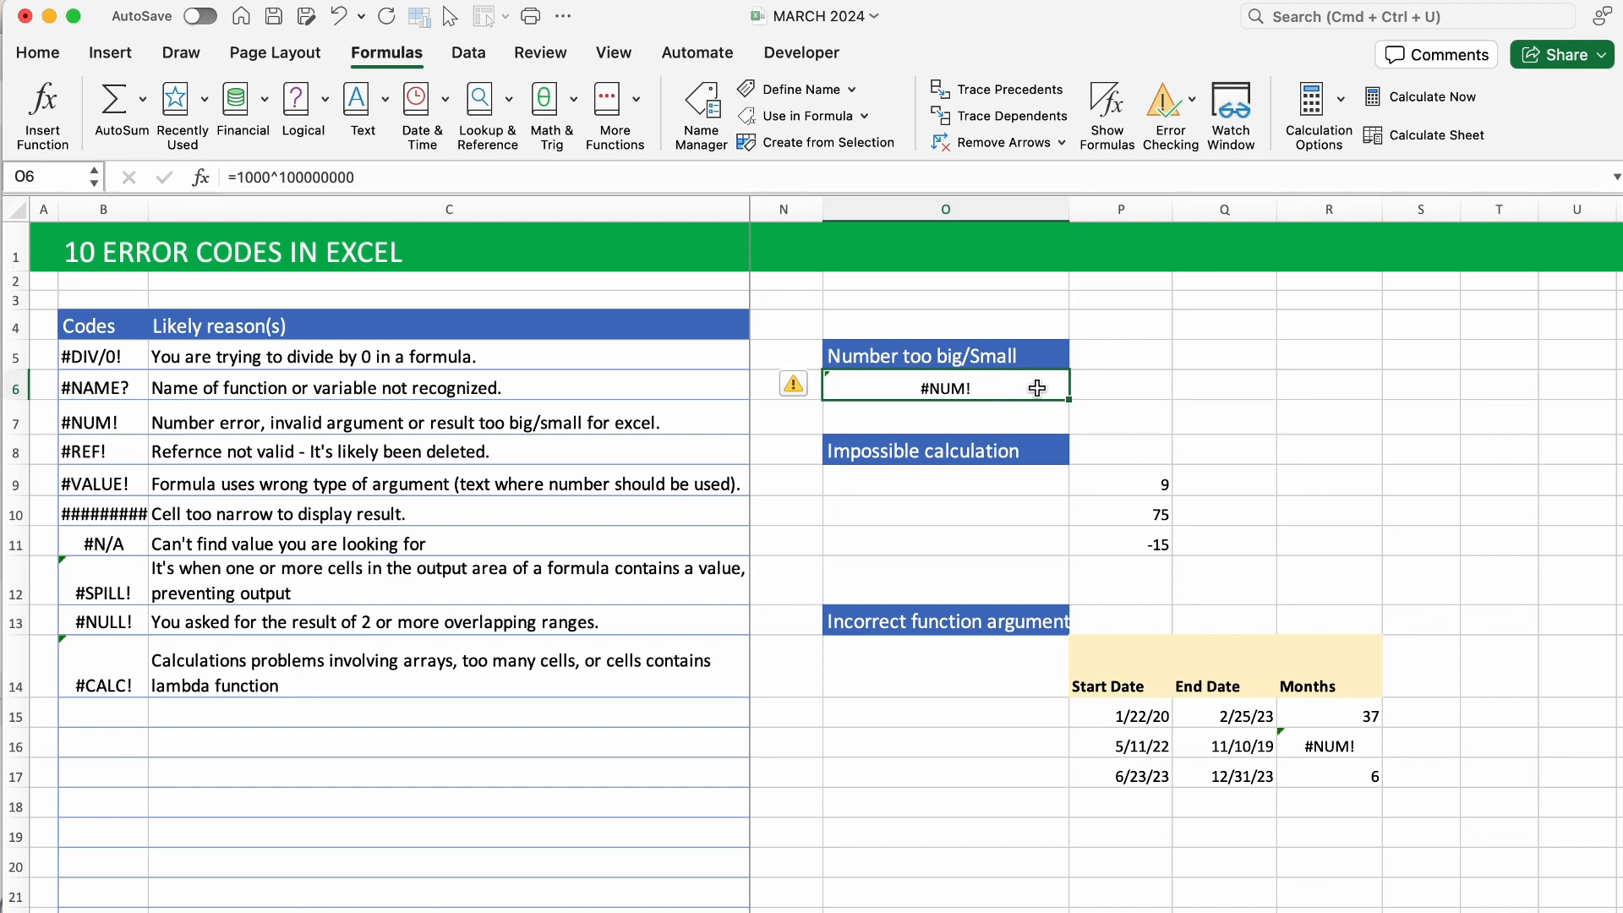
{"action": "double_click", "coordinate": [926, 388]}
{"action": "key", "text": "Escape"}
Edit O6 to =3/1000^1000000, which still returns #NUM!
{"action": "double_click", "coordinate": [895, 382]}
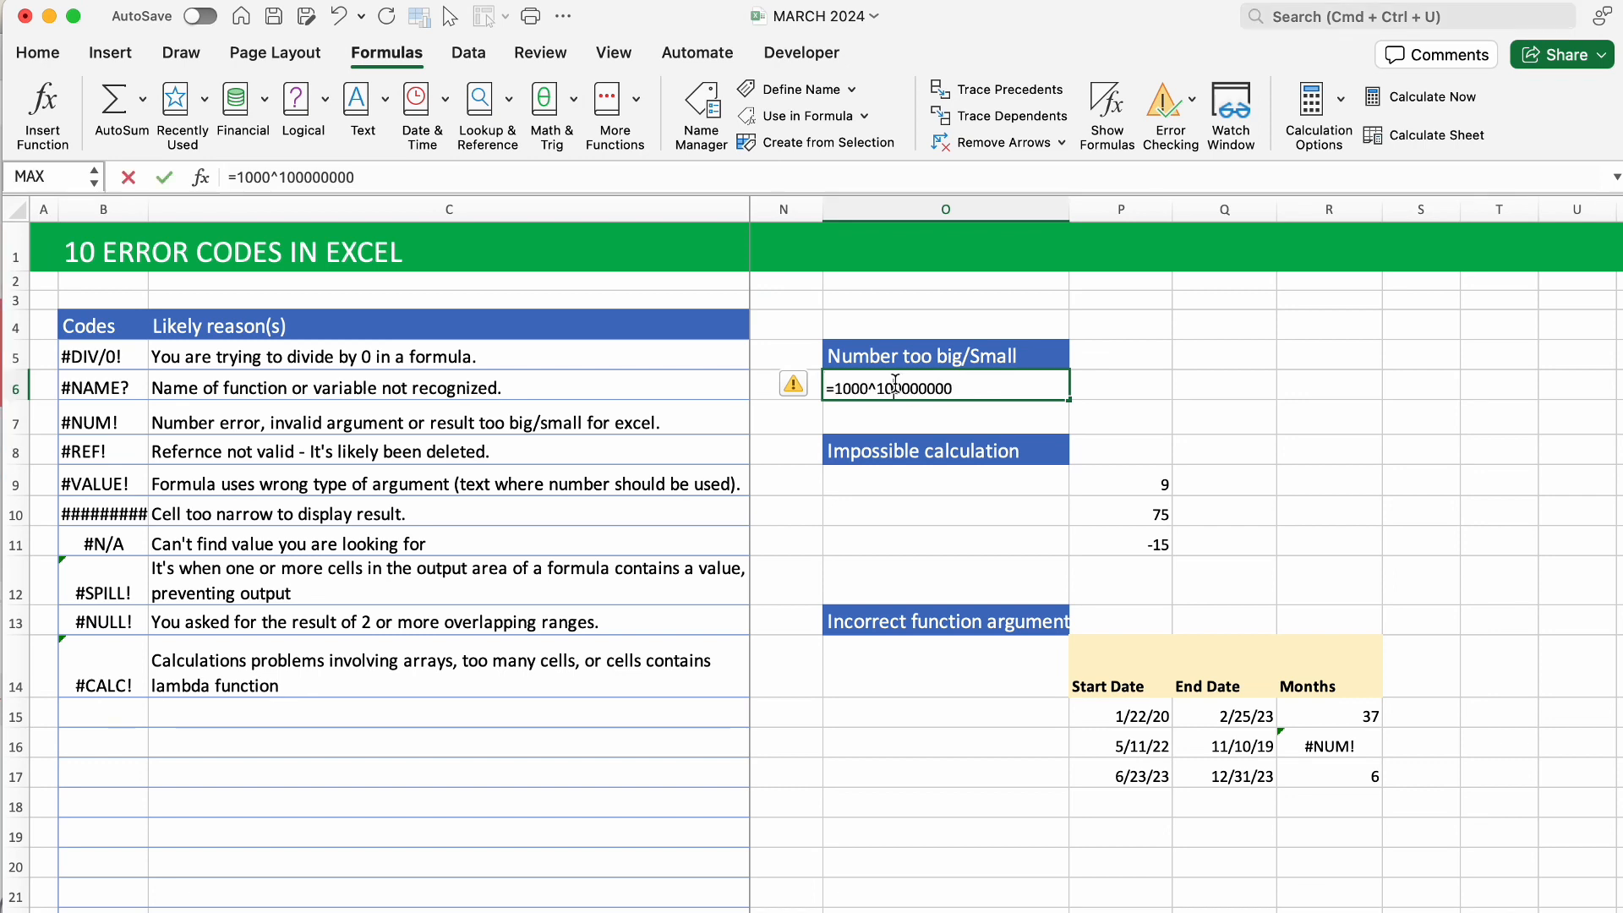
{"action": "left_click", "coordinate": [834, 390]}
{"action": "type", "text": "3/"}
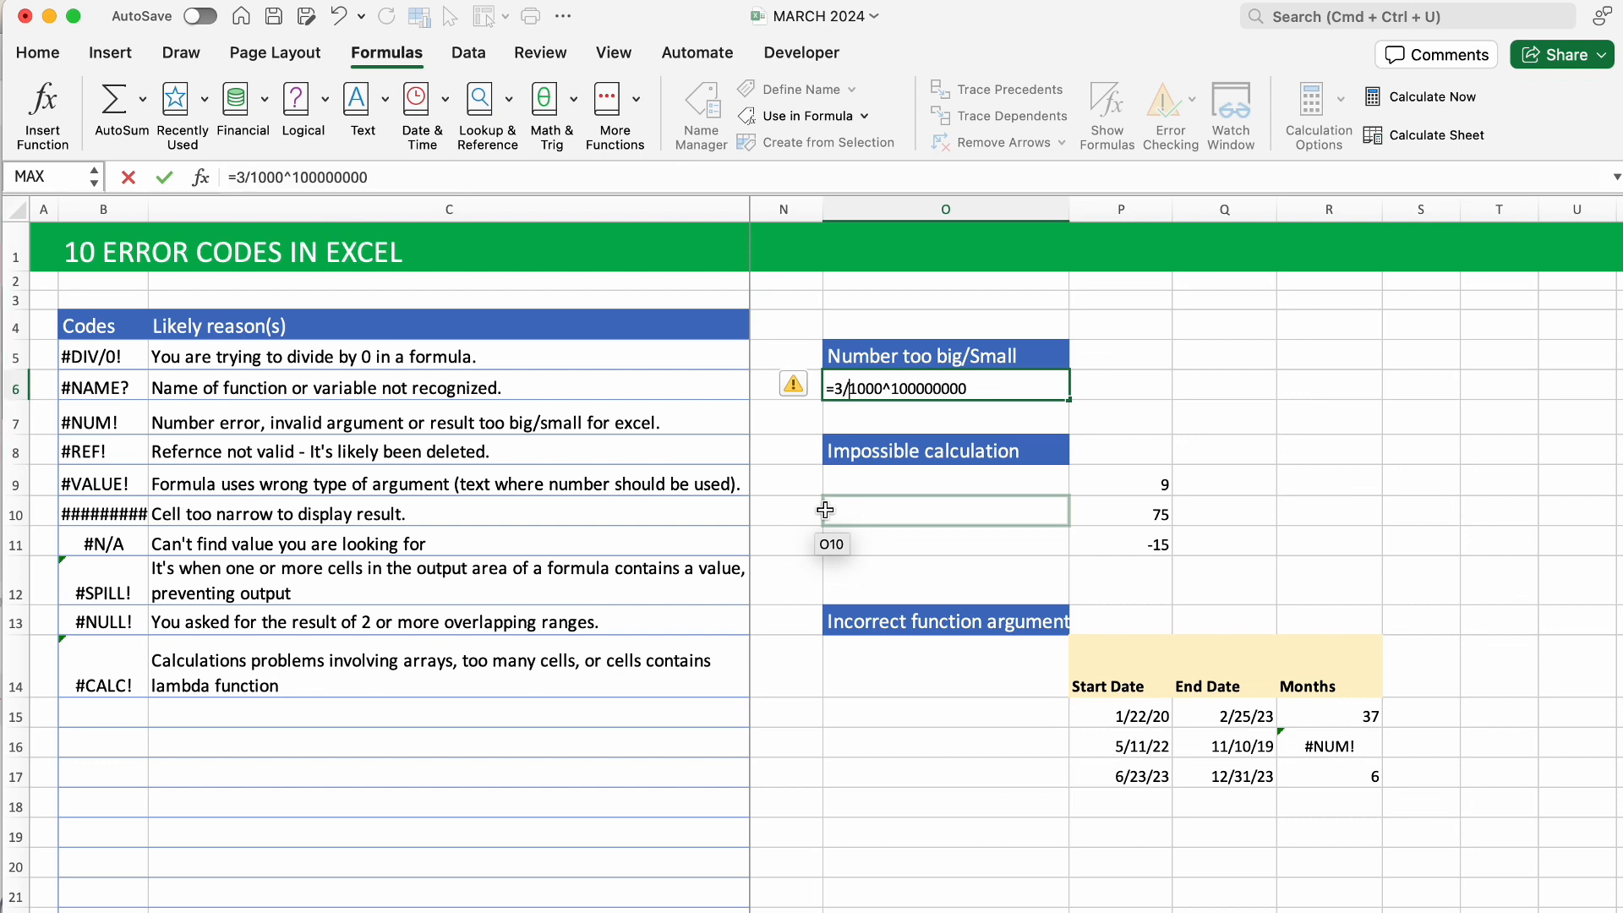
{"action": "key", "text": "Return"}
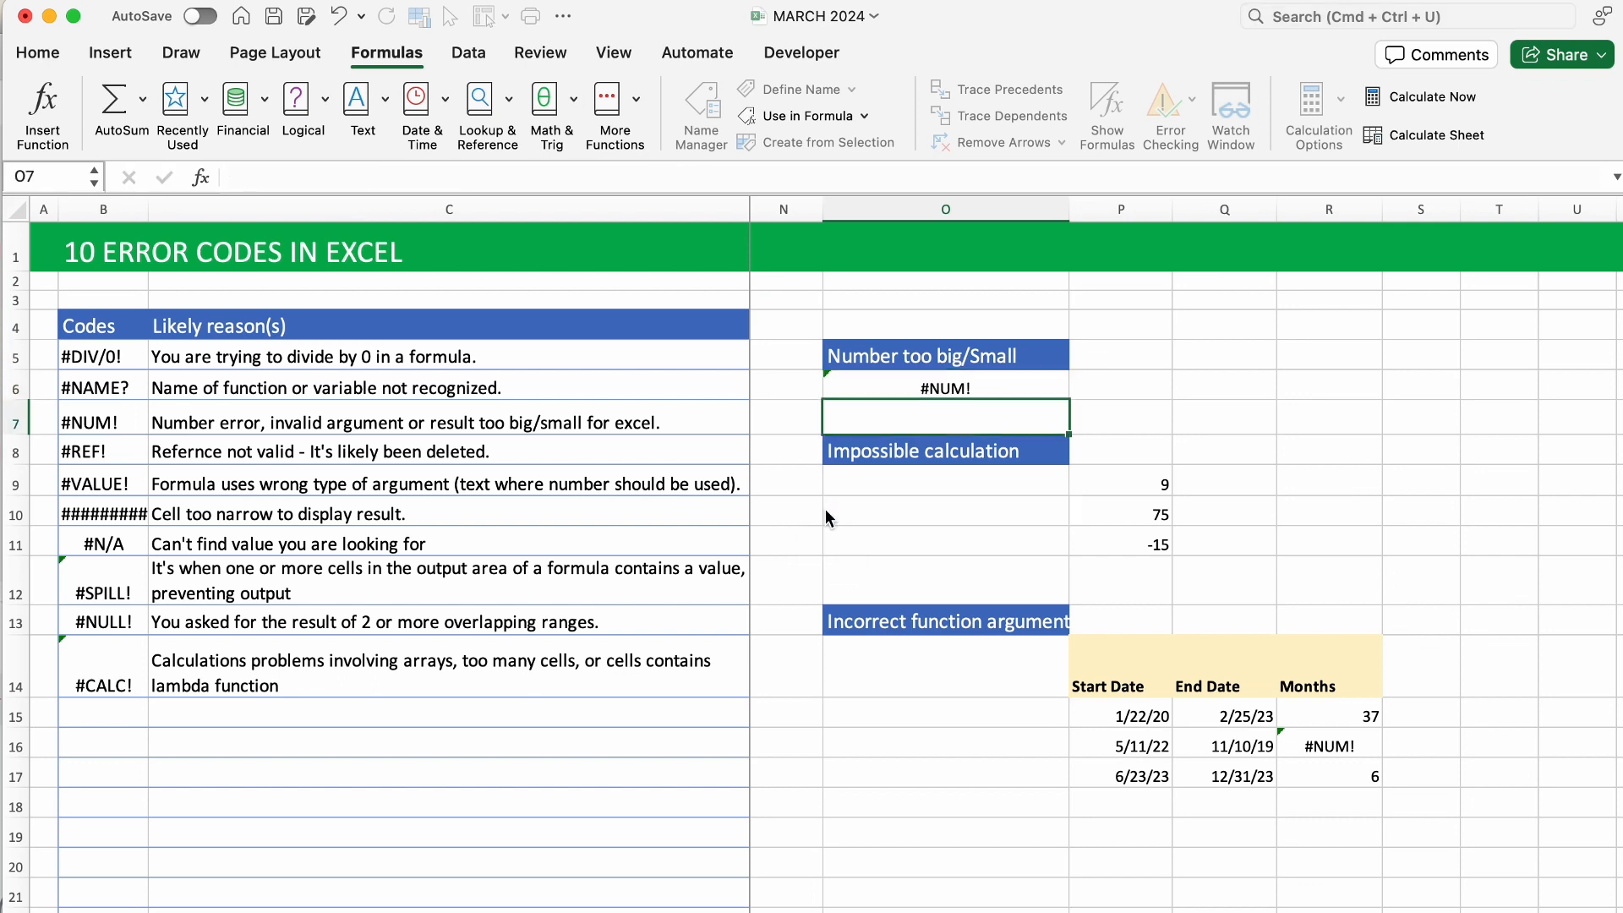
{"action": "double_click", "coordinate": [948, 391]}
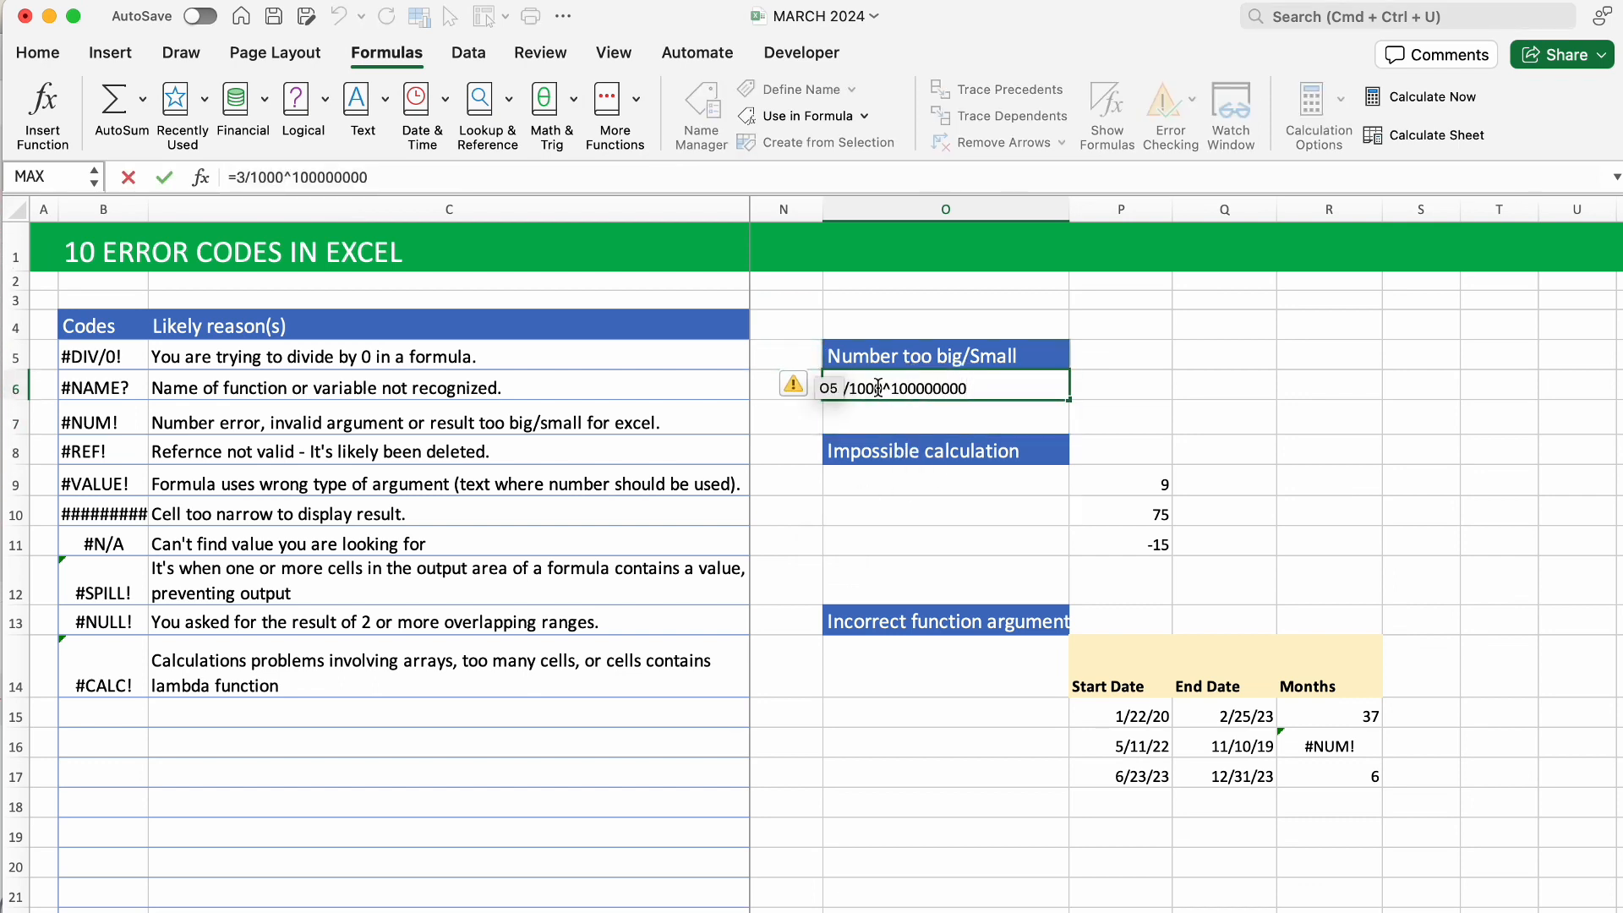
{"action": "key", "text": "BackSpace"}
{"action": "key", "text": "Return"}
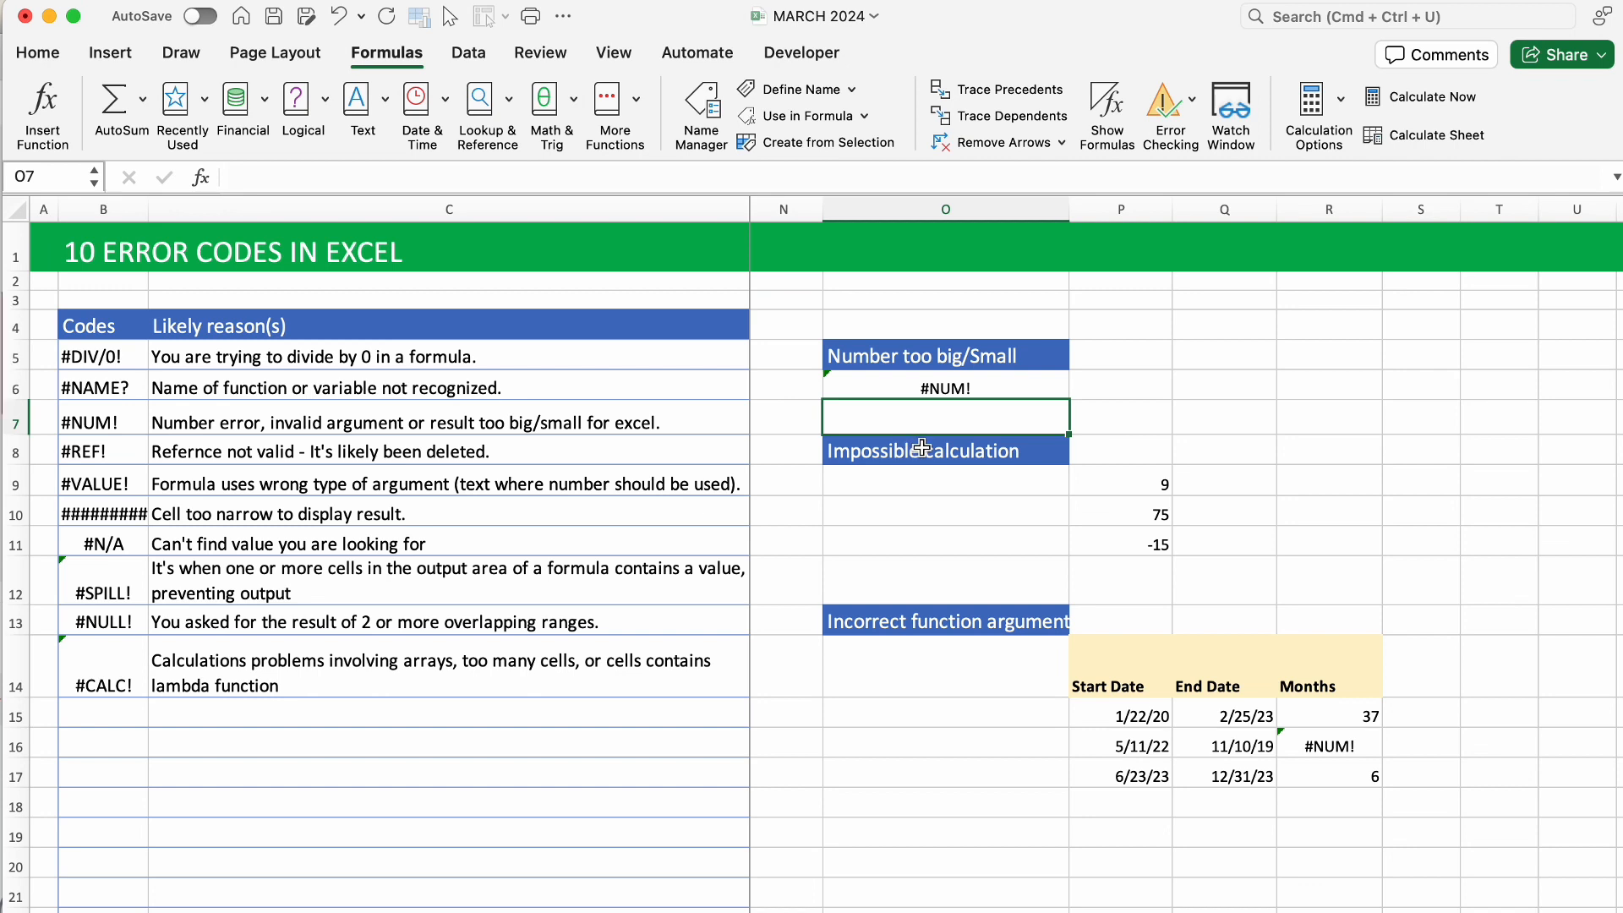
{"action": "left_click", "coordinate": [1229, 482]}
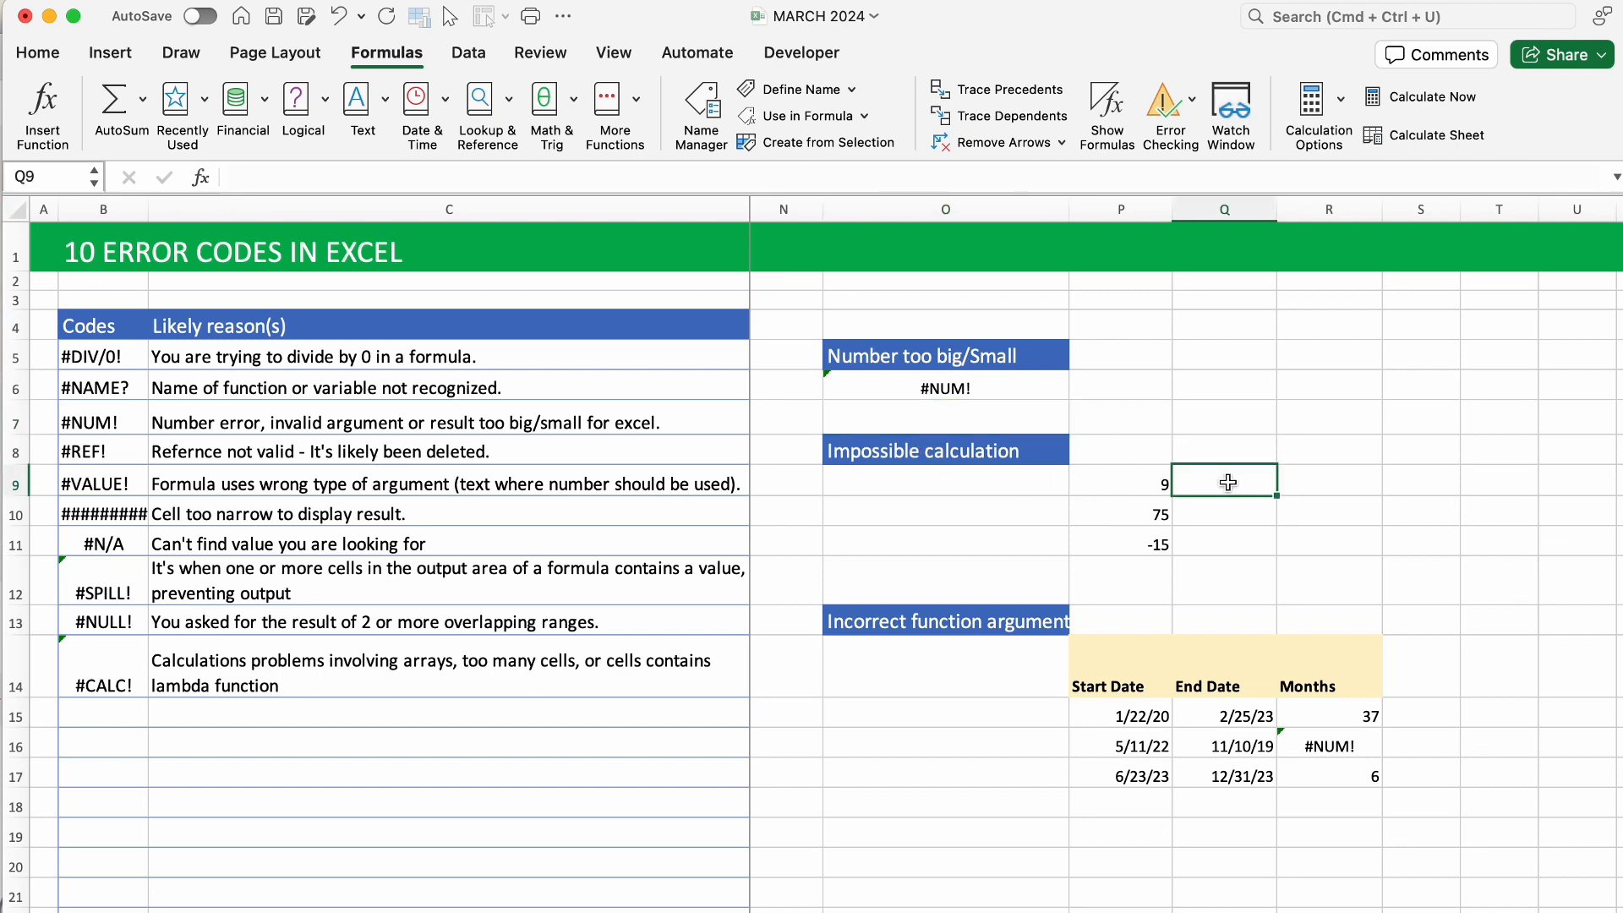
Enter =SQRT(P9) in Q9 and fill it down to Q11, giving #NUM! for -15.
{"action": "type", "text": "="}
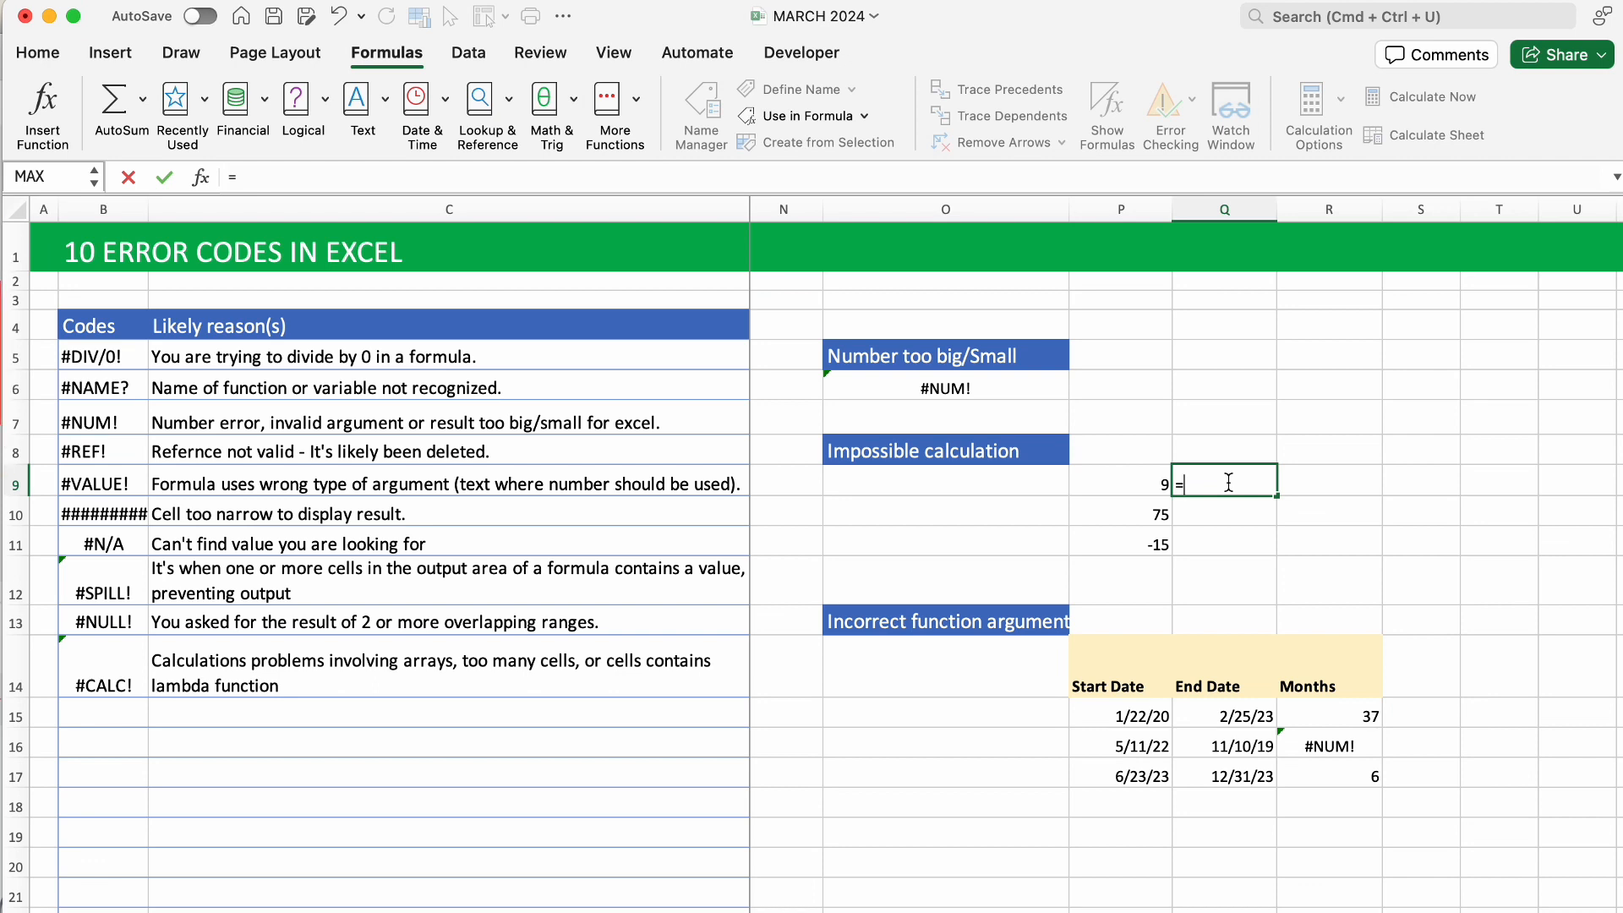
{"action": "type", "text": "sqrt"}
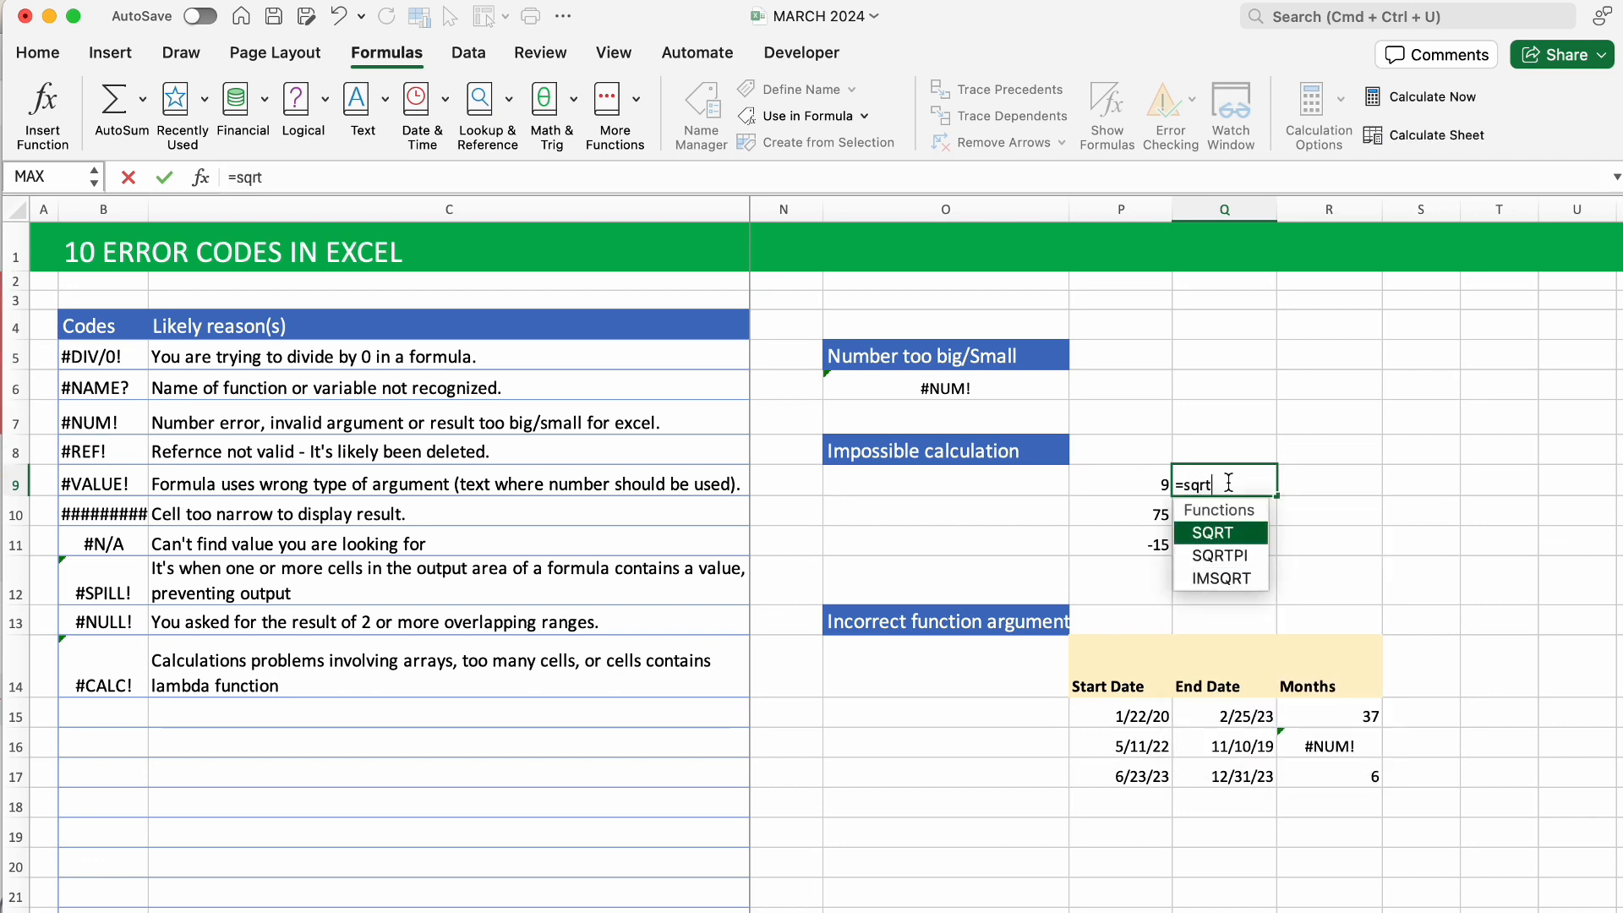
{"action": "key", "text": "Tab"}
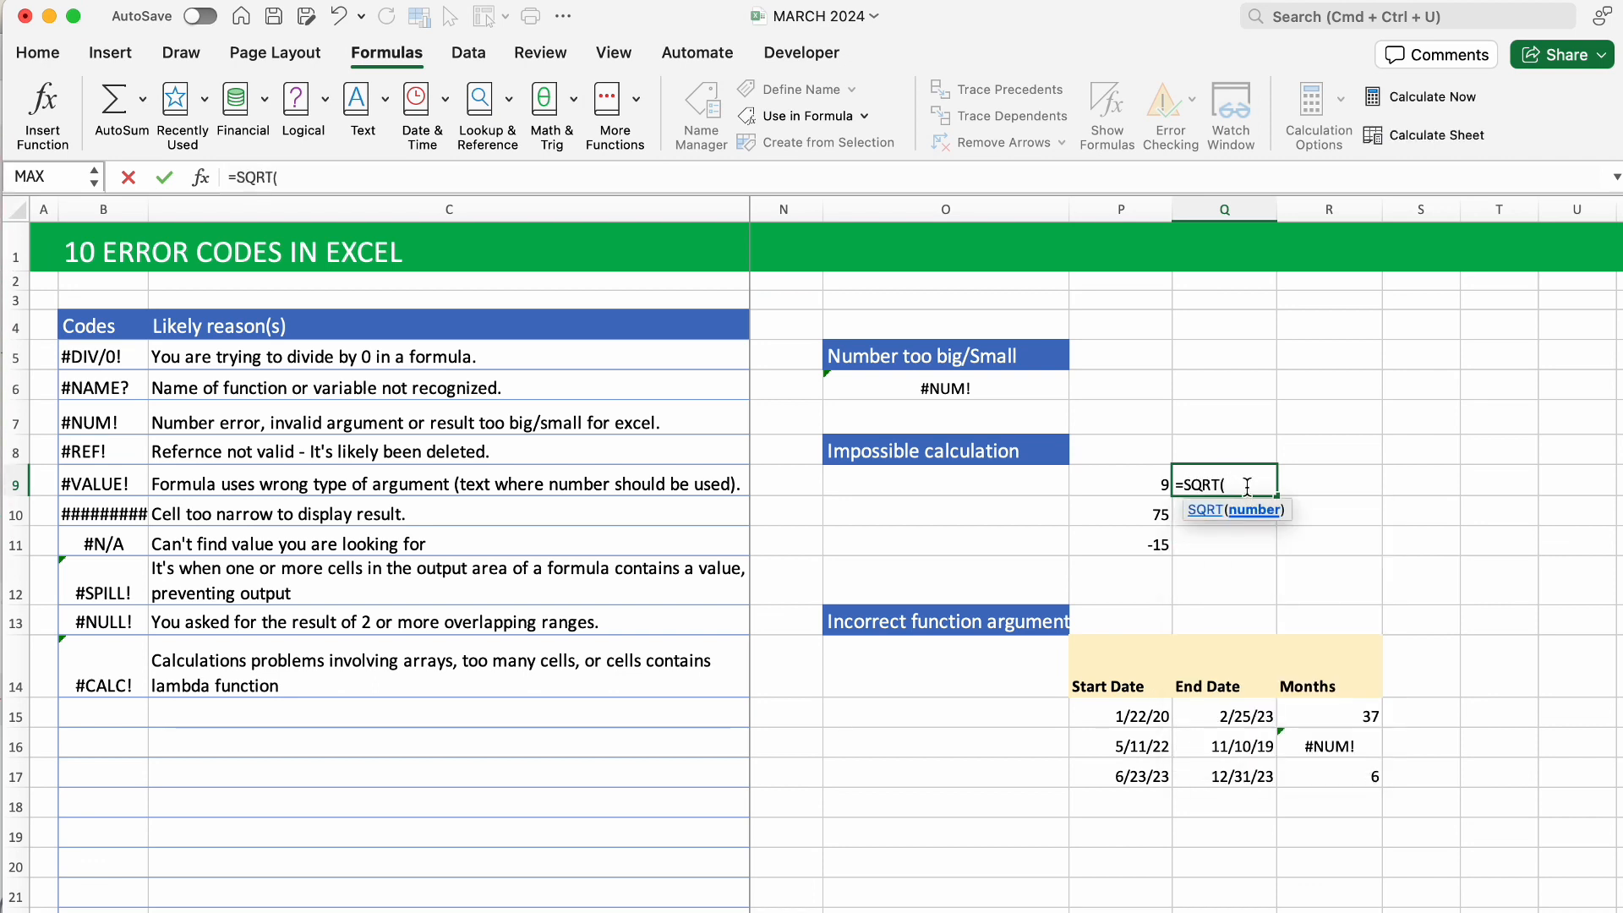
{"action": "left_click", "coordinate": [1157, 485]}
{"action": "type", "text": ")"}
{"action": "key", "text": "Return"}
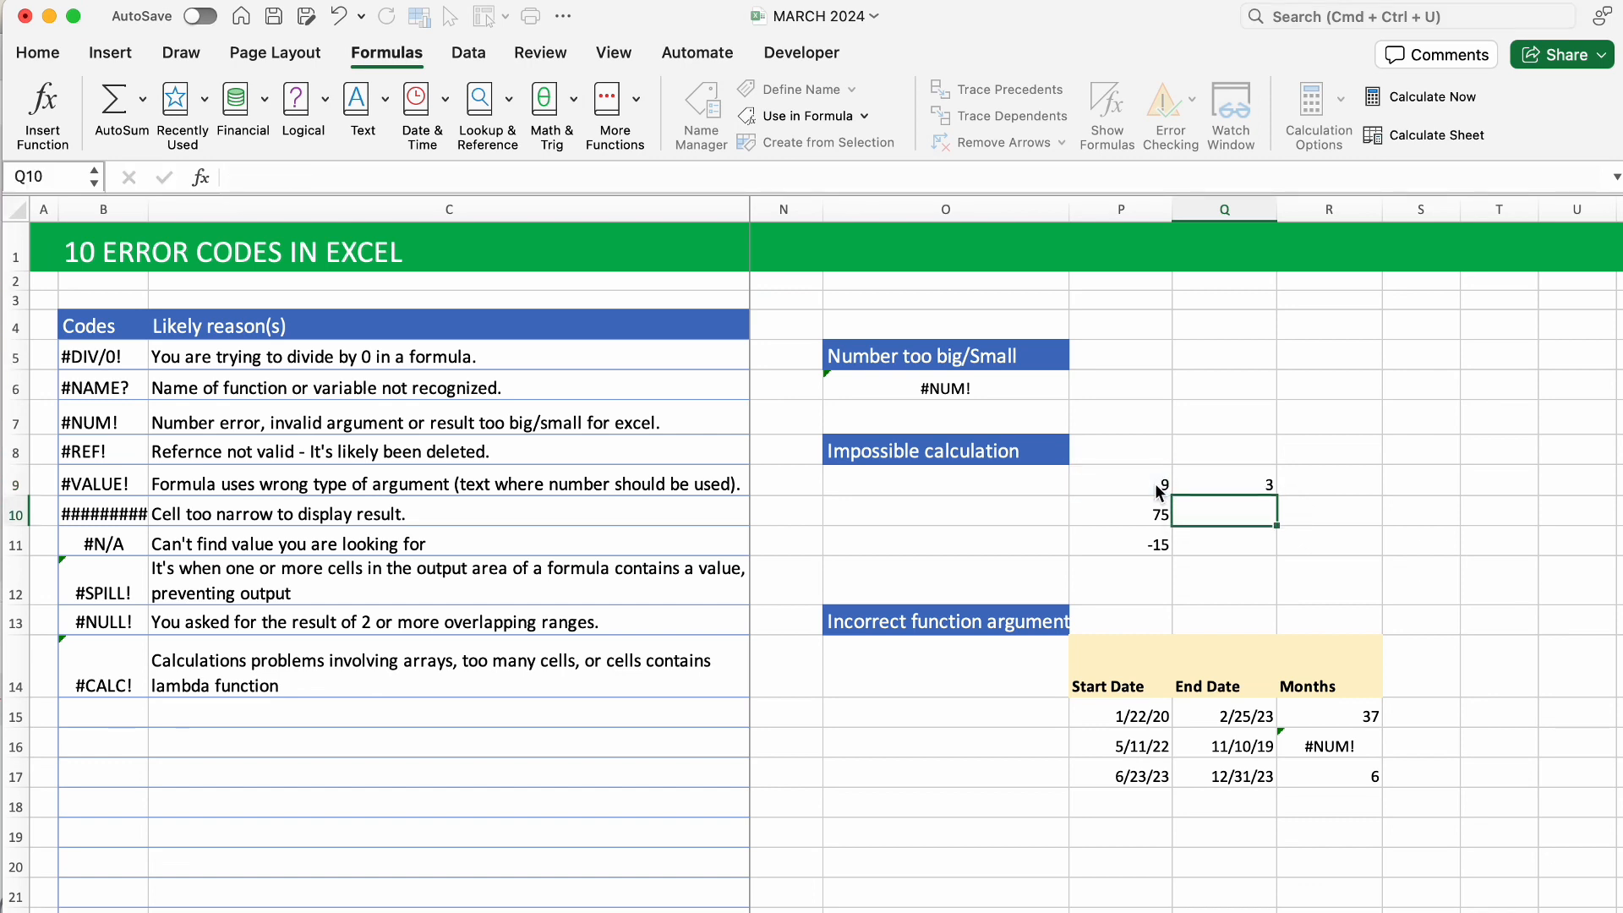
{"action": "left_click", "coordinate": [1253, 487]}
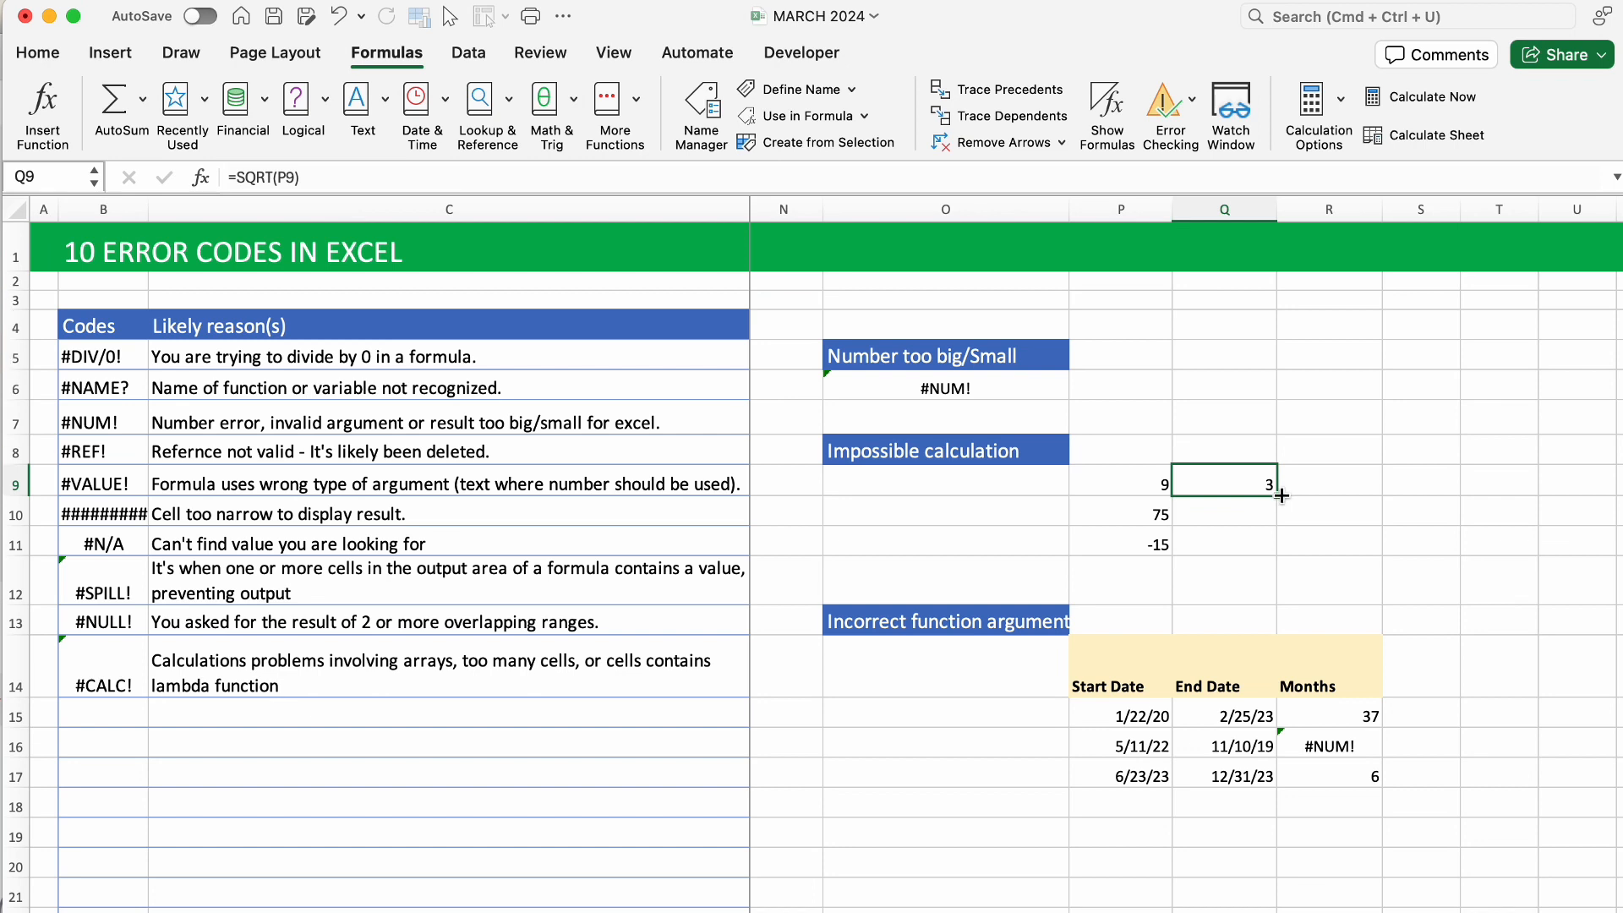
{"action": "left_click_drag", "start_coordinate": [1282, 496], "coordinate": [1286, 554]}
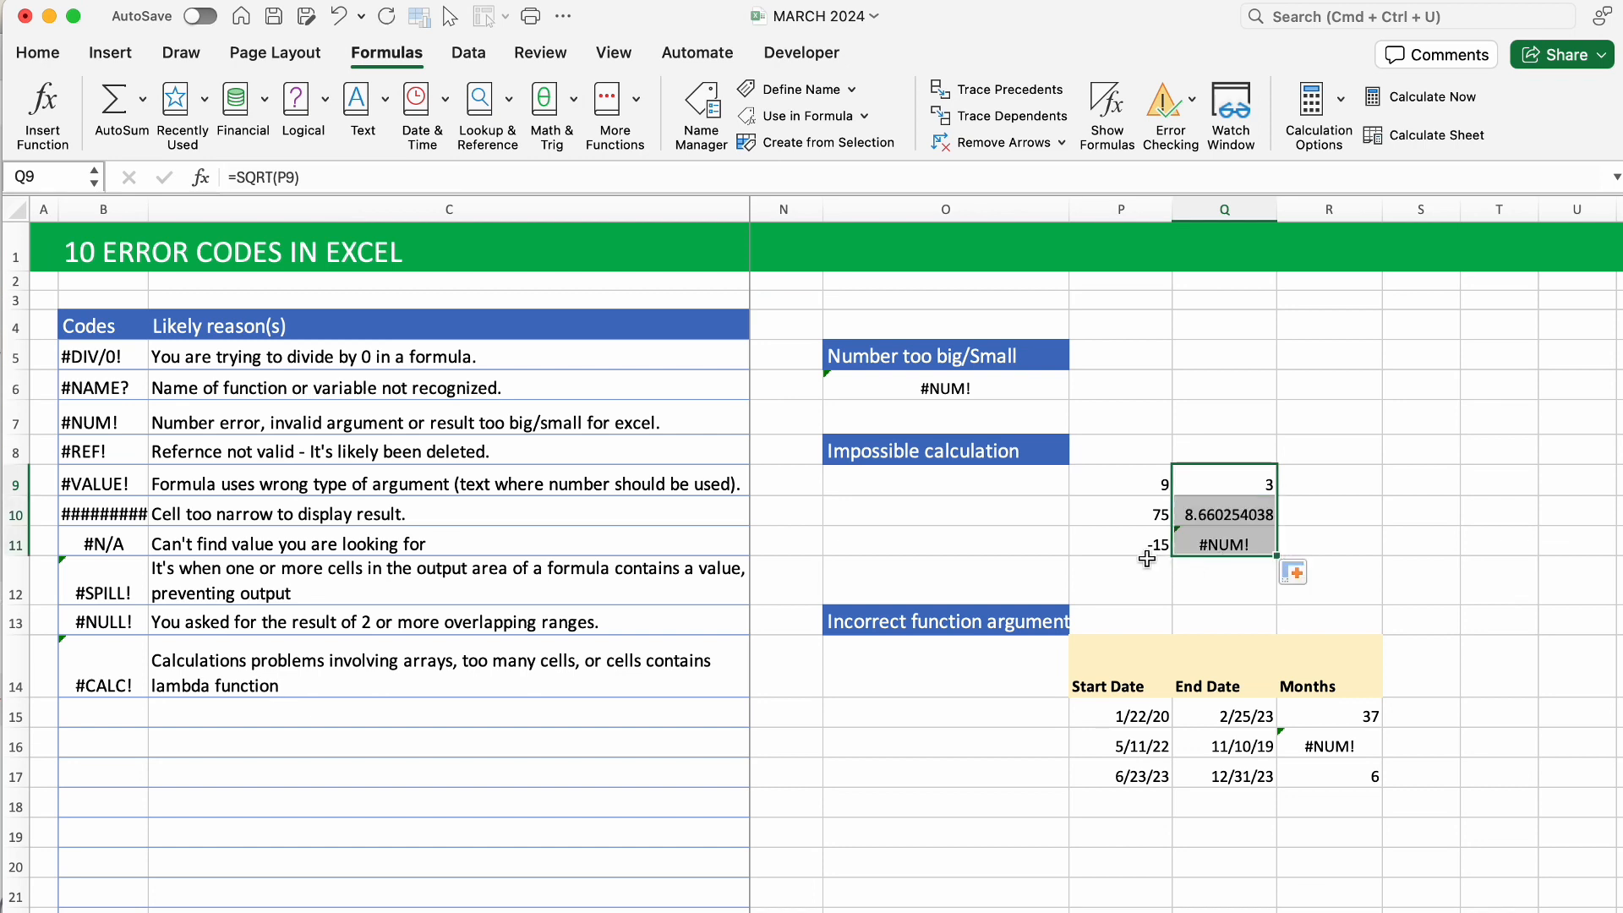
Fix Q11 to =SQRT(ABS(P11)) so it shows 3.872983346.
{"action": "left_click", "coordinate": [1239, 546]}
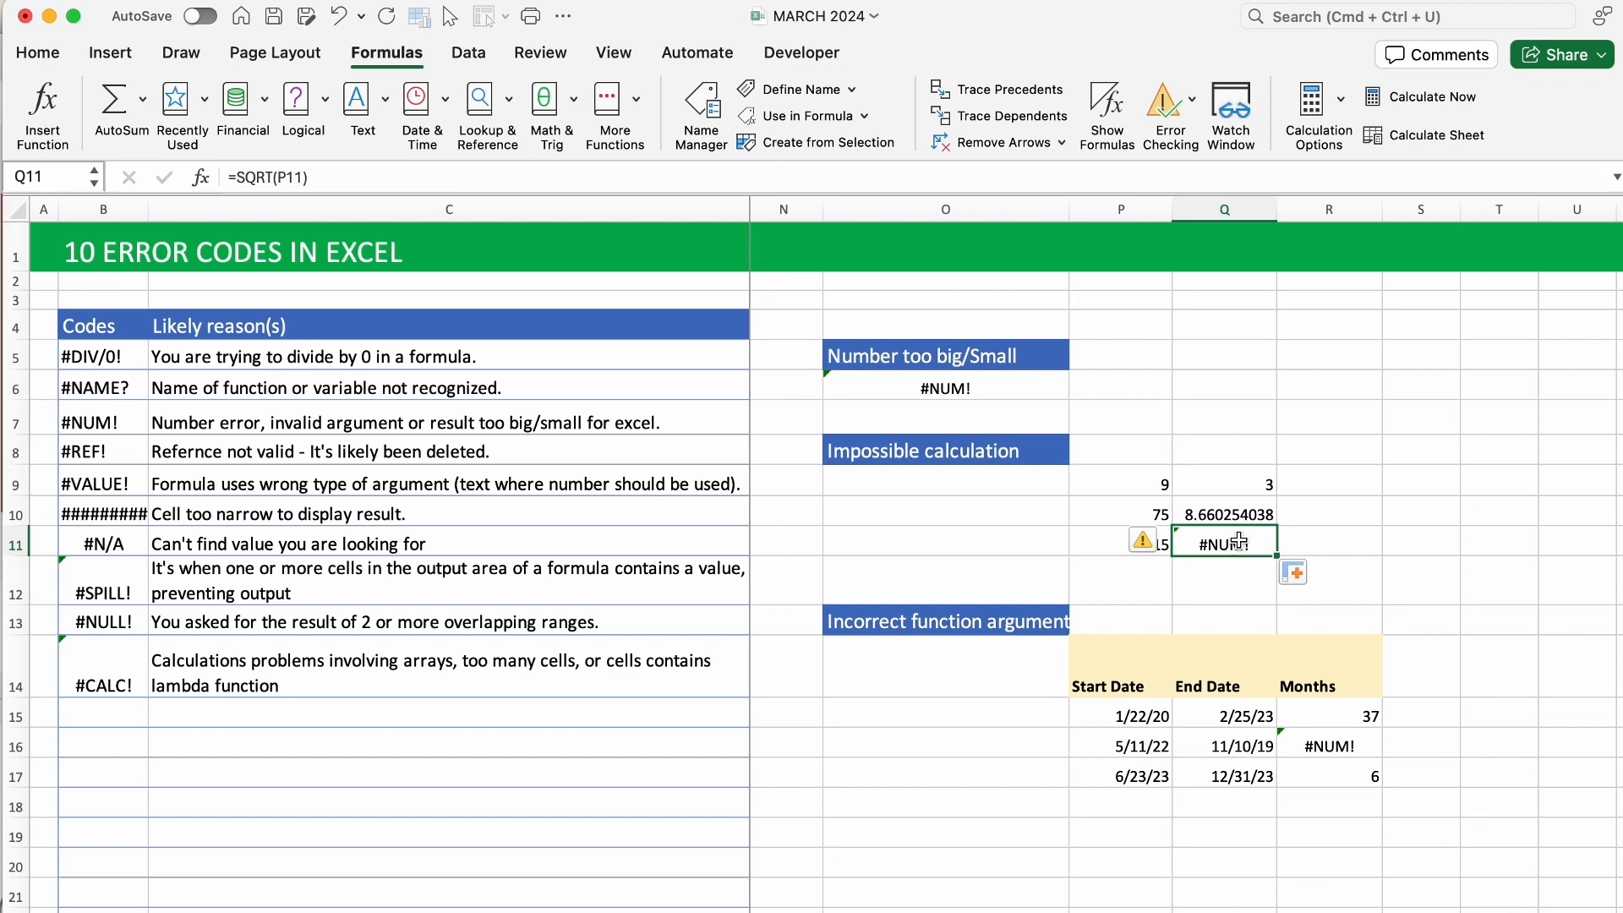
{"action": "double_click", "coordinate": [1230, 545]}
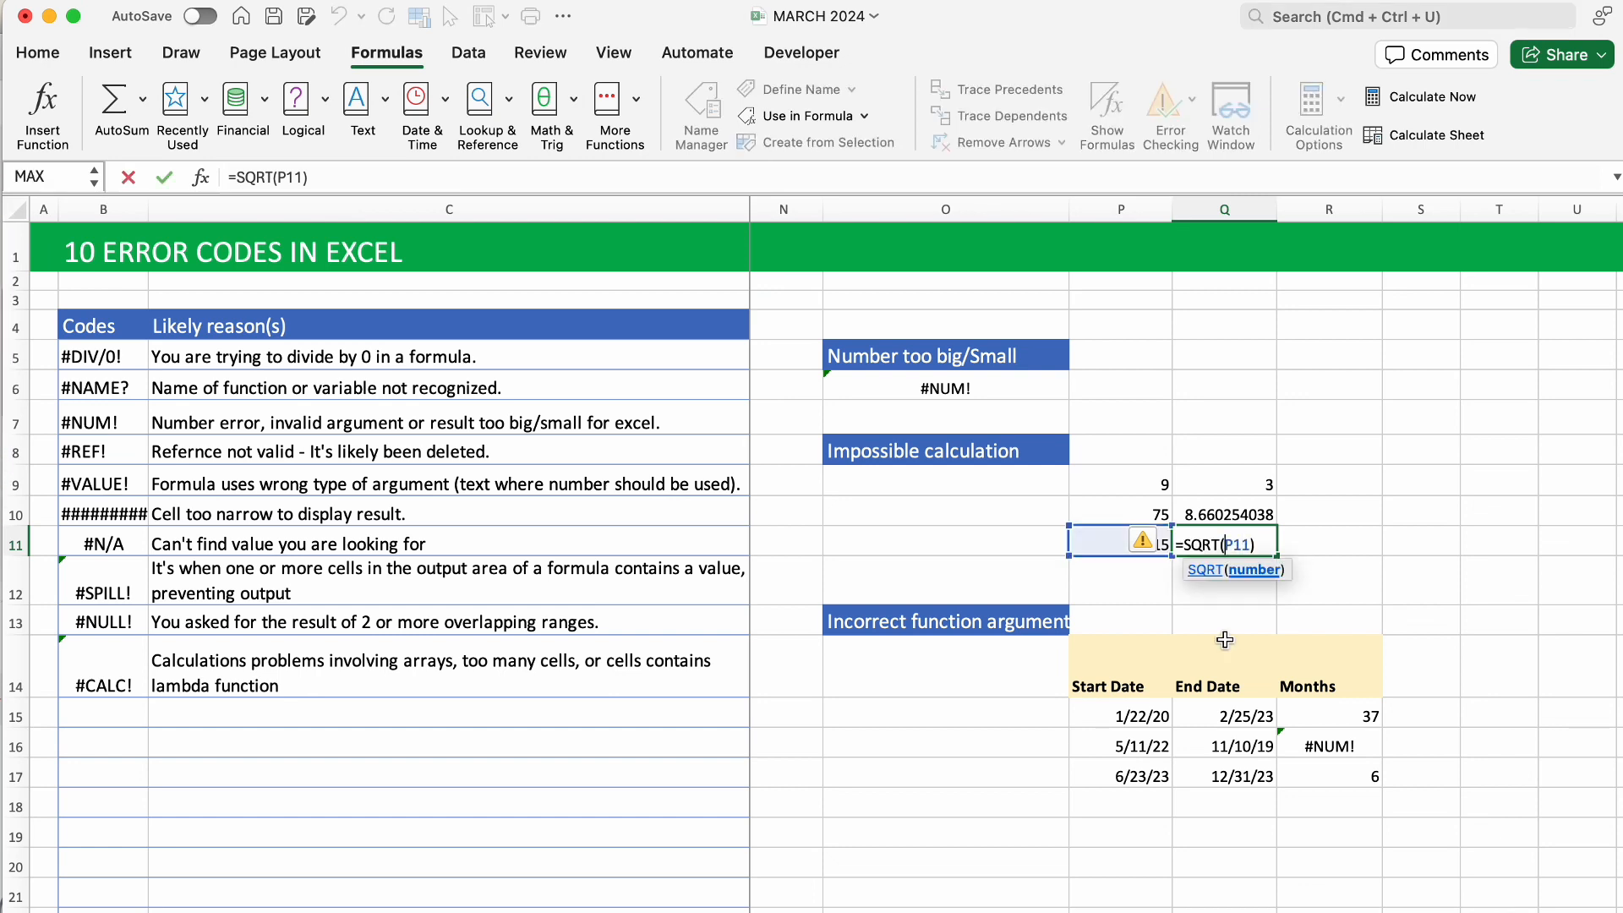
{"action": "type", "text": "abs"}
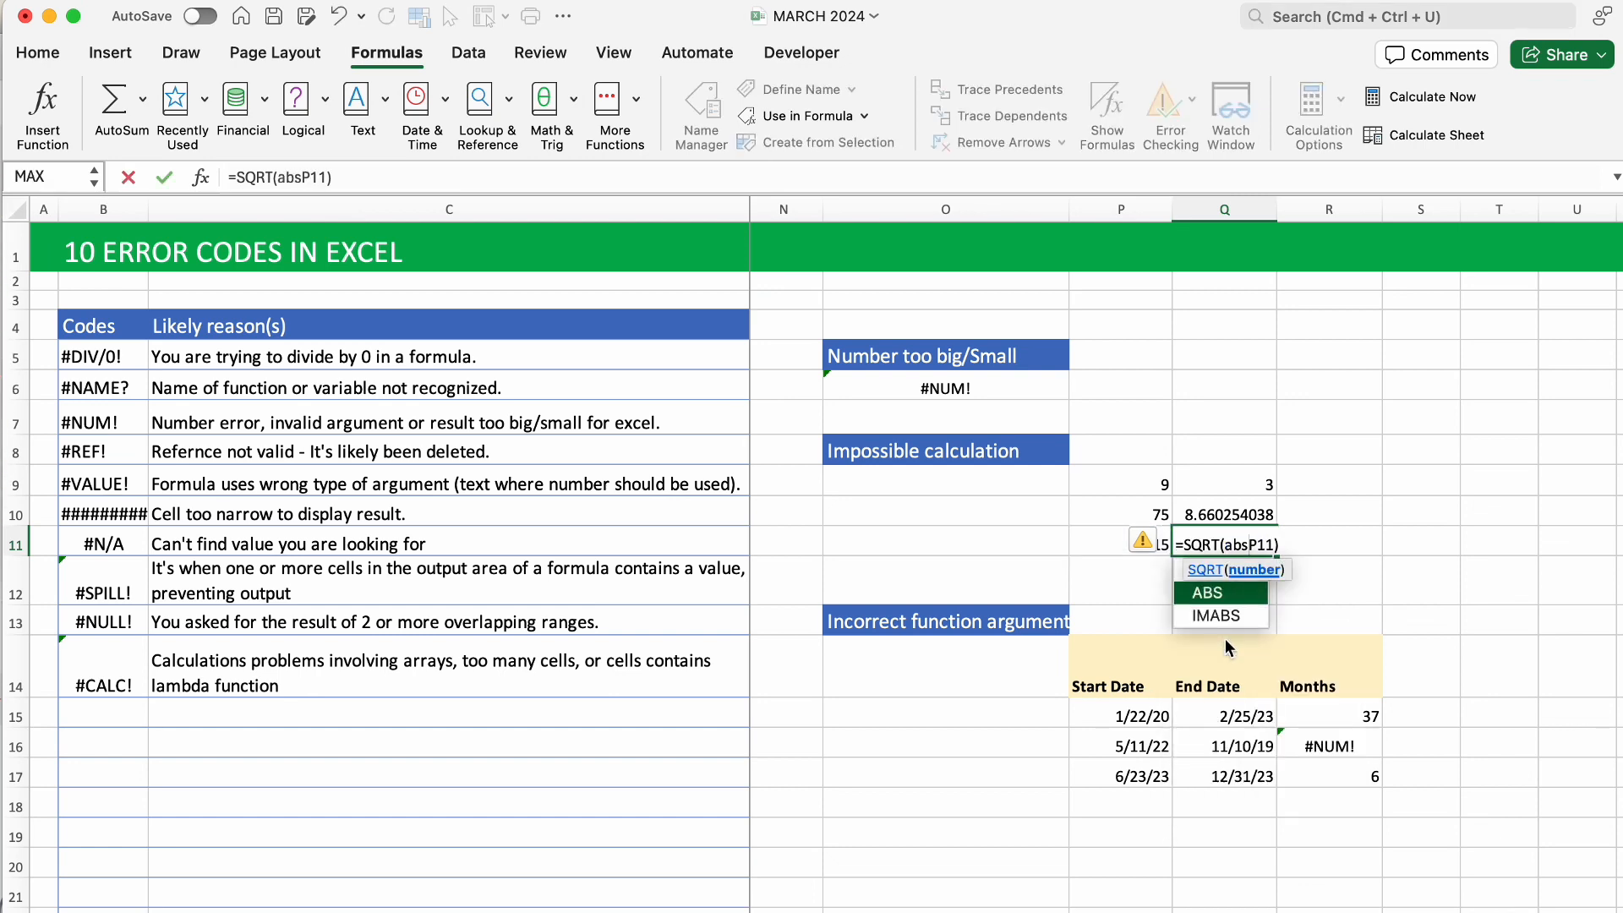
{"action": "key", "text": "Tab"}
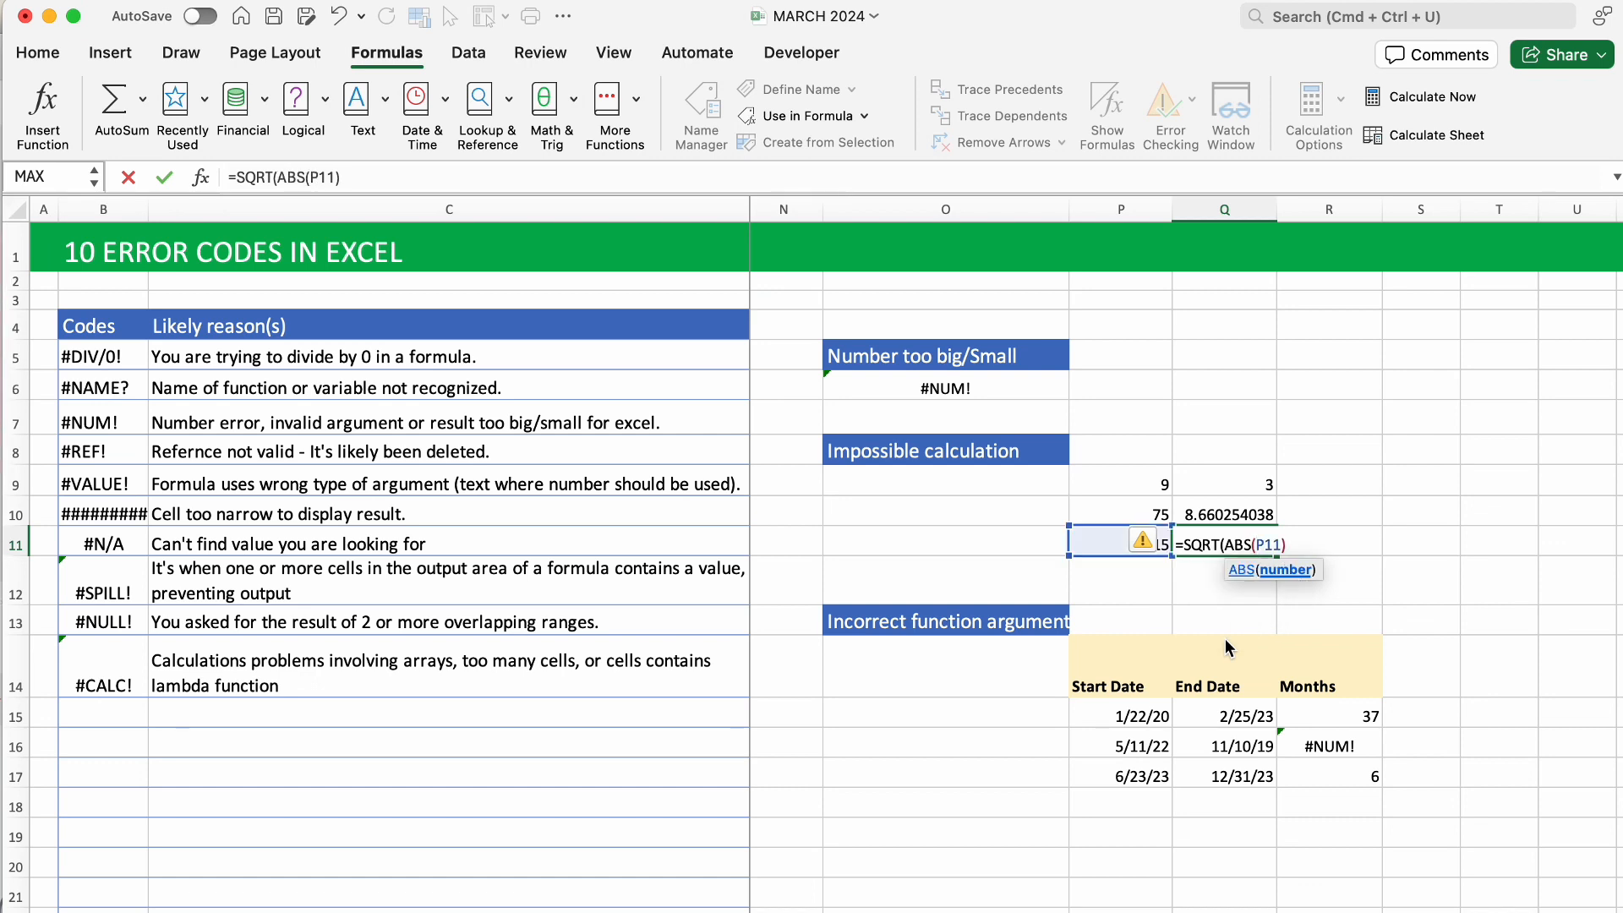
{"action": "key", "text": "Right"}
{"action": "key", "text": "Right"}
{"action": "key", "text": "Right"}
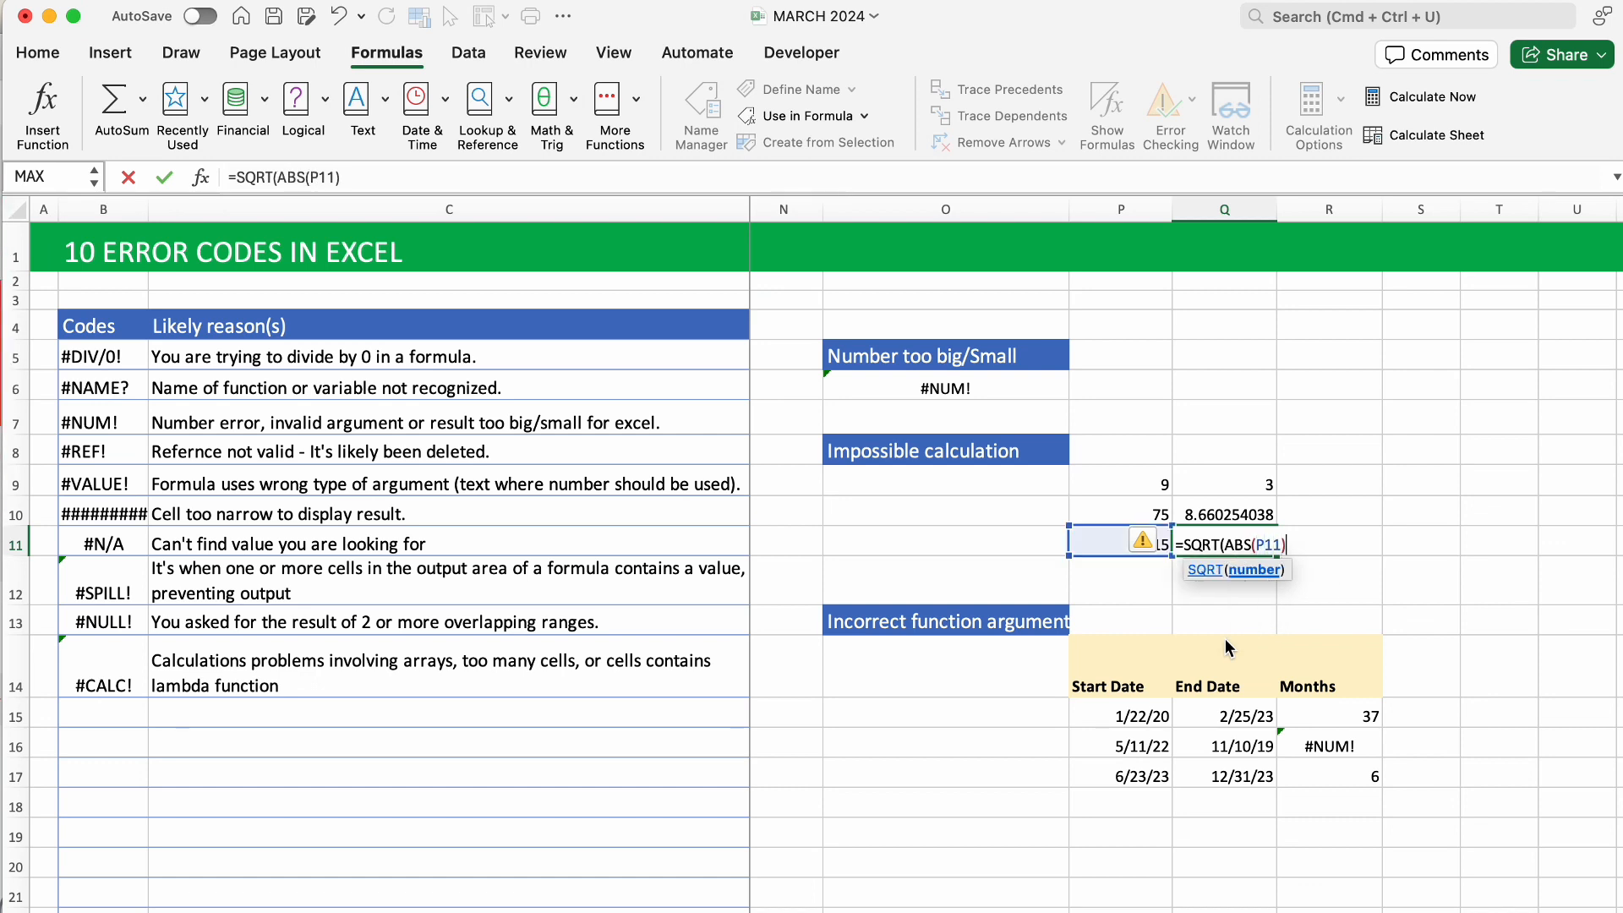
{"action": "type", "text": ")"}
{"action": "key", "text": "Return"}
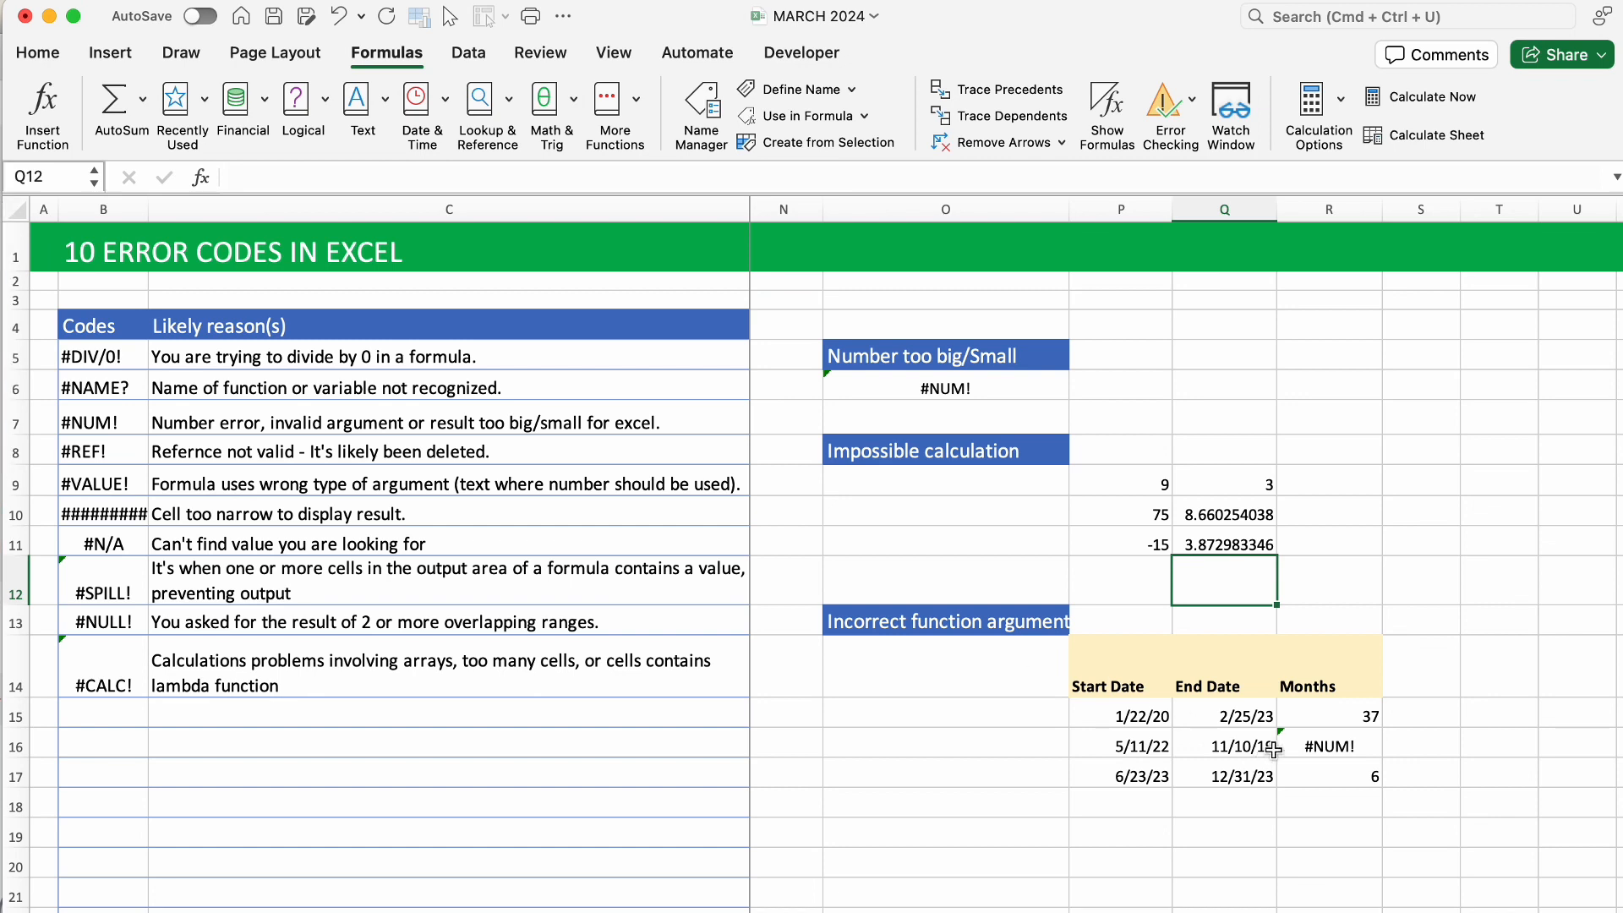
Review the DATEDIF months formula in R15.
{"action": "left_click", "coordinate": [1314, 718]}
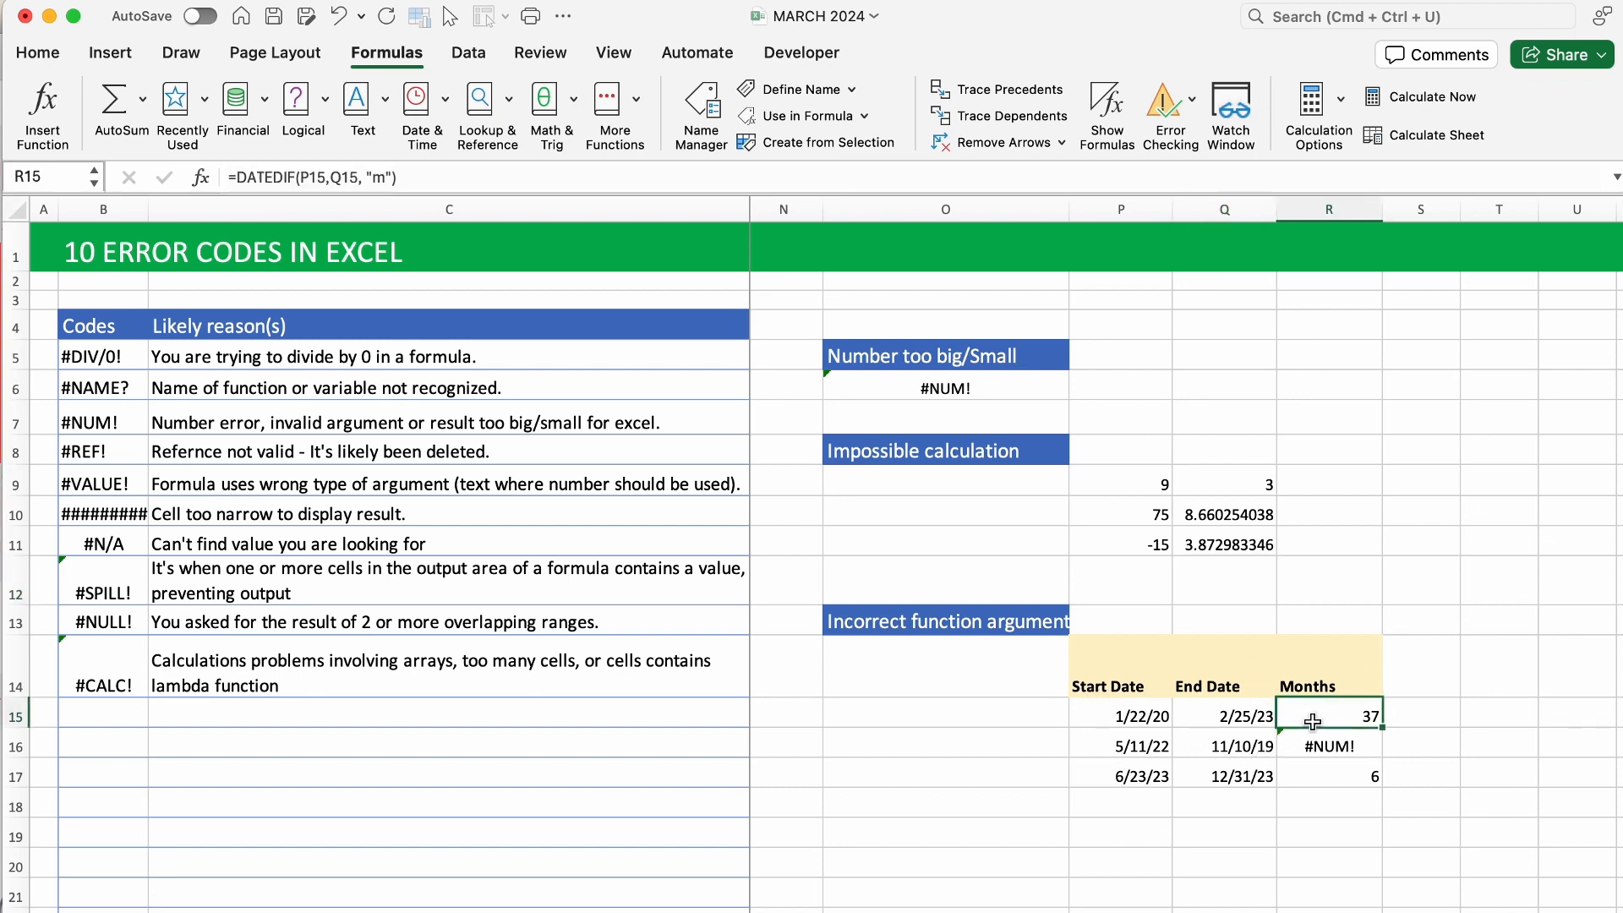
{"action": "double_click", "coordinate": [1319, 718]}
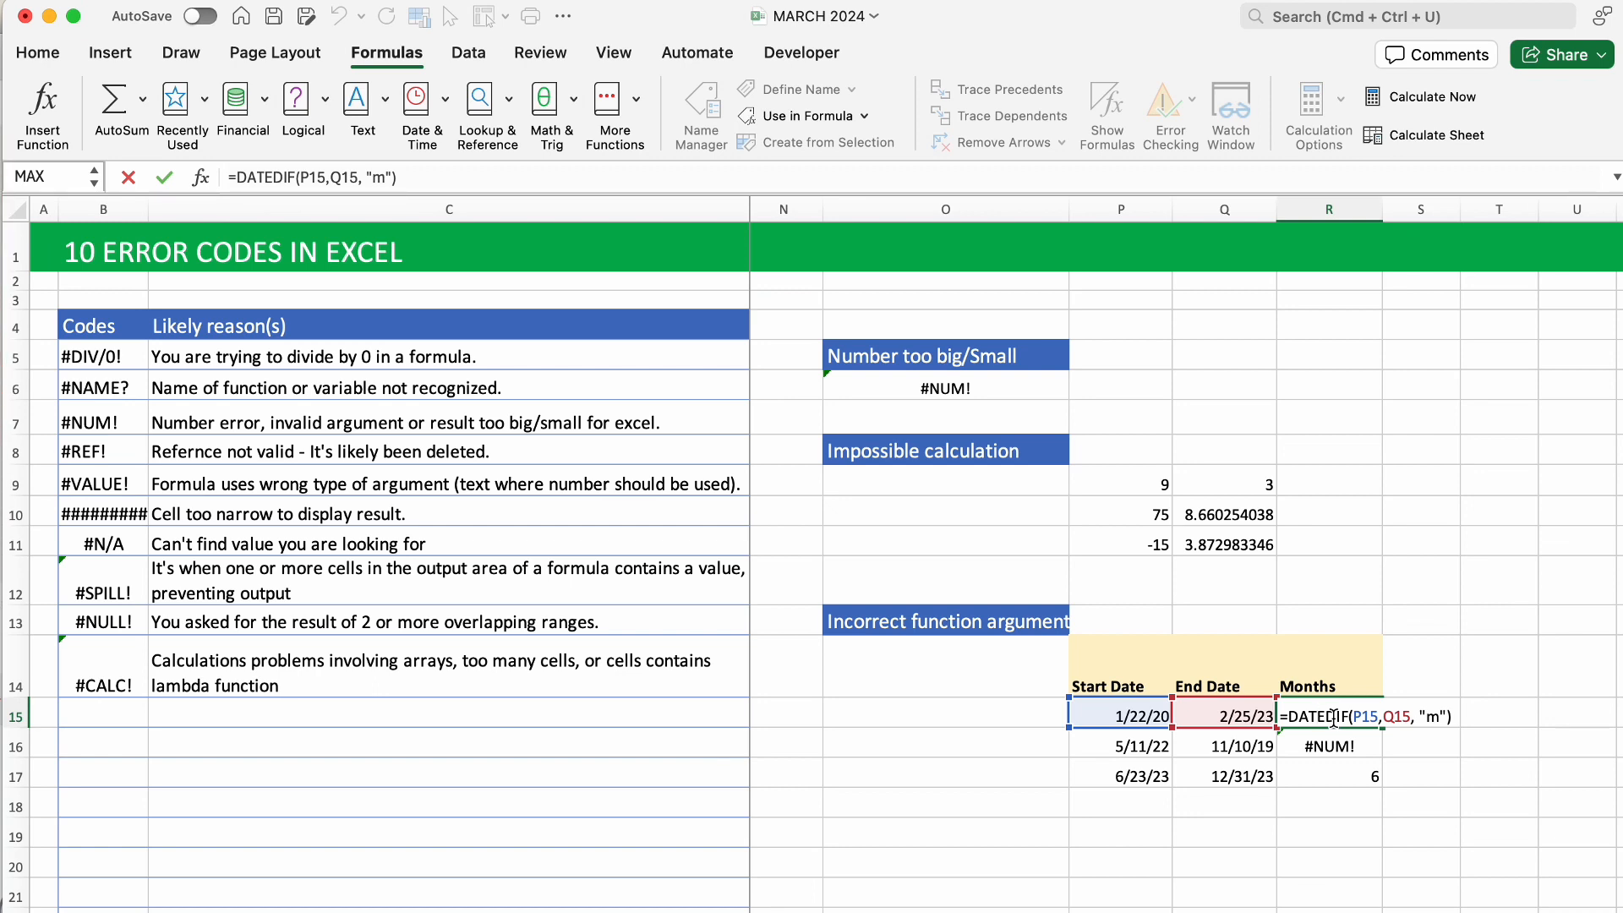
{"action": "left_click", "coordinate": [1419, 795]}
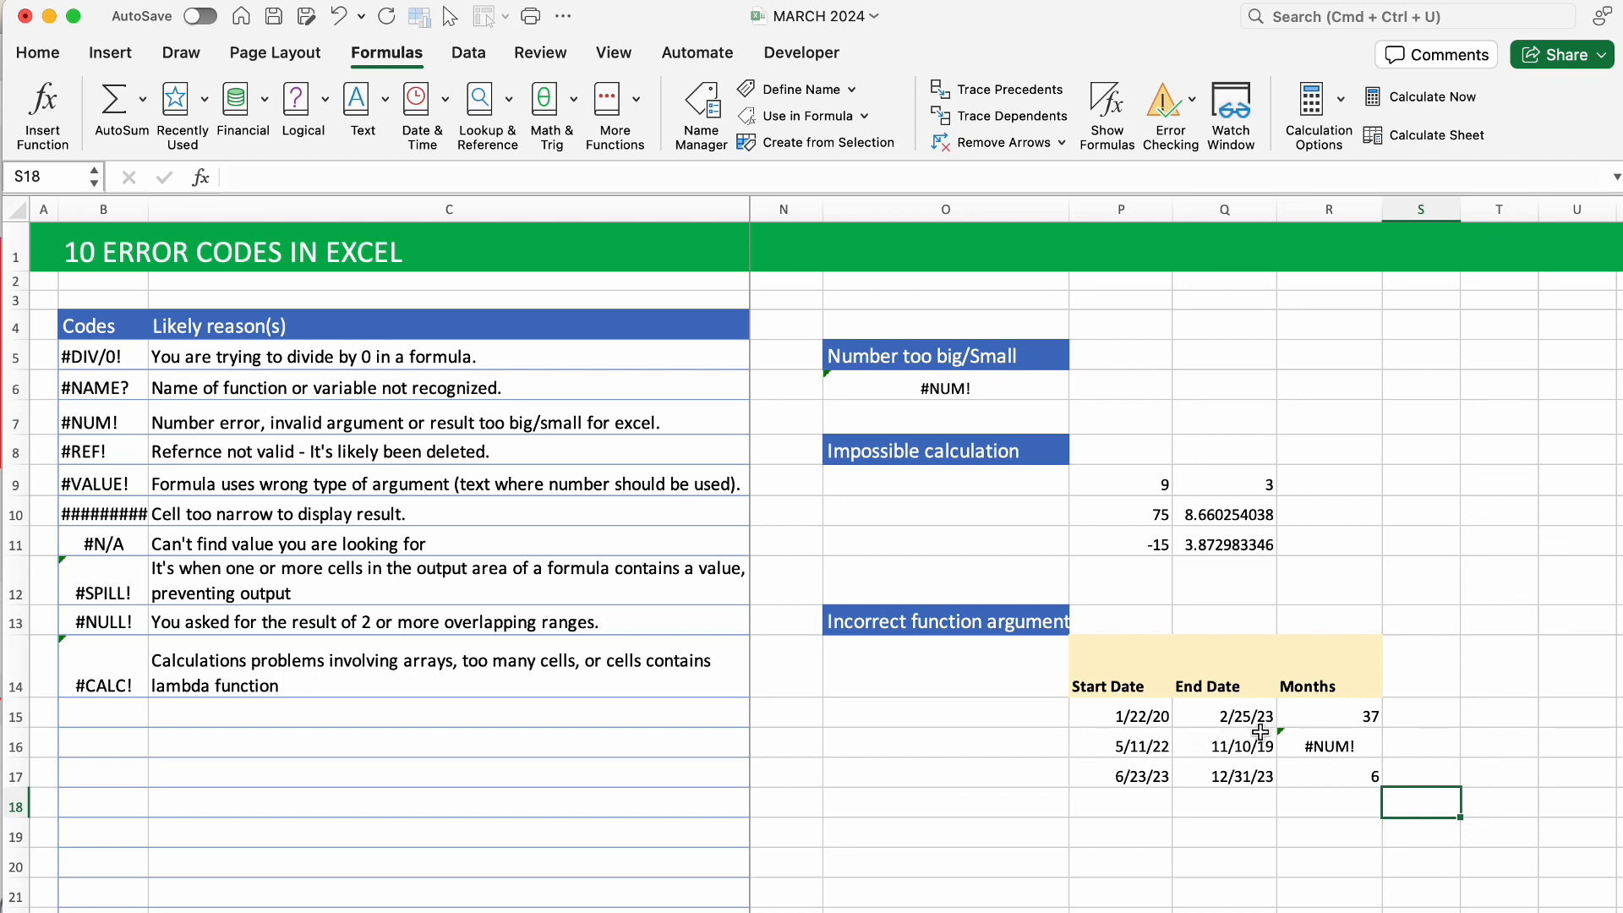
Change P16's start date to 5/11/2019 so R16 shows 5 months.
{"action": "double_click", "coordinate": [1166, 747]}
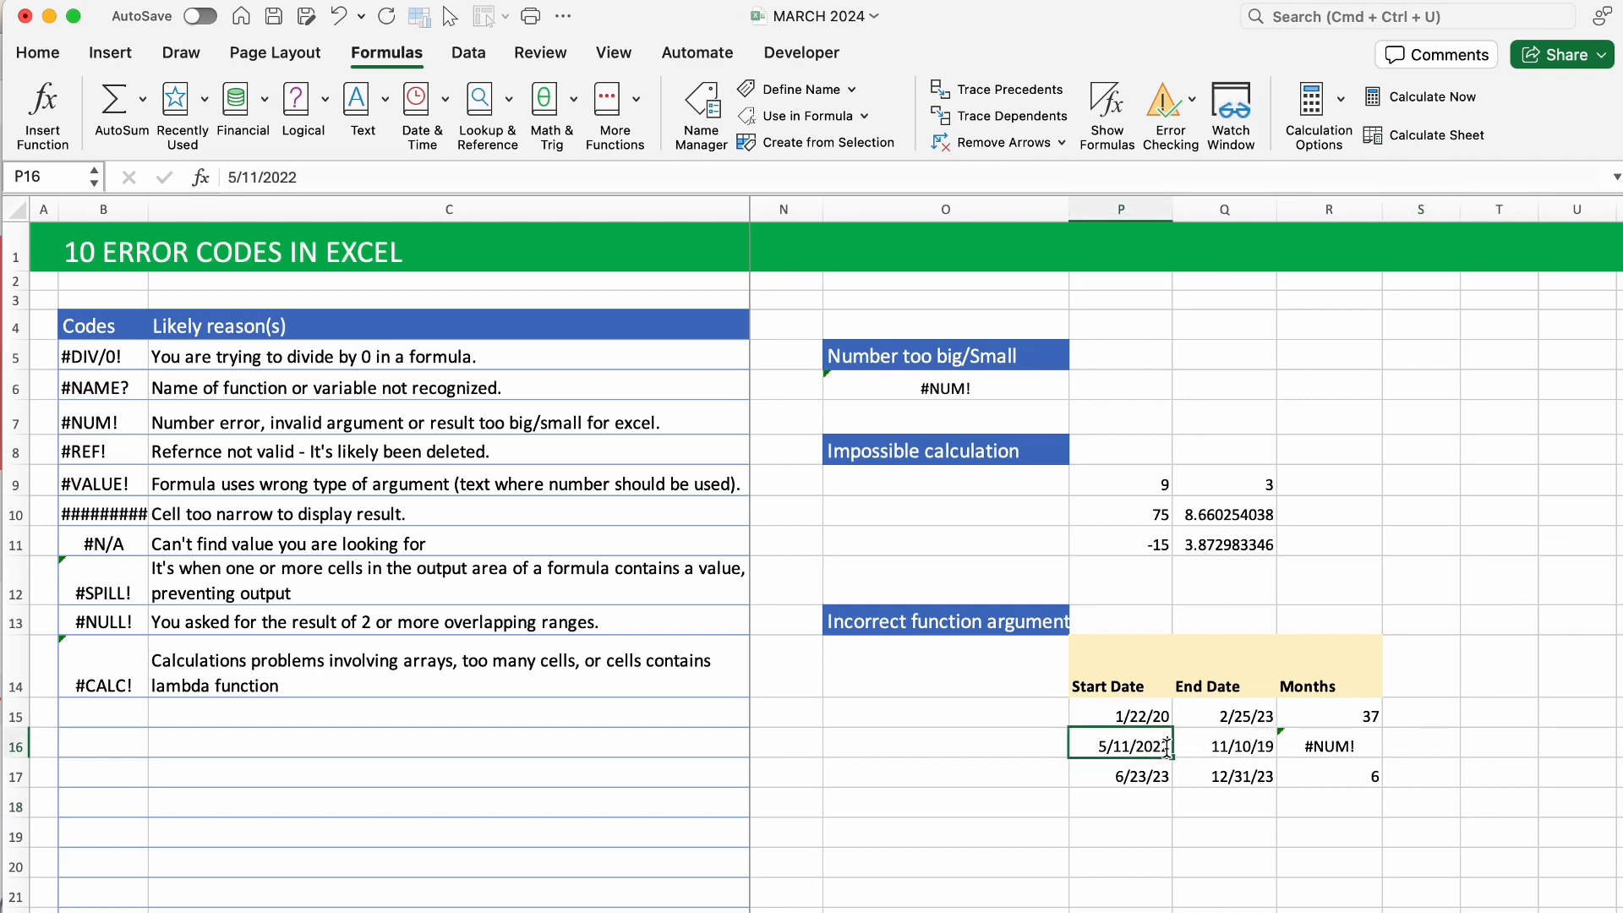
{"action": "key", "text": "BackSpace"}
{"action": "key", "text": "BackSpace"}
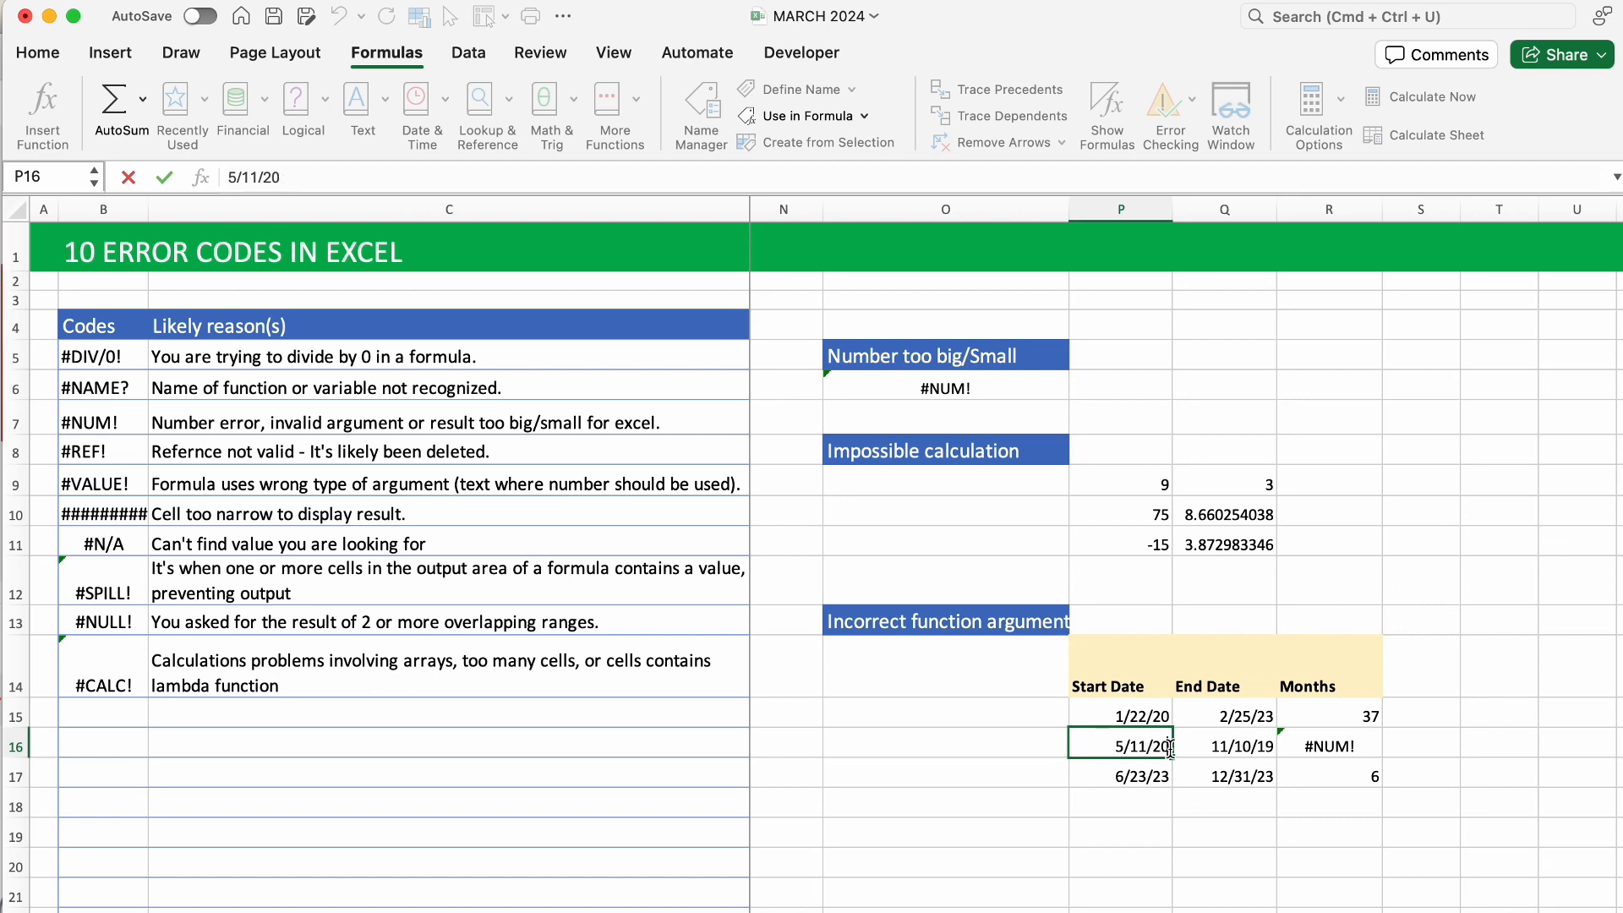
{"action": "type", "text": "19"}
{"action": "left_click", "coordinate": [1210, 749]}
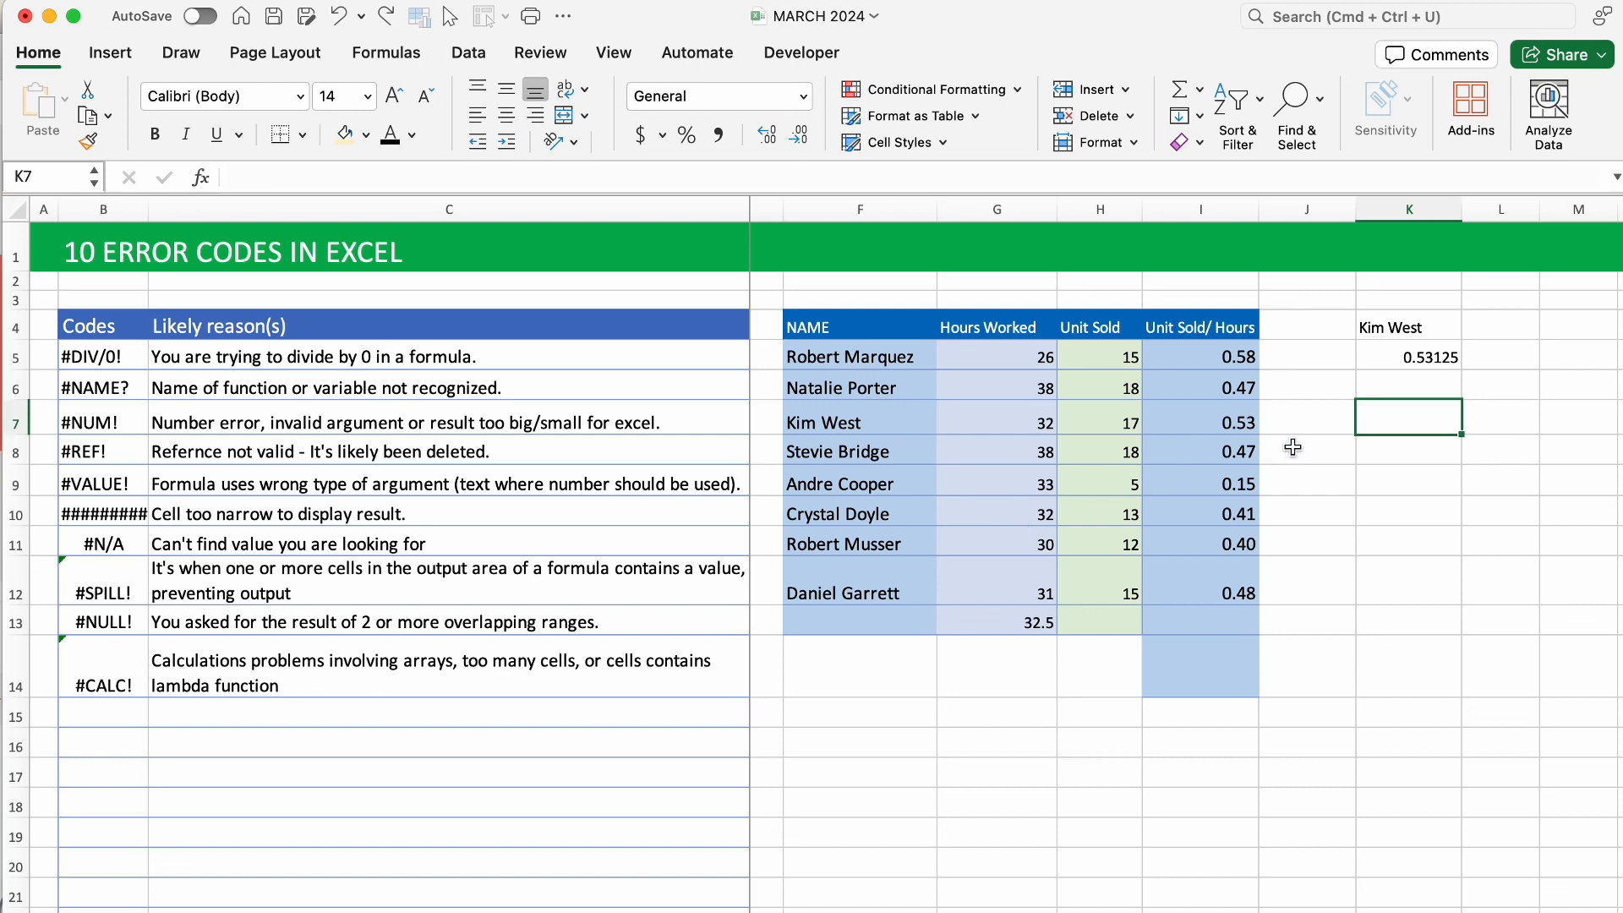
{"action": "left_click", "coordinate": [1372, 362]}
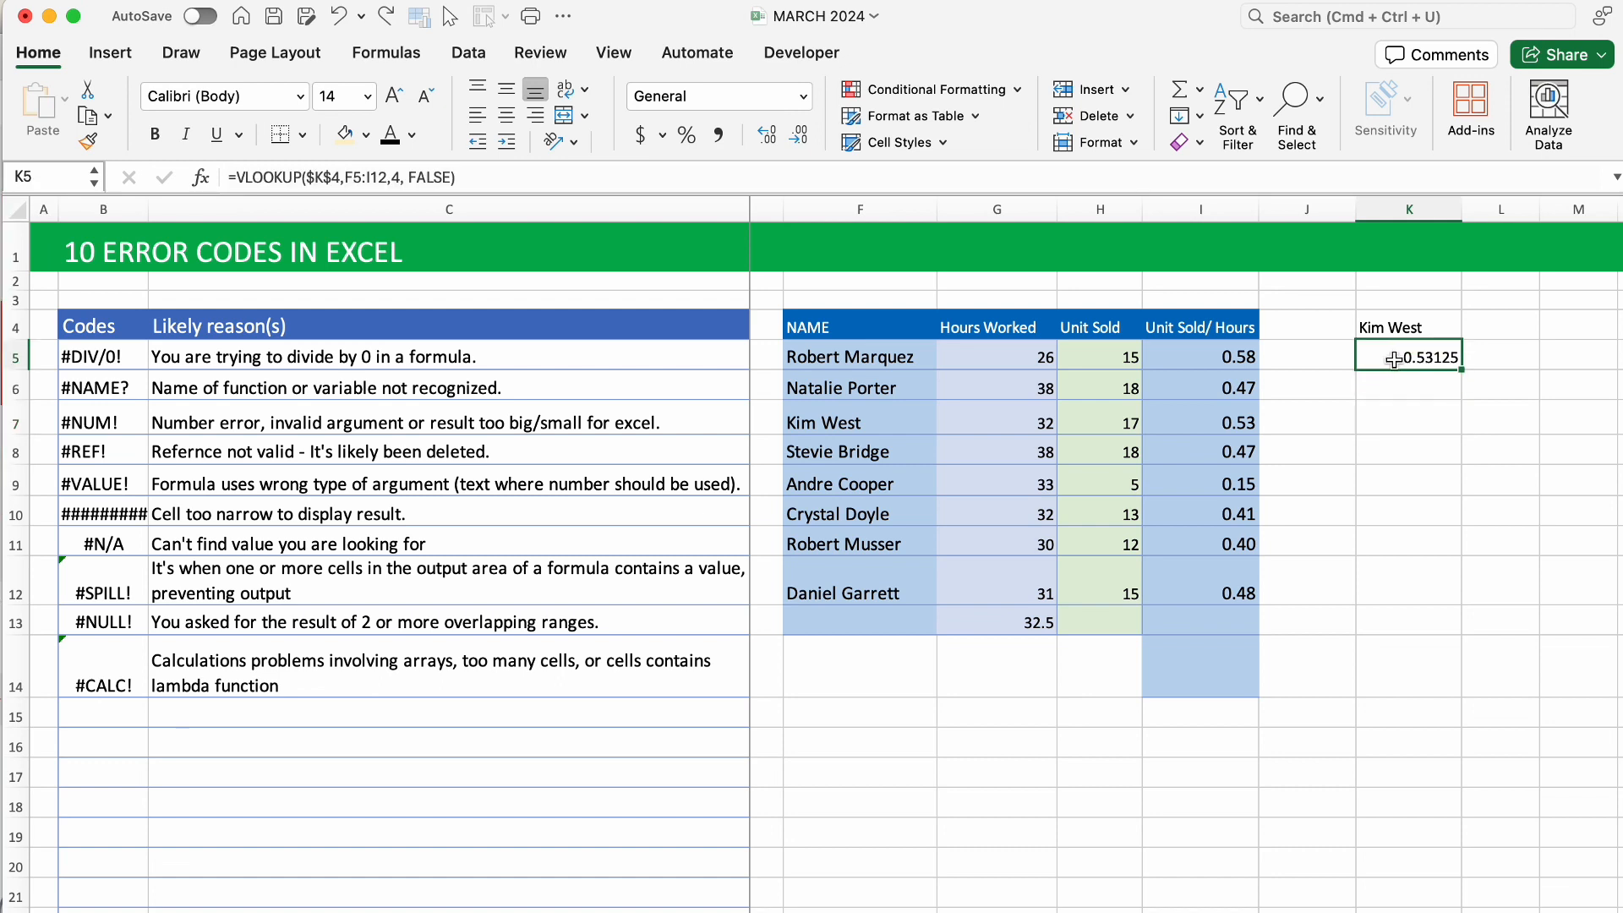
{"action": "double_click", "coordinate": [1417, 357]}
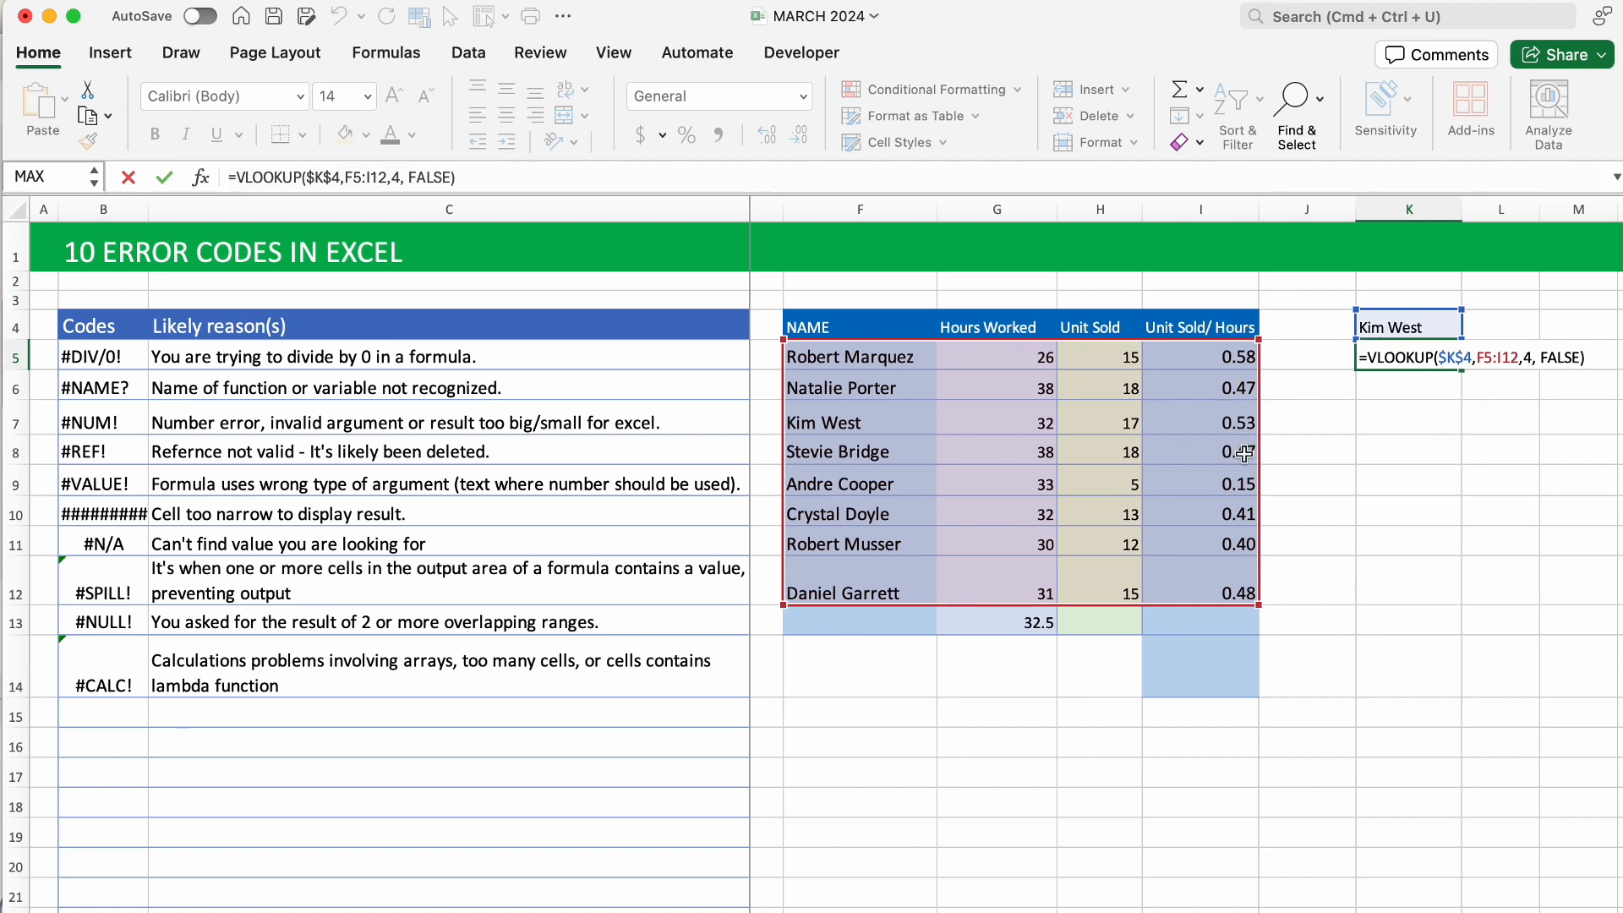
{"action": "left_click", "coordinate": [1400, 510]}
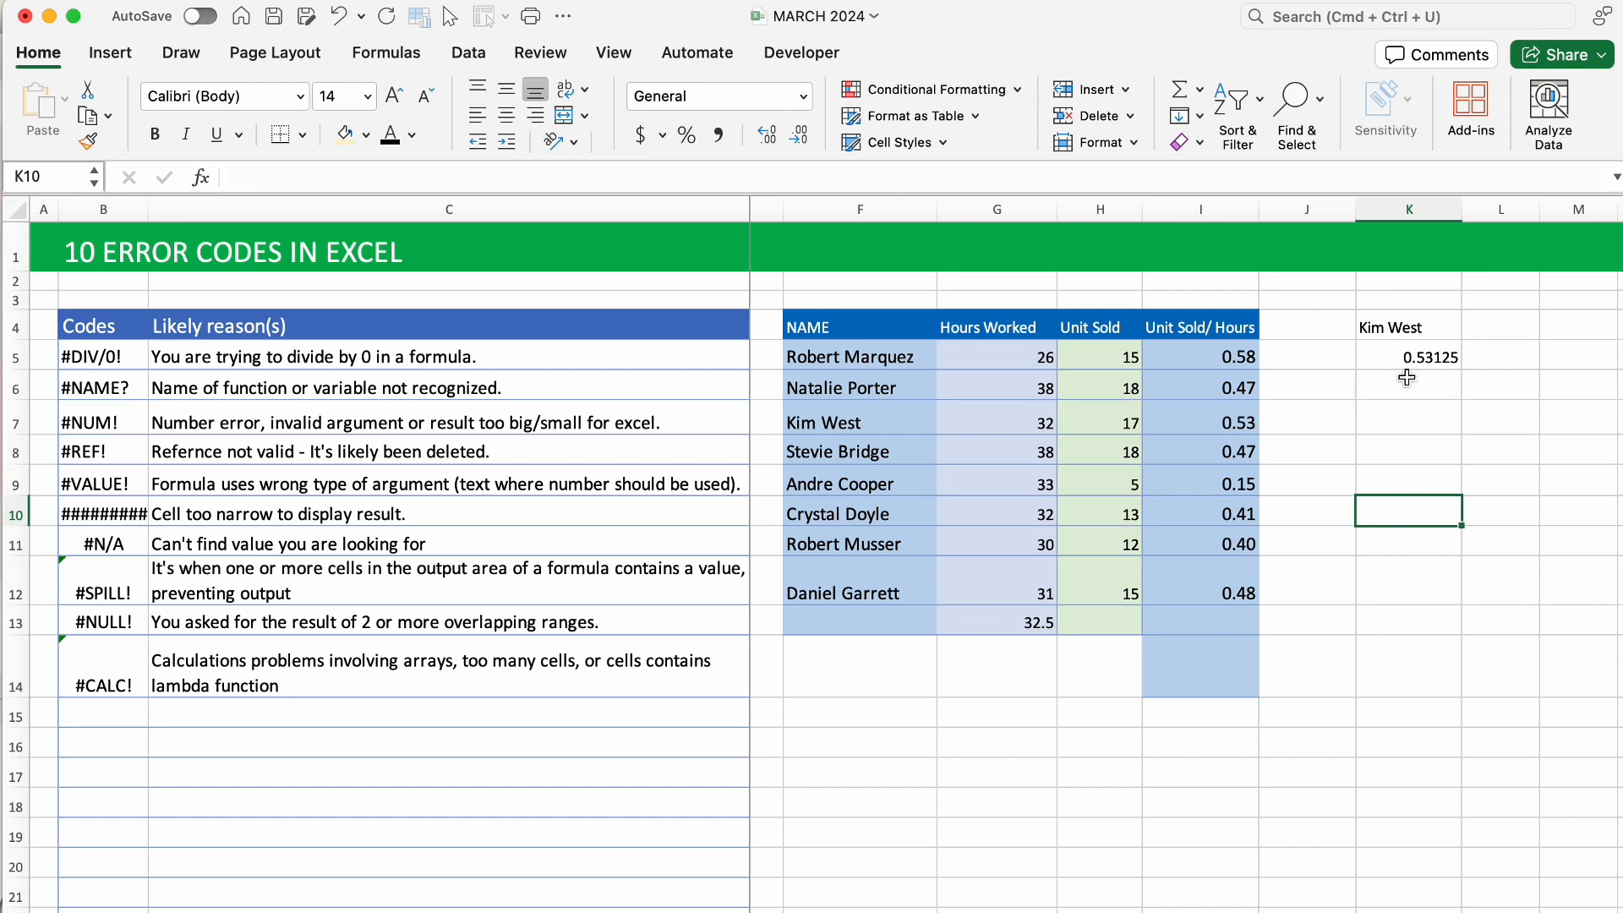
{"action": "left_click", "coordinate": [1441, 358]}
{"action": "double_click", "coordinate": [1441, 359]}
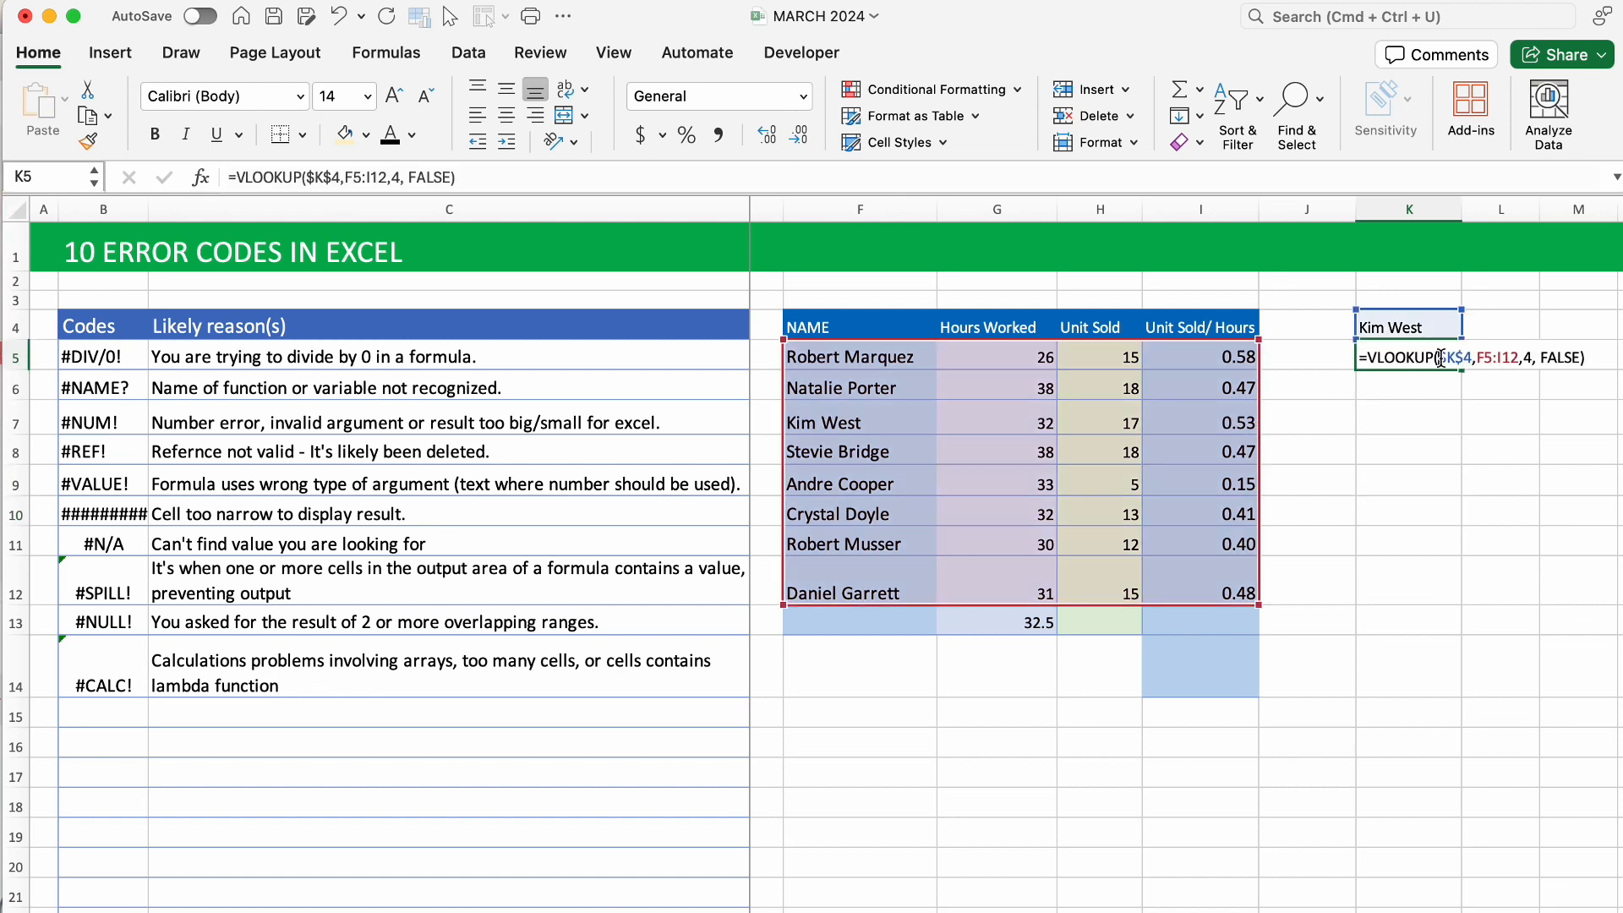
{"action": "left_click", "coordinate": [1535, 358]}
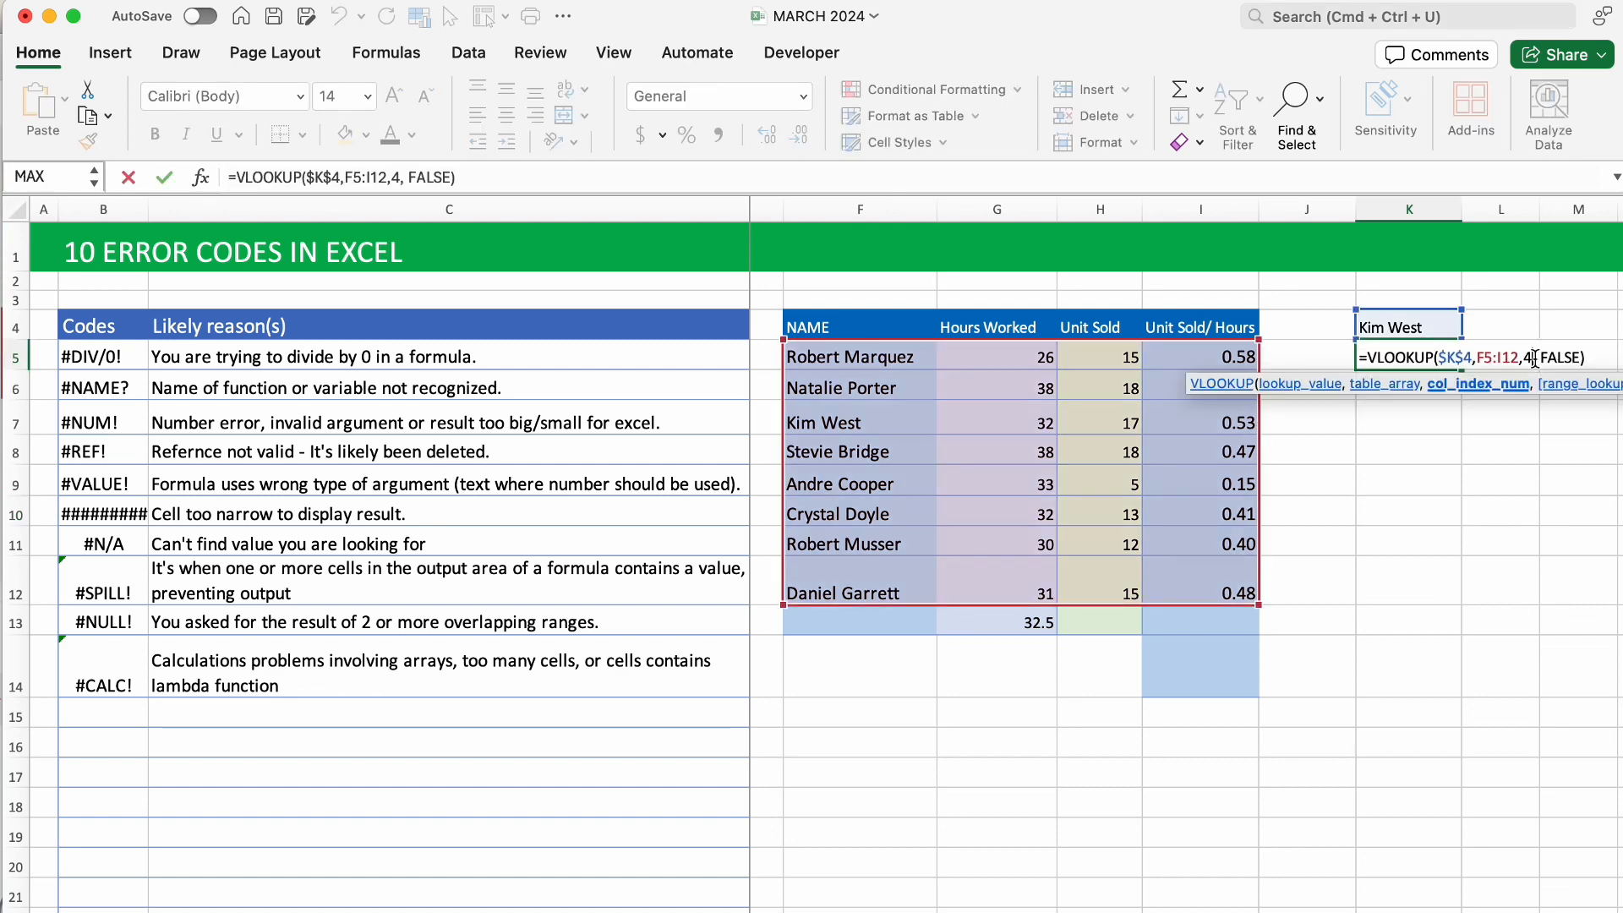
{"action": "key", "text": "BackSpace"}
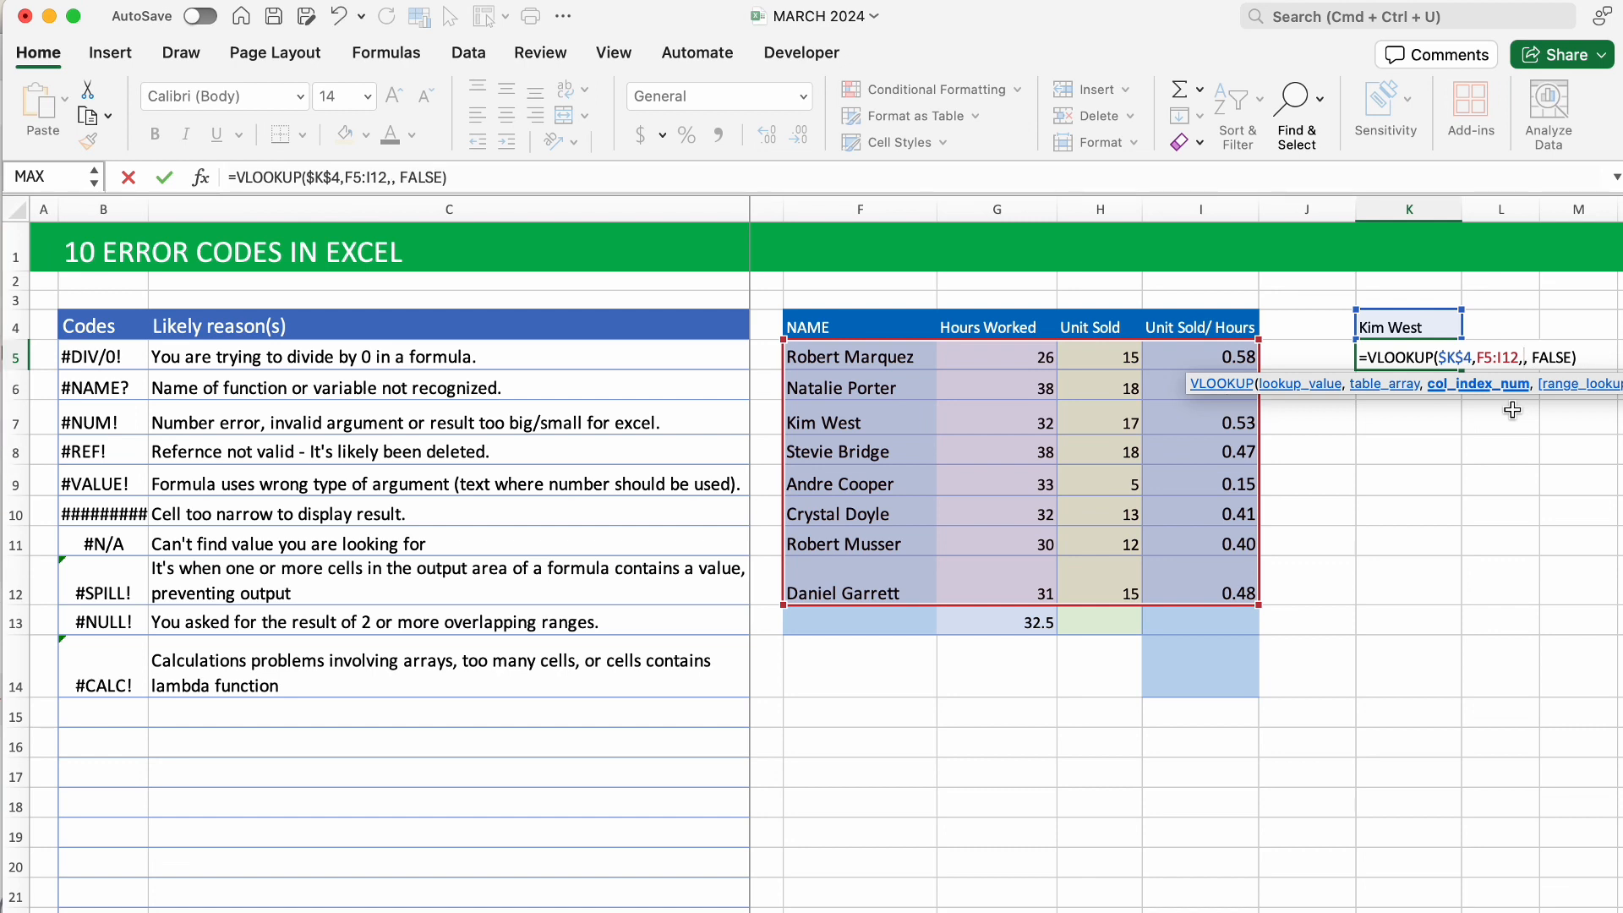
{"action": "type", "text": "6"}
{"action": "key", "text": "BackSpace"}
{"action": "type", "text": "5"}
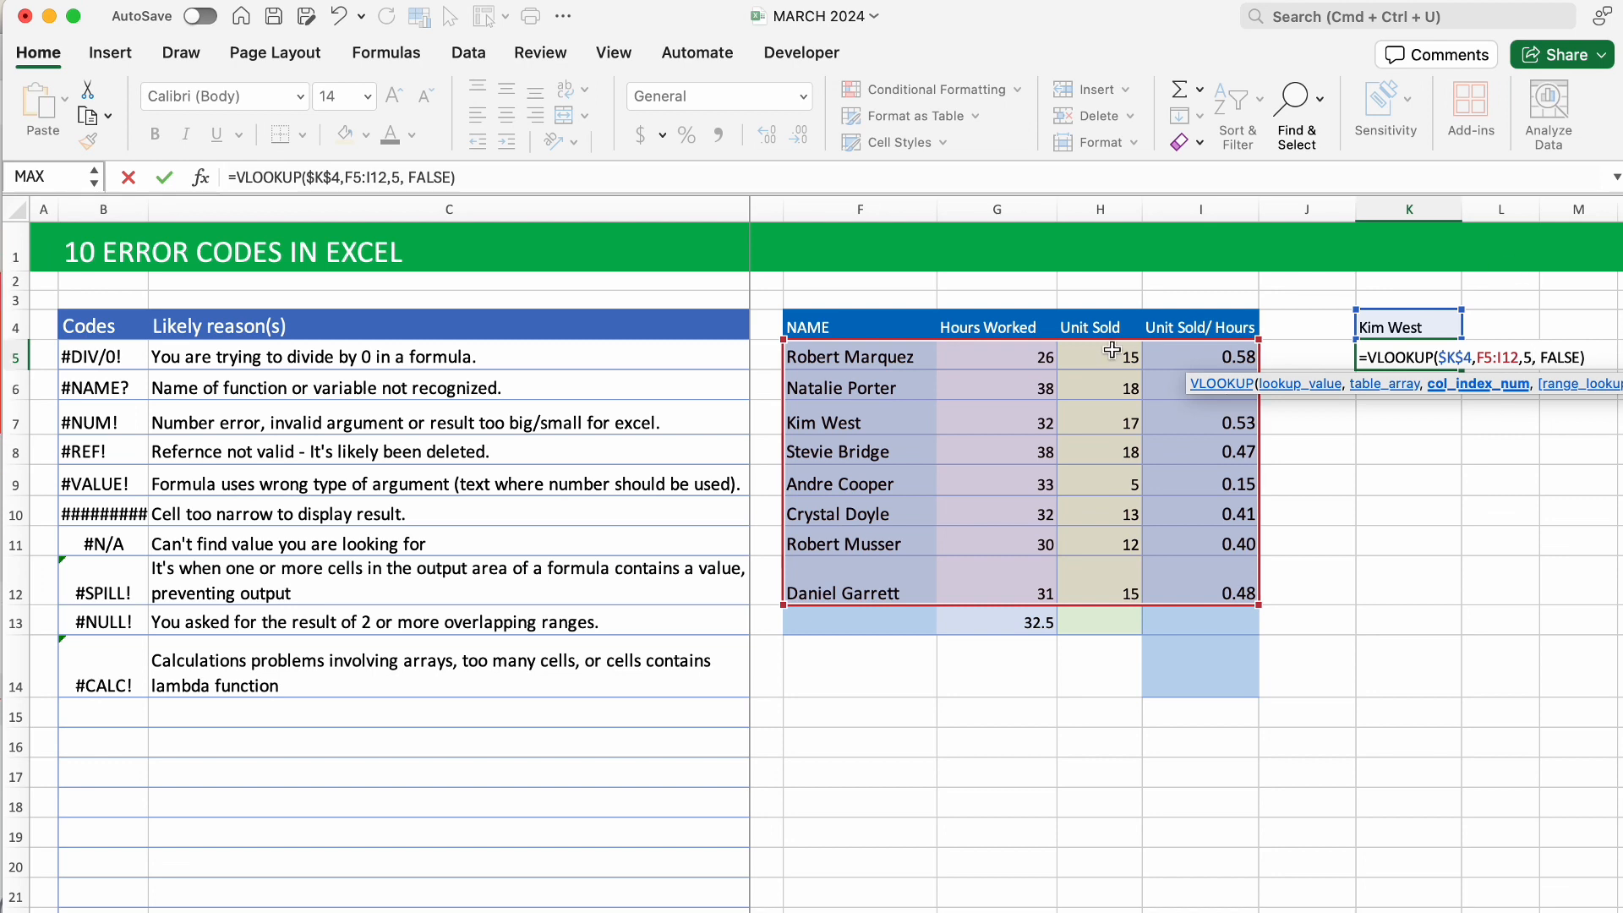
{"action": "key", "text": "Return"}
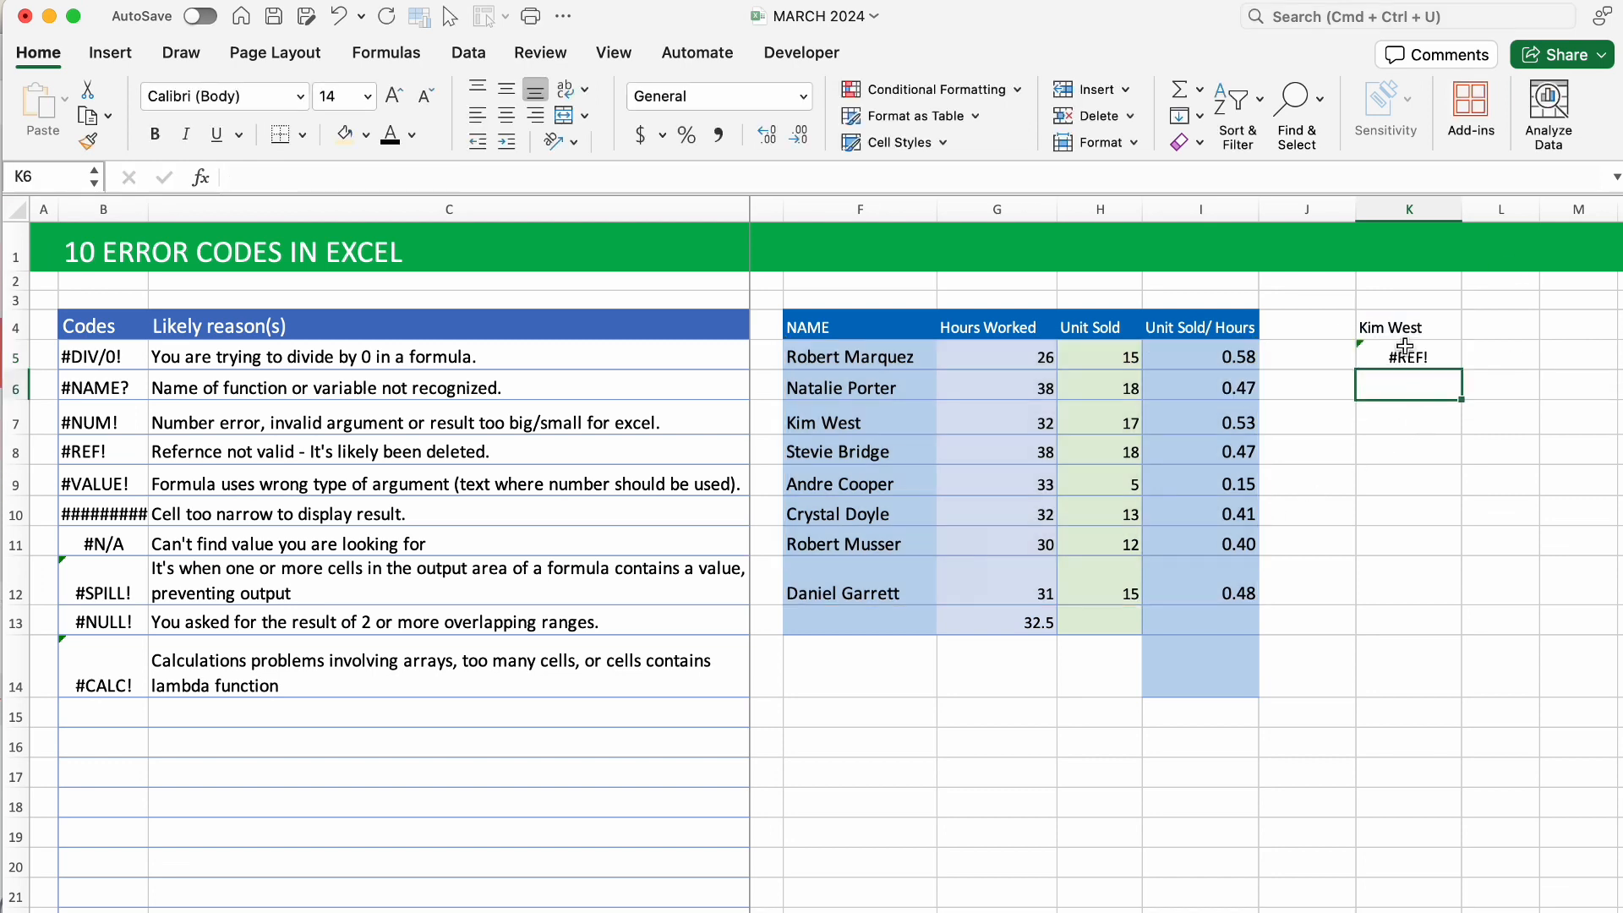
{"action": "left_click", "coordinate": [1405, 350]}
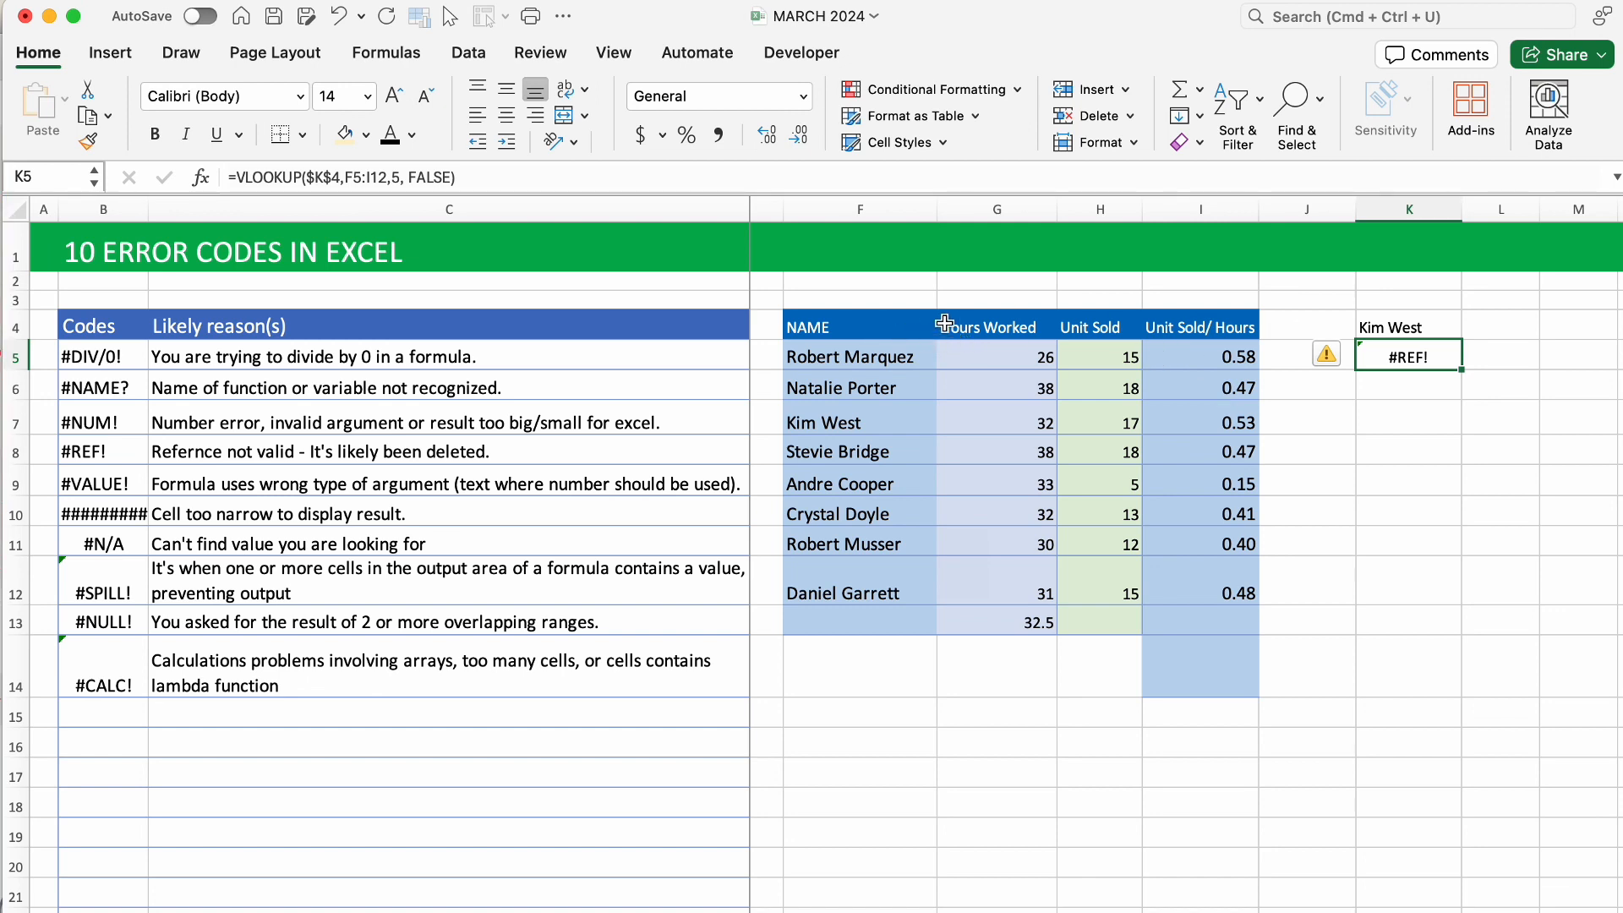
{"action": "double_click", "coordinate": [1414, 353]}
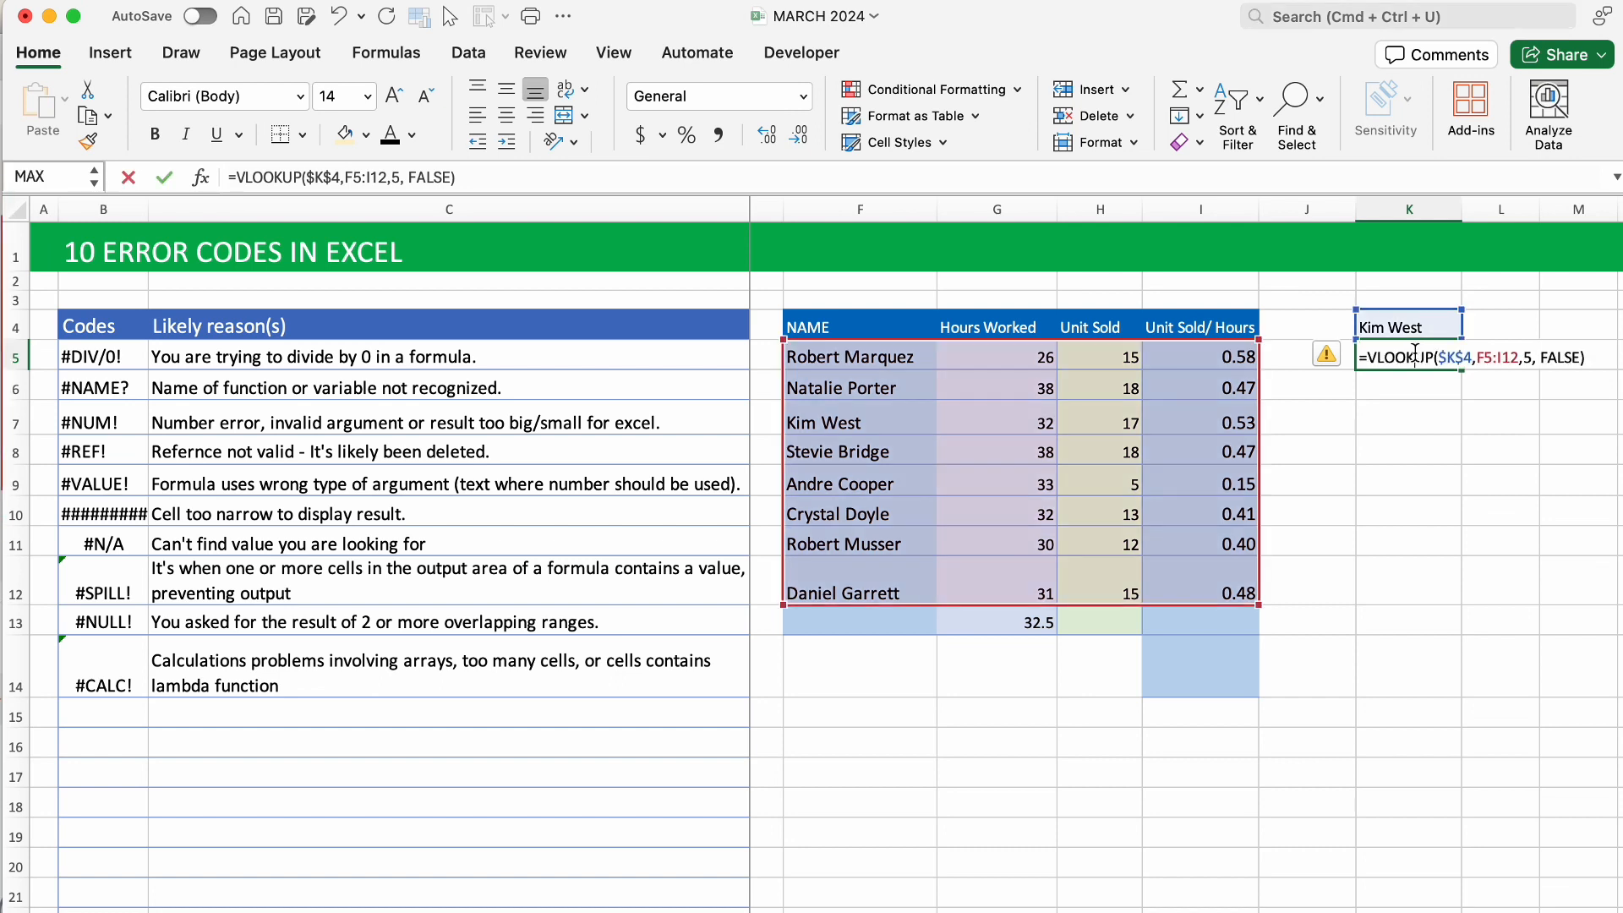
{"action": "left_click", "coordinate": [1532, 358]}
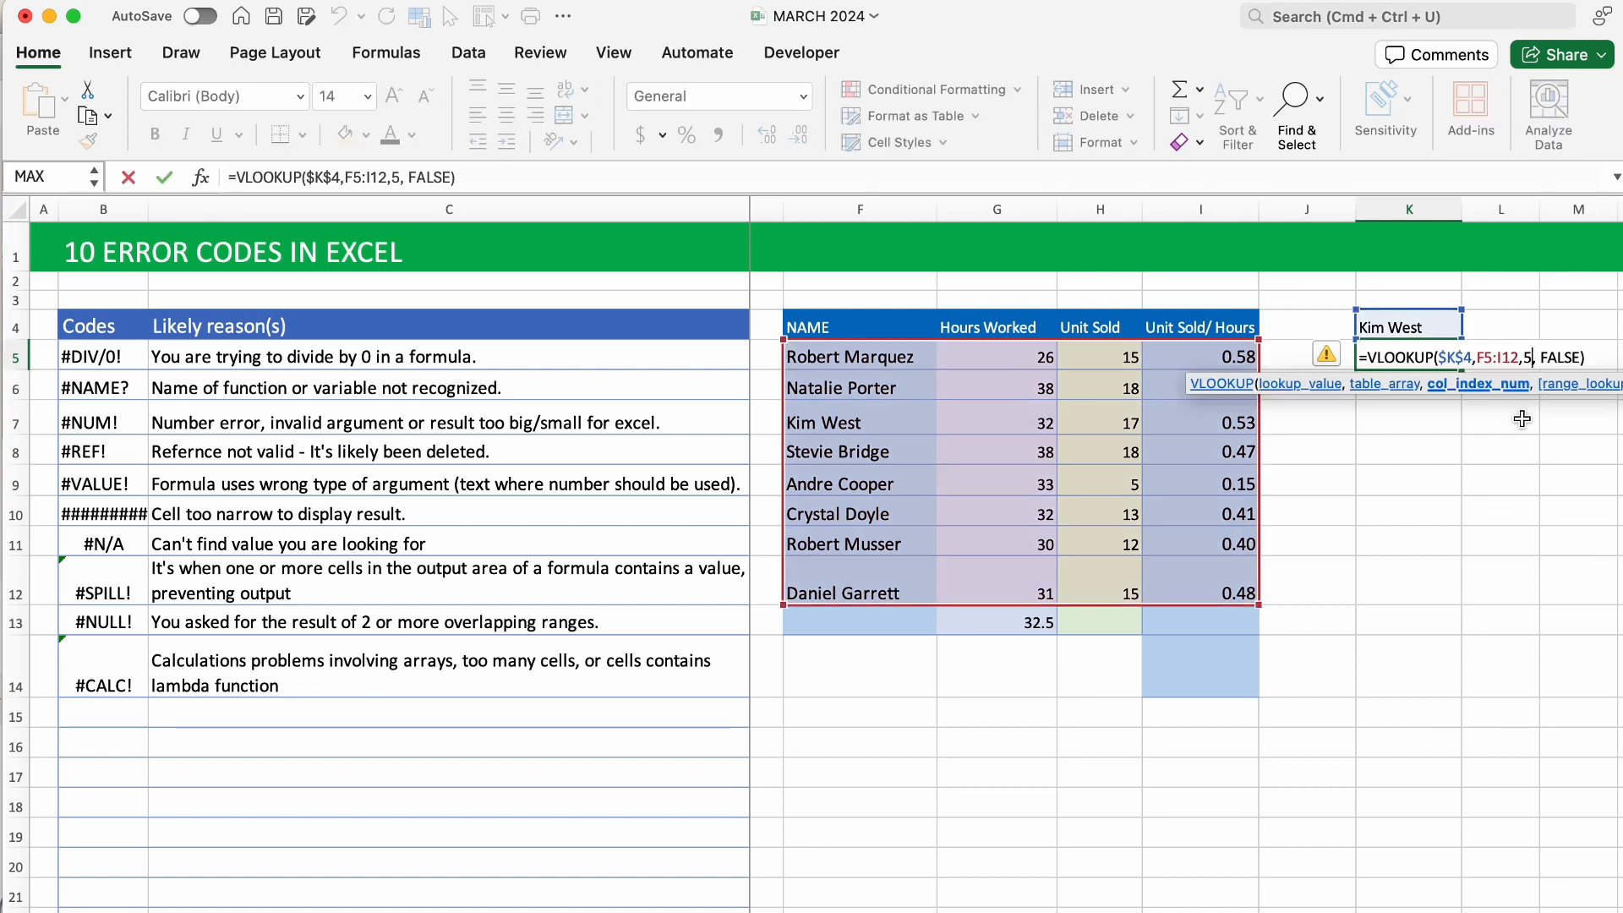
{"action": "key", "text": "BackSpace"}
{"action": "type", "text": "4"}
{"action": "key", "text": "Return"}
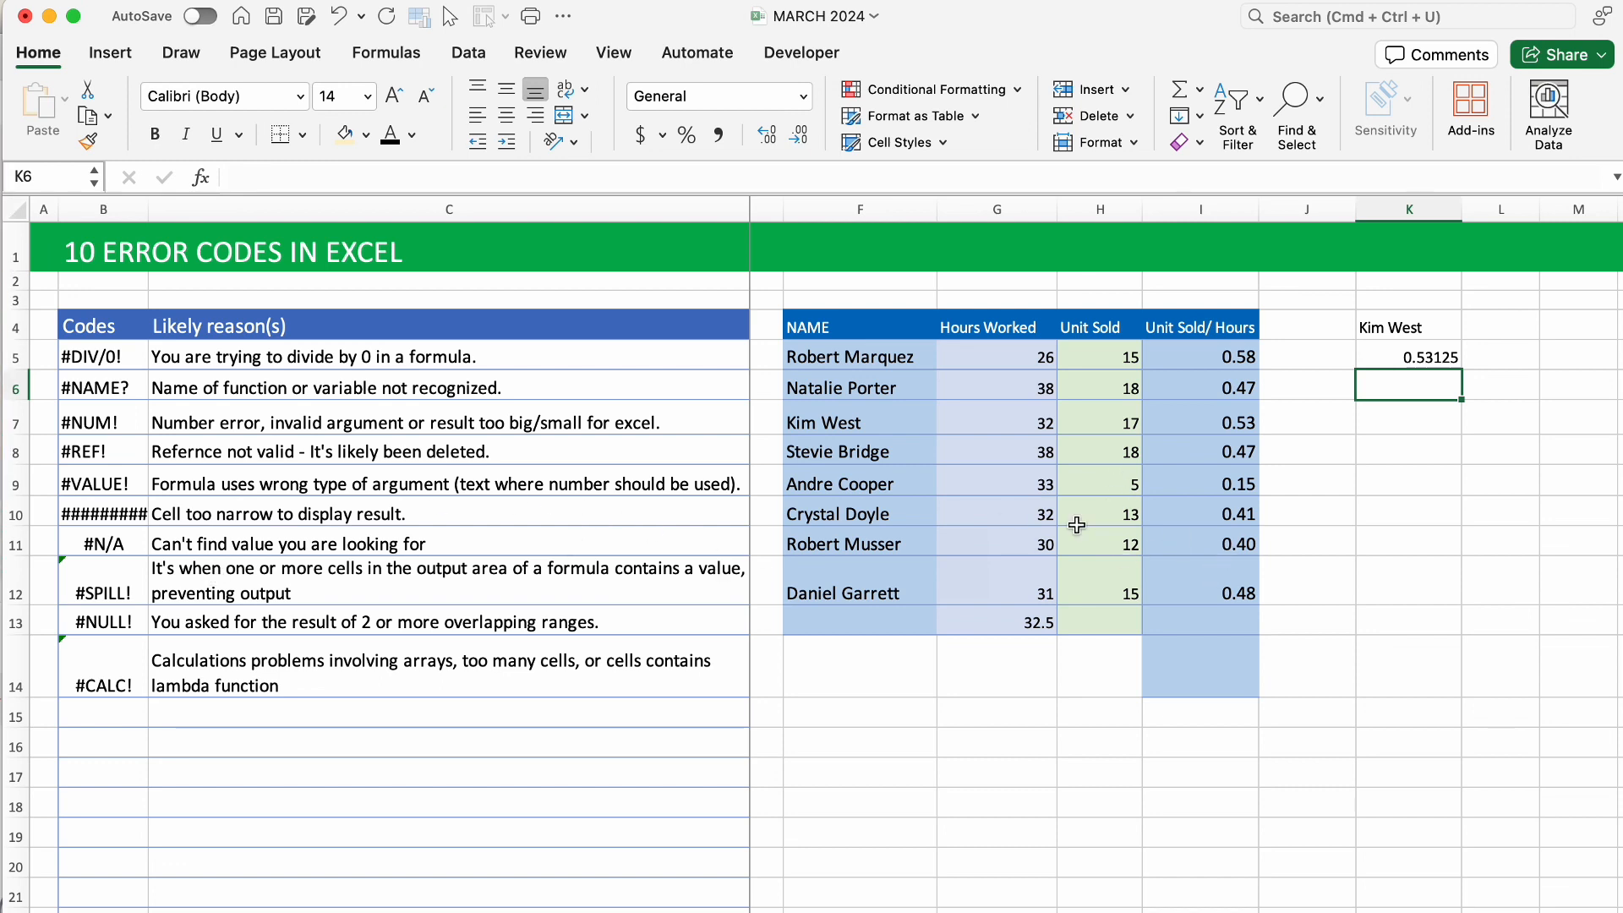
{"action": "left_click", "coordinate": [1188, 583]}
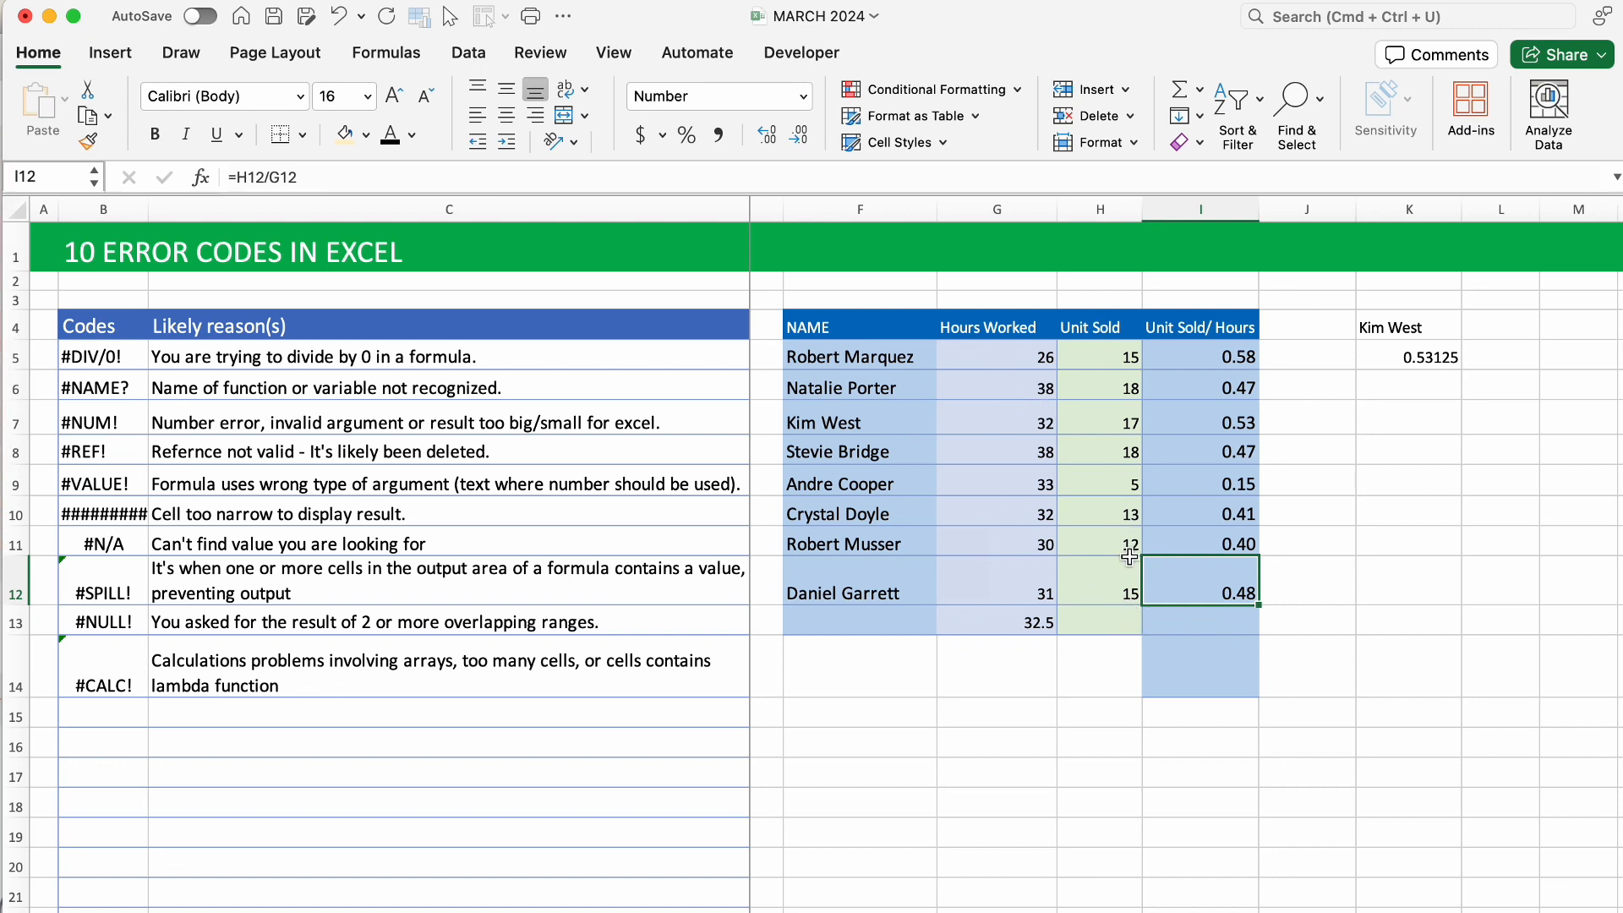
{"action": "left_click", "coordinate": [1051, 589]}
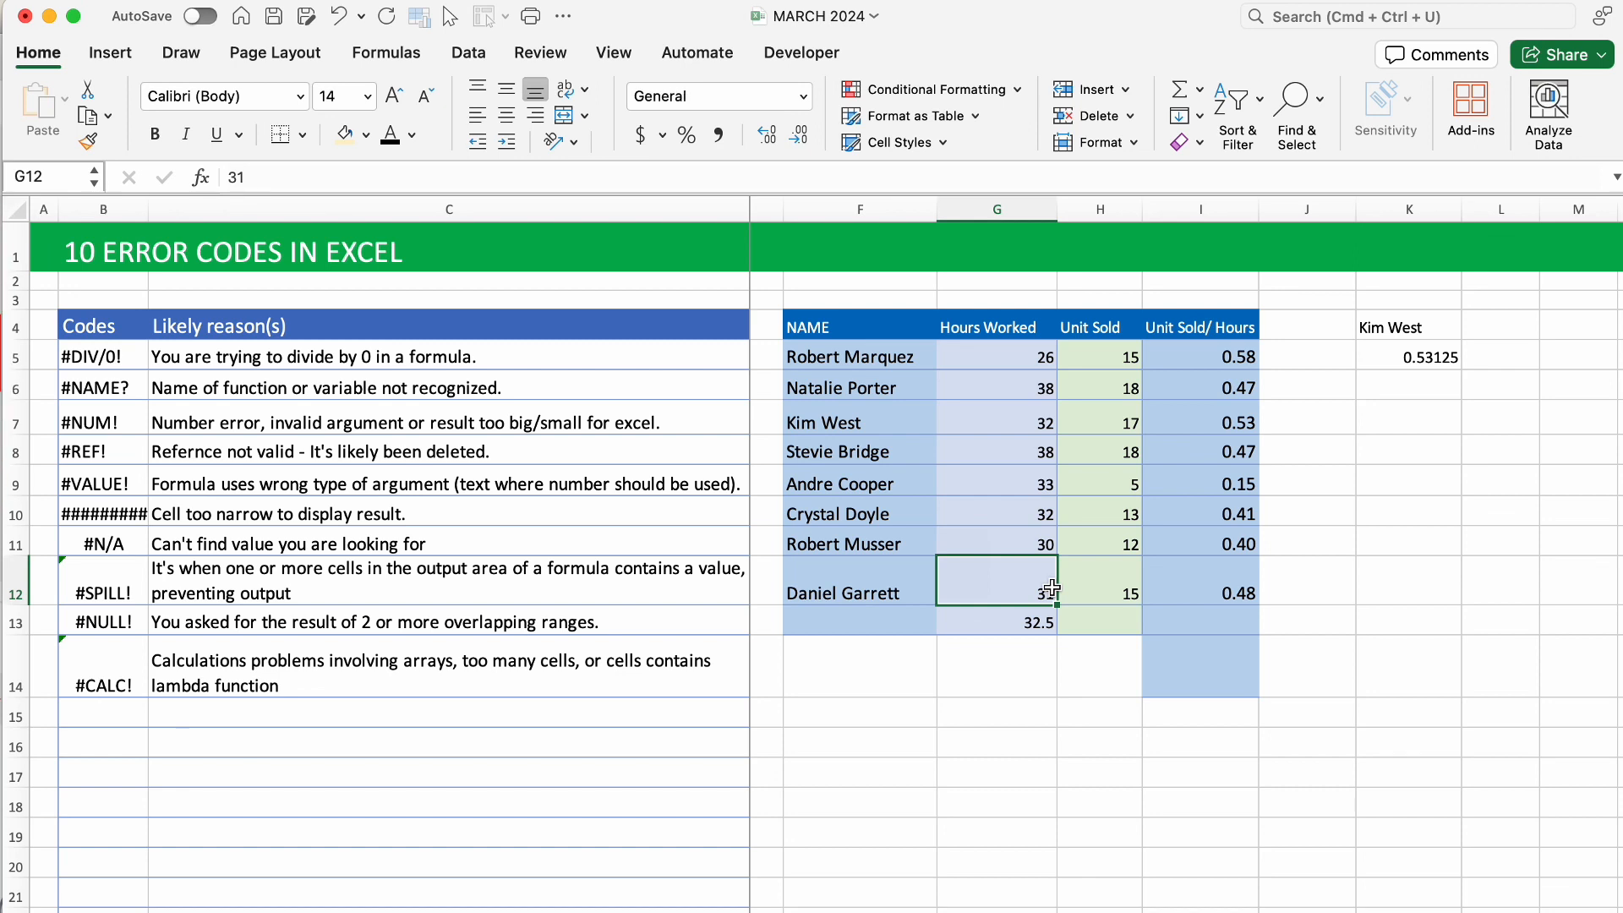
{"action": "left_click", "coordinate": [1119, 577]}
{"action": "left_click", "coordinate": [1036, 576]}
{"action": "type", "text": "x"}
{"action": "left_click", "coordinate": [1251, 578]}
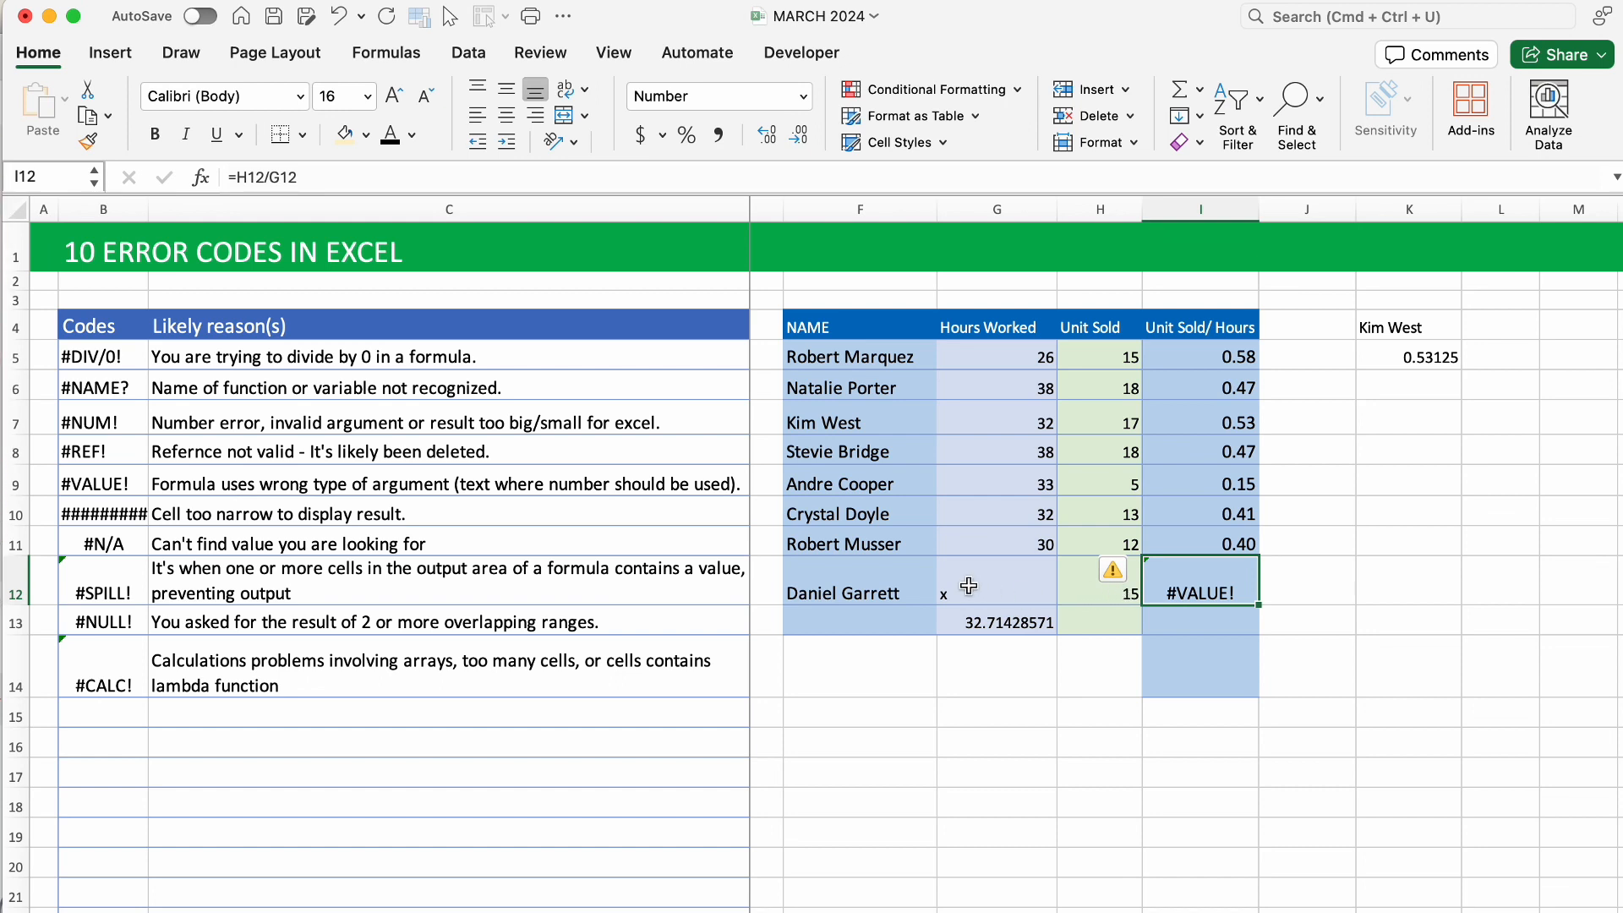
{"action": "key", "text": "super+z"}
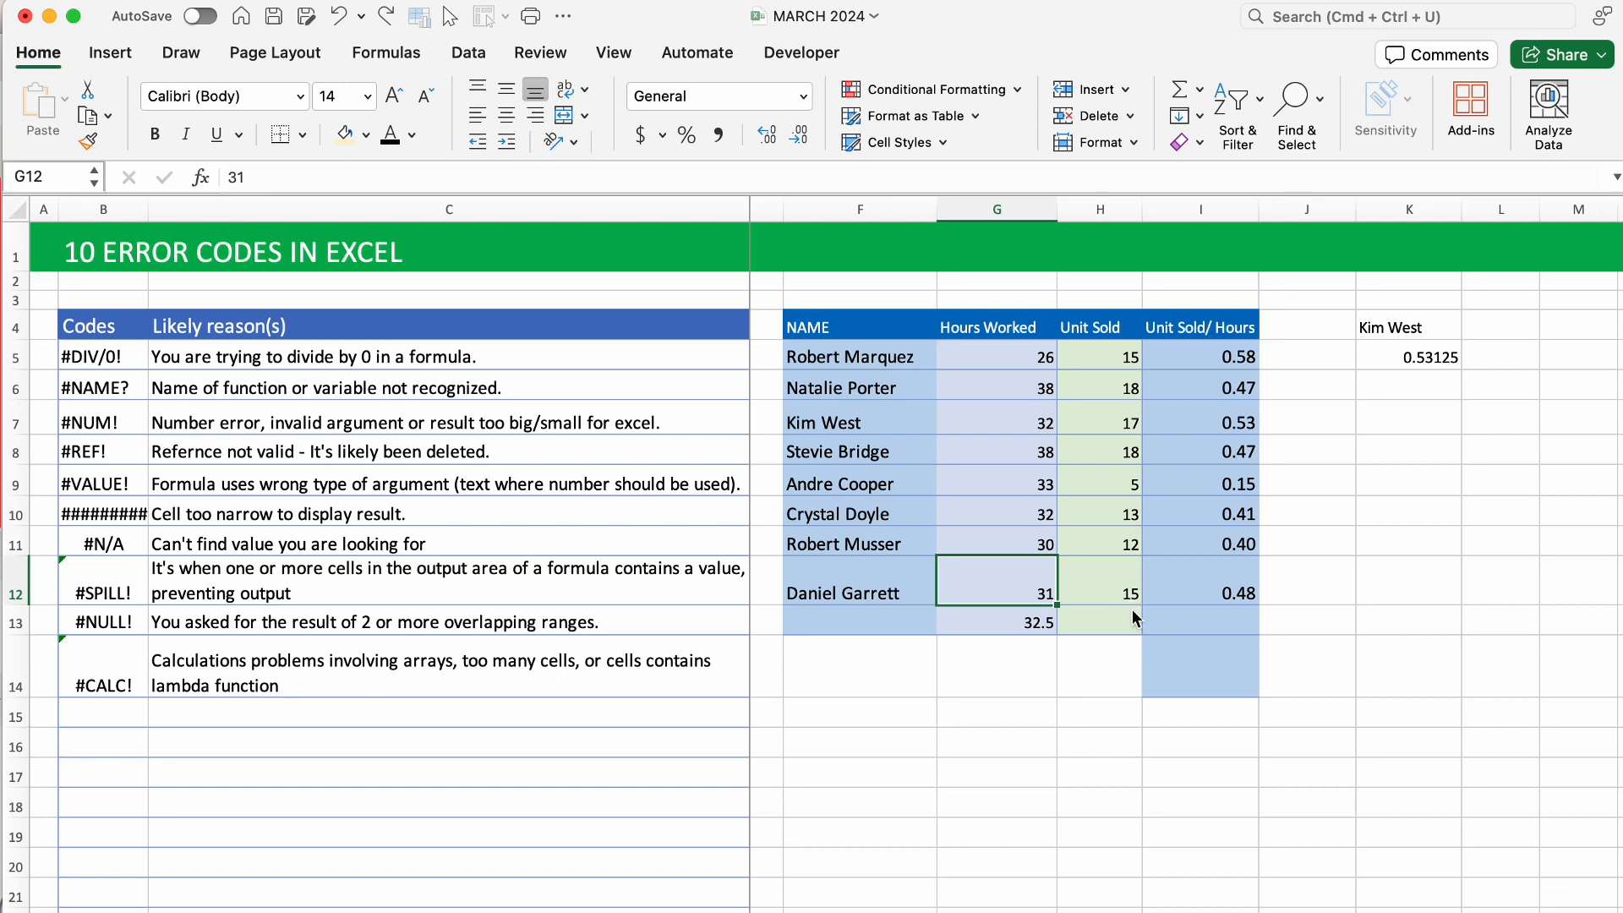
{"action": "left_click", "coordinate": [1381, 521]}
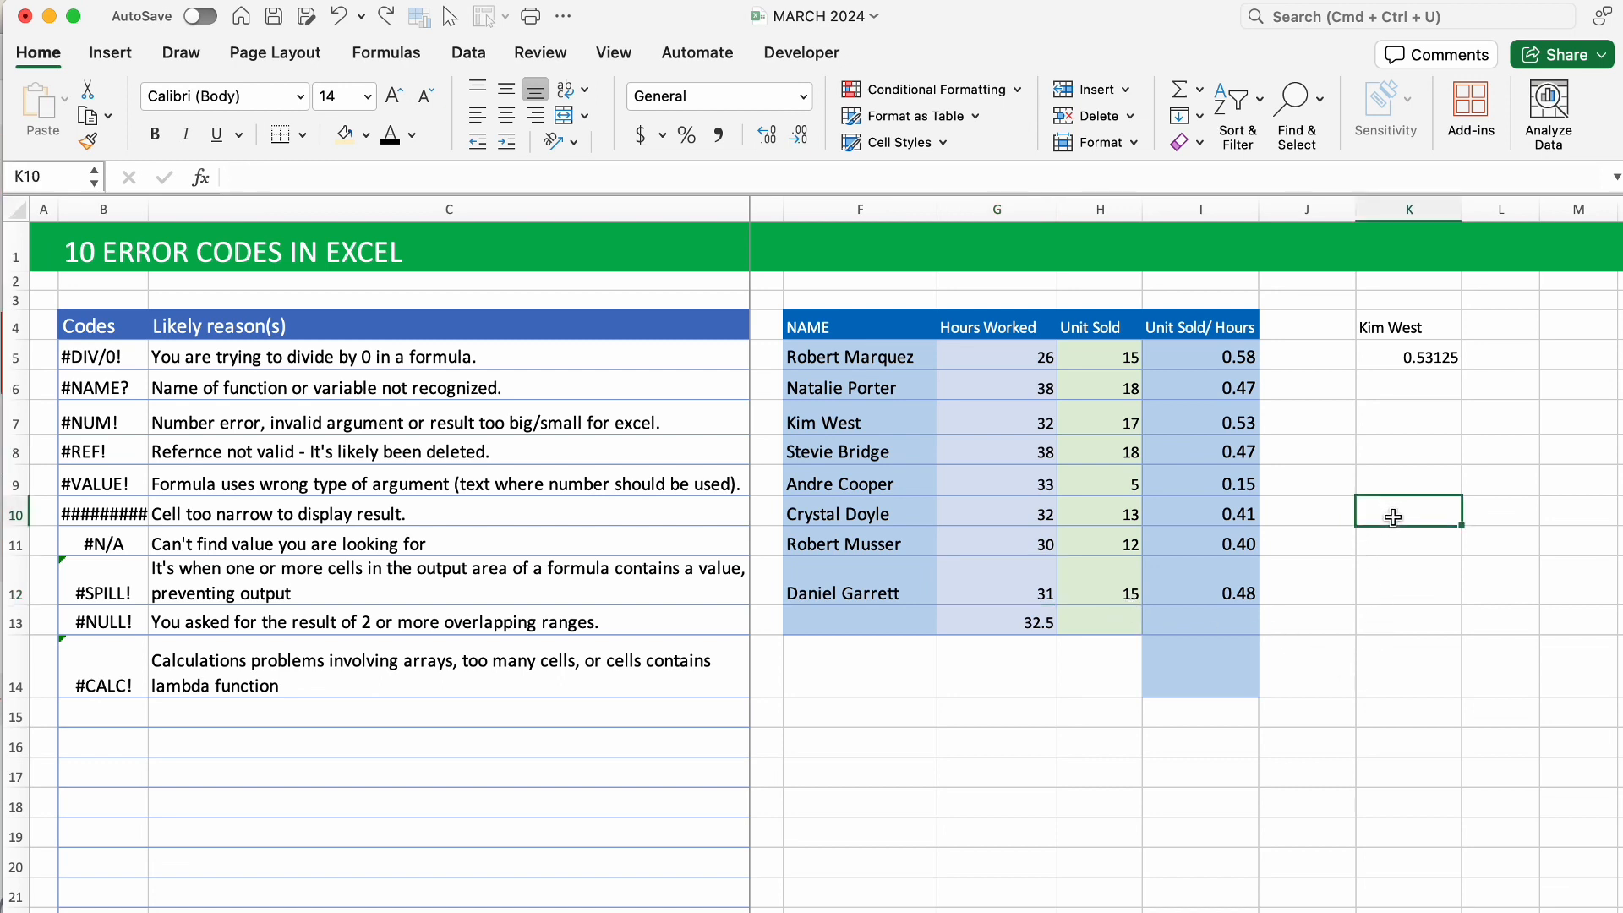
Enter dates 12/31/2023 in F16 and 1/31/2024 in G16.
{"action": "left_click", "coordinate": [895, 713]}
{"action": "left_click", "coordinate": [894, 752]}
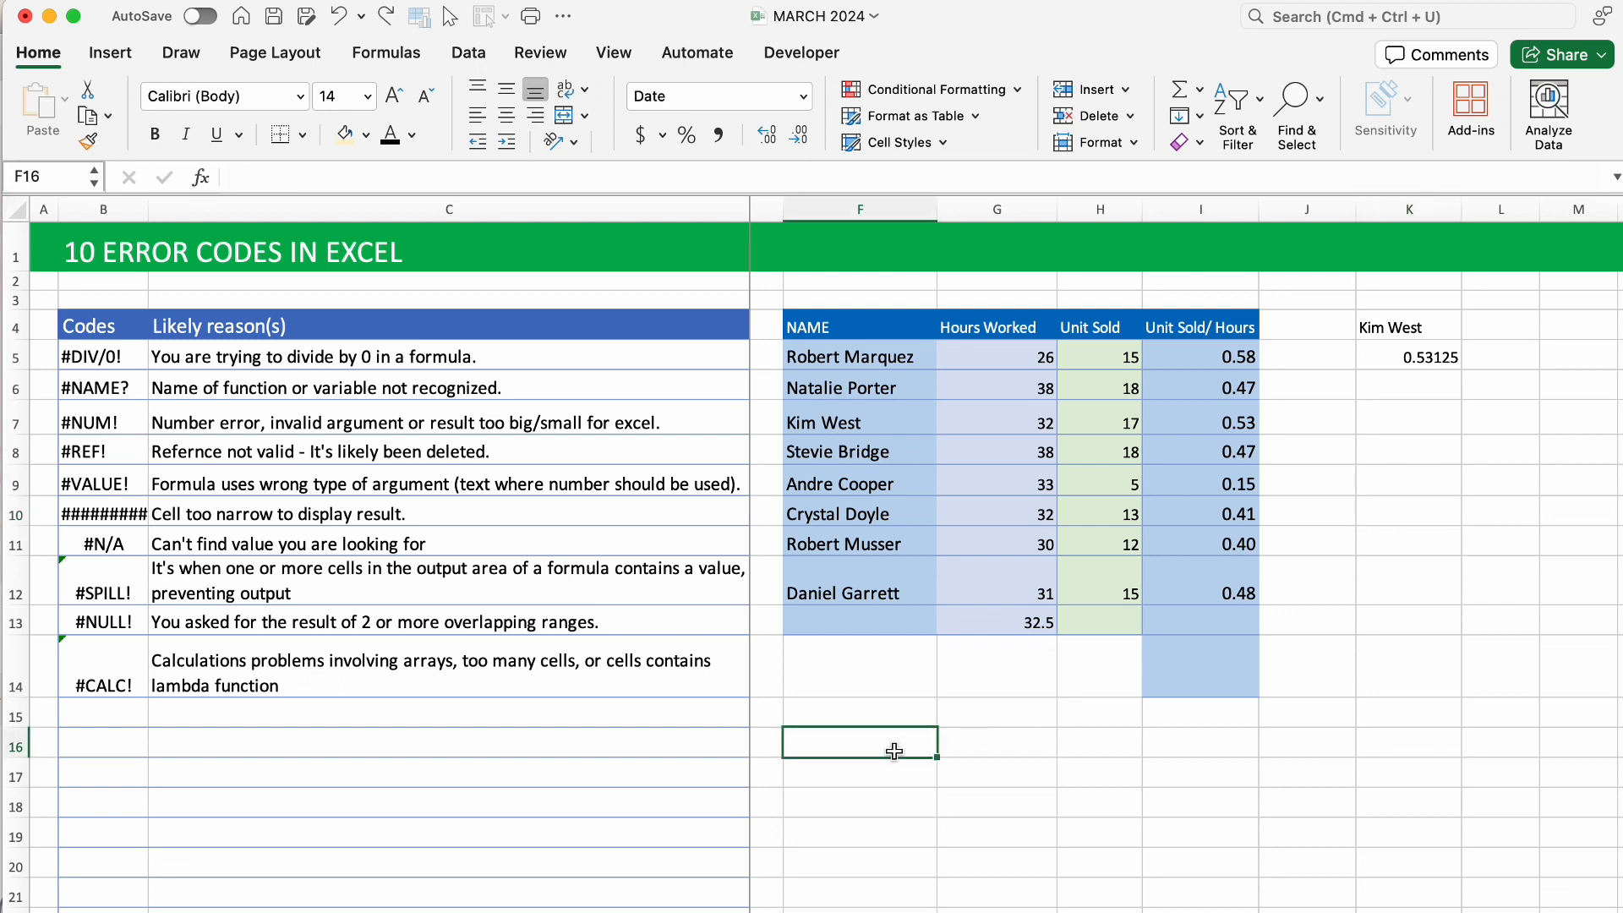
{"action": "type", "text": "12/"}
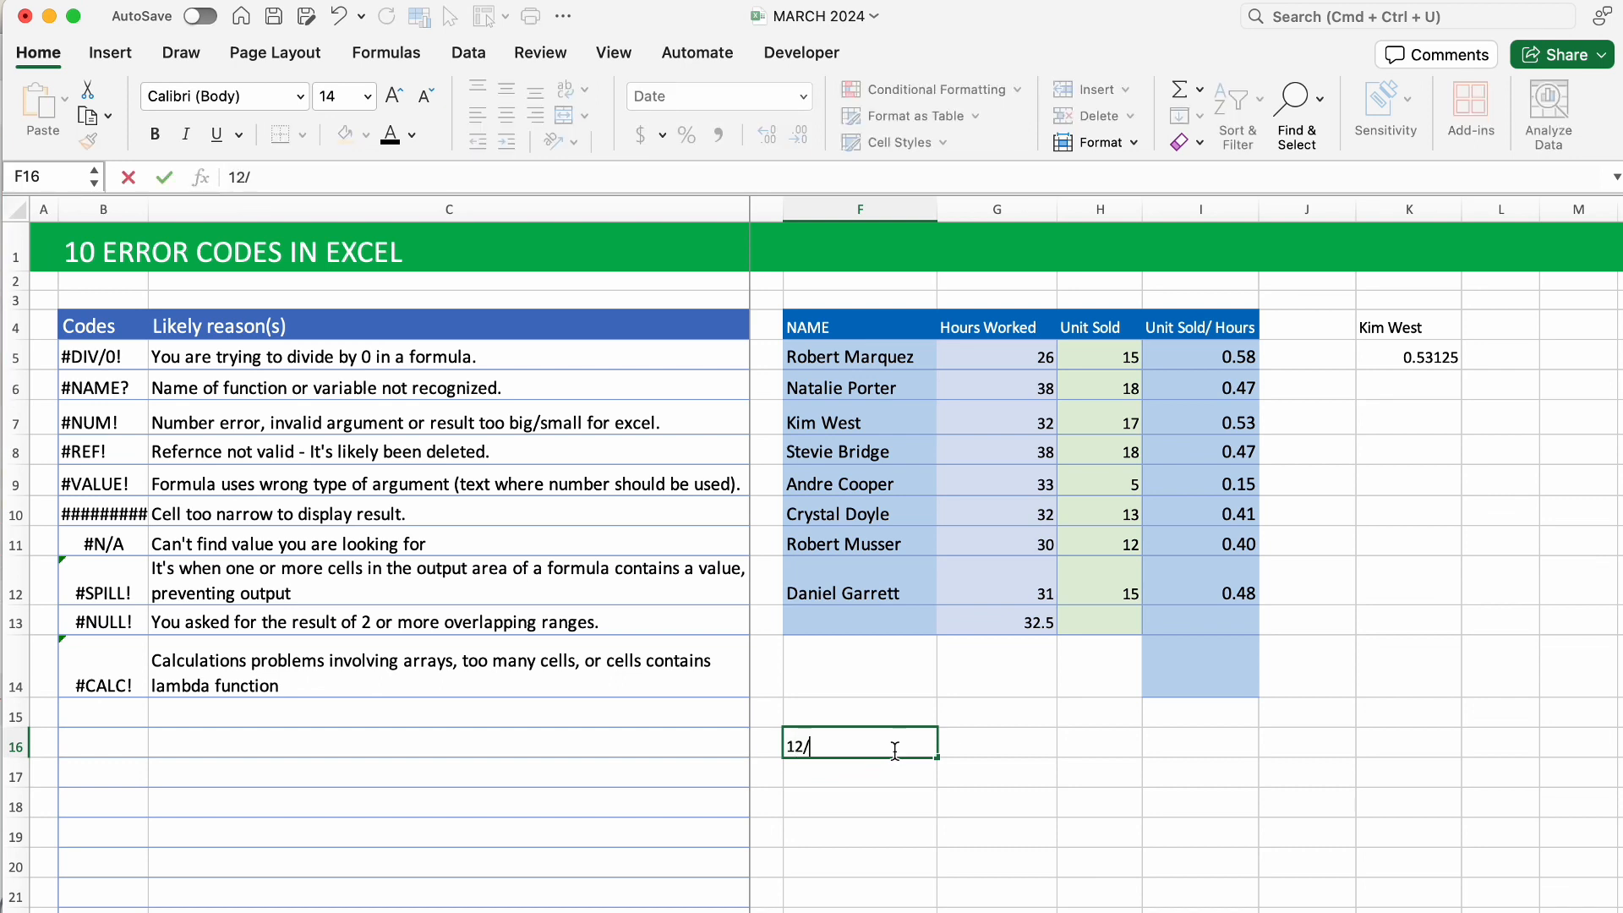
{"action": "type", "text": "31/2023"}
{"action": "left_click", "coordinate": [991, 739]}
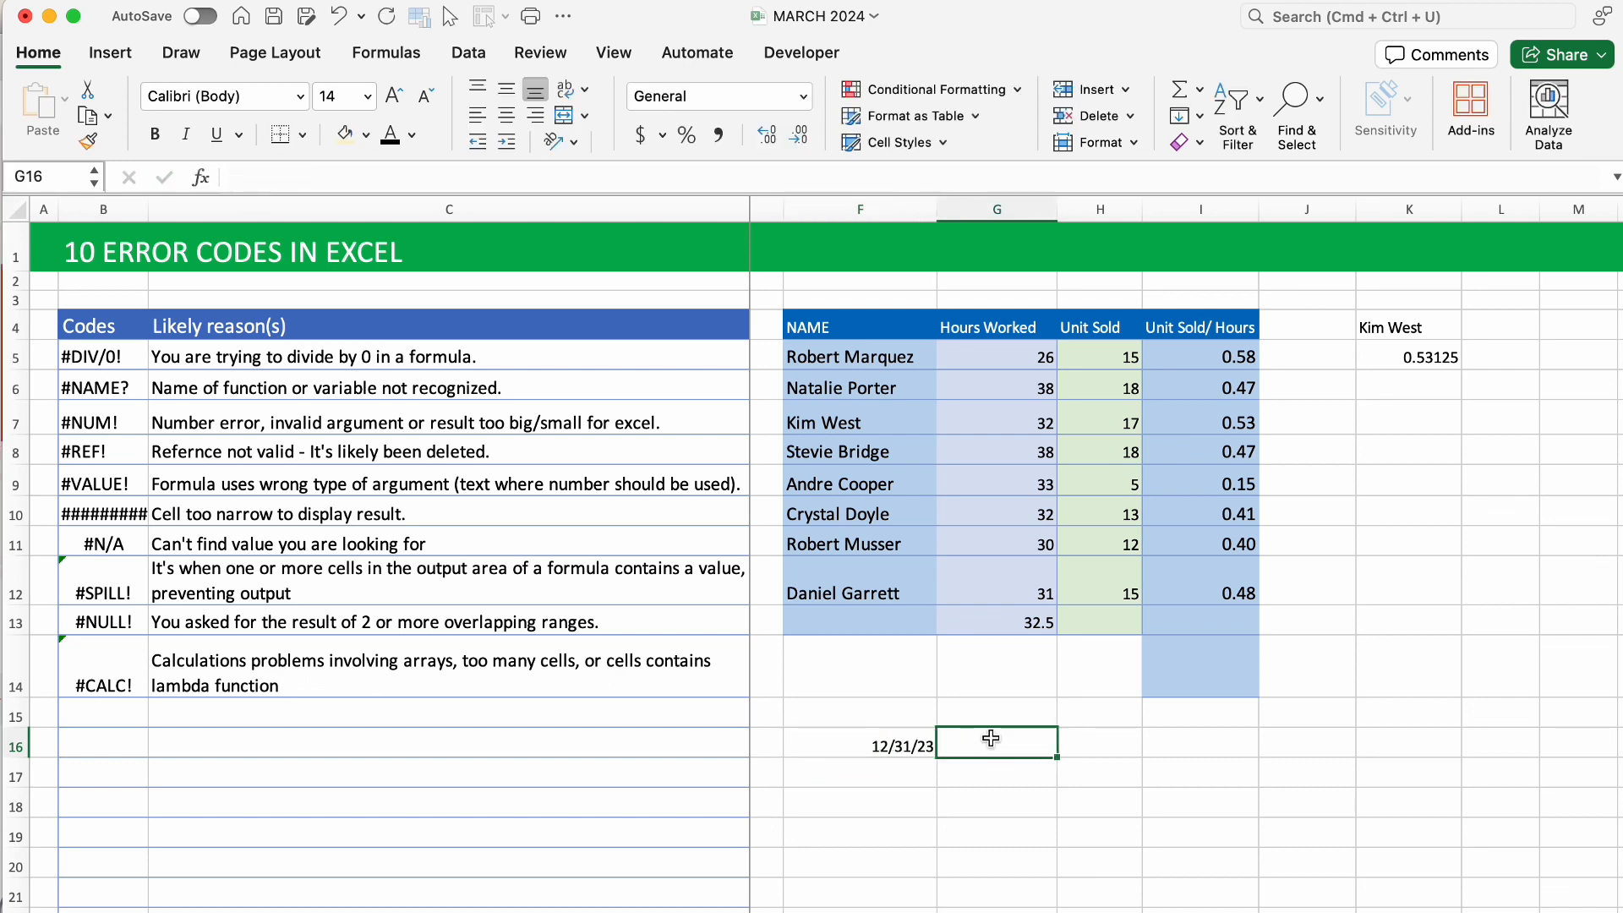
{"action": "type", "text": "01/"}
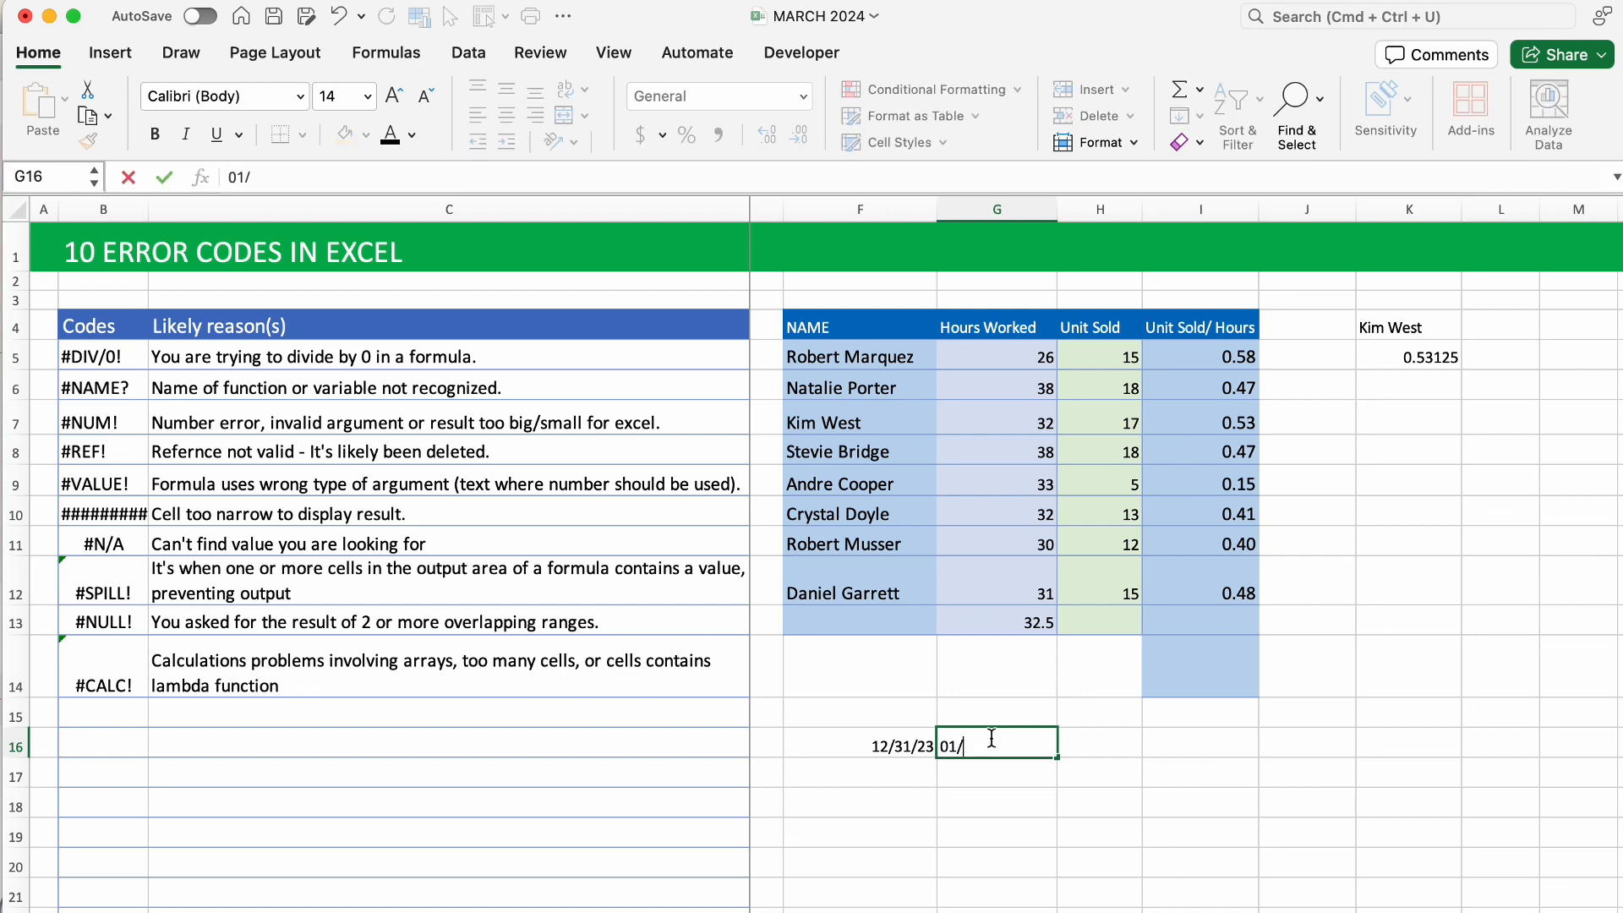
{"action": "type", "text": "31/24"}
{"action": "left_click", "coordinate": [1120, 747]}
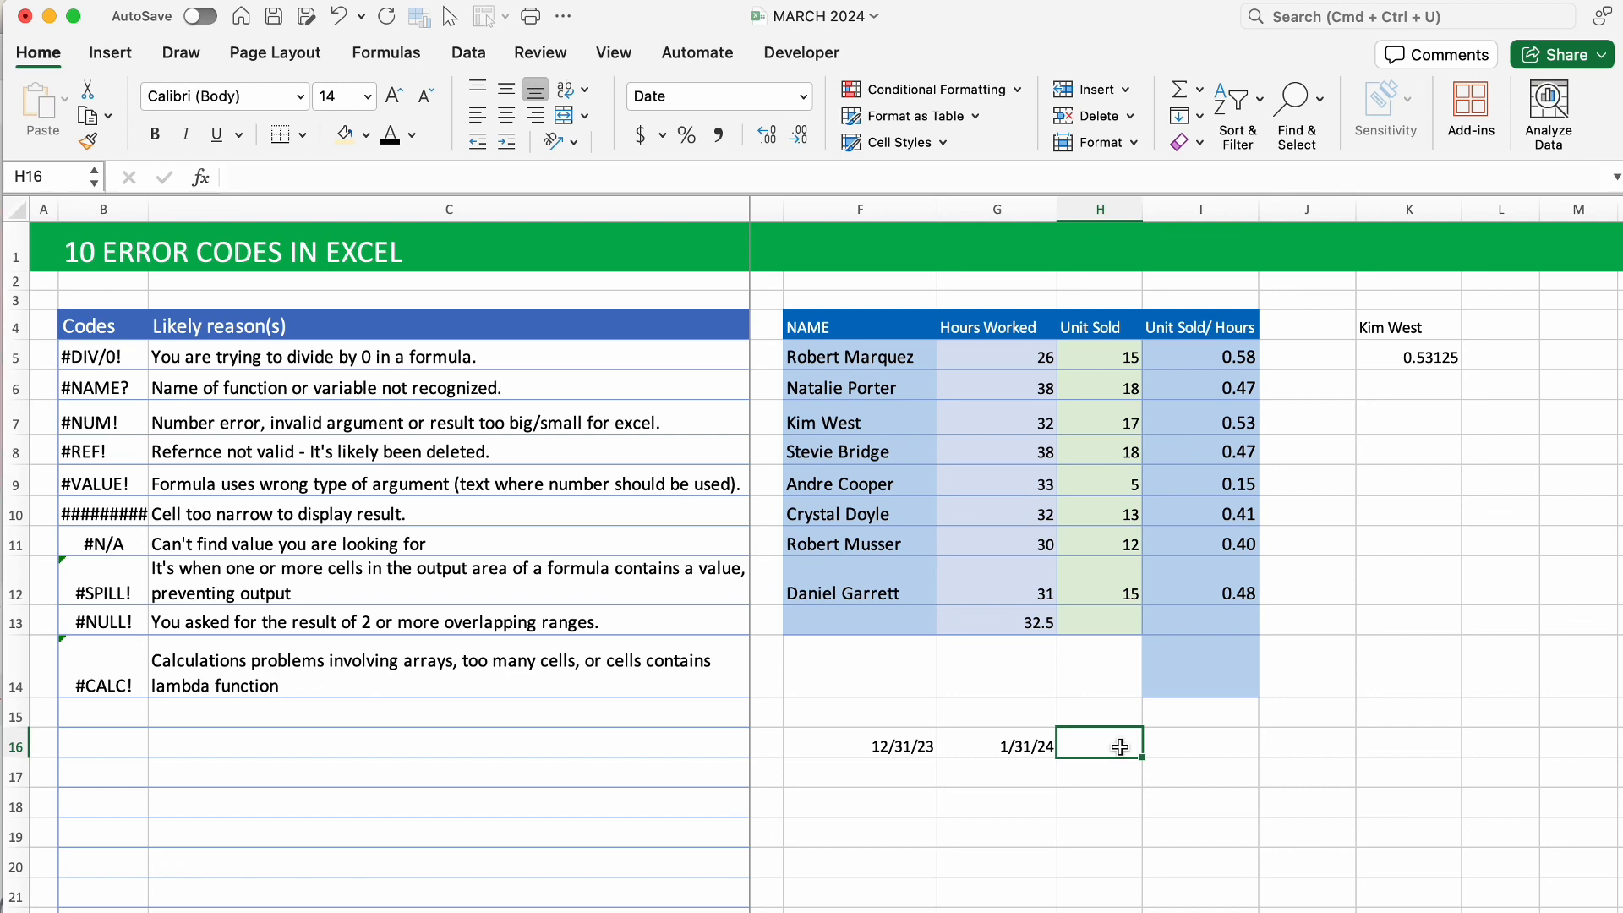
Enter =NETWORKDAYS(F16,G16) in H16.
{"action": "type", "text": "="}
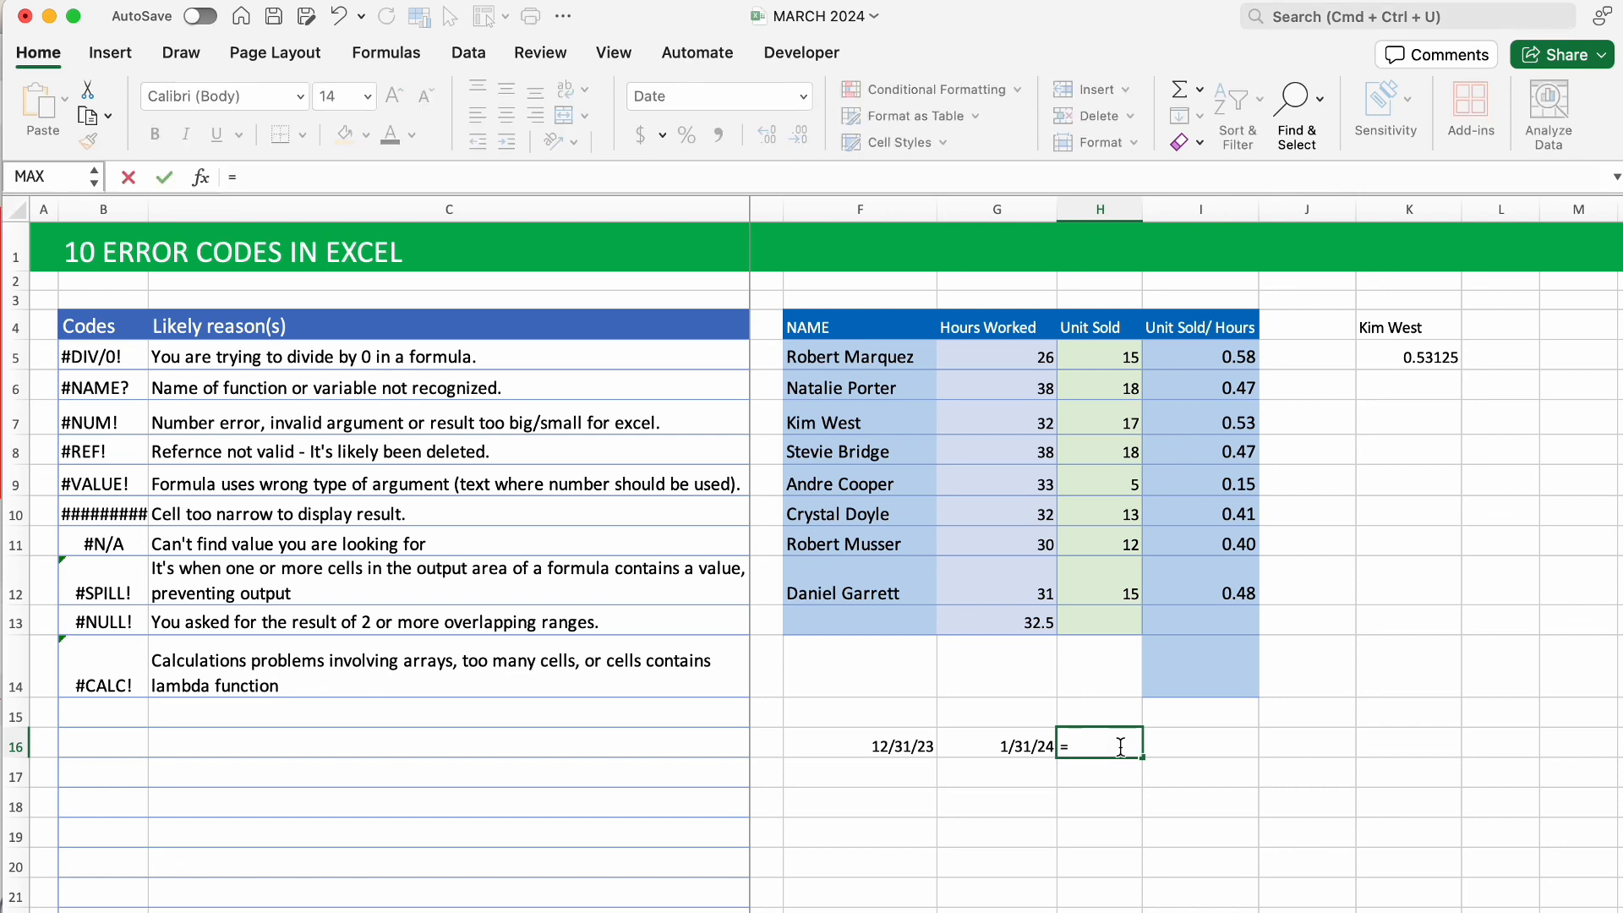
{"action": "type", "text": "net"}
{"action": "key", "text": "Tab"}
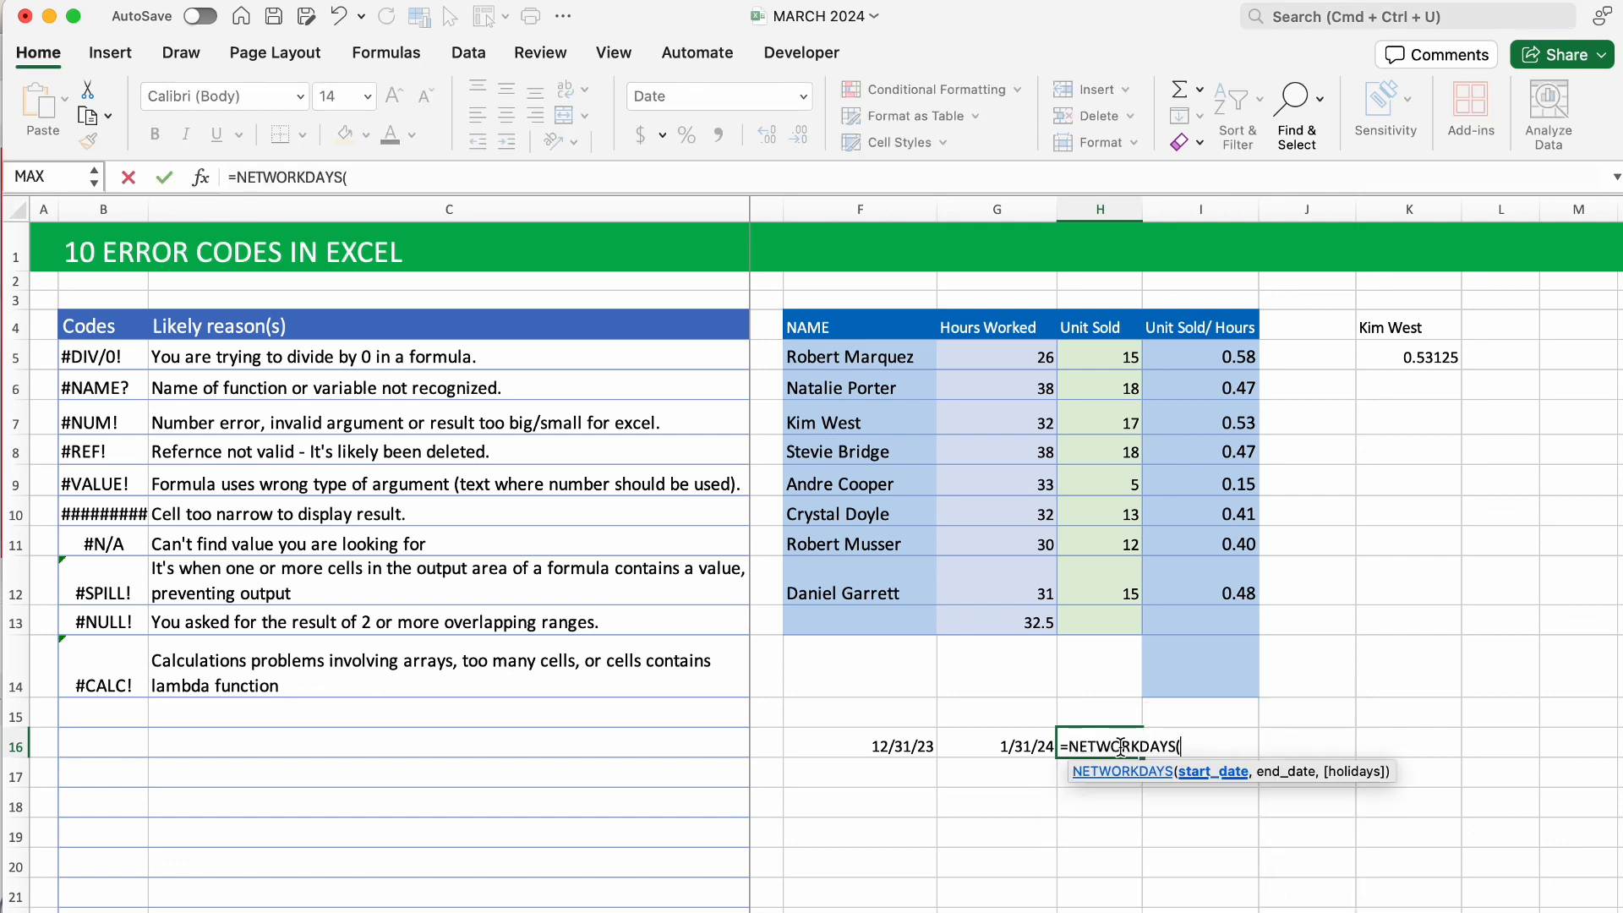
{"action": "left_click", "coordinate": [924, 745]}
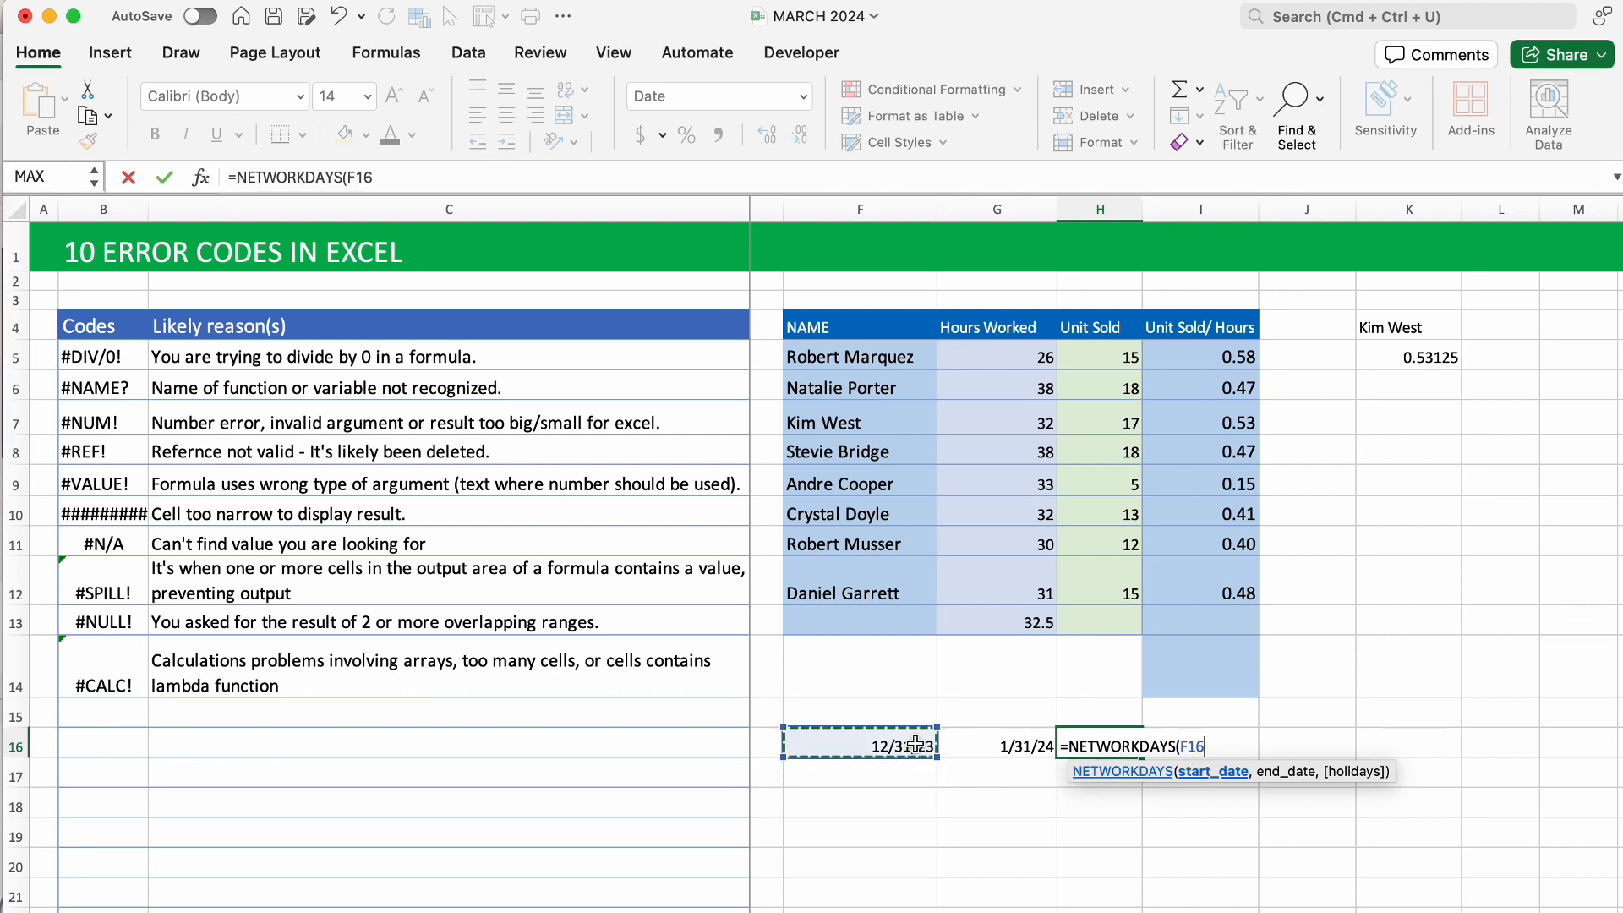
{"action": "type", "text": ","}
{"action": "left_click", "coordinate": [1003, 742]}
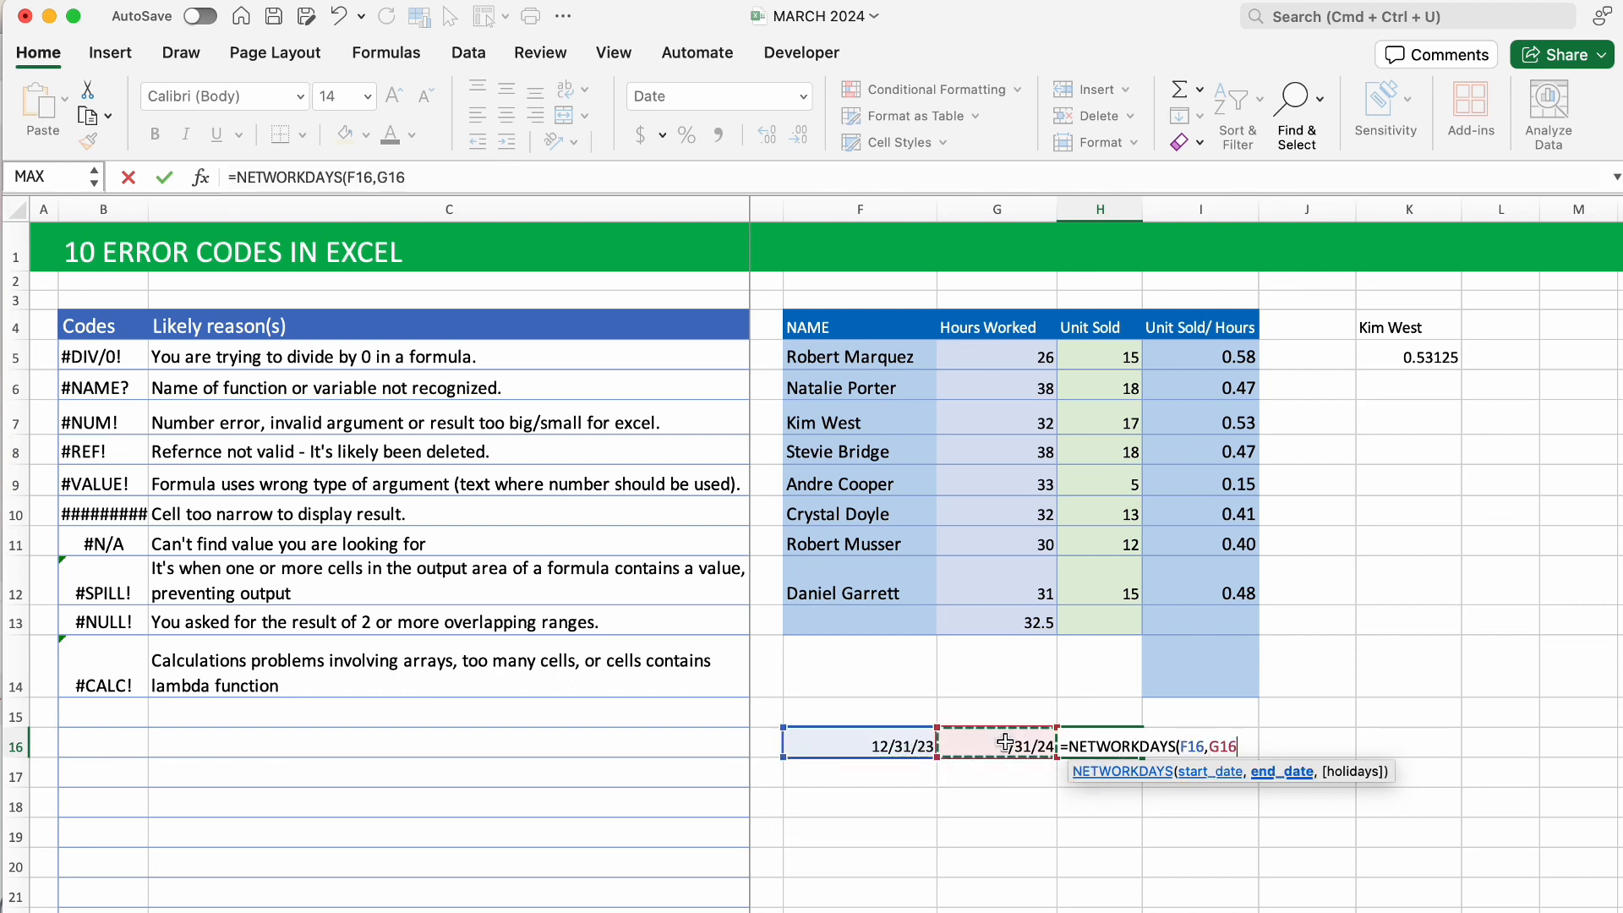
{"action": "key", "text": "Tab"}
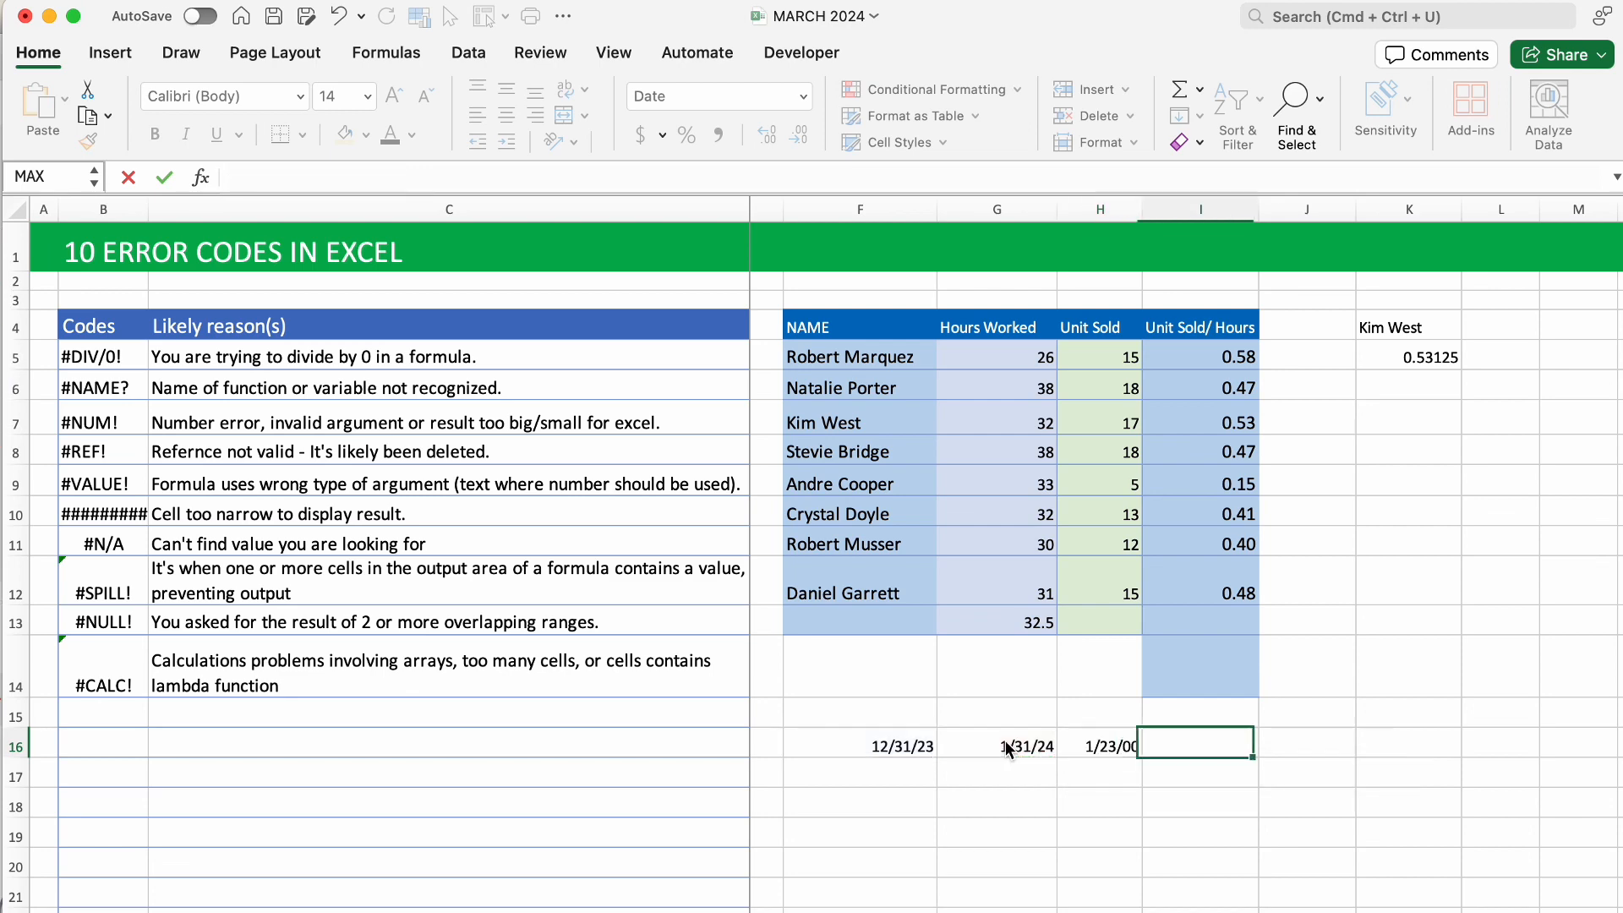
Format H16 as General so it shows 23 working days.
{"action": "left_click", "coordinate": [1122, 729]}
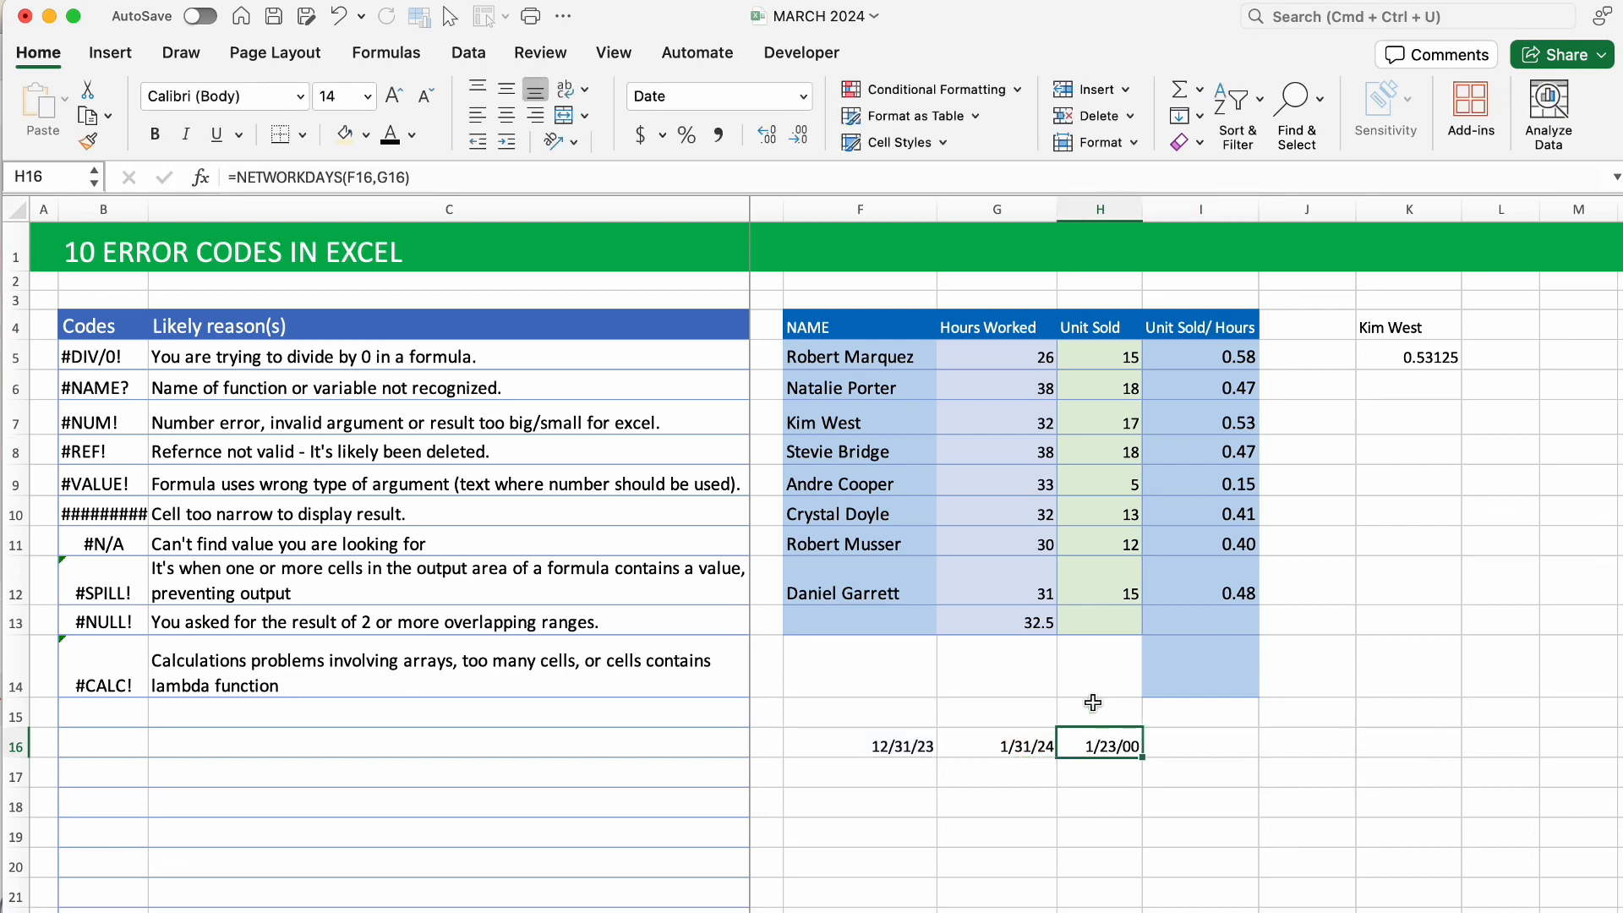
{"action": "left_click", "coordinate": [803, 95]}
{"action": "left_click", "coordinate": [769, 151]}
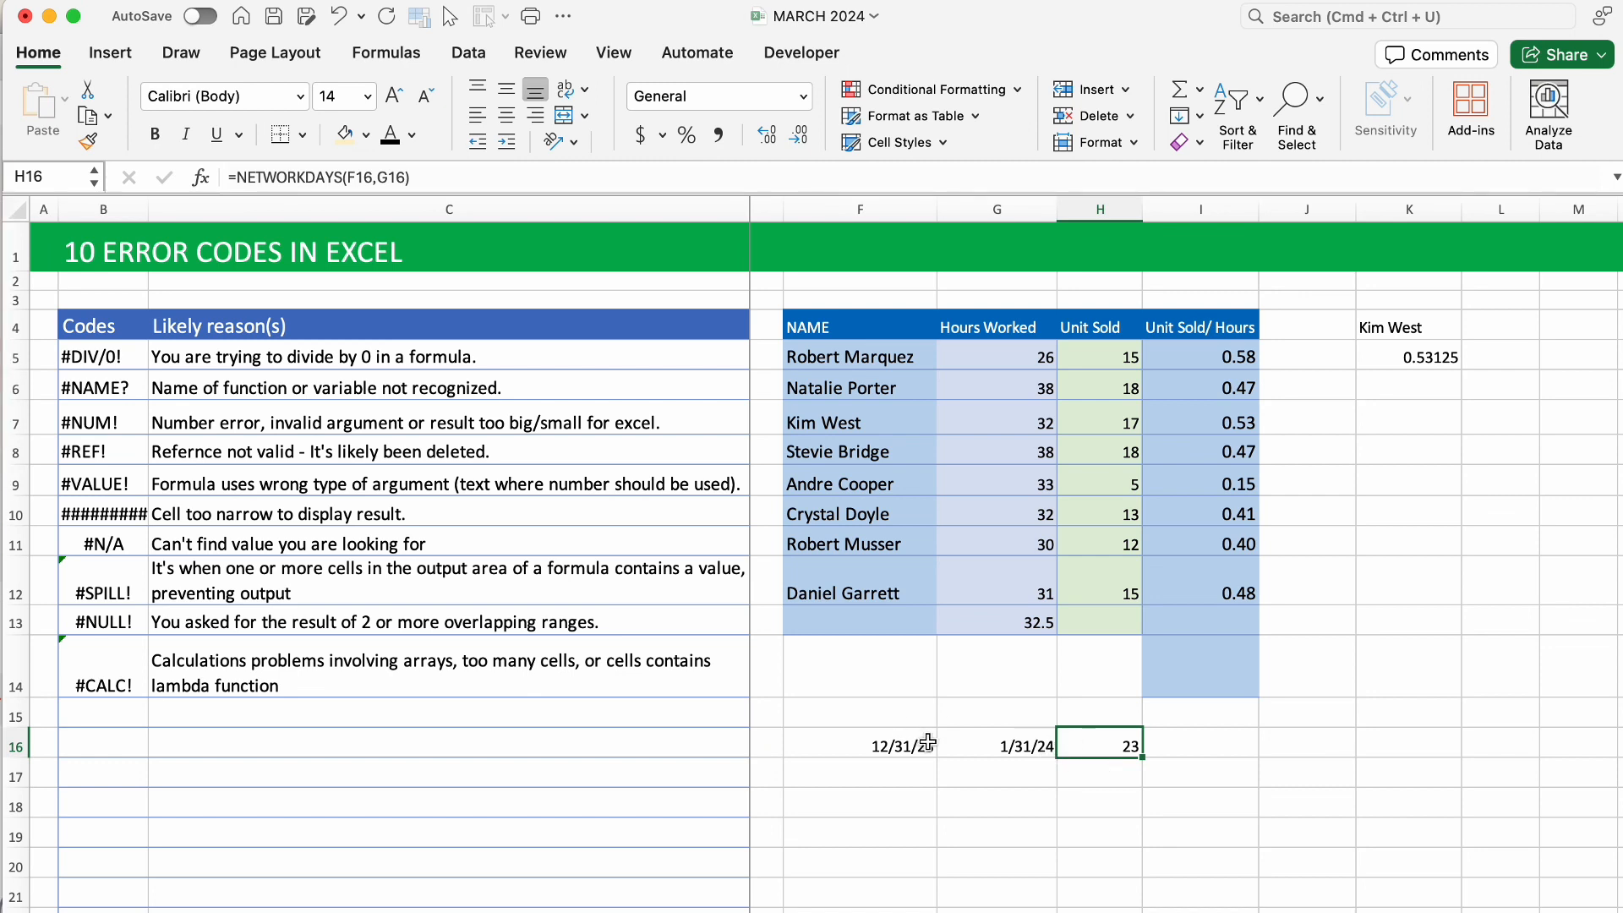
{"action": "left_click", "coordinate": [1019, 744]}
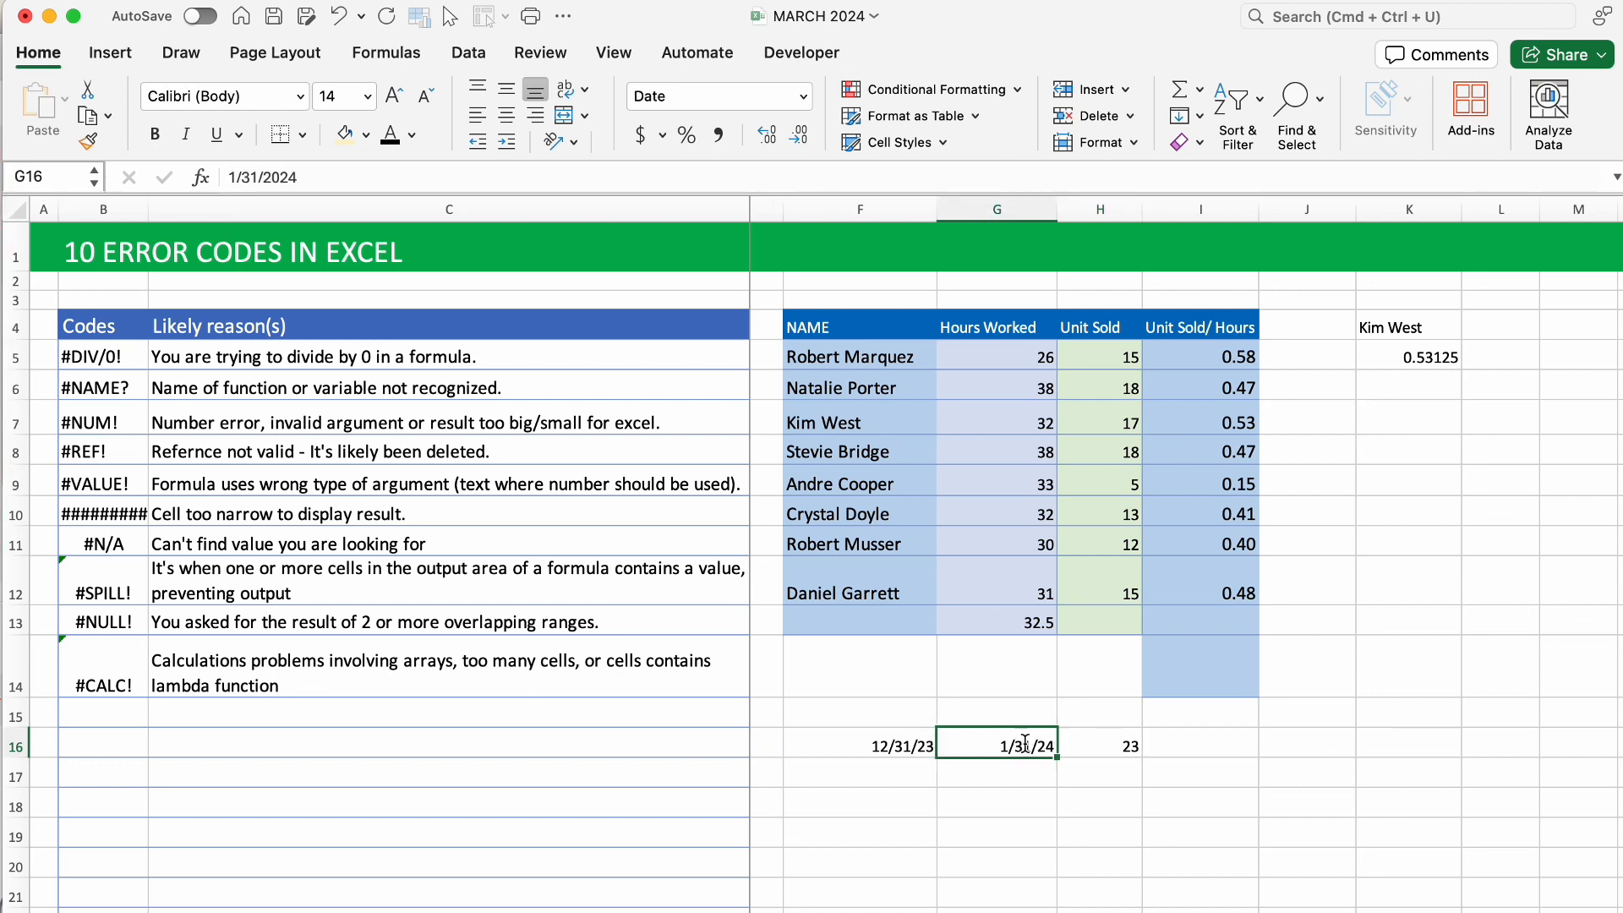
{"action": "type", "text": "tex"}
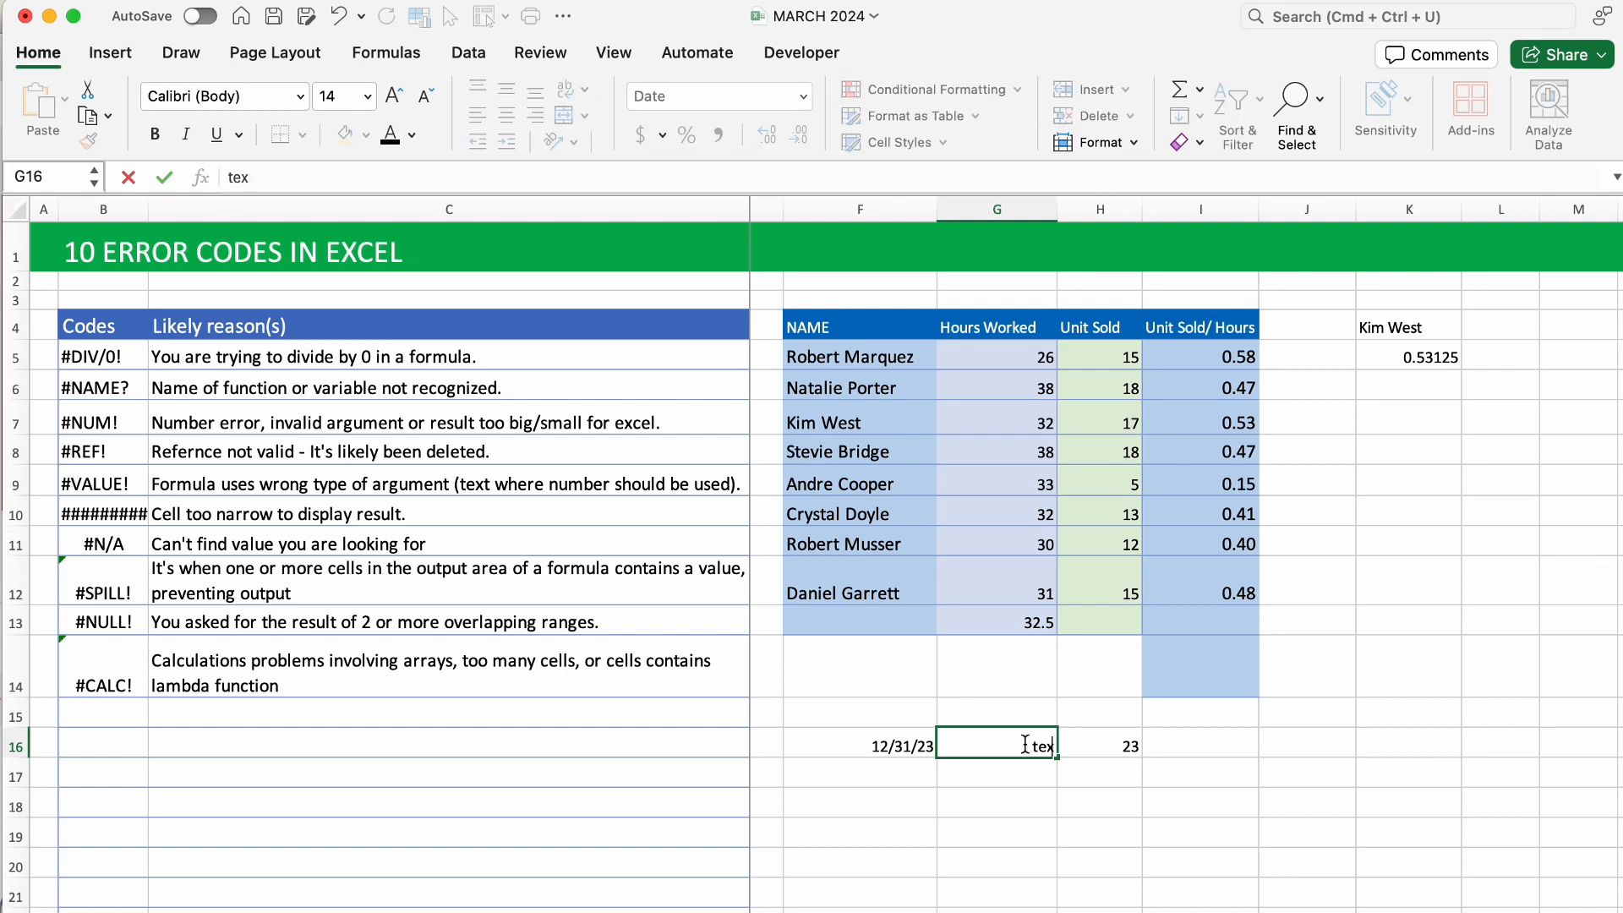
{"action": "key", "text": "Return"}
{"action": "left_click", "coordinate": [1097, 747]}
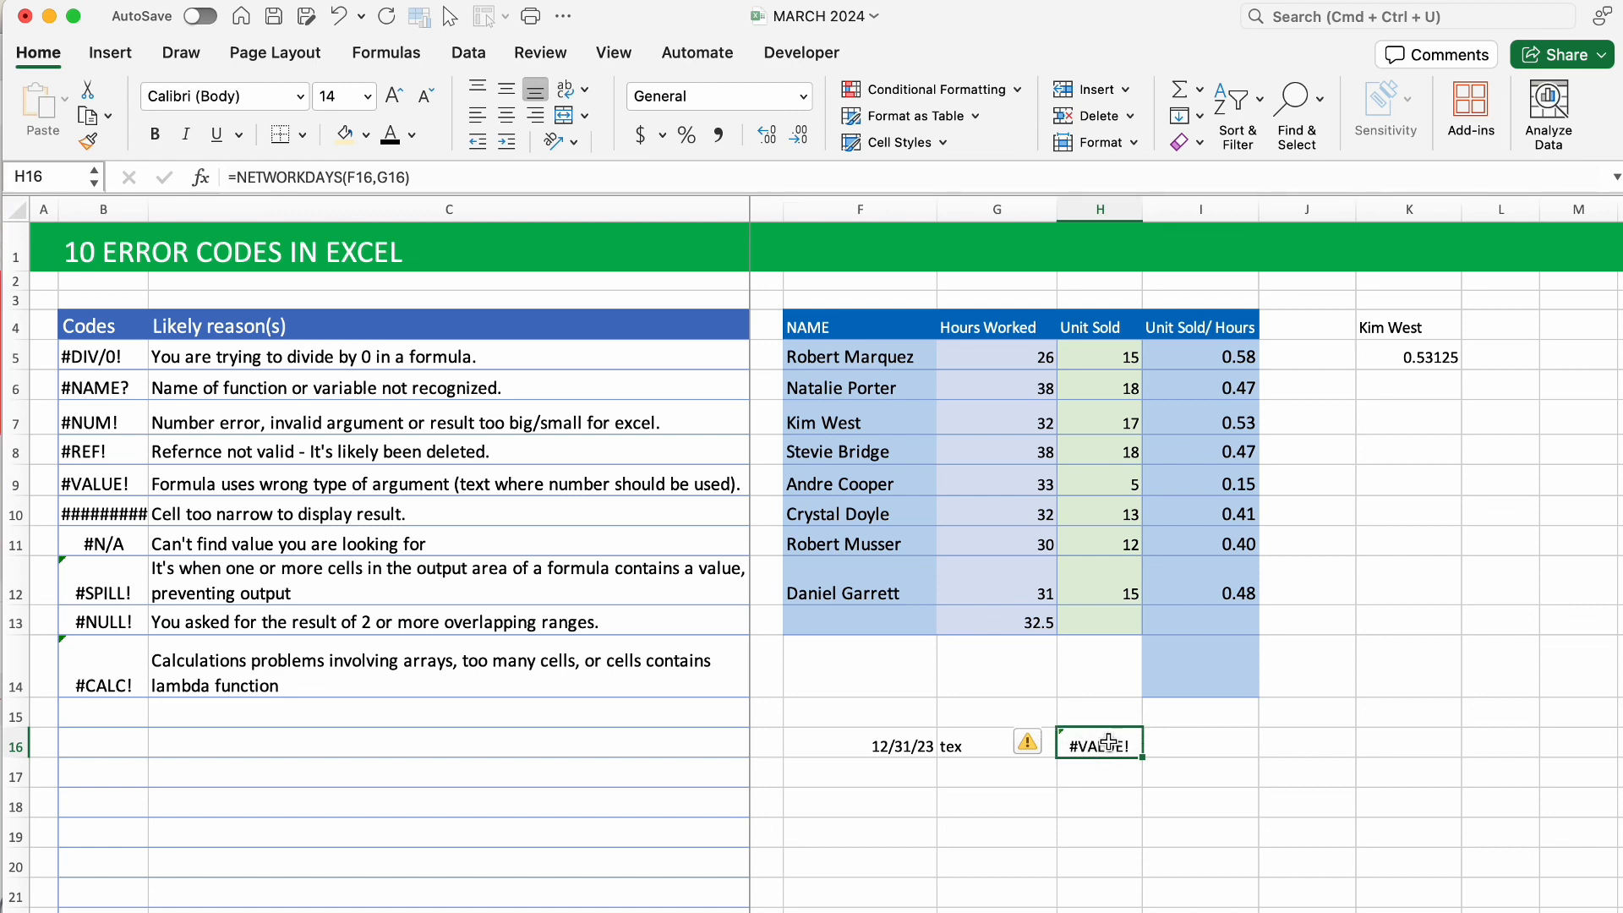
{"action": "left_click", "coordinate": [964, 748]}
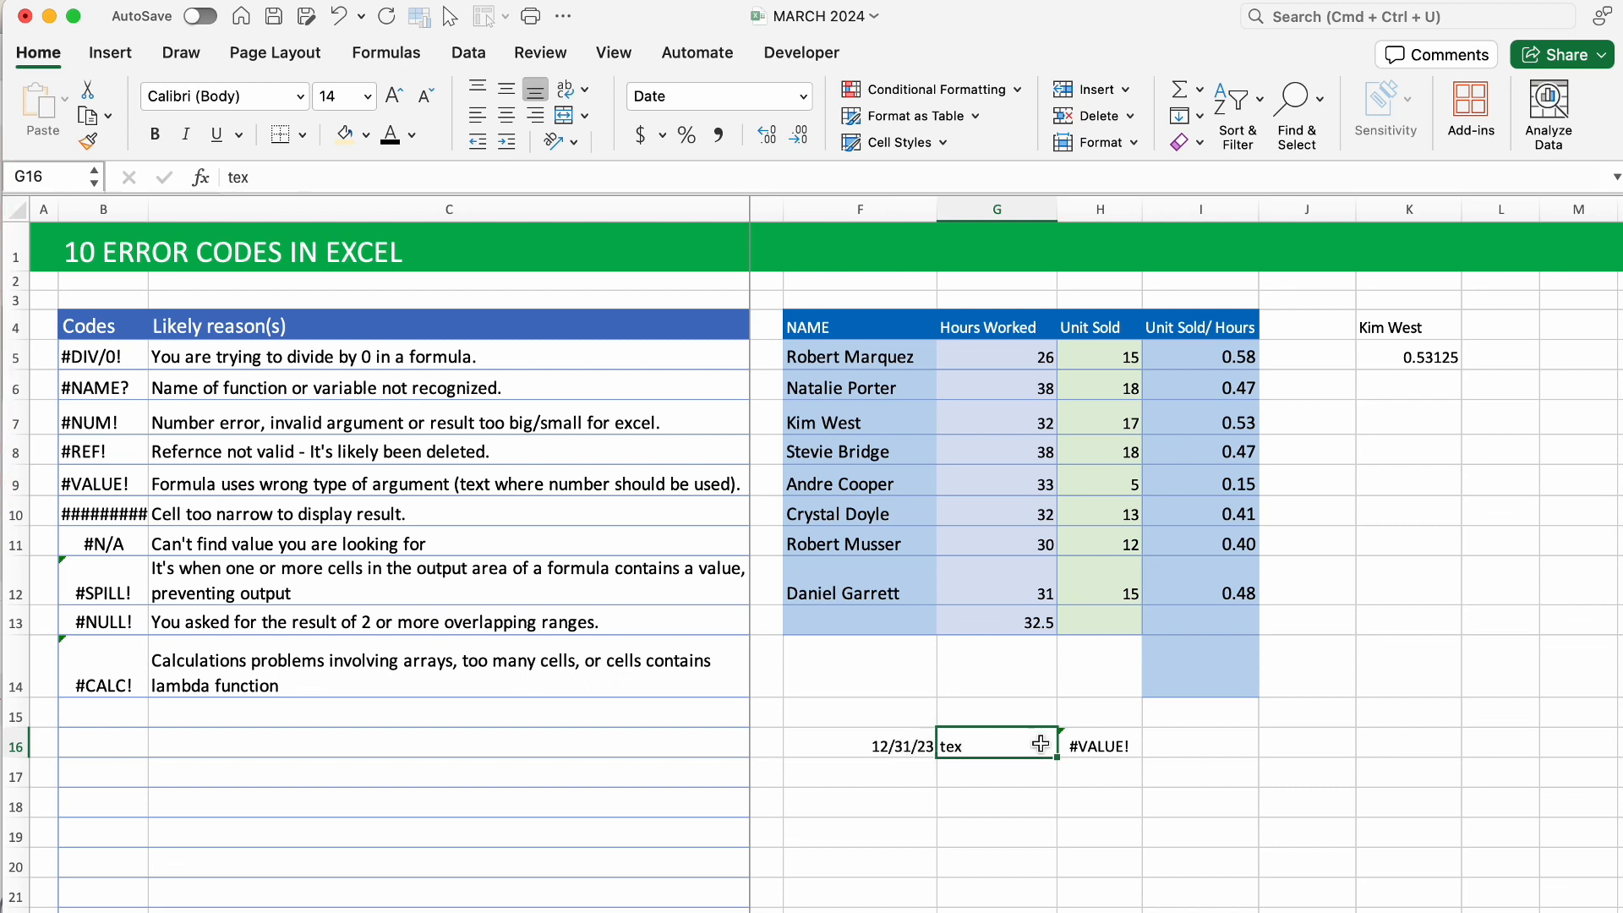
{"action": "key", "text": "super+z"}
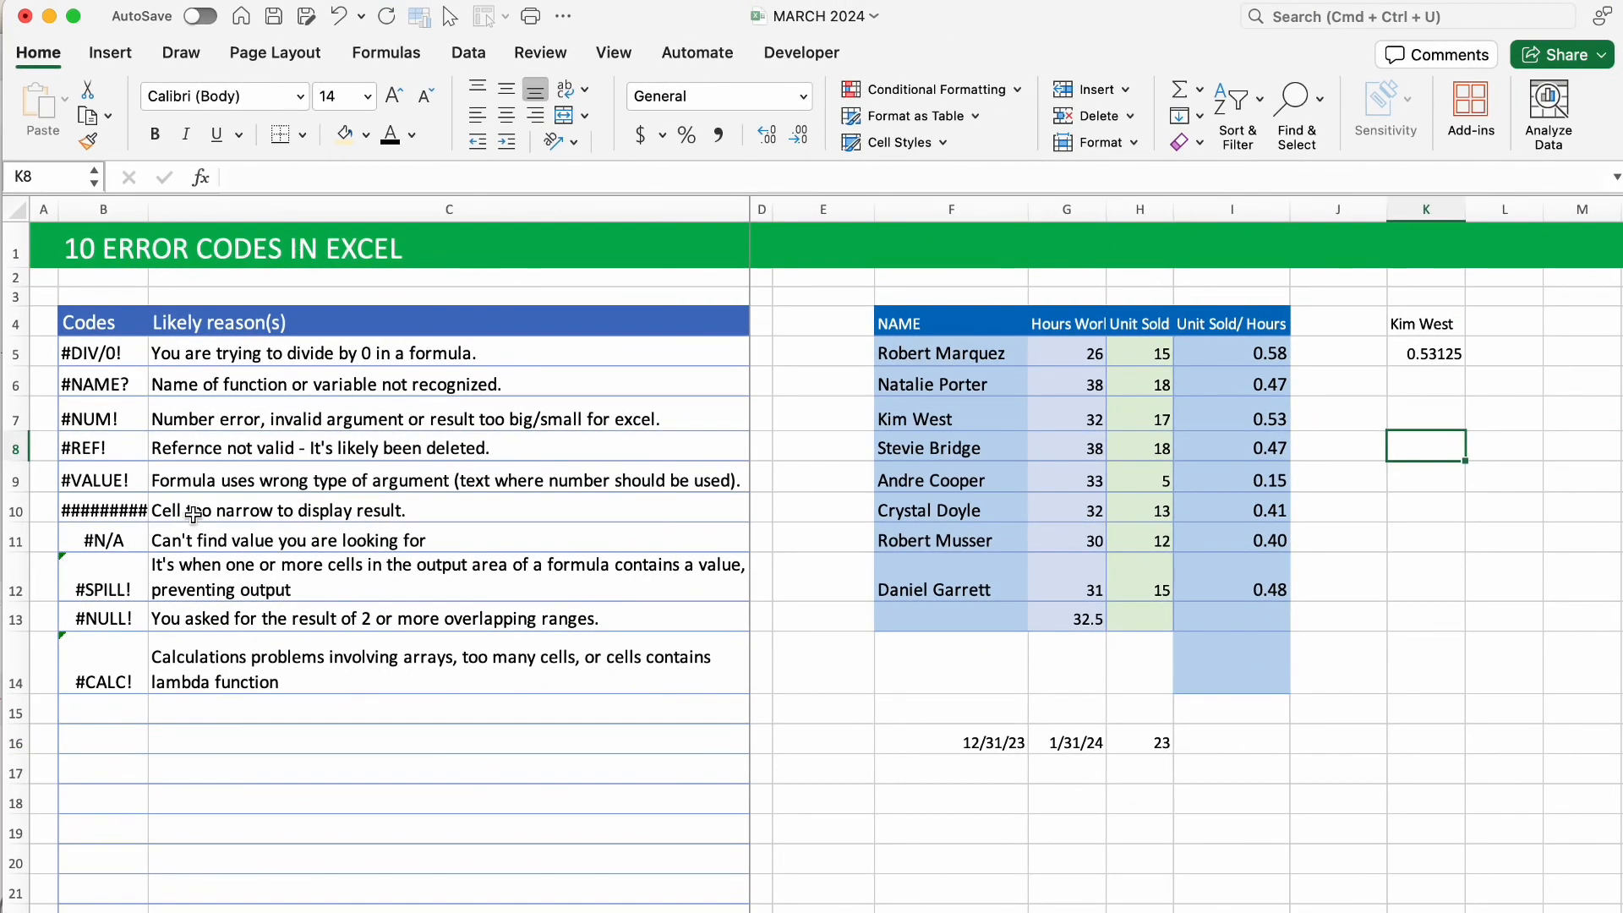
{"action": "left_click", "coordinate": [127, 517]}
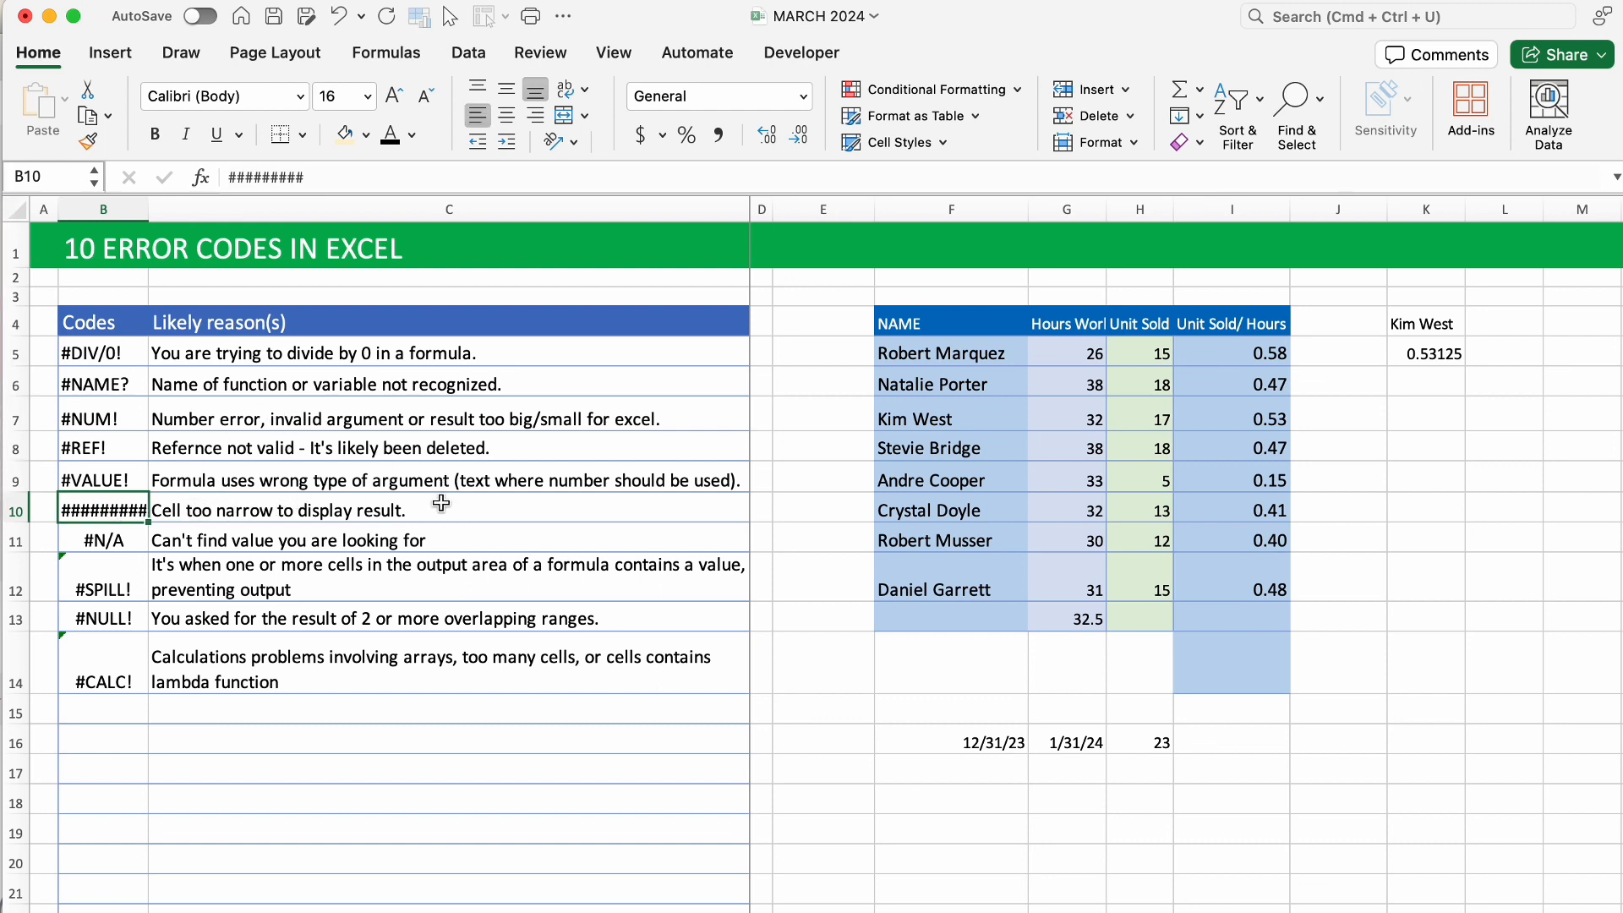
{"action": "left_click", "coordinate": [994, 774]}
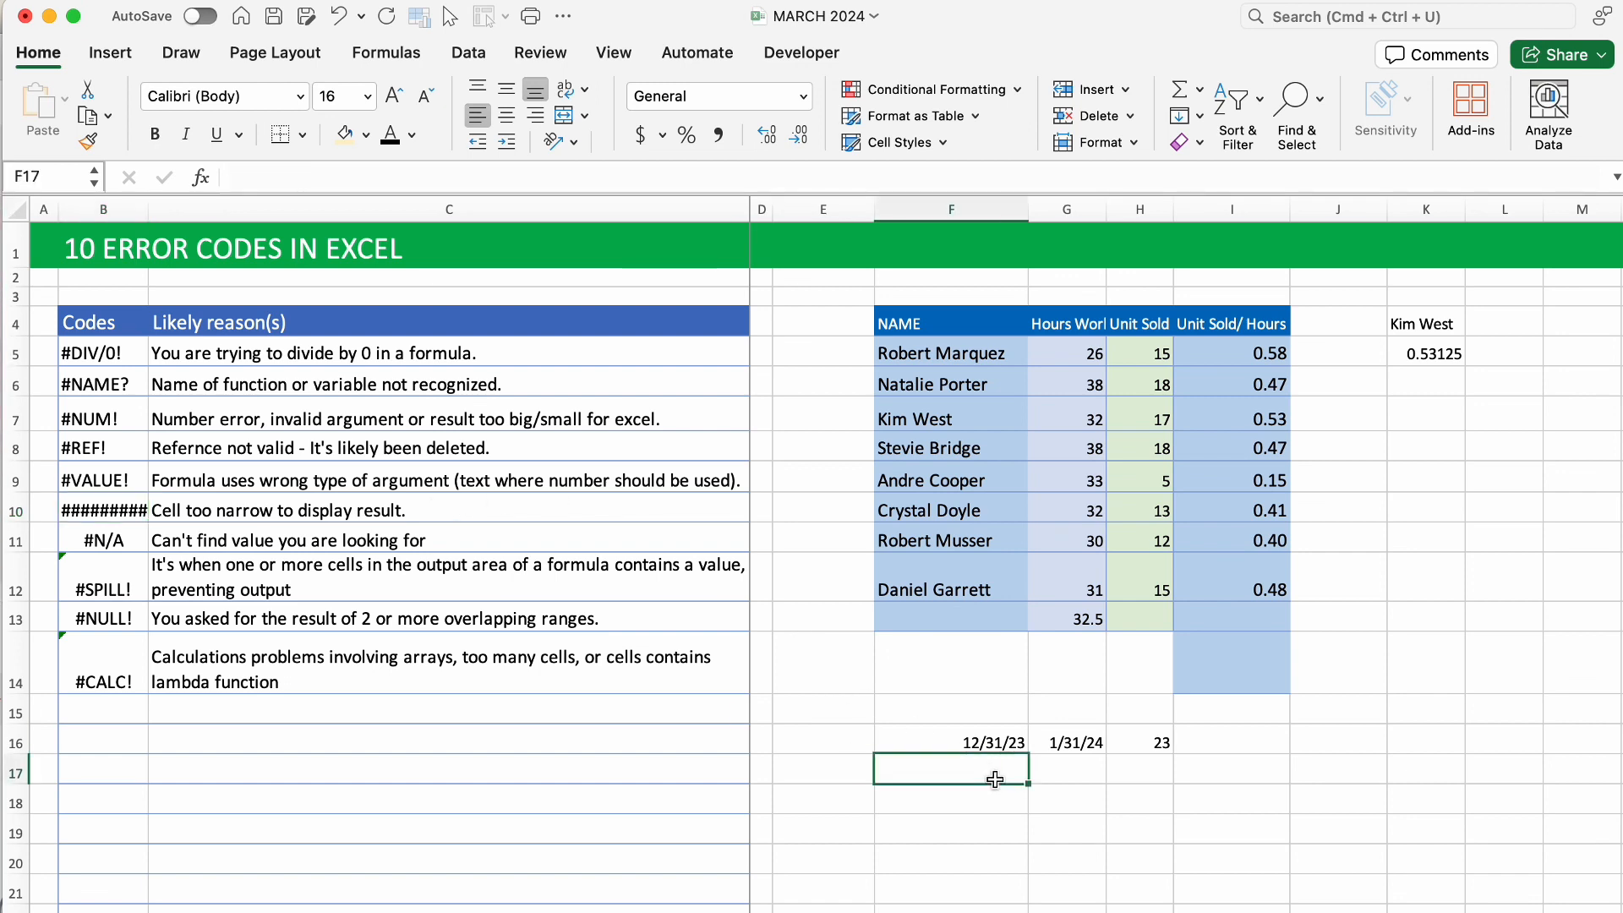
{"action": "left_click", "coordinate": [979, 798]}
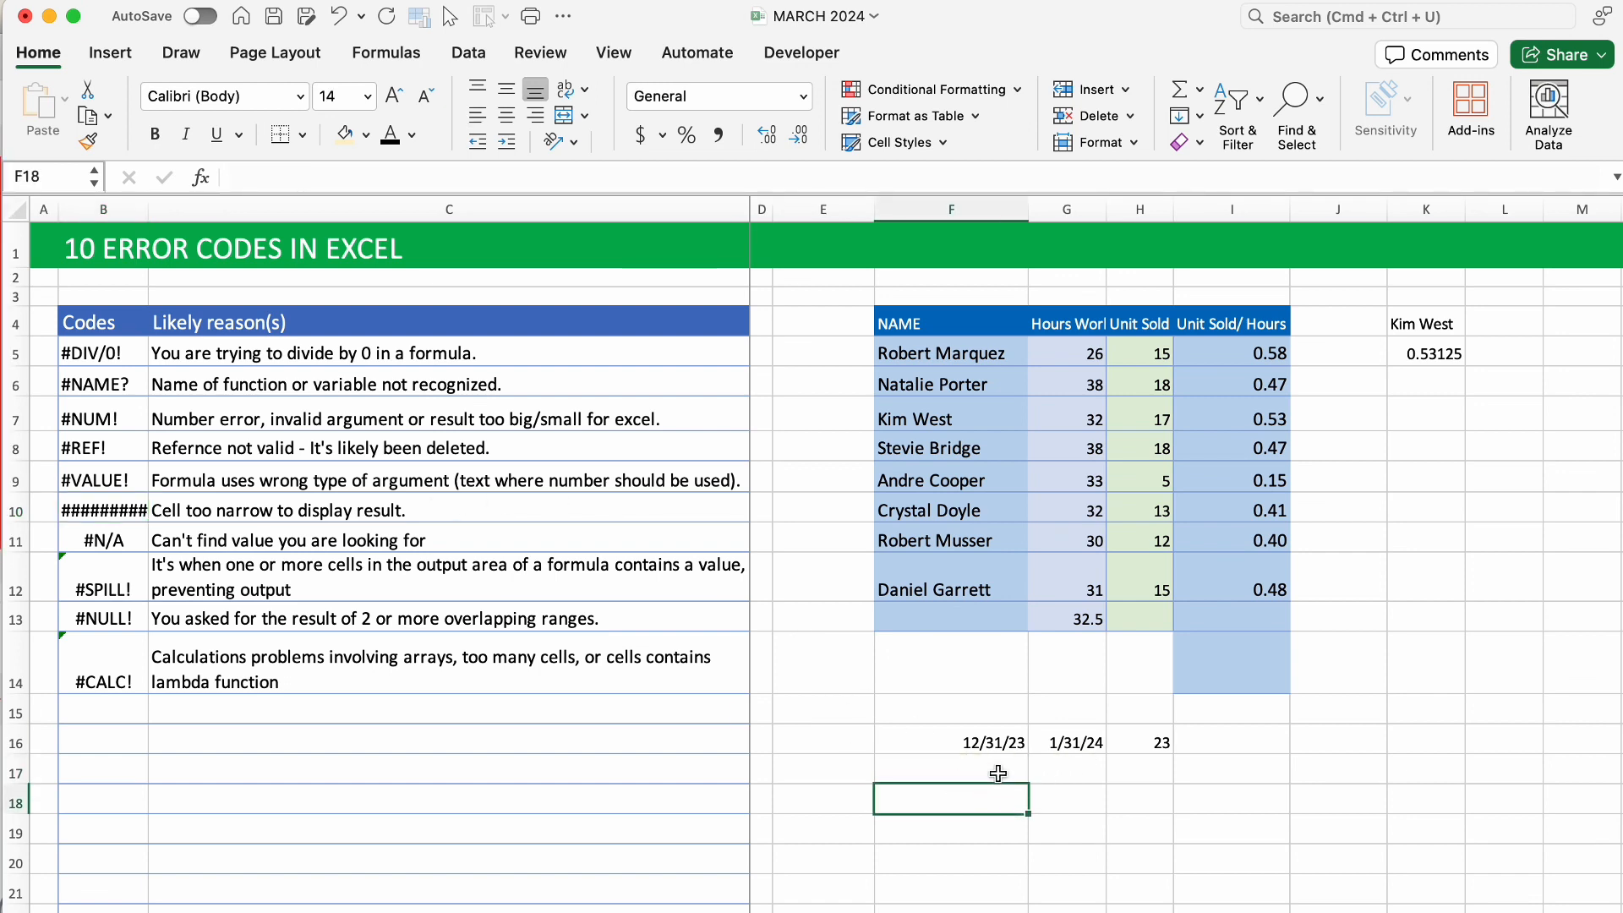
{"action": "left_click", "coordinate": [1163, 802]}
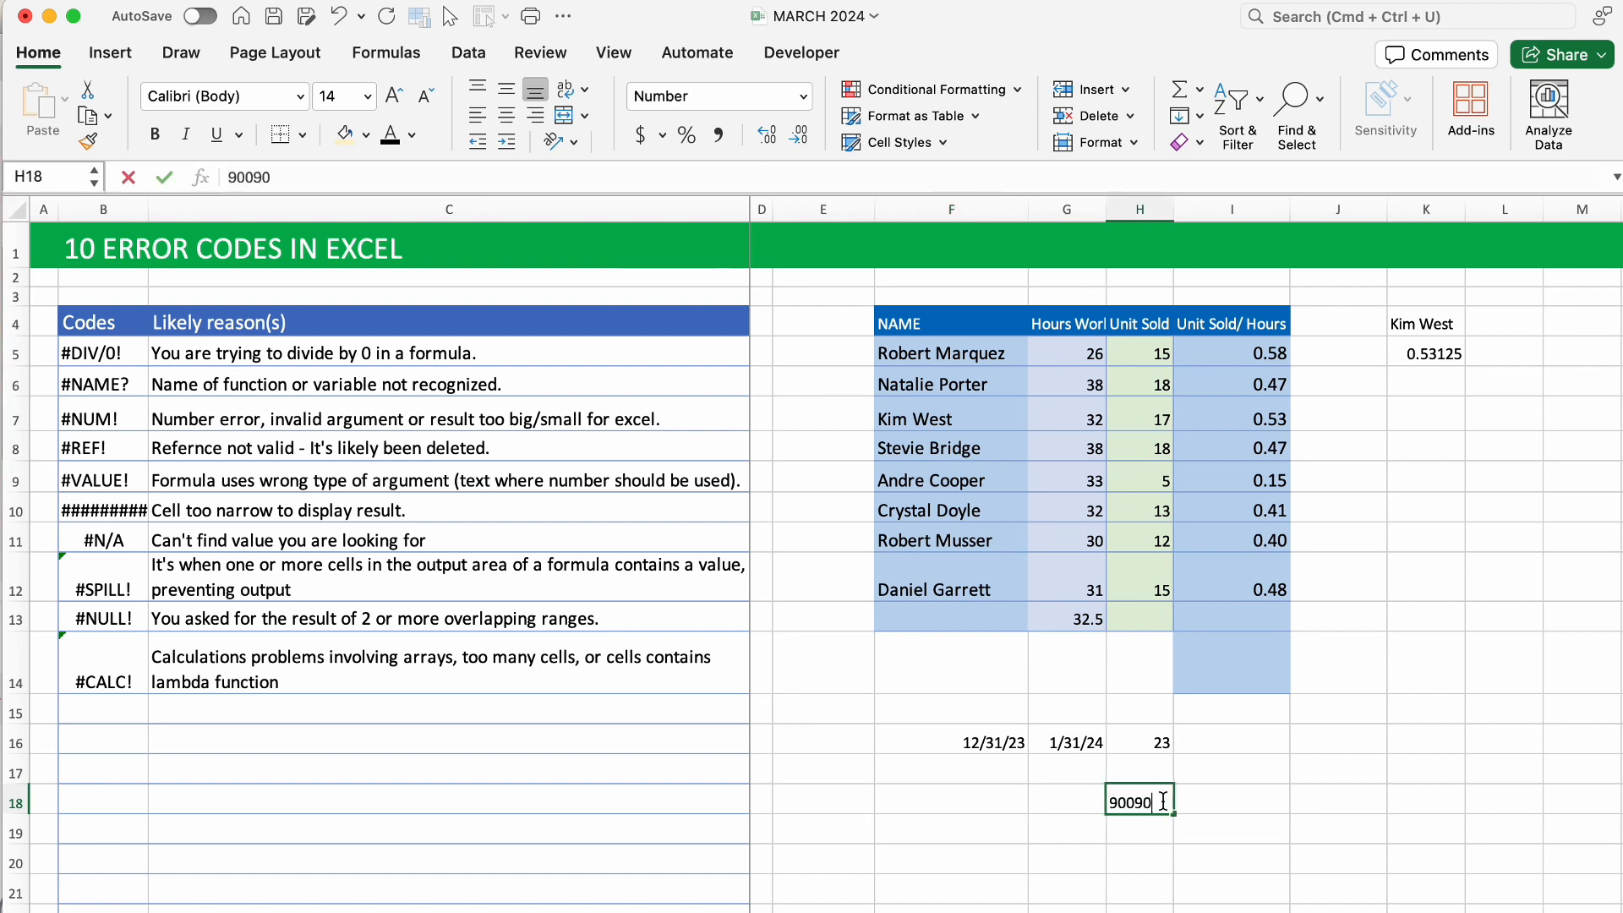
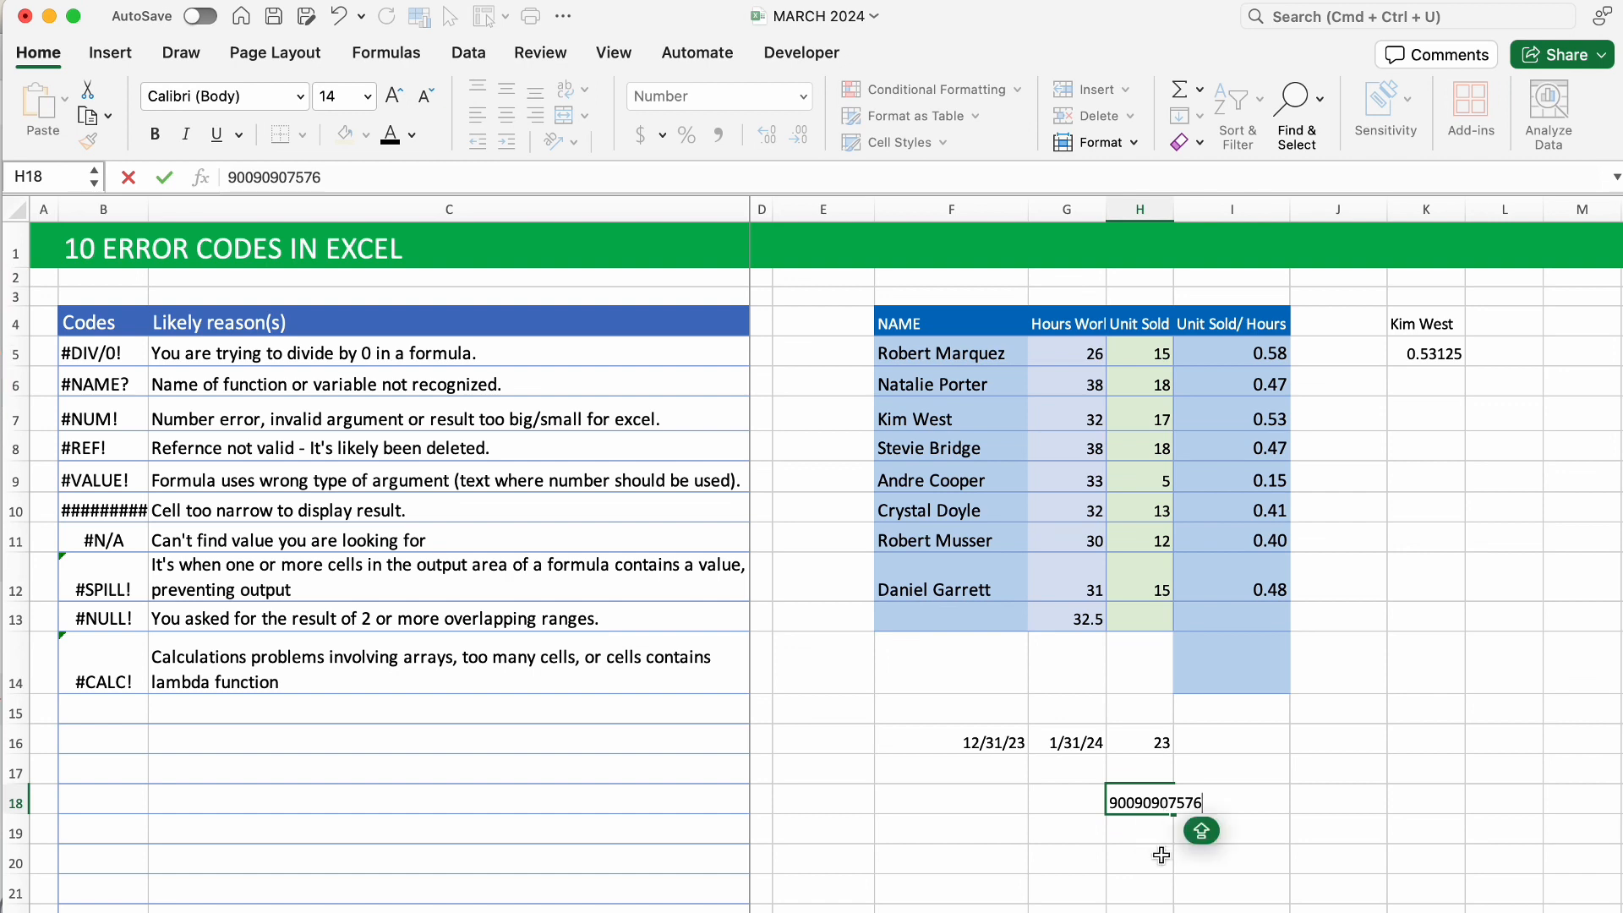
{"action": "left_click", "coordinate": [1160, 856]}
{"action": "left_click", "coordinate": [1159, 805]}
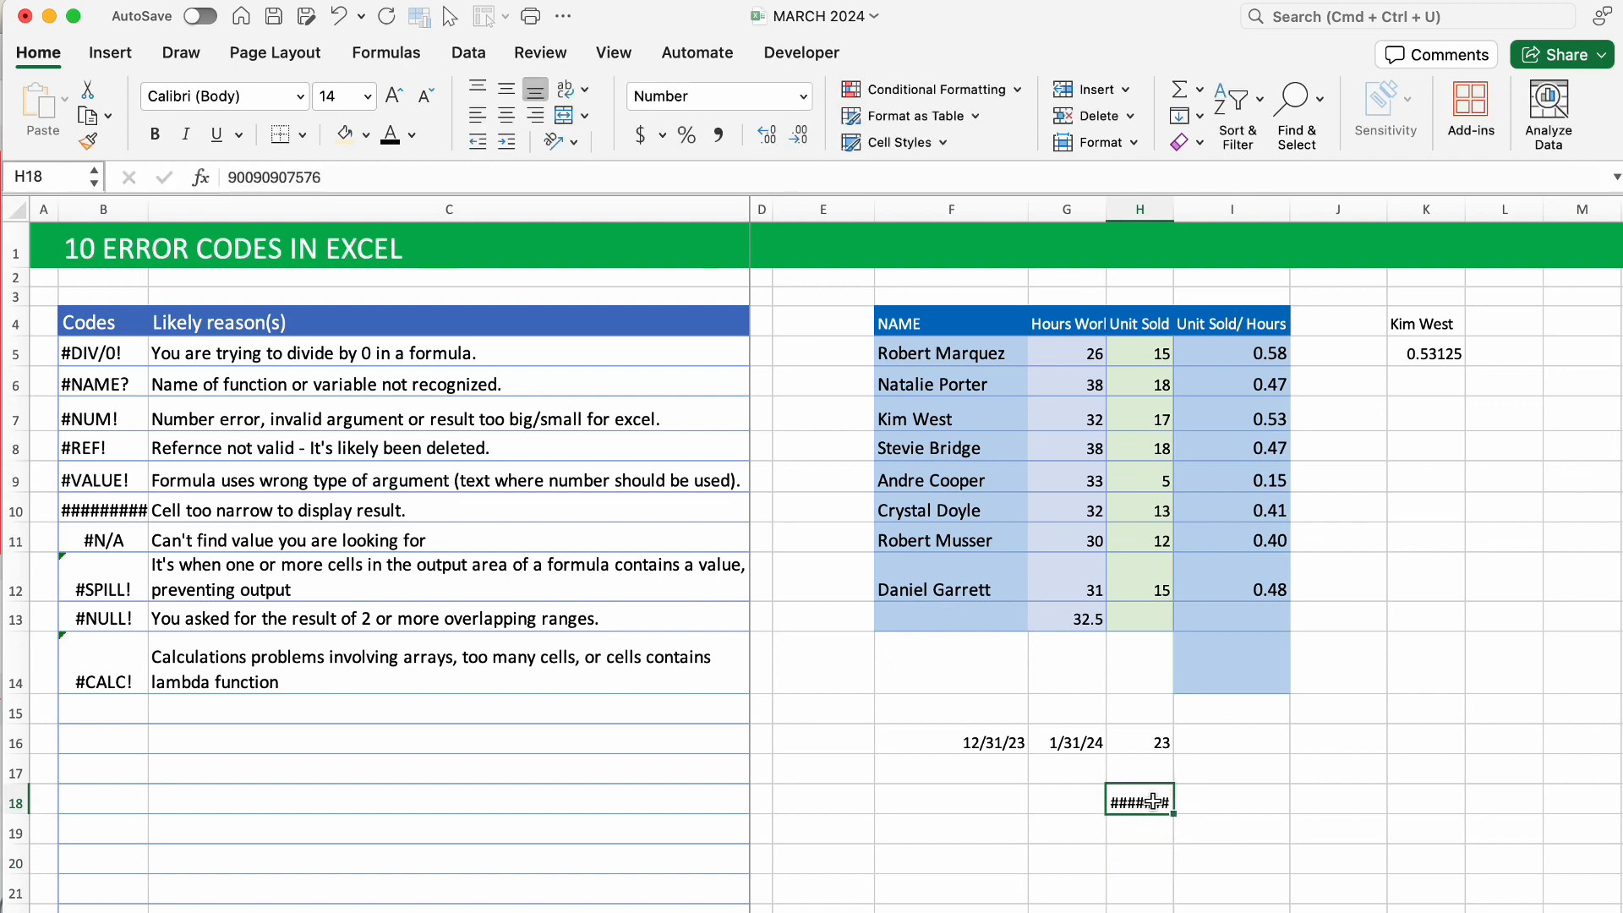
{"action": "left_click_drag", "start_coordinate": [1174, 210], "coordinate": [1235, 210]}
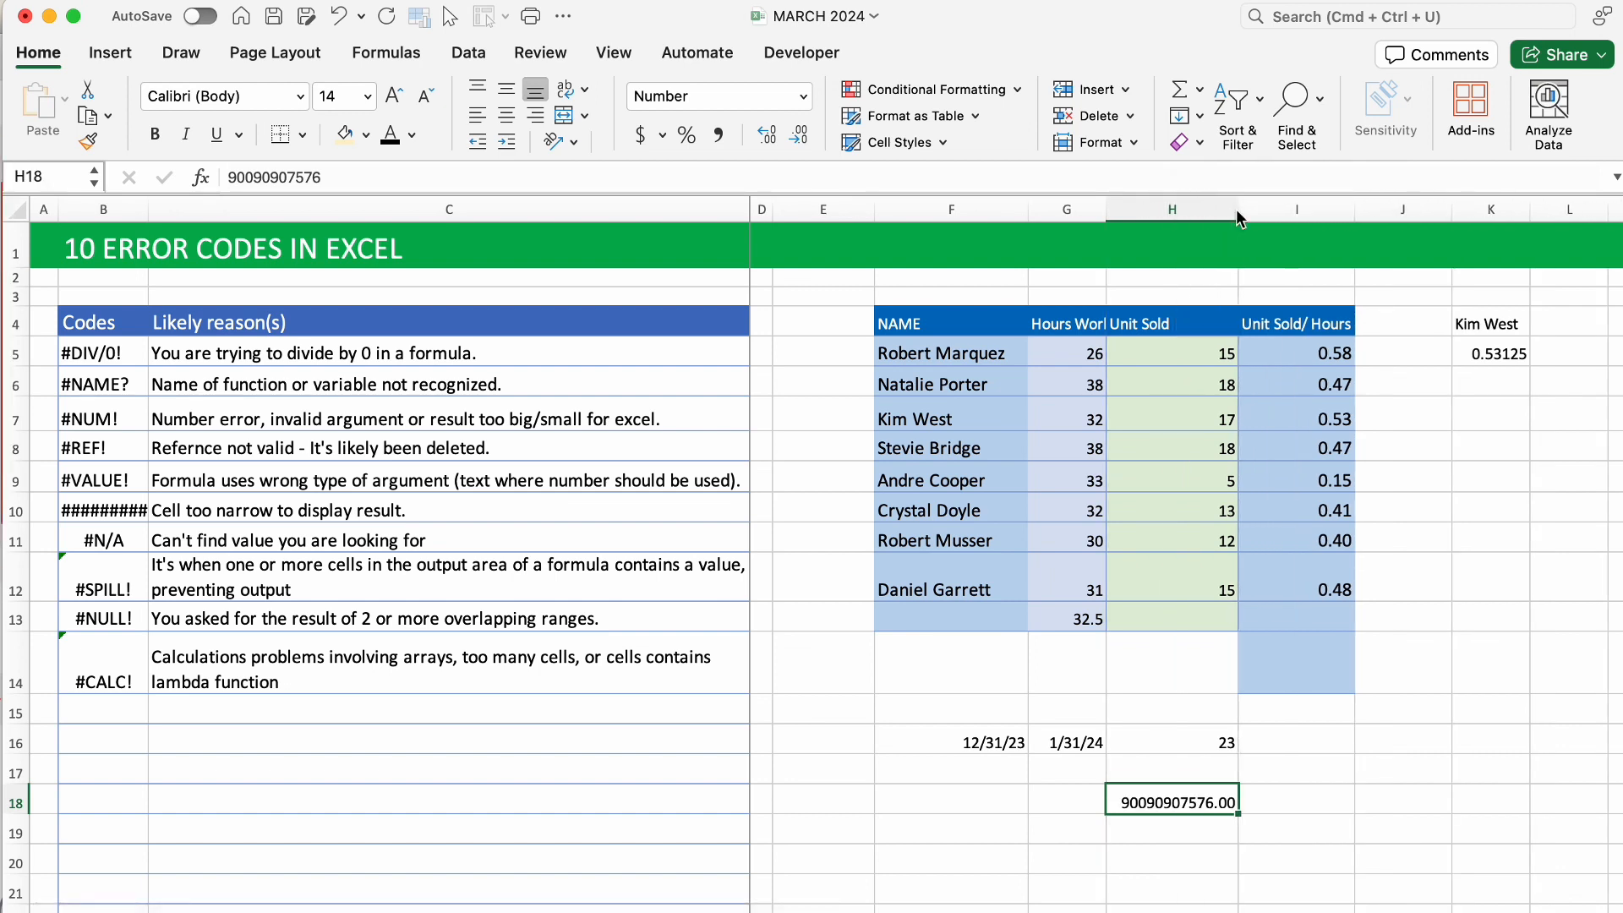
{"action": "left_click_drag", "start_coordinate": [1236, 210], "coordinate": [1176, 208]}
{"action": "key", "text": "Delete"}
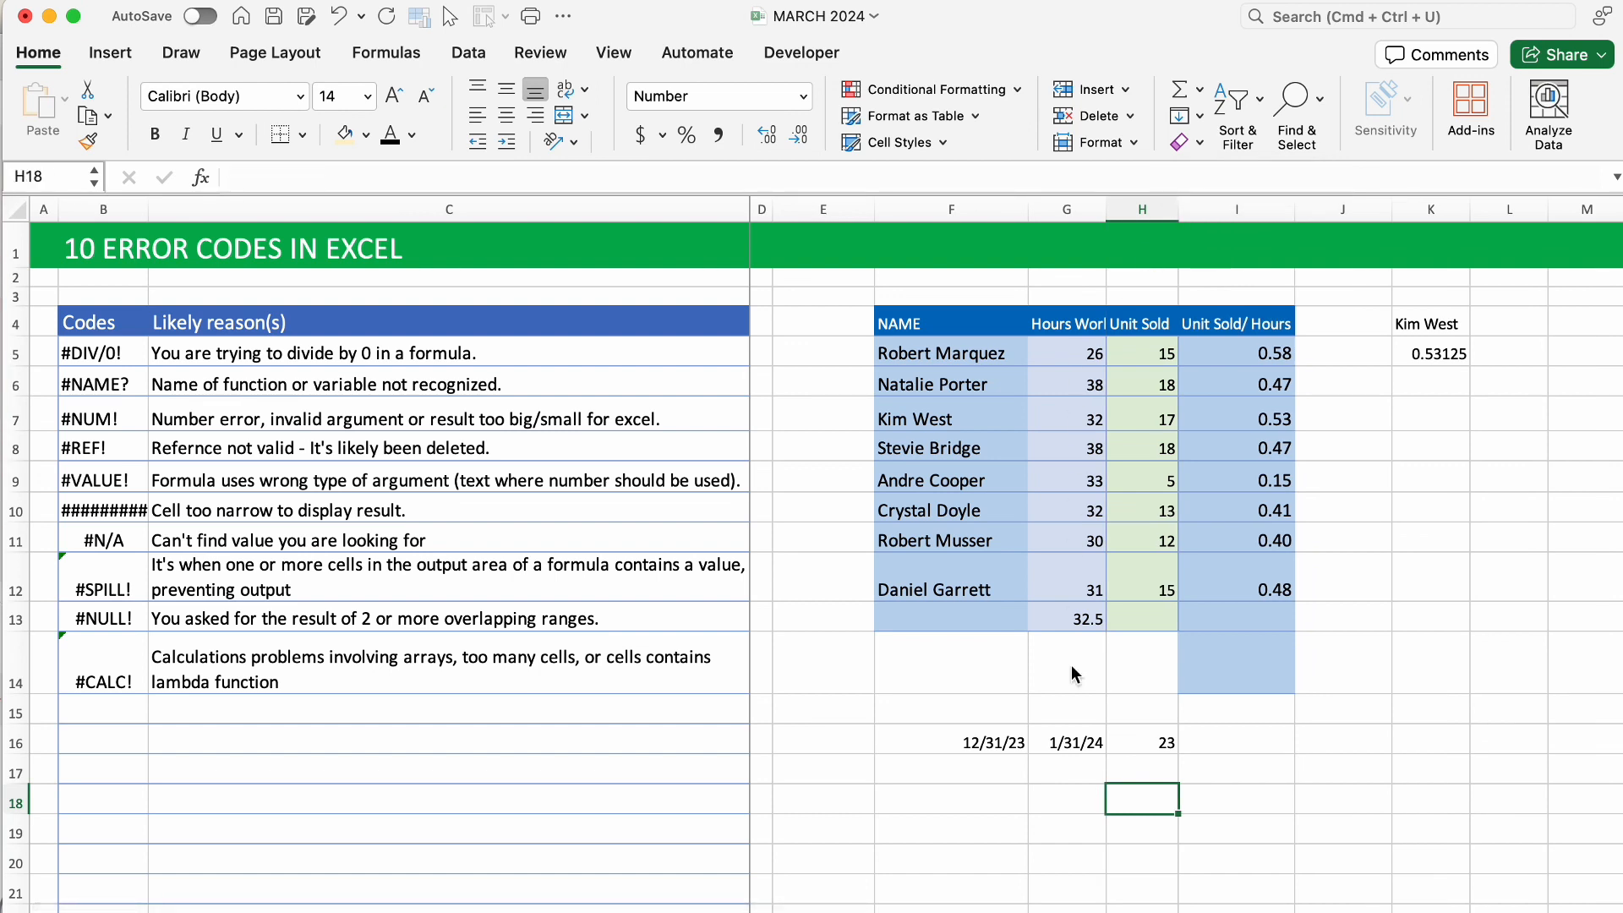
{"action": "left_click", "coordinate": [954, 801]}
Enter 700 in F18 and 900000 in G18.
{"action": "type", "text": "700"}
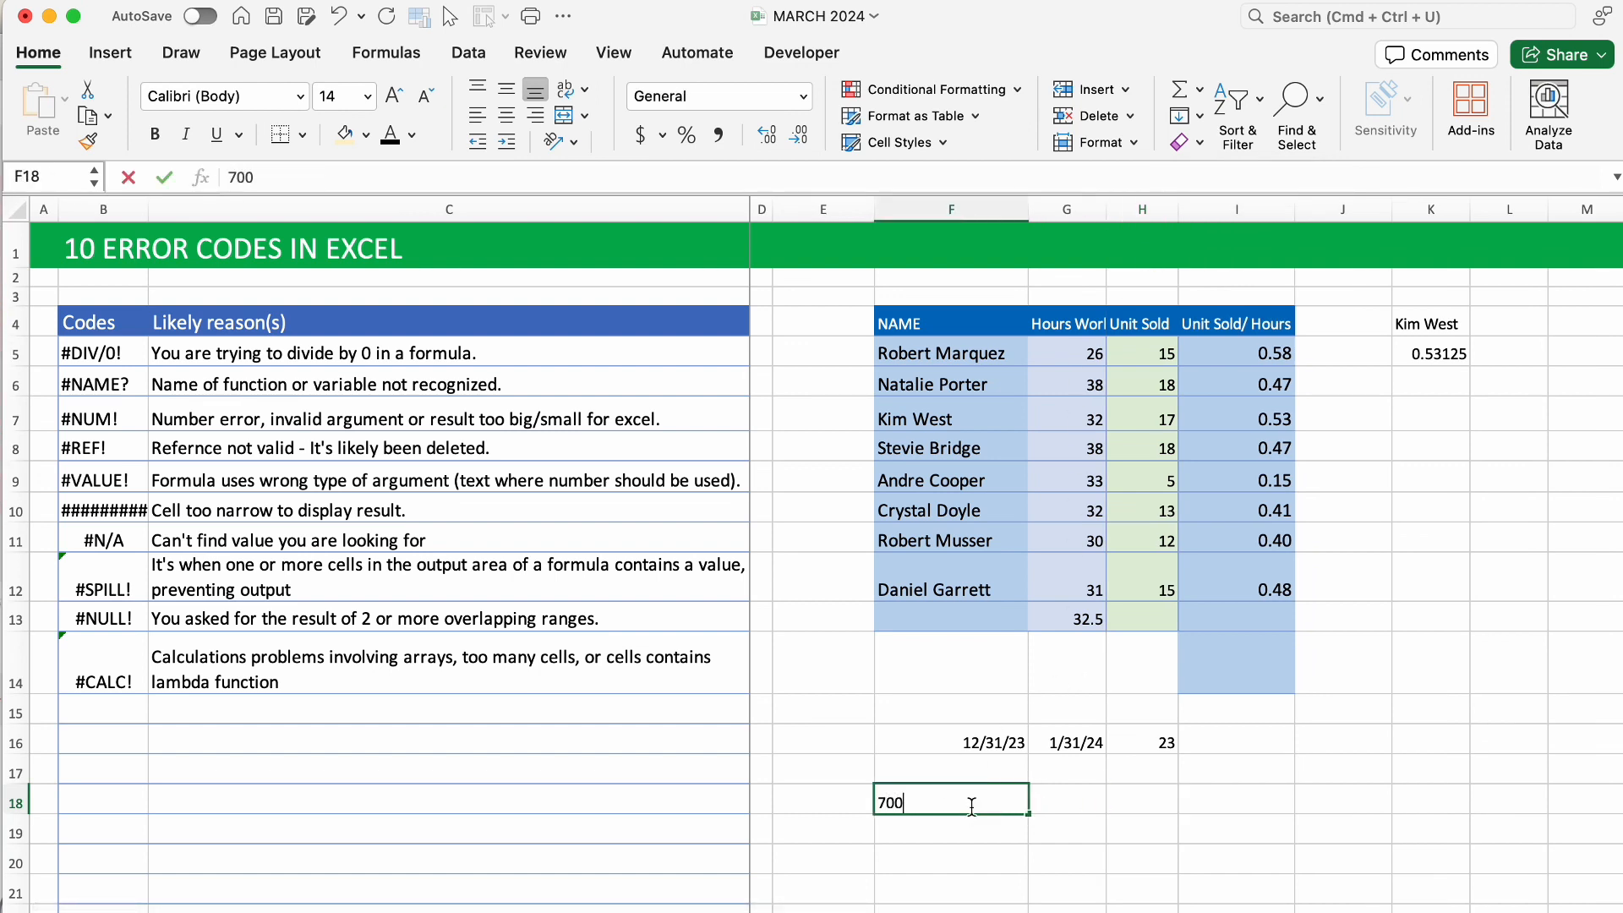
{"action": "left_click", "coordinate": [1062, 801]}
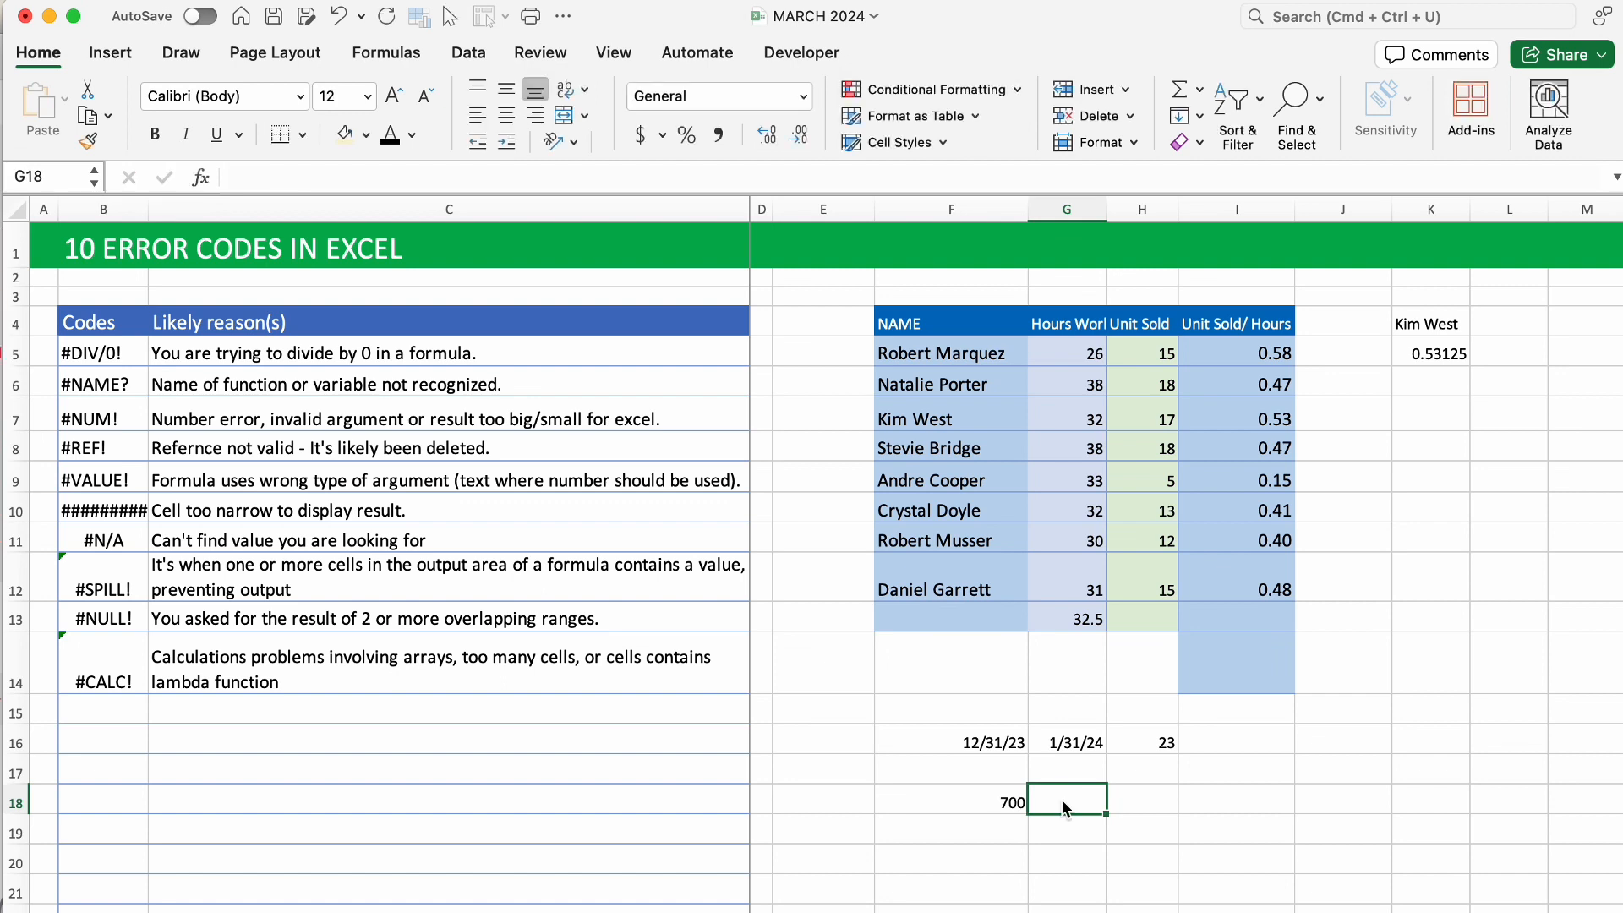
{"action": "type", "text": "900000"}
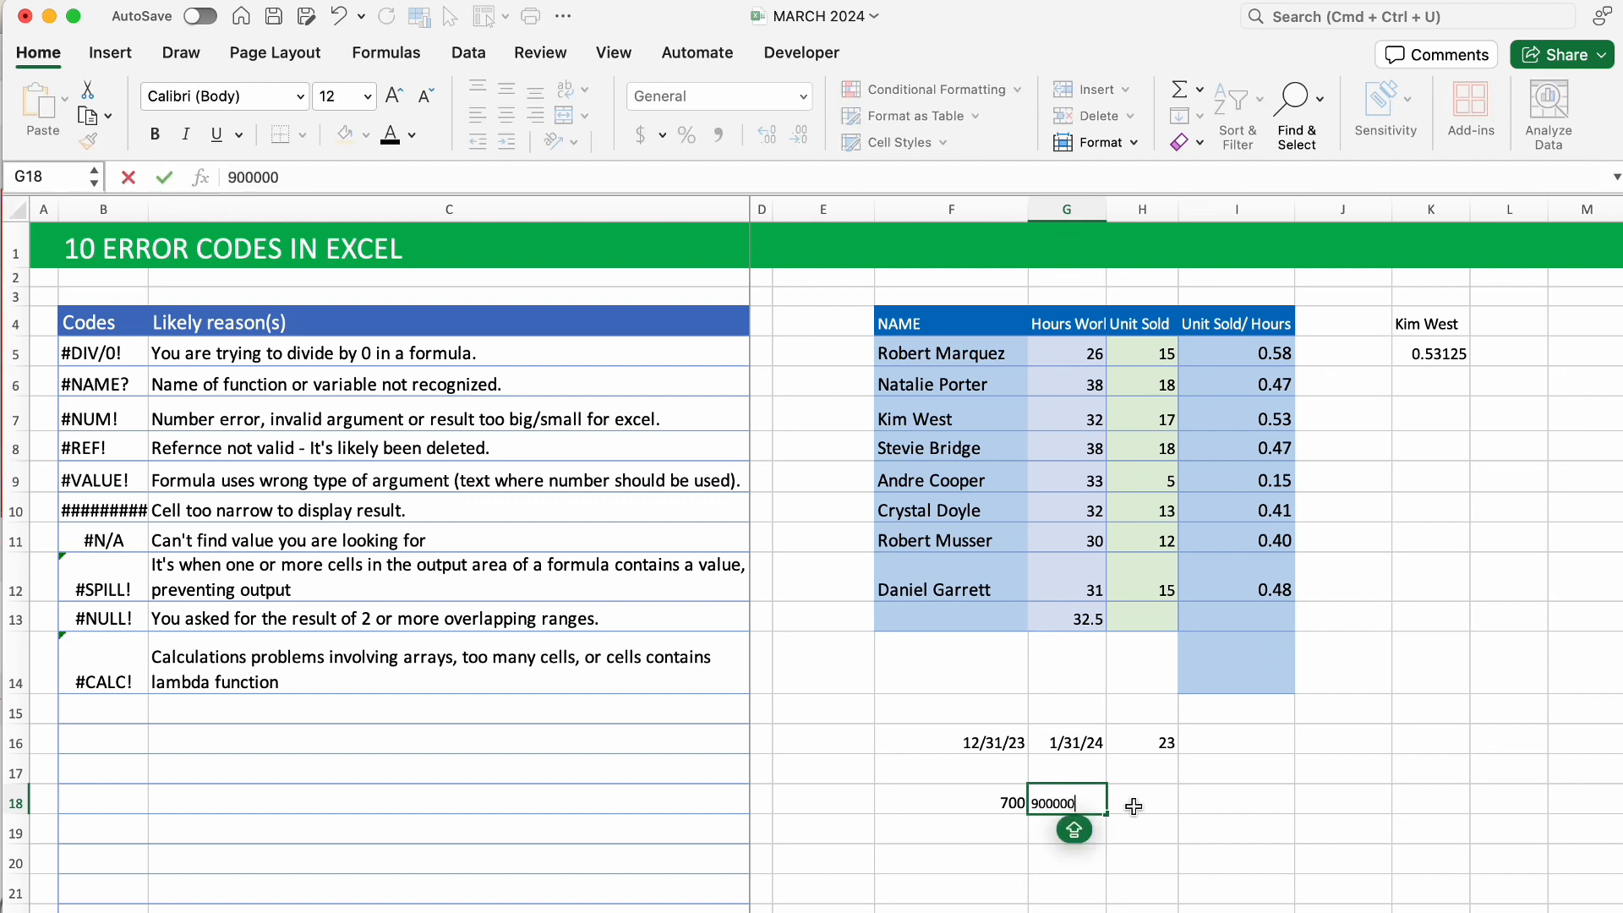
{"action": "left_click", "coordinate": [1136, 808]}
Enter =F18*G18 in H18, showing ######## in the narrow column; widen column H, then undo.
{"action": "type", "text": "="}
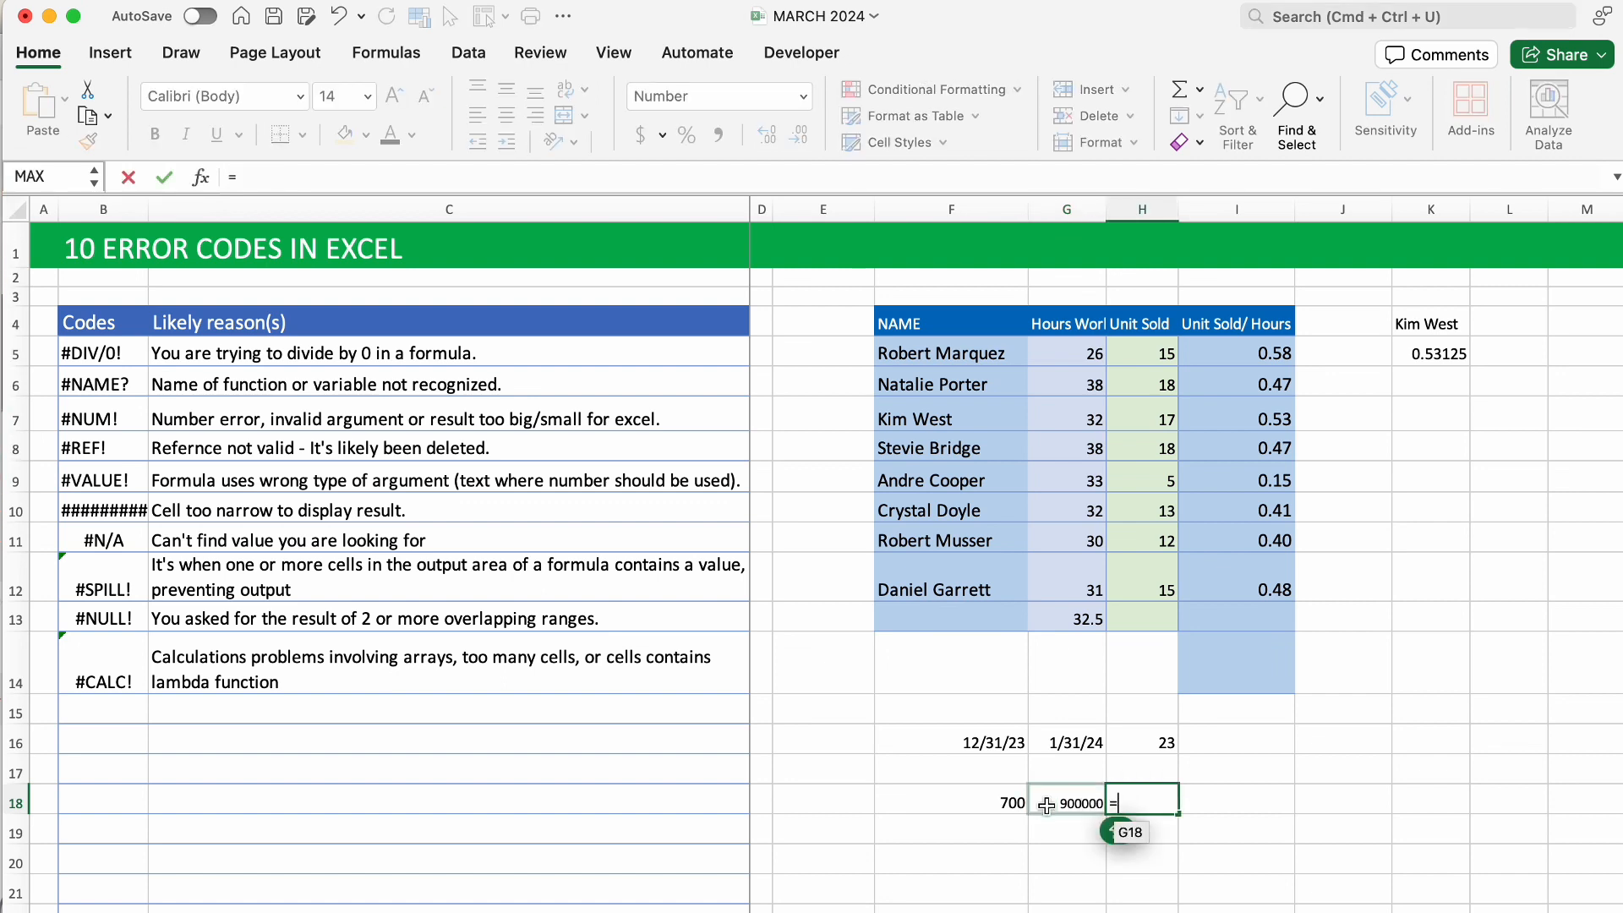
{"action": "left_click", "coordinate": [1020, 803]}
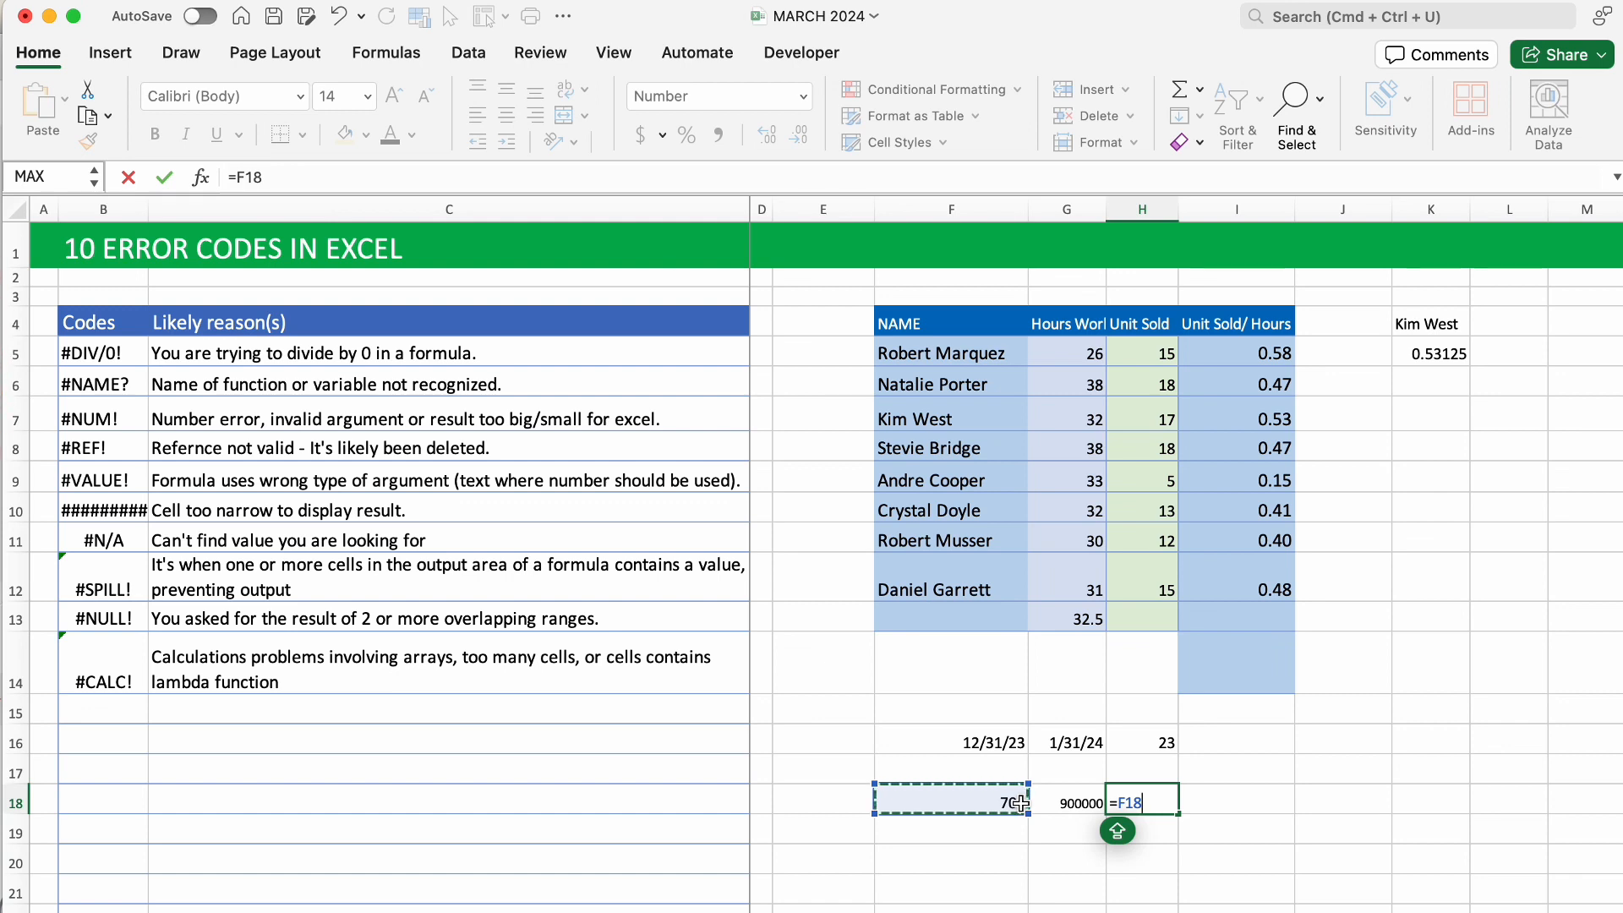
{"action": "left_click", "coordinate": [1157, 803]}
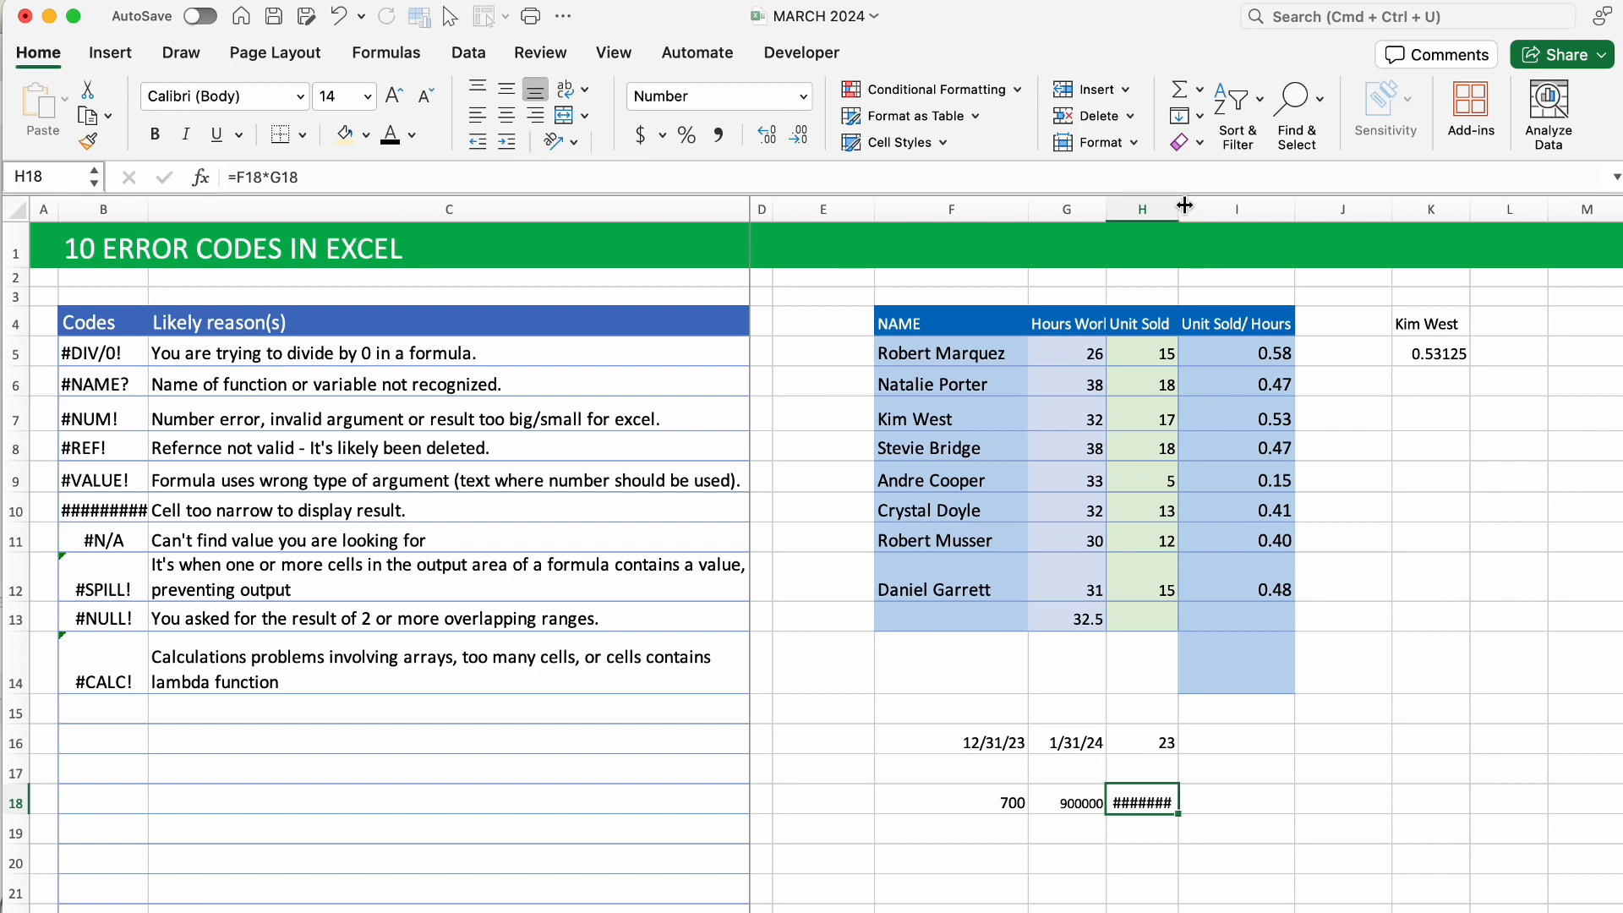
{"action": "left_click_drag", "start_coordinate": [1184, 205], "coordinate": [1236, 208]}
{"action": "key", "text": "super+z"}
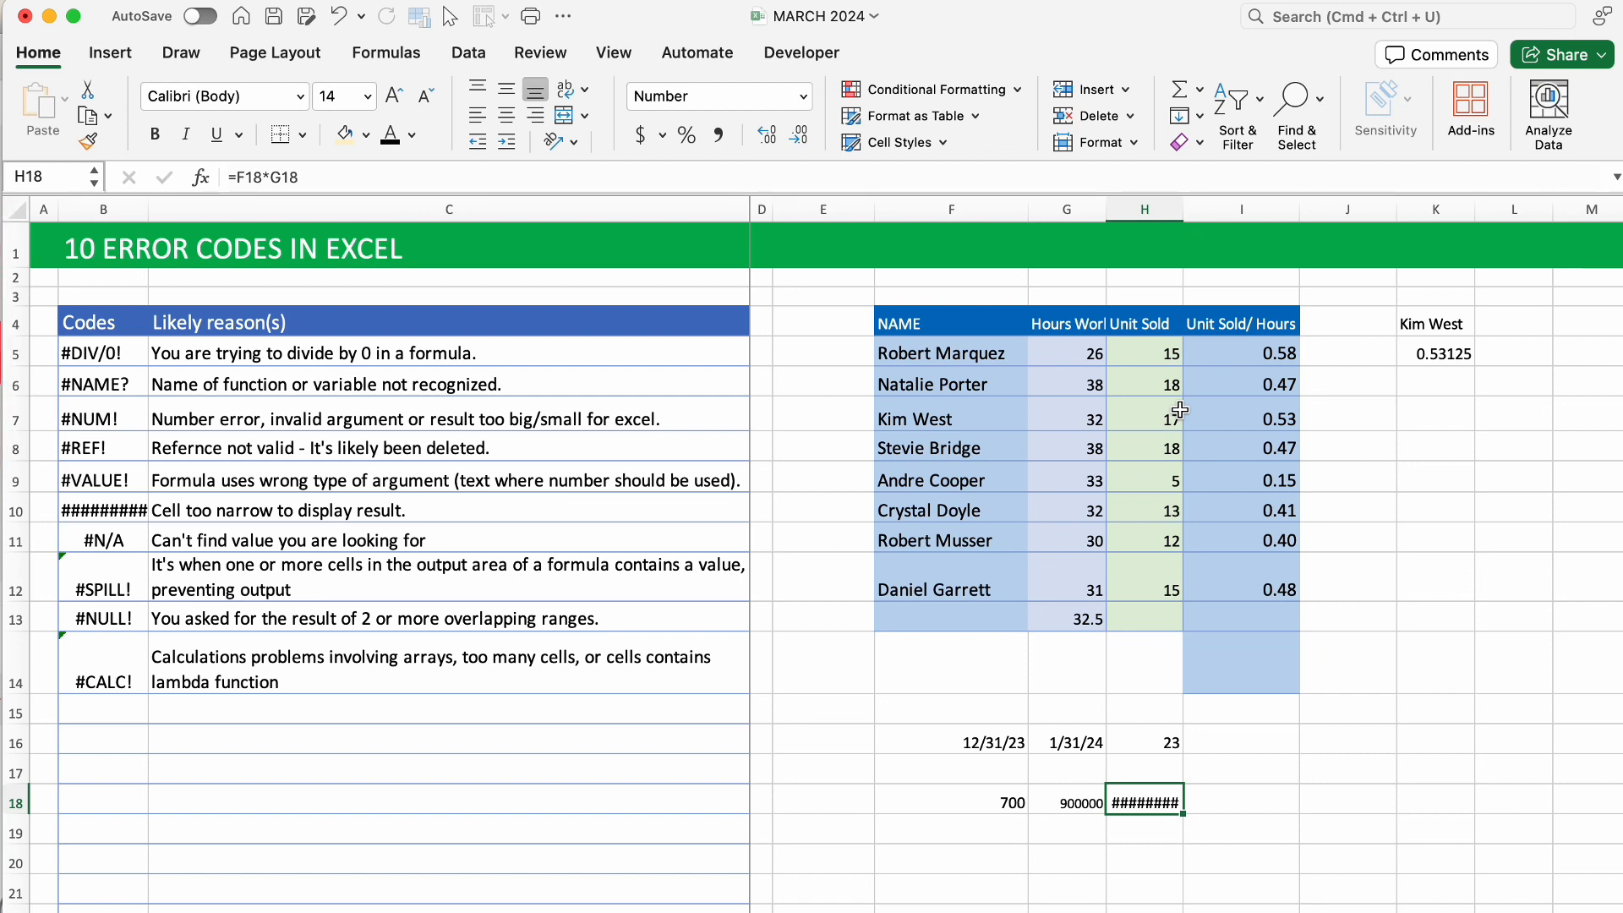
{"action": "left_click", "coordinate": [1445, 346]}
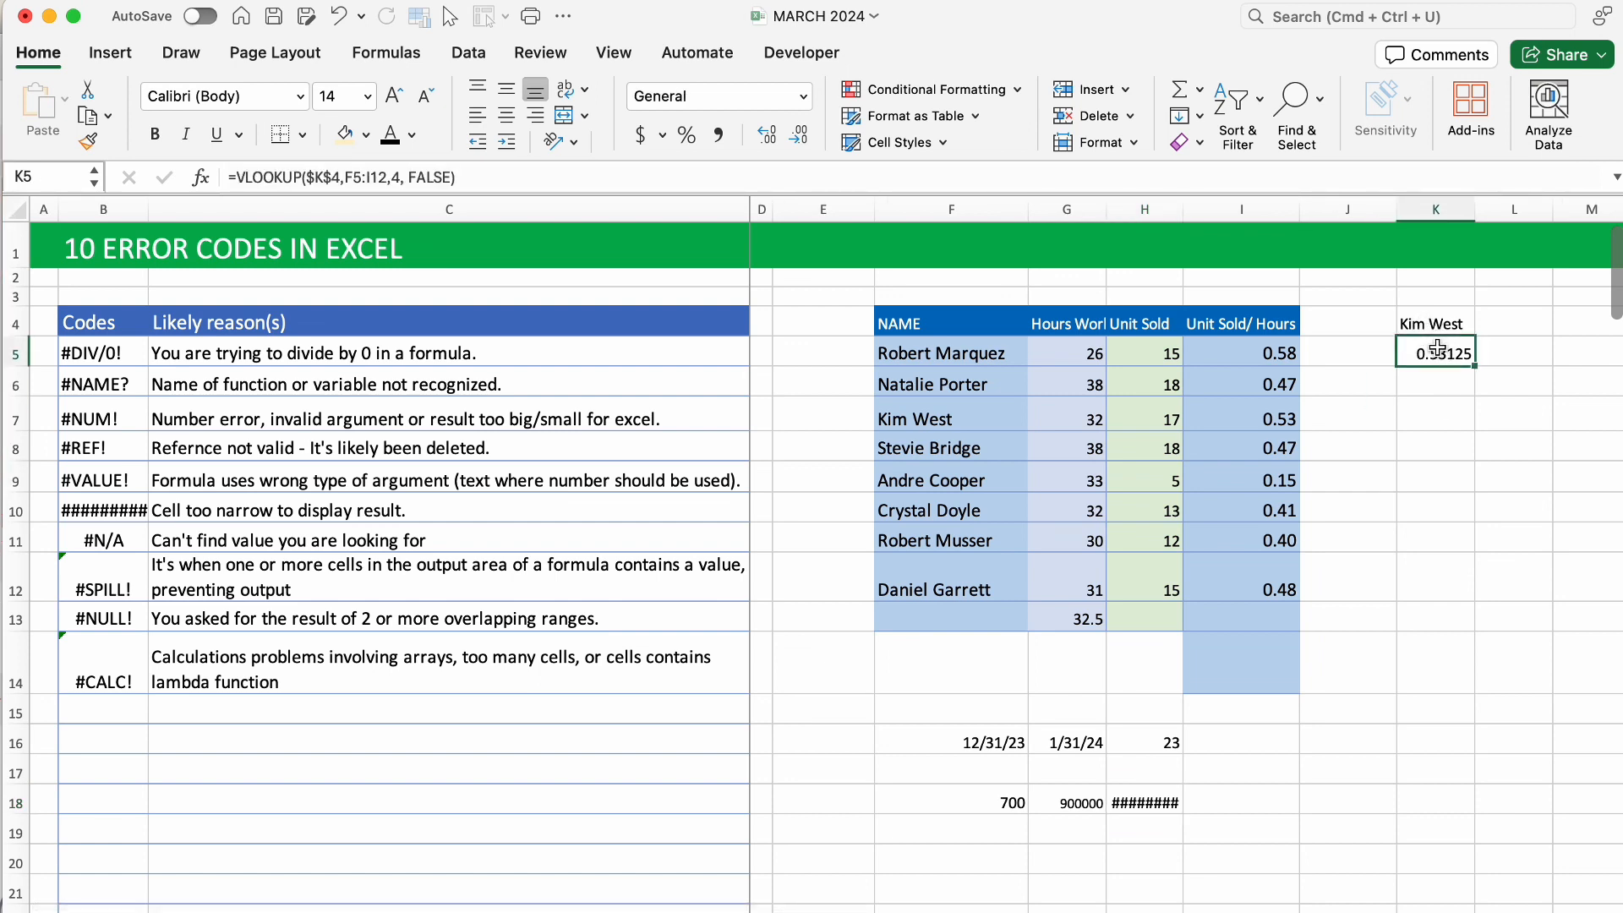
{"action": "left_click", "coordinate": [1446, 325]}
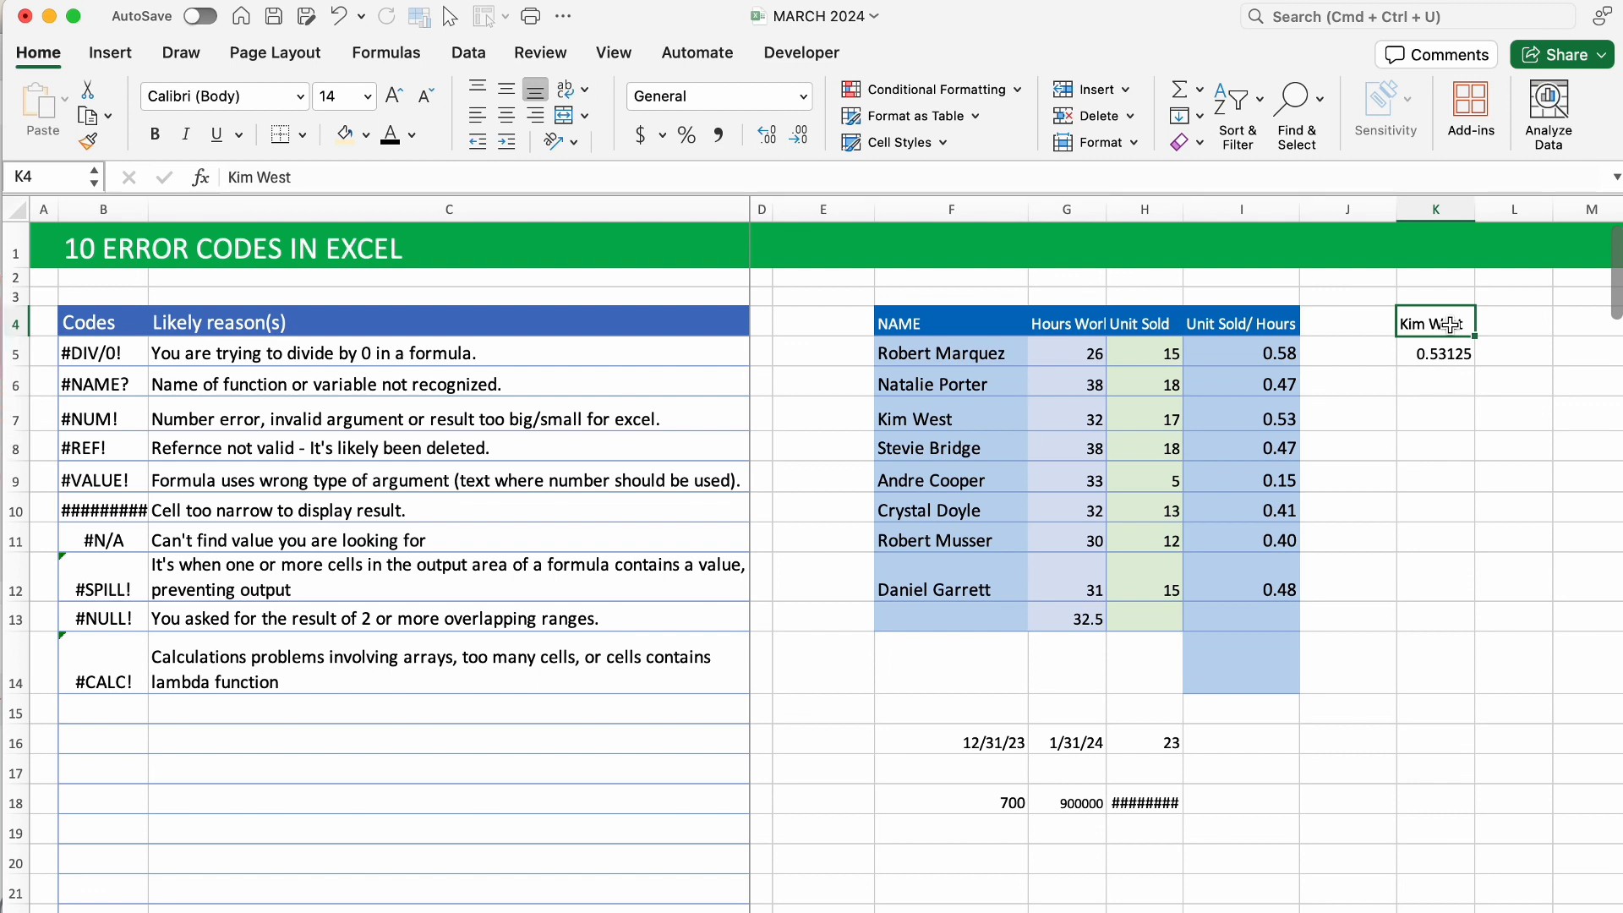
{"action": "double_click", "coordinate": [1464, 324]}
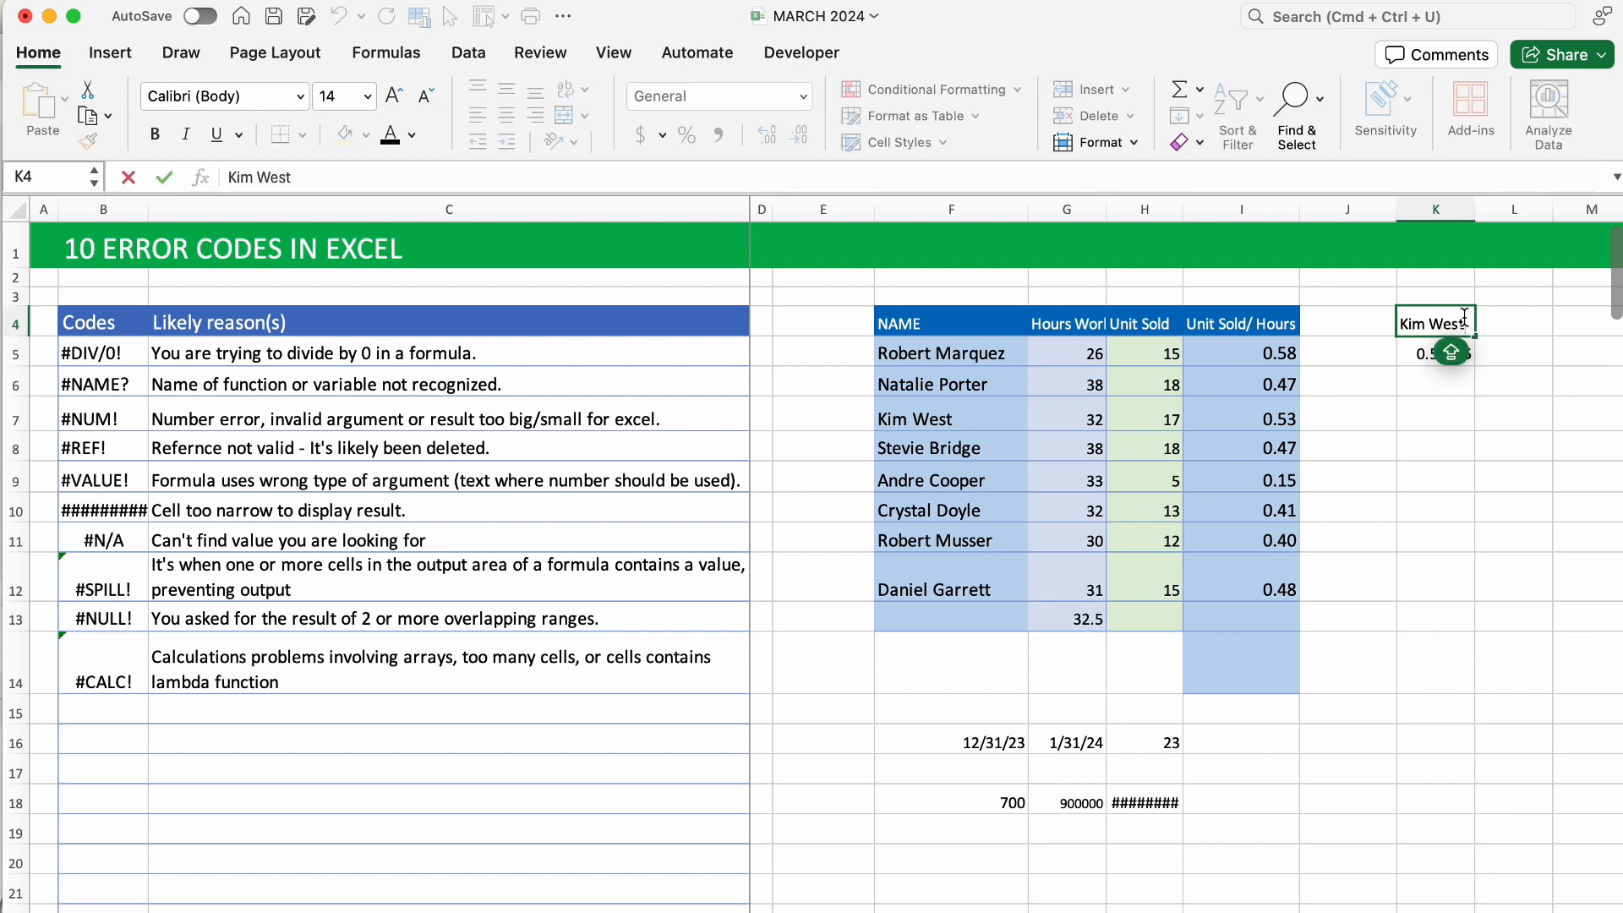
{"action": "key", "text": "BackSpace"}
{"action": "key", "text": "BackSpace"}
{"action": "key", "text": "BackSpace"}
{"action": "key", "text": "BackSpace"}
{"action": "key", "text": "BackSpace"}
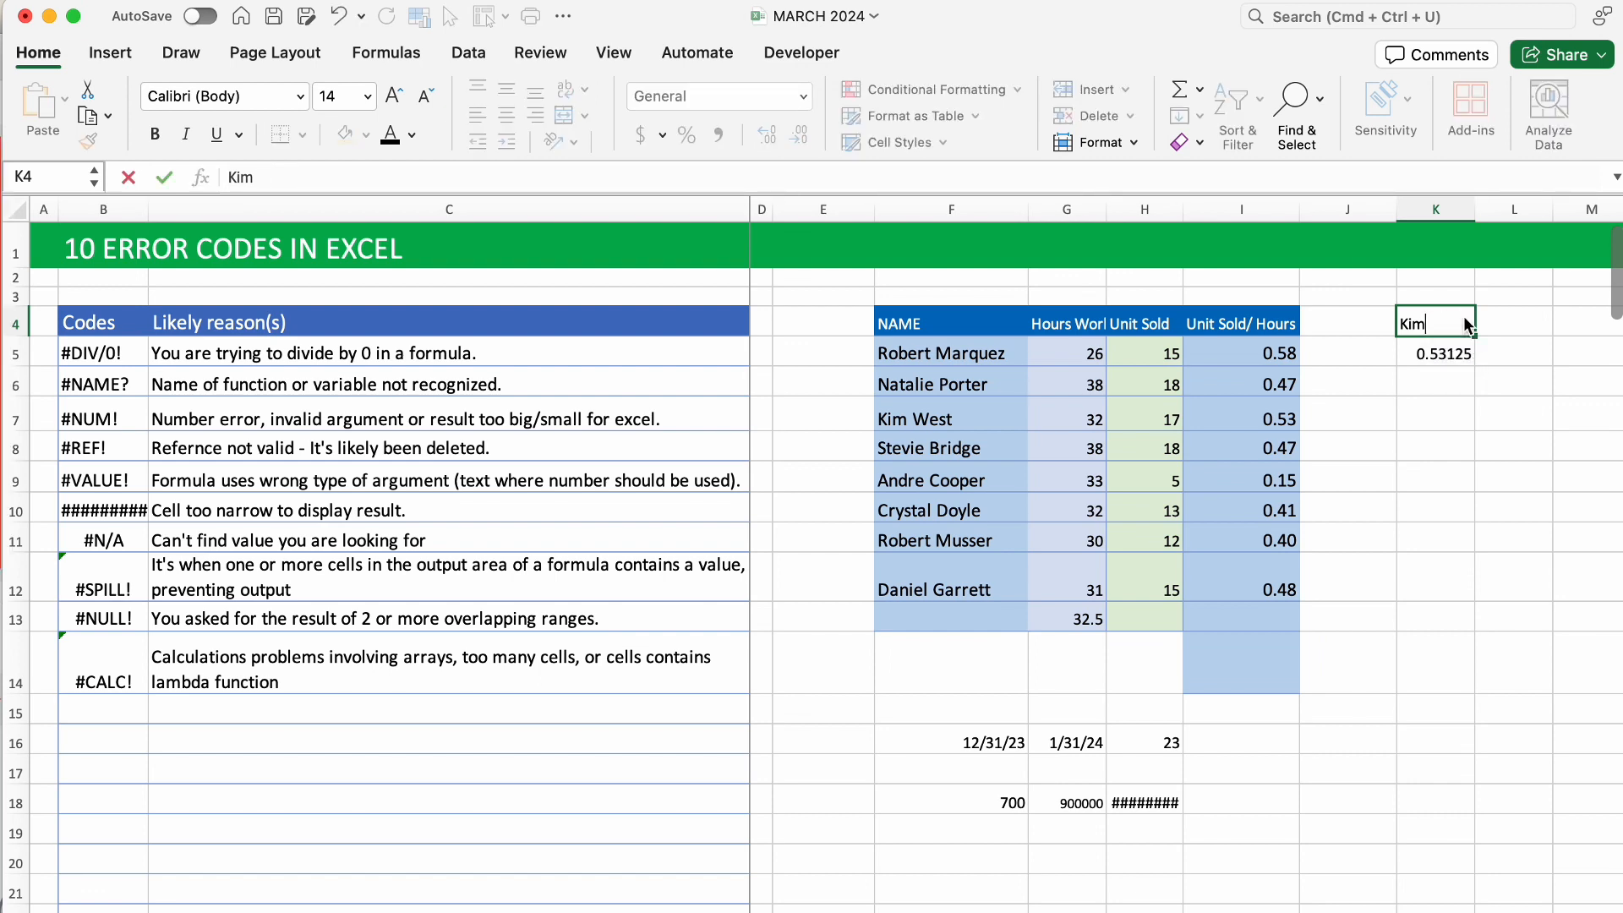
{"action": "key", "text": "BackSpace"}
{"action": "left_click", "coordinate": [1428, 354]}
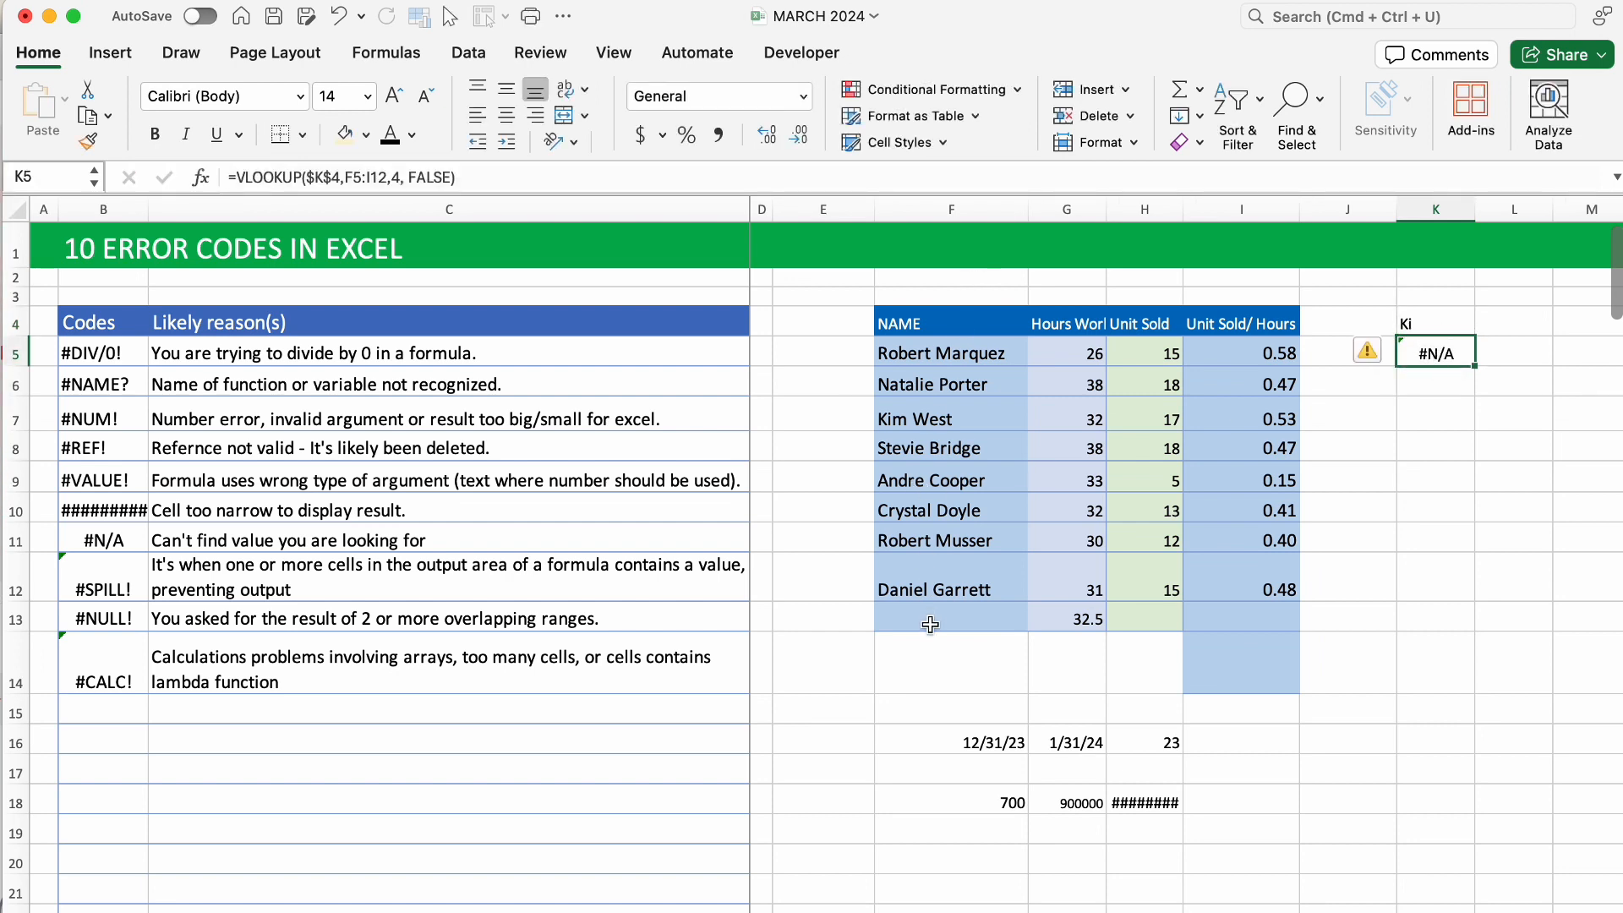
{"action": "key", "text": "super+z"}
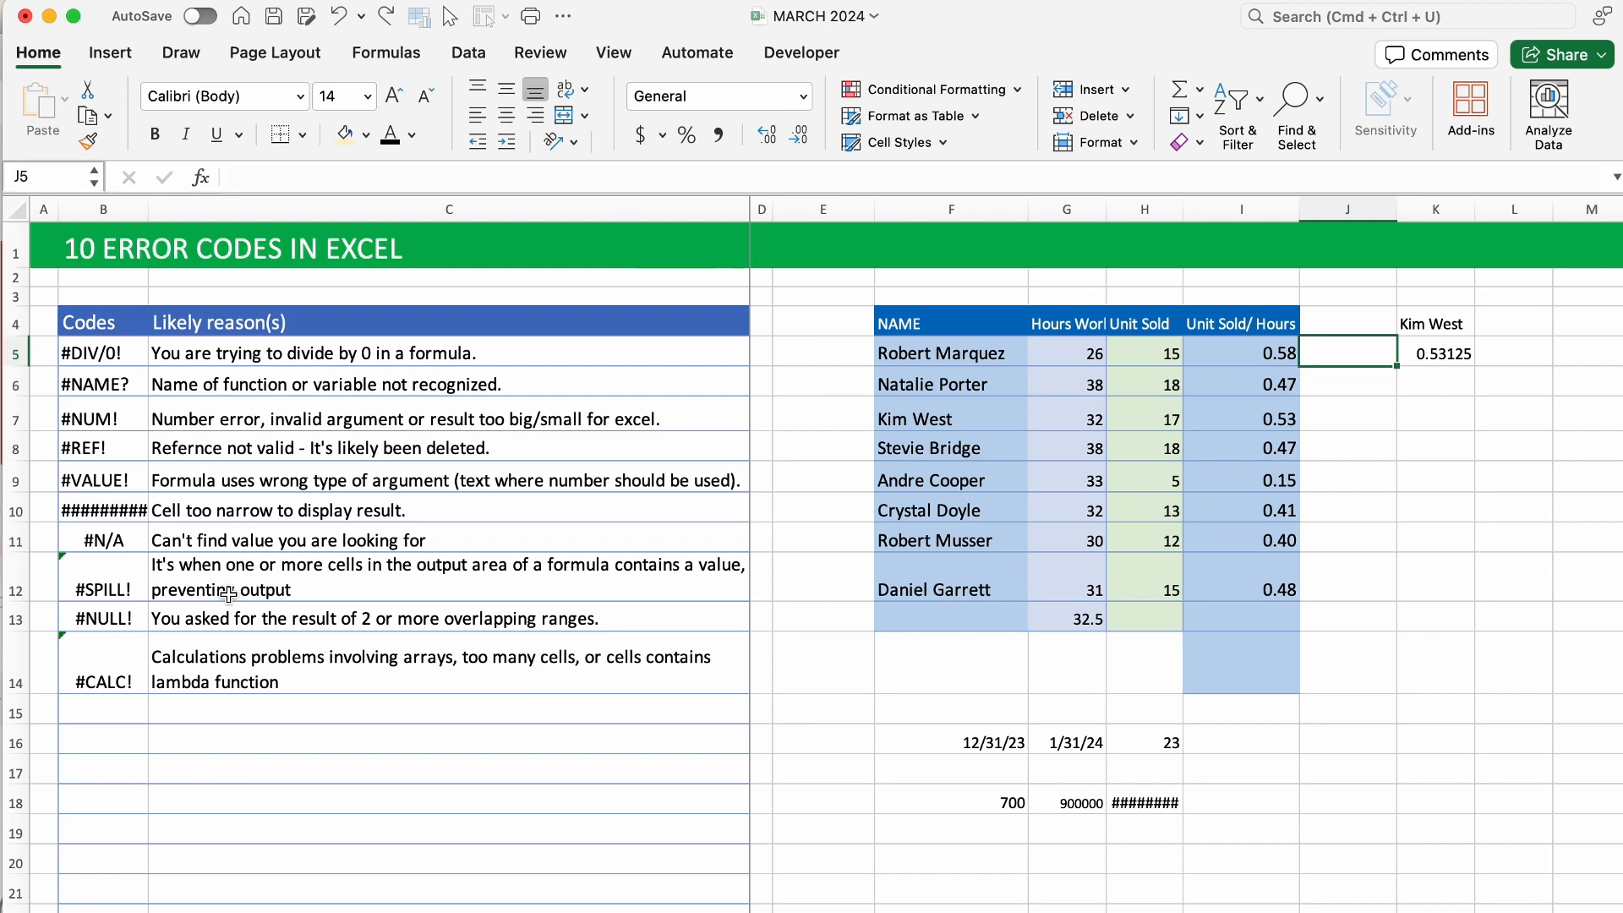
{"action": "type", "text": "=S"}
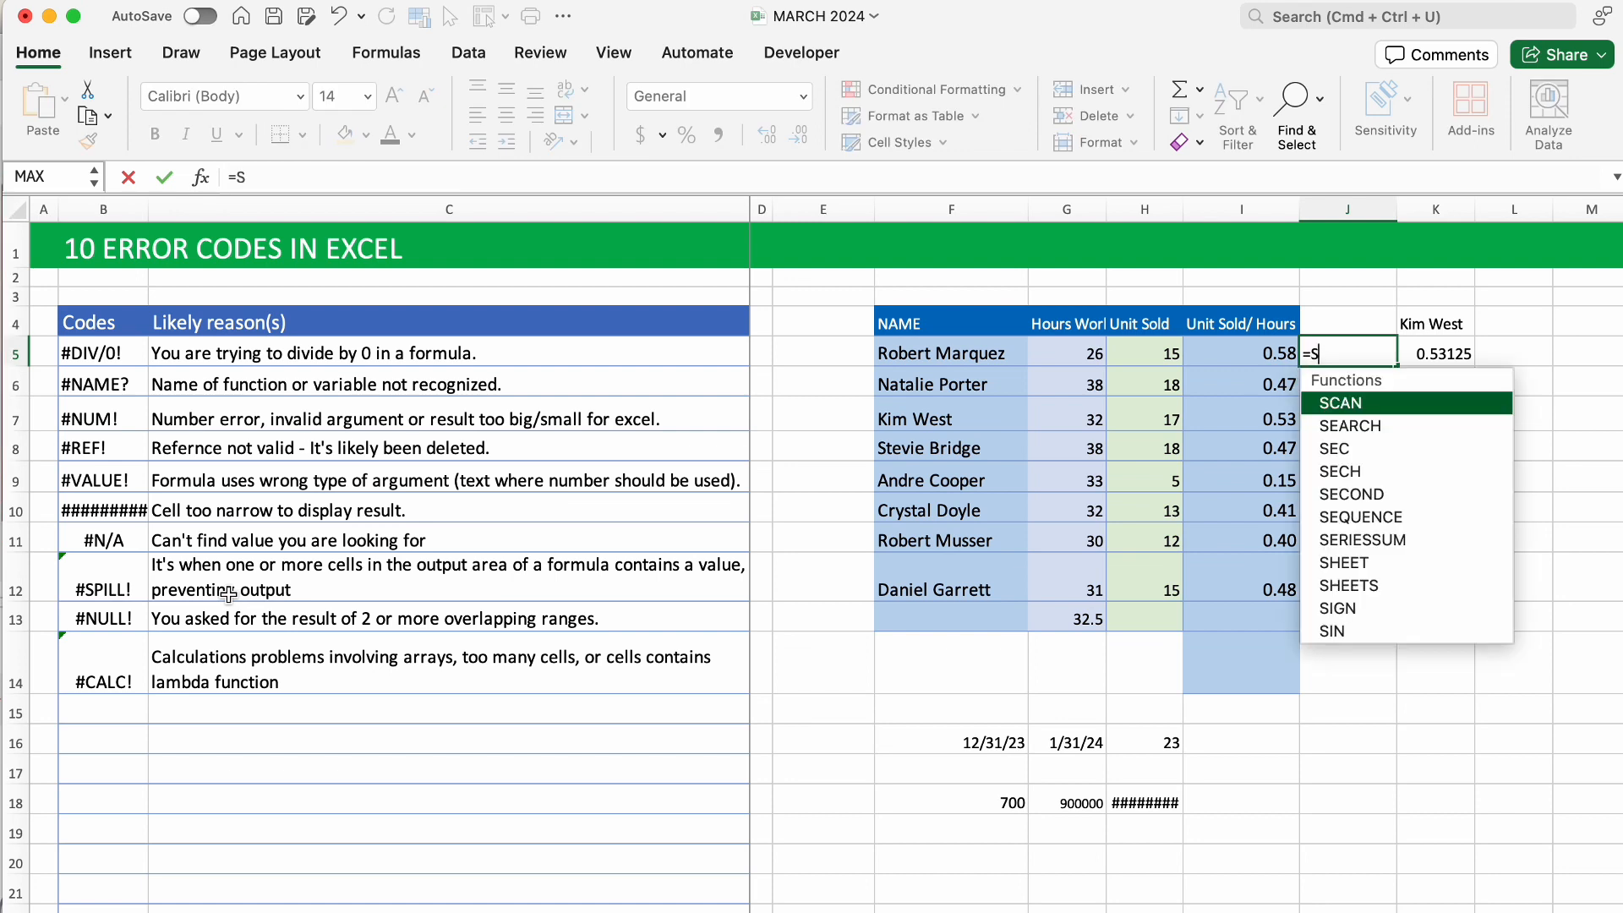
{"action": "type", "text": "ORT("}
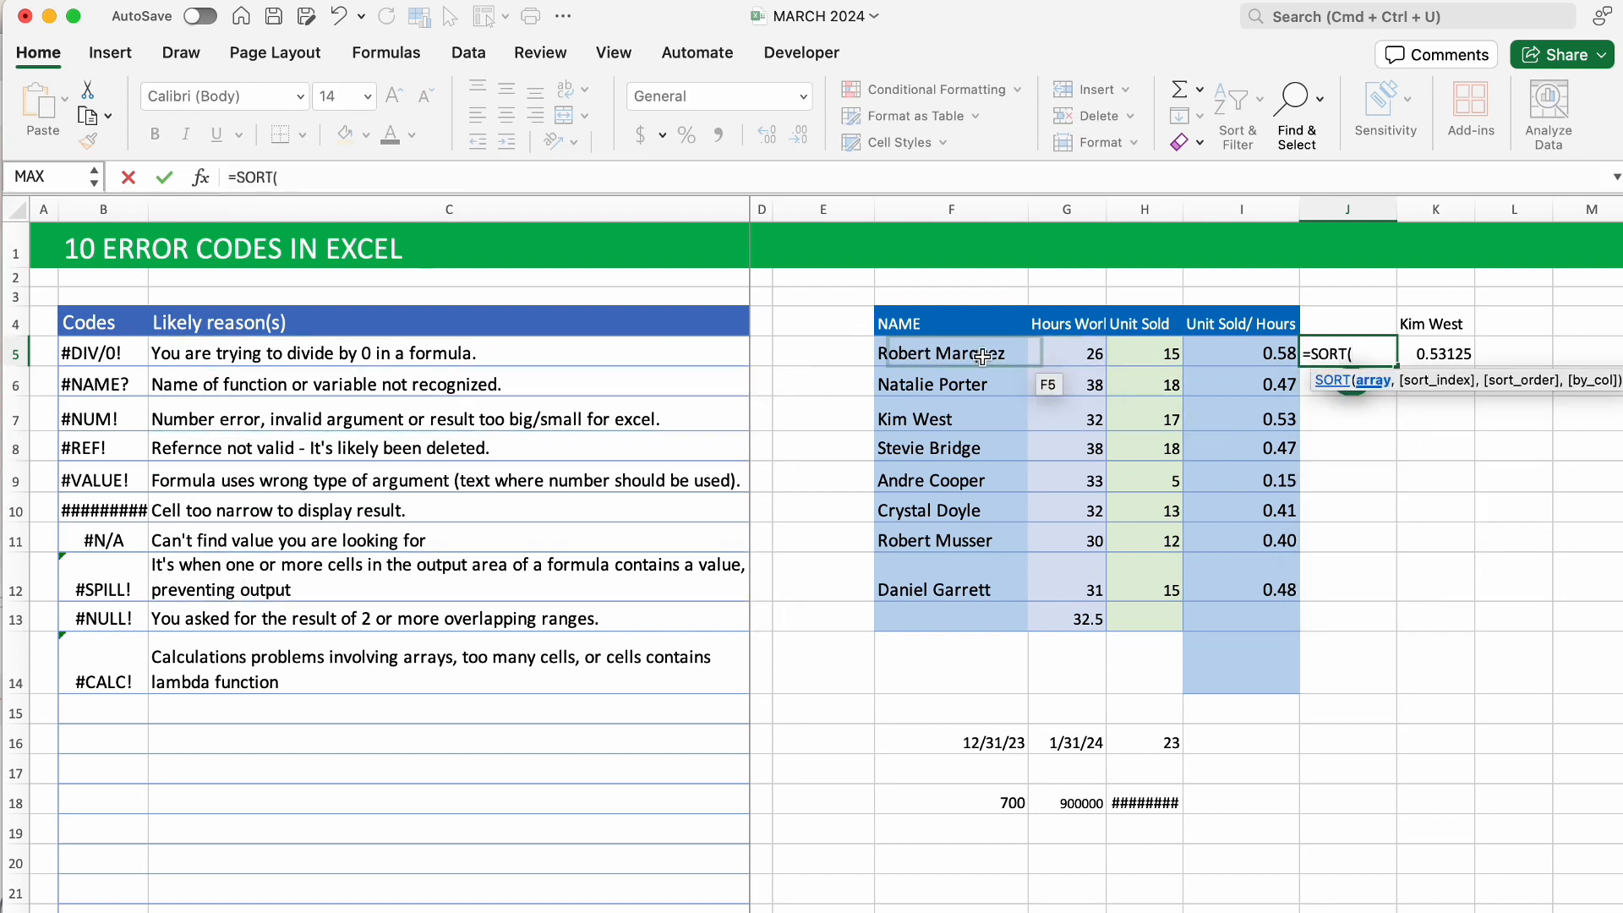
{"action": "left_click_drag", "start_coordinate": [981, 357], "coordinate": [1253, 574]}
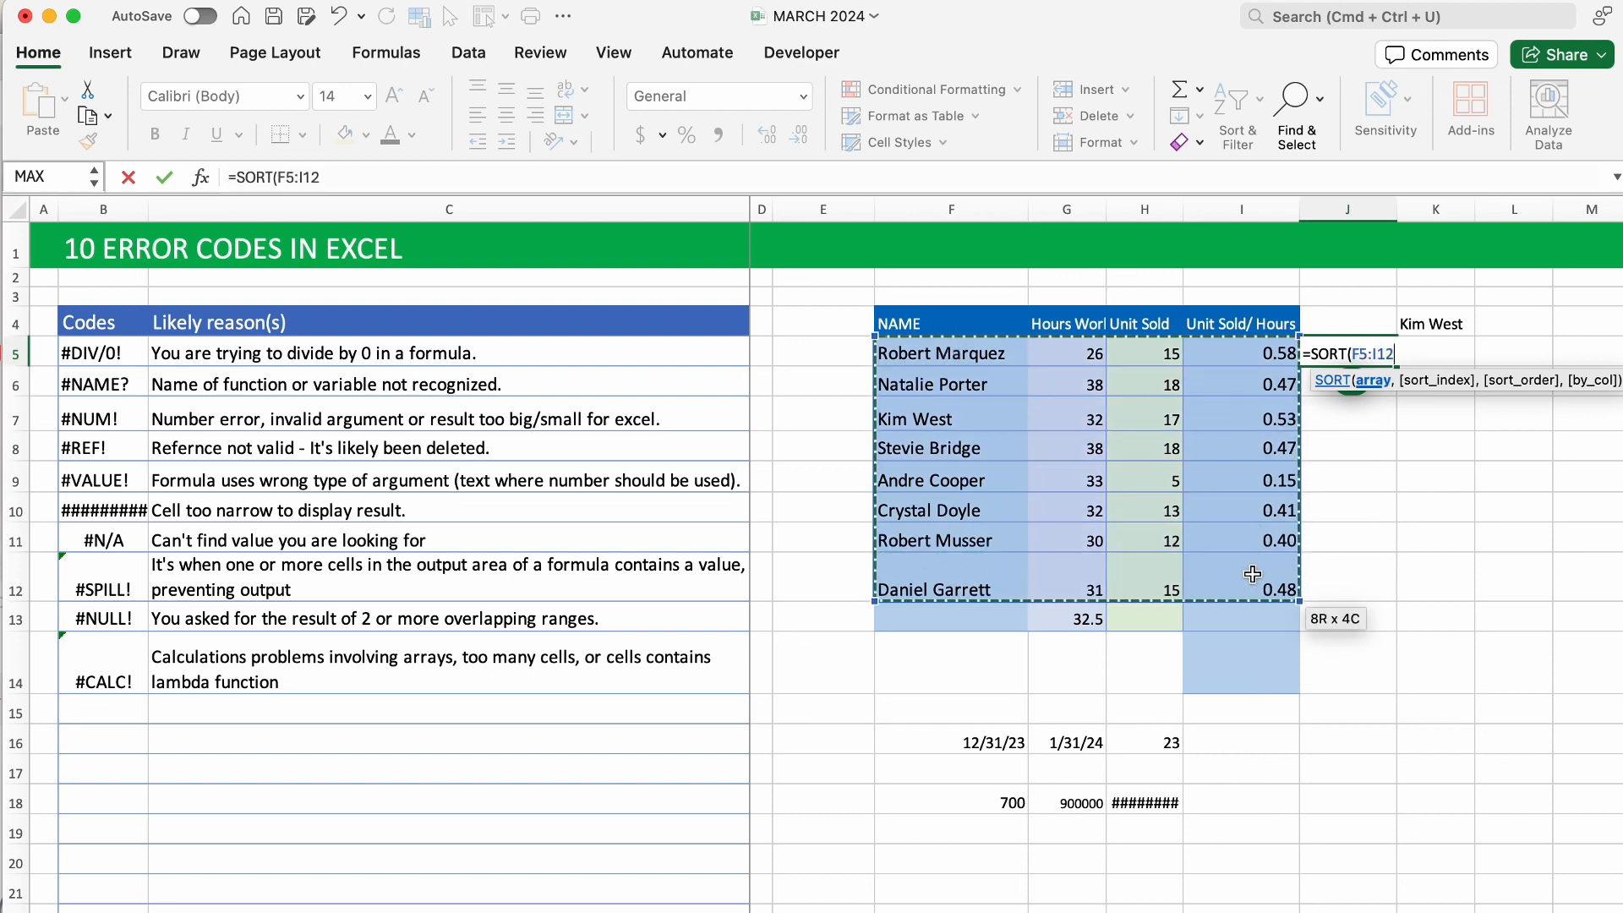
{"action": "type", "text": ","}
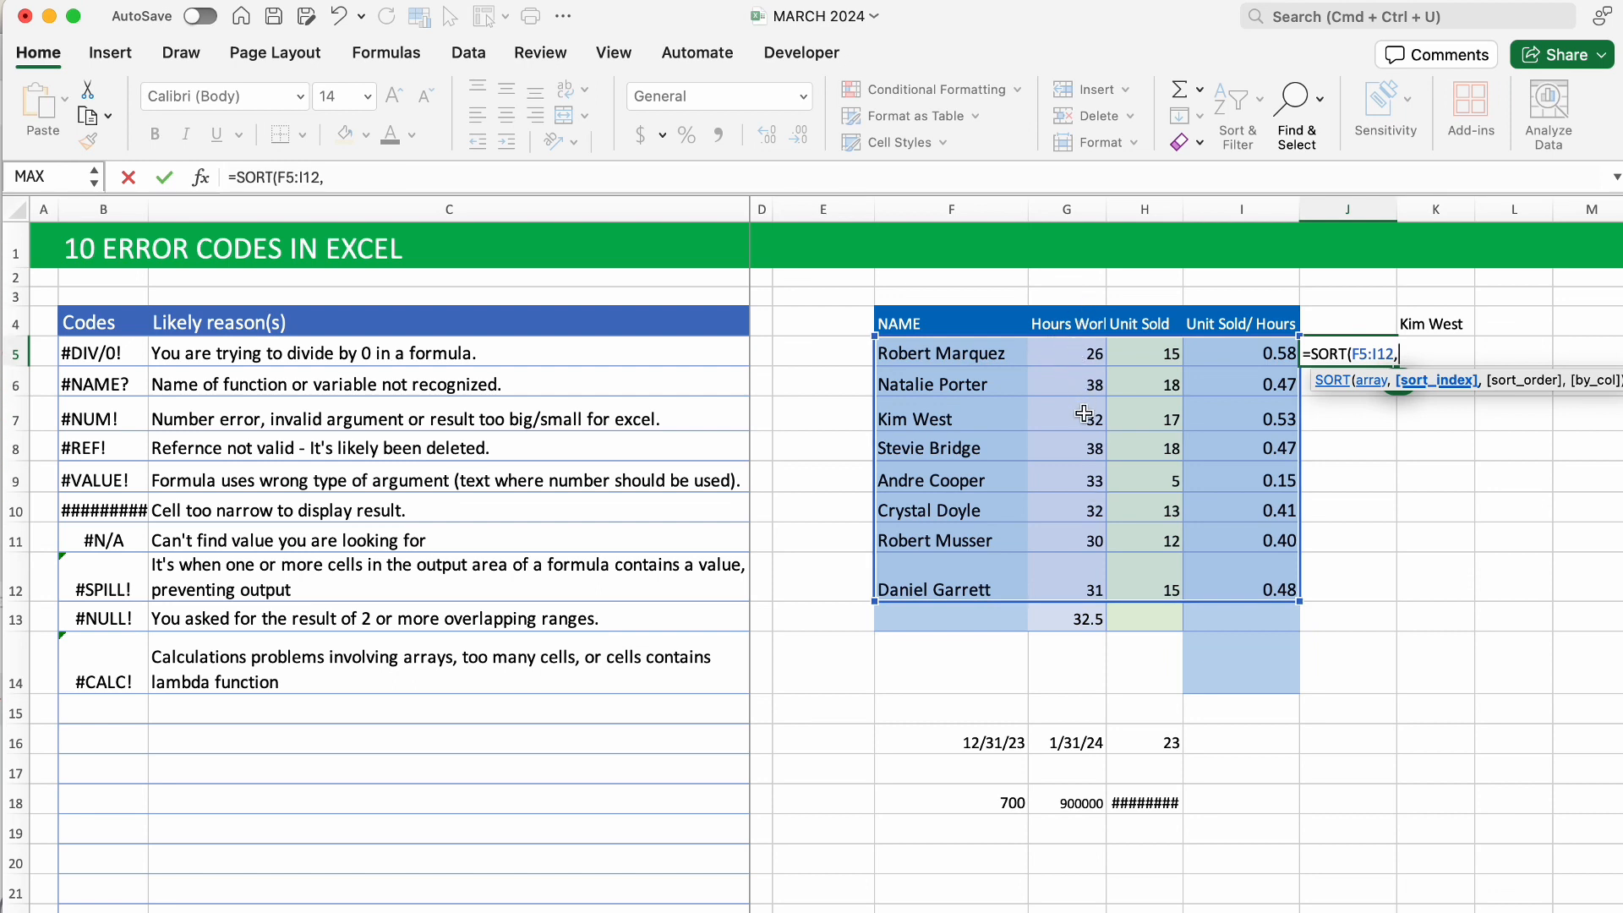
{"action": "type", "text": "2"}
{"action": "type", "text": ")"}
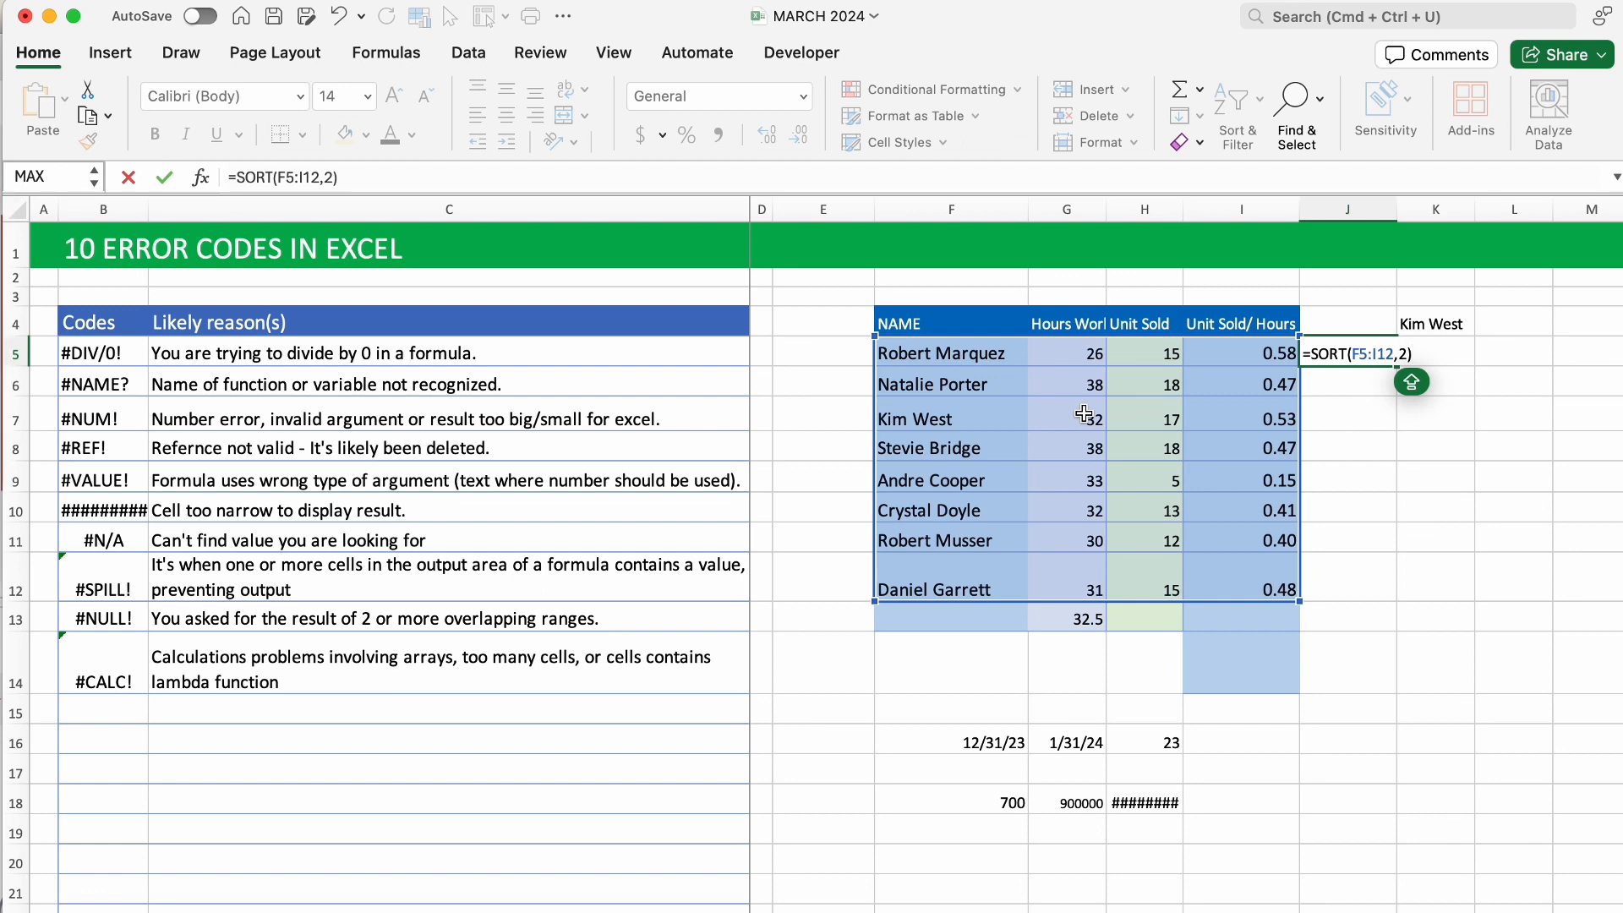
{"action": "key", "text": "Return"}
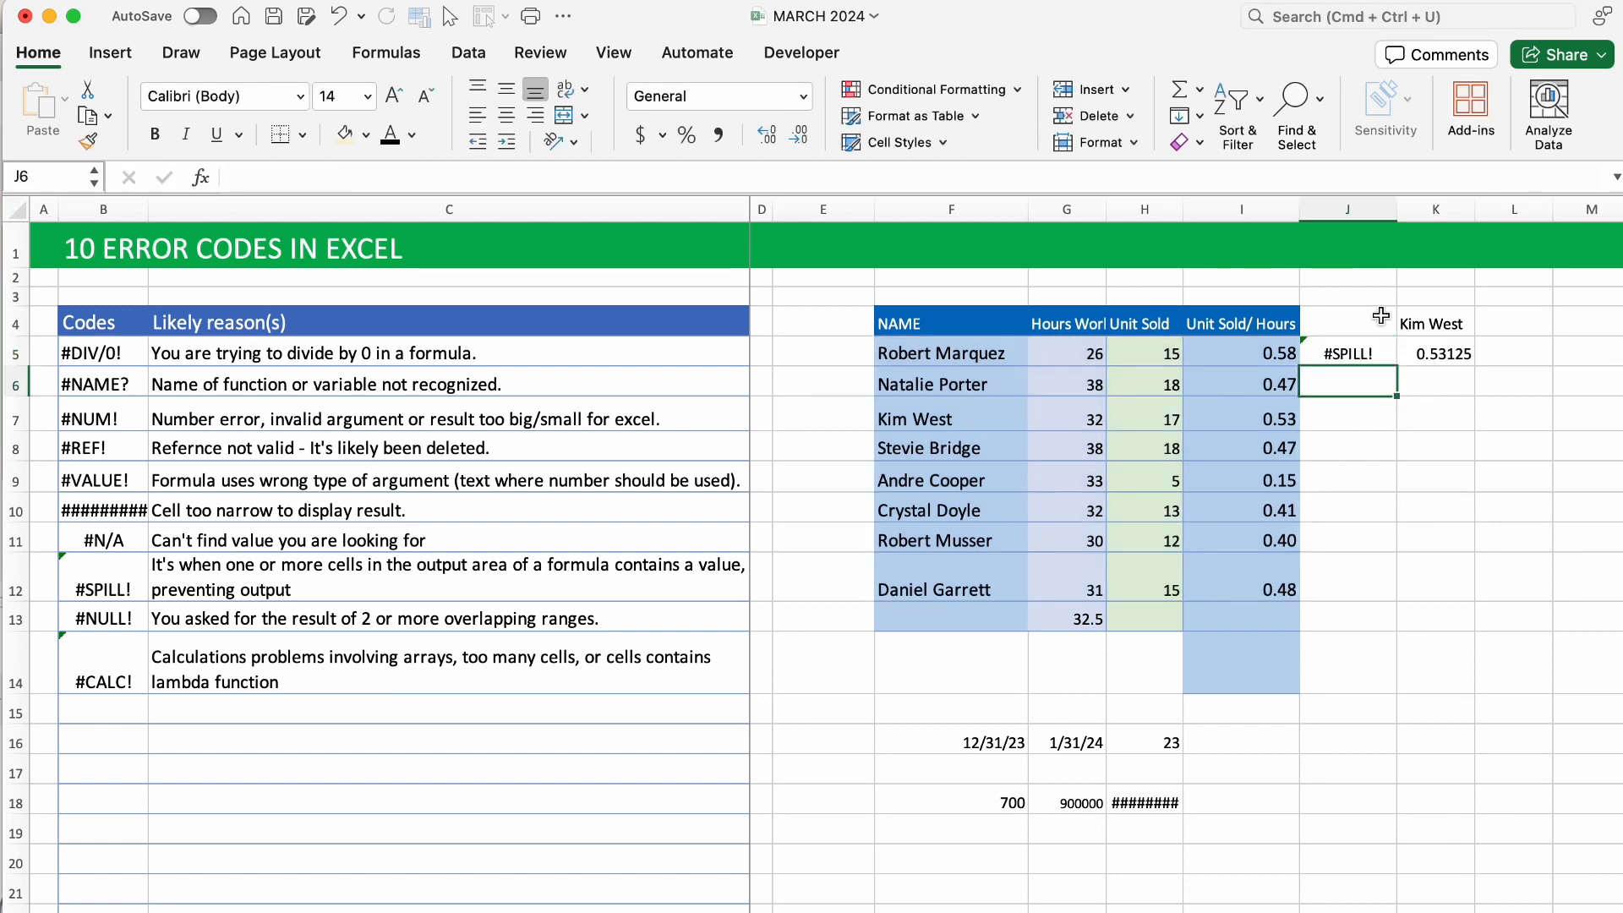
{"action": "left_click", "coordinate": [1443, 358]}
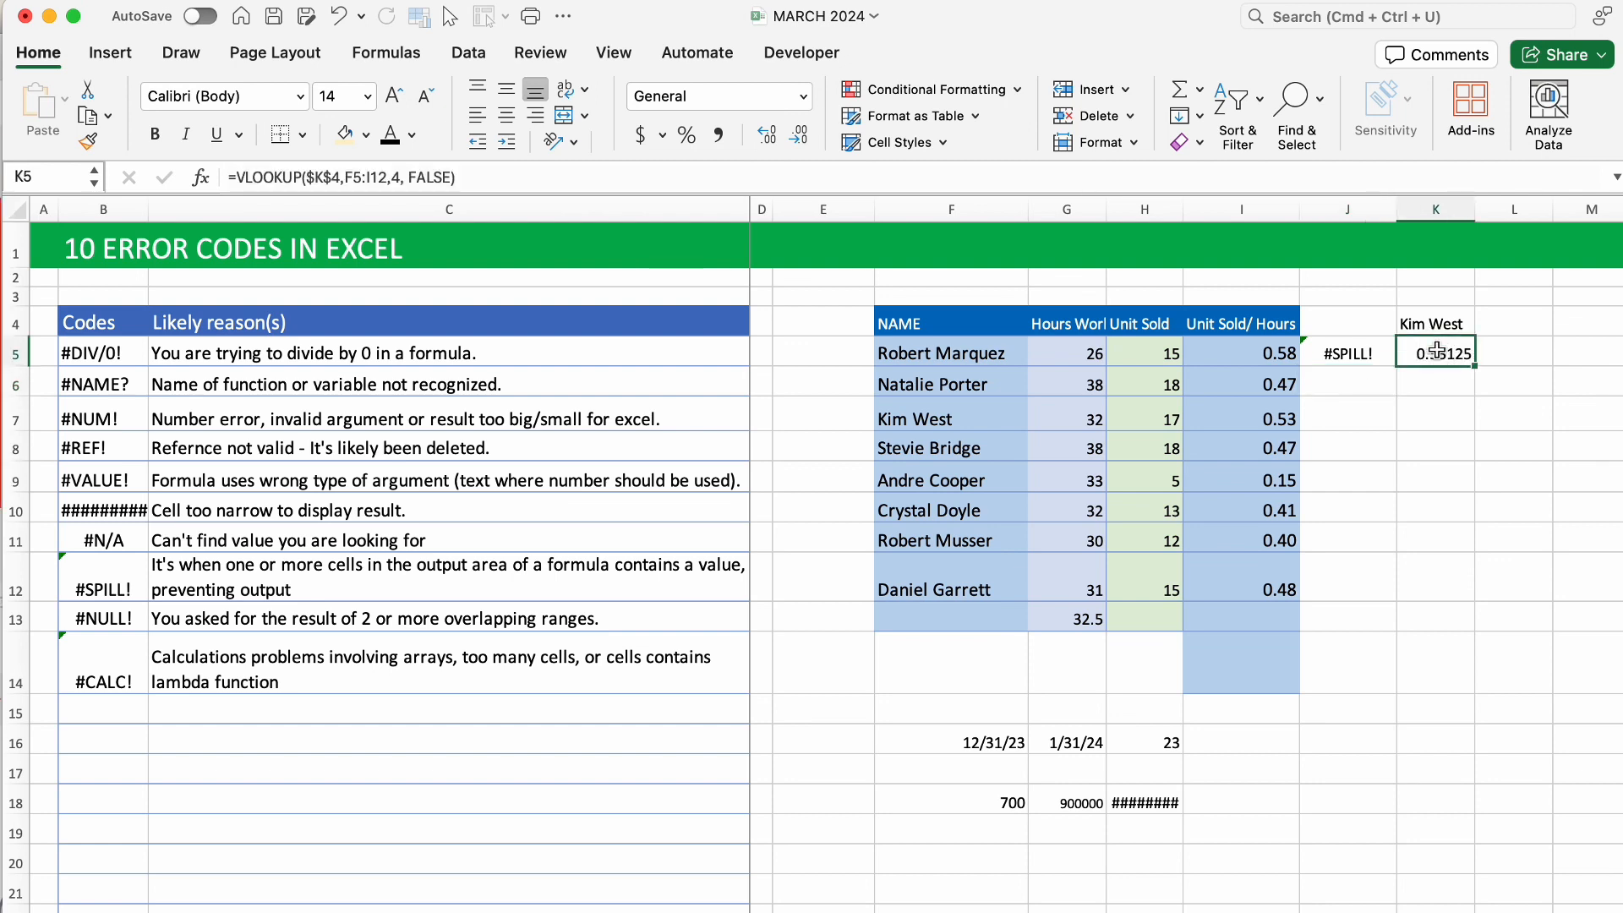
{"action": "key", "text": "Delete"}
{"action": "scroll", "coordinate": [1387, 409], "scroll_direction": "right", "scroll_amount": 3}
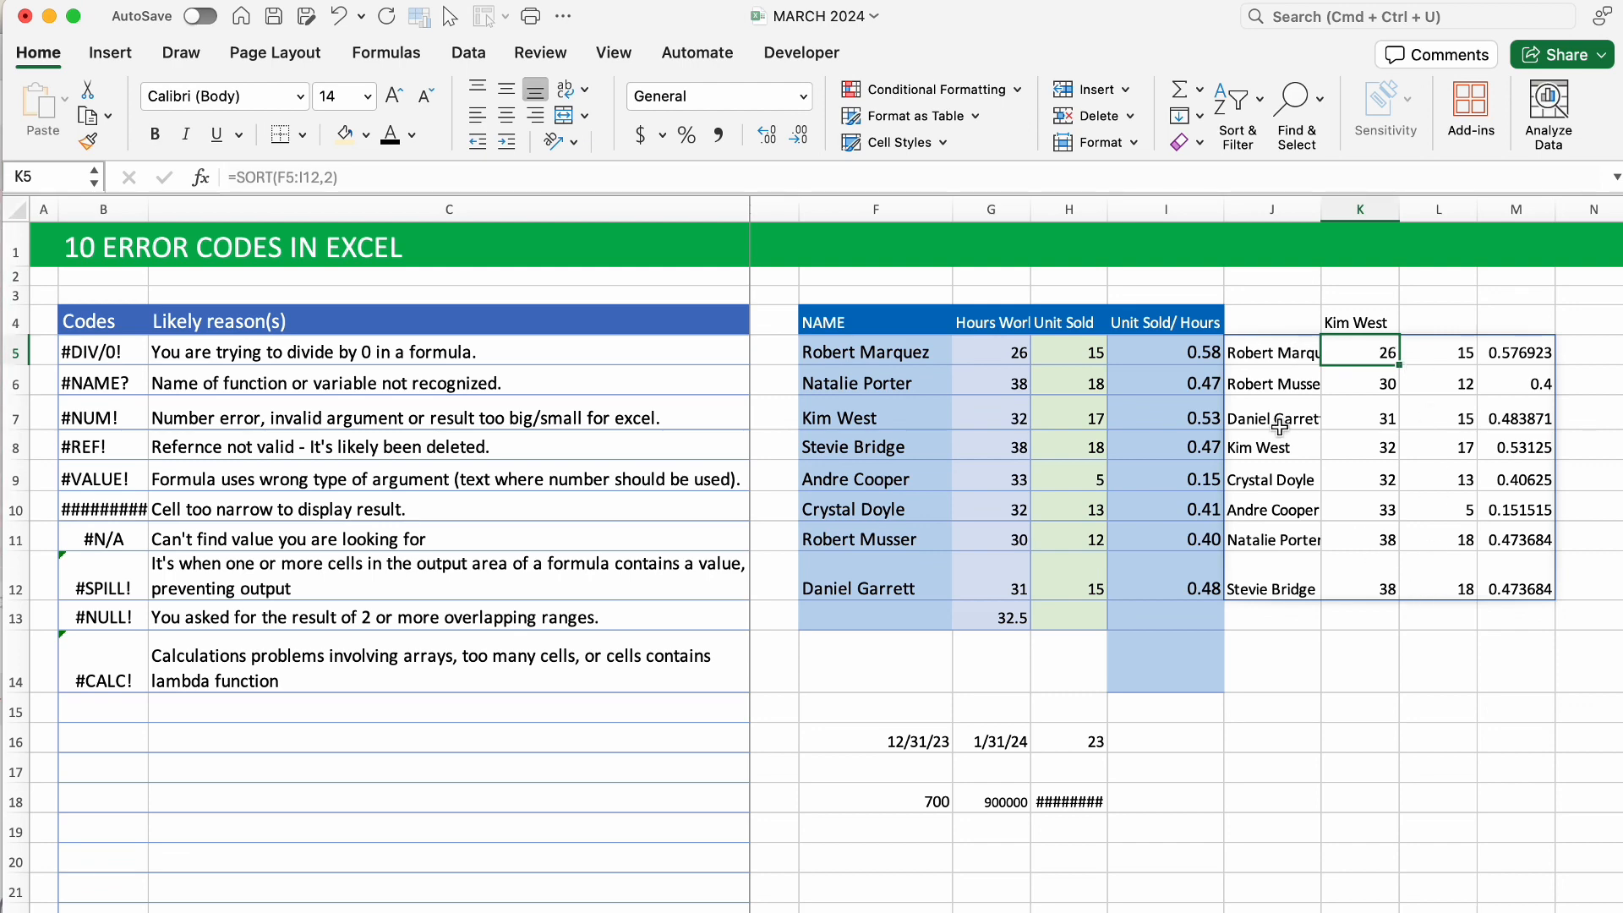
{"action": "scroll", "coordinate": [1346, 550], "scroll_direction": "down", "scroll_amount": 1}
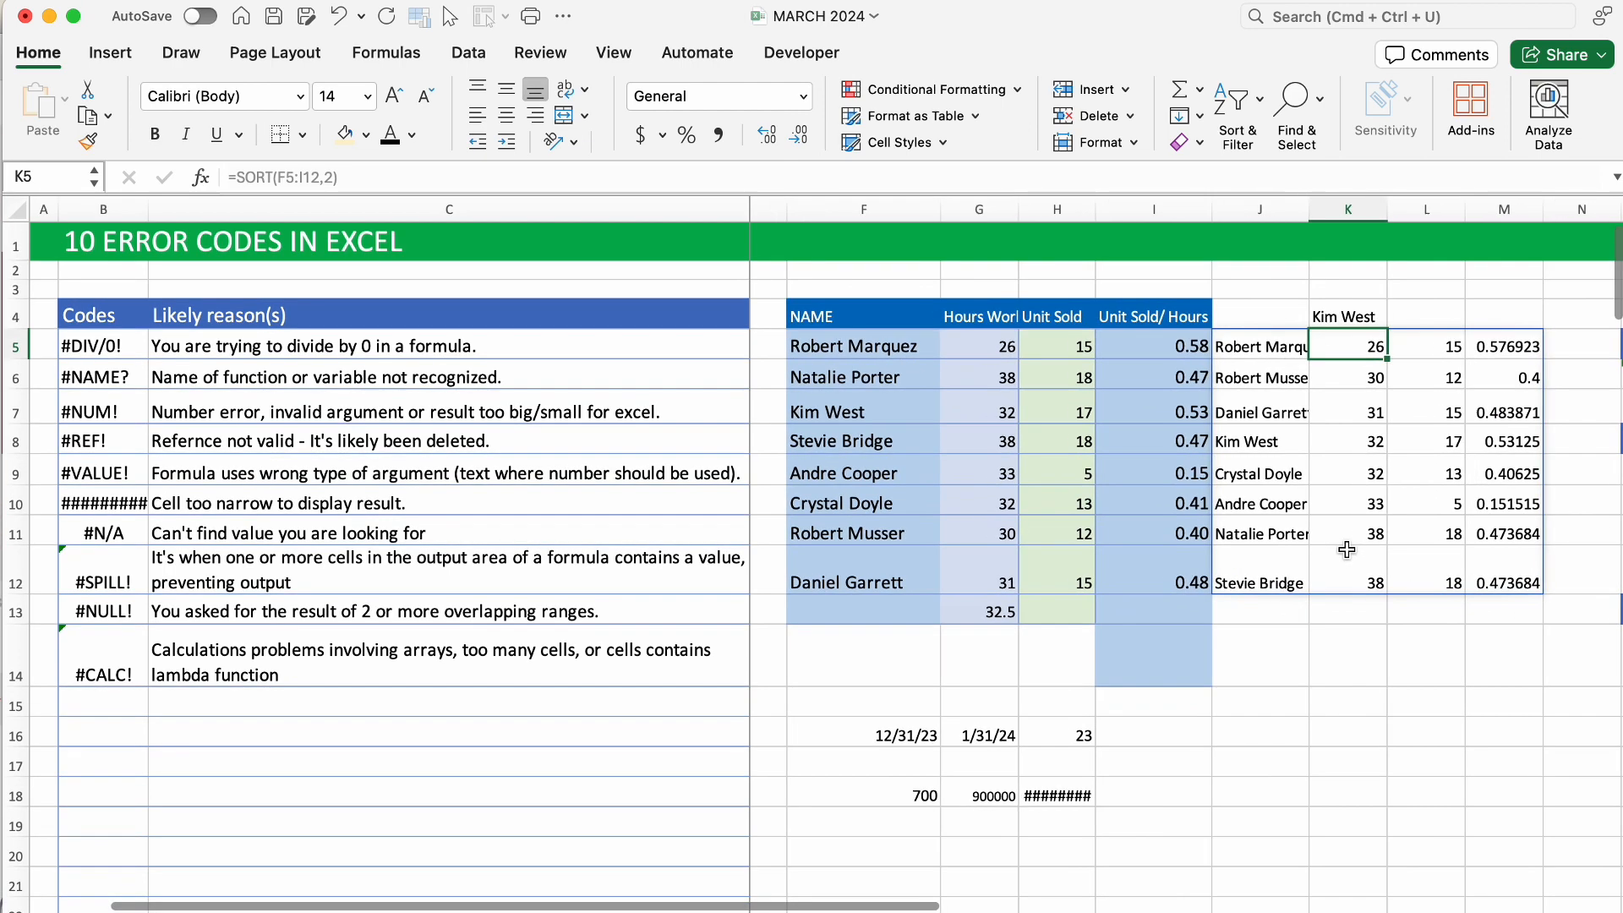
{"action": "scroll", "coordinate": [1347, 550], "scroll_direction": "up", "scroll_amount": 1}
{"action": "scroll", "coordinate": [1346, 550], "scroll_direction": "left", "scroll_amount": 1}
{"action": "left_click", "coordinate": [1301, 355]}
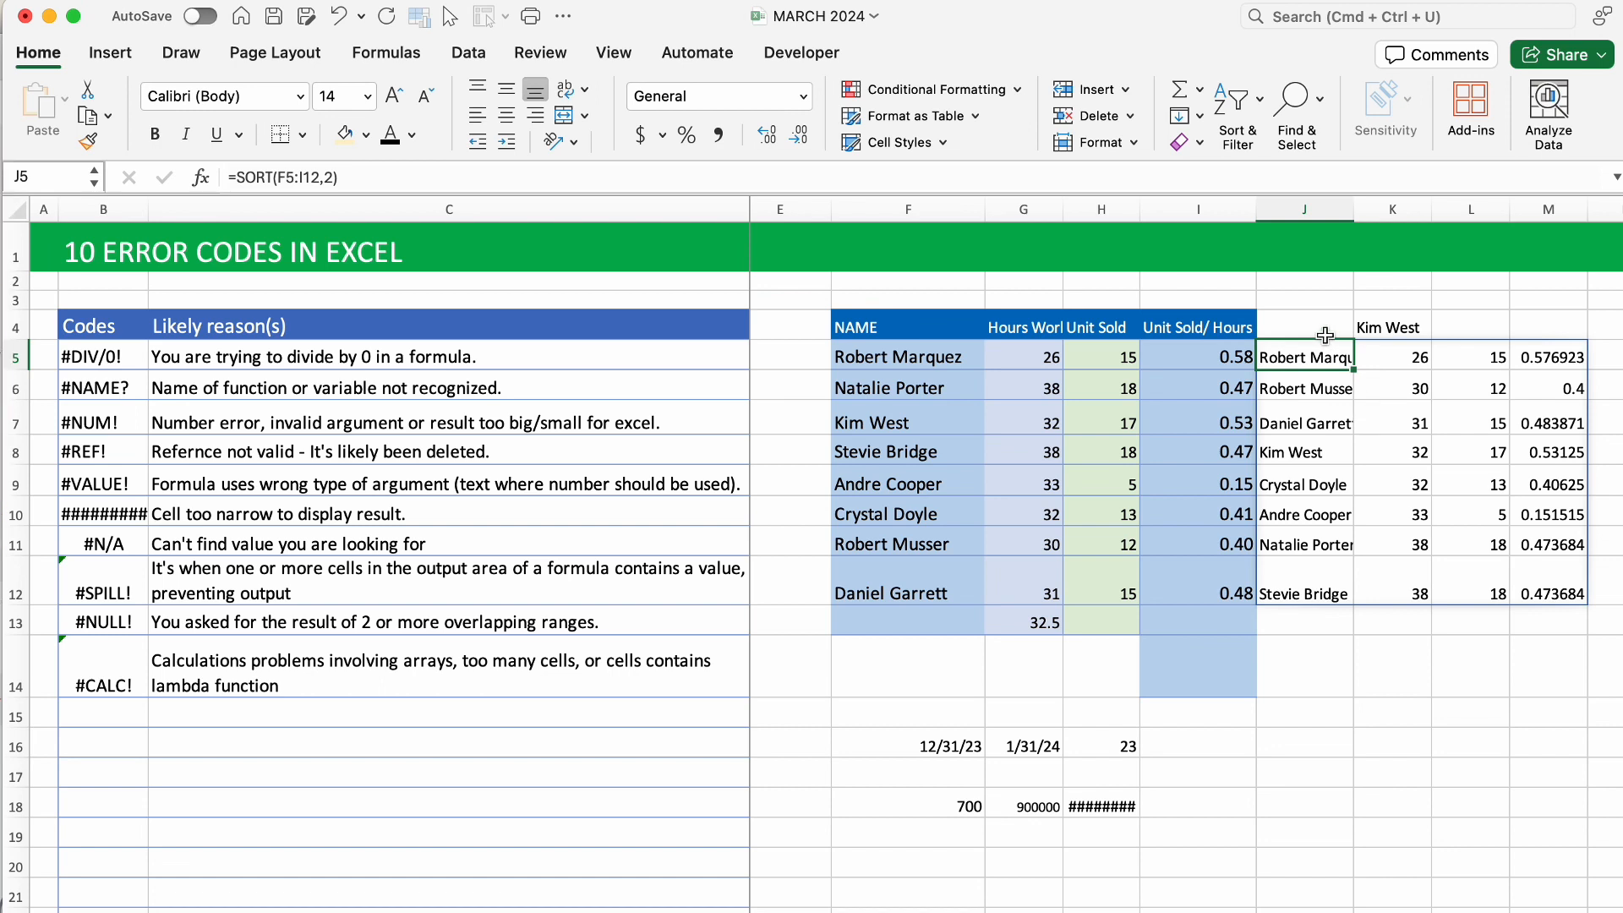
{"action": "mouse_move", "coordinate": [1307, 355]}
{"action": "left_mouse_down"}
{"action": "mouse_move", "coordinate": [1388, 365]}
{"action": "mouse_move", "coordinate": [1294, 359]}
{"action": "left_mouse_up"}
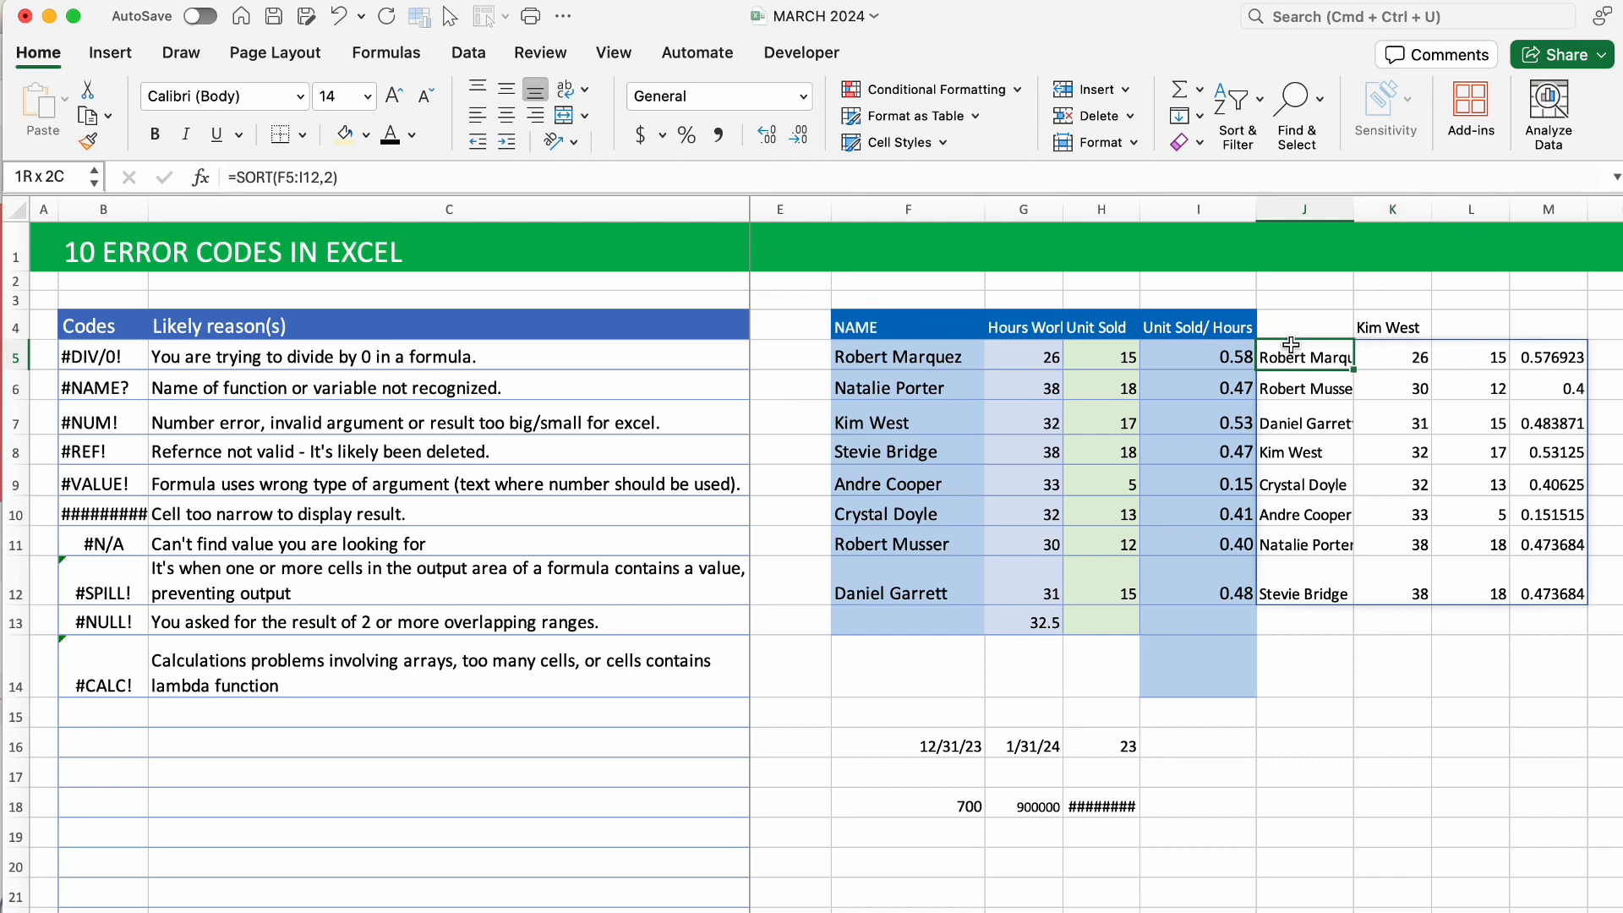
{"action": "key", "text": "Delete"}
{"action": "left_click", "coordinate": [1316, 409]}
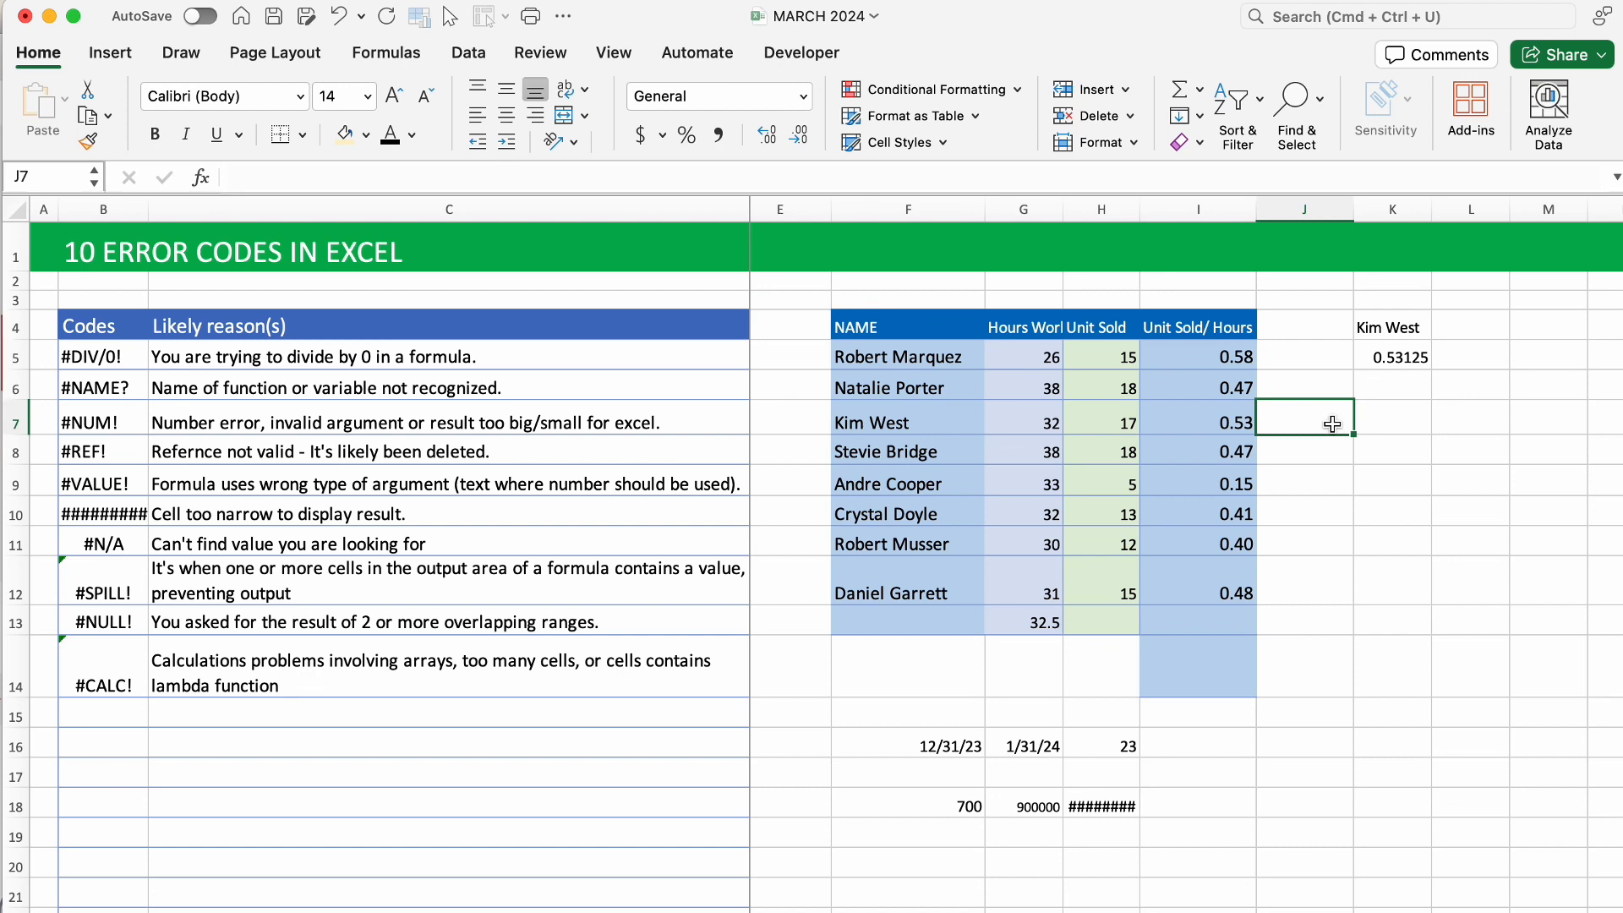
{"action": "type", "text": "=SUM"}
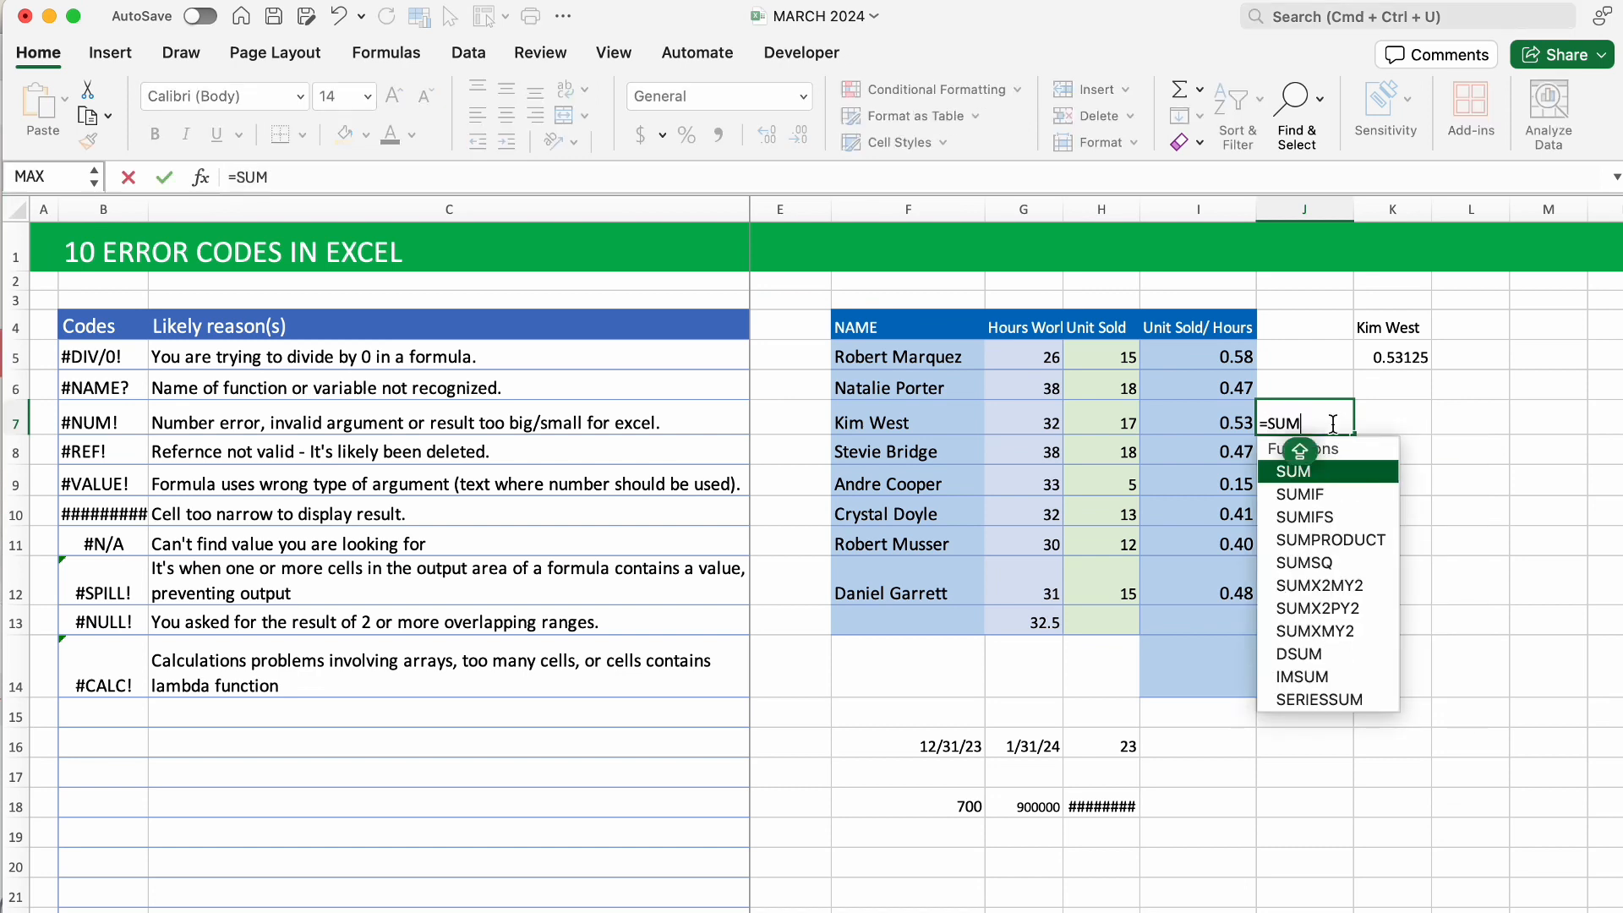
{"action": "type", "text": "("}
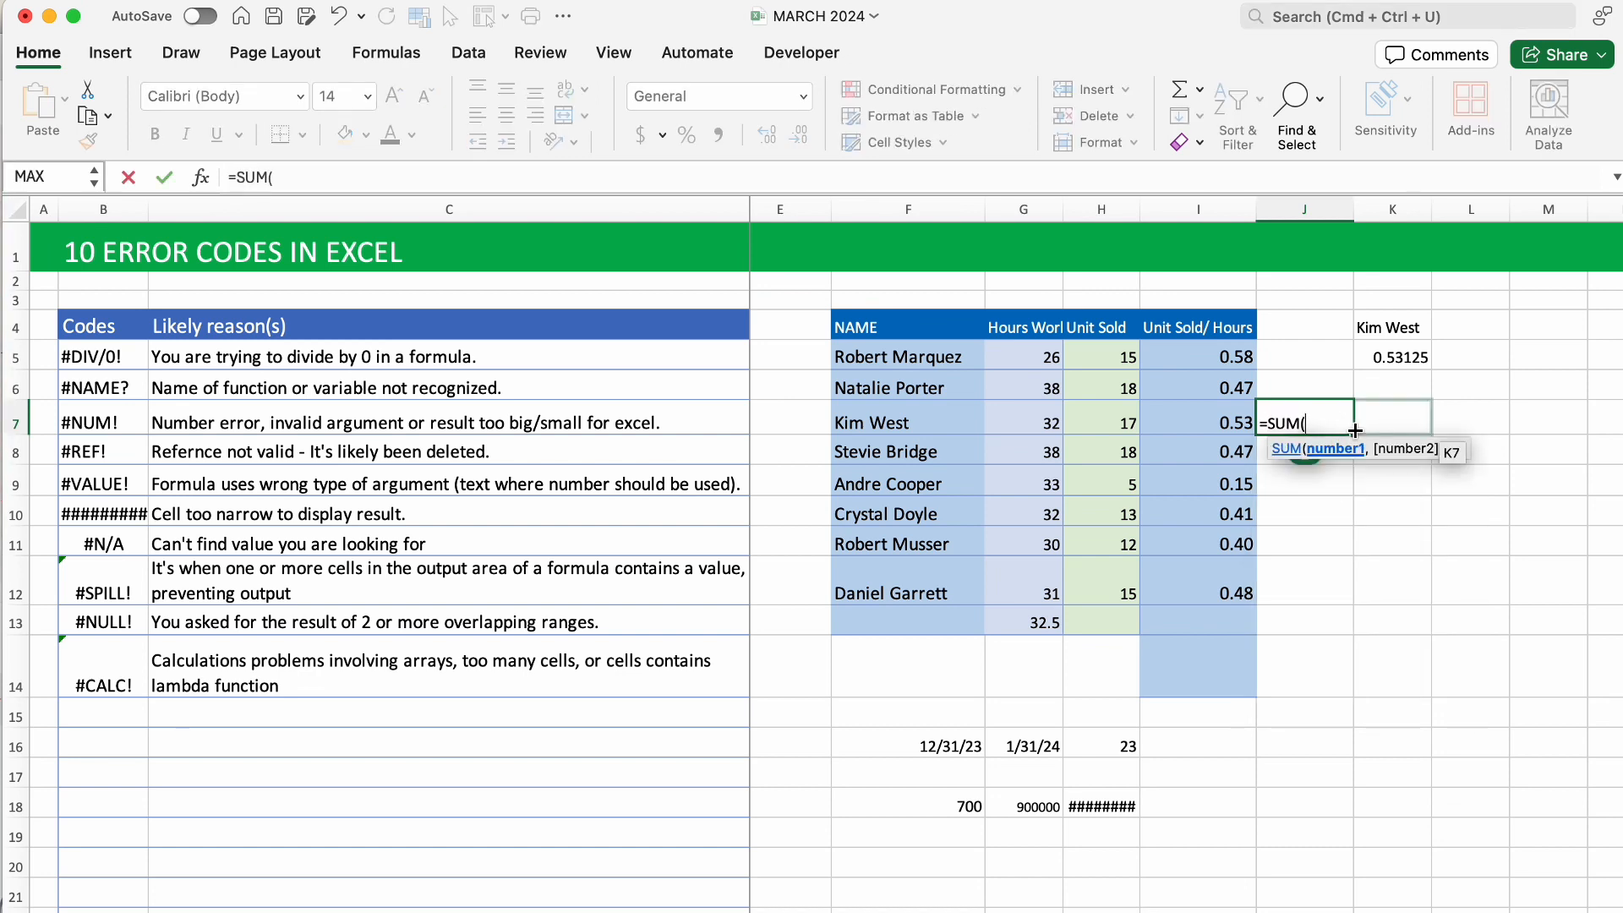
{"action": "left_click", "coordinate": [1052, 361]}
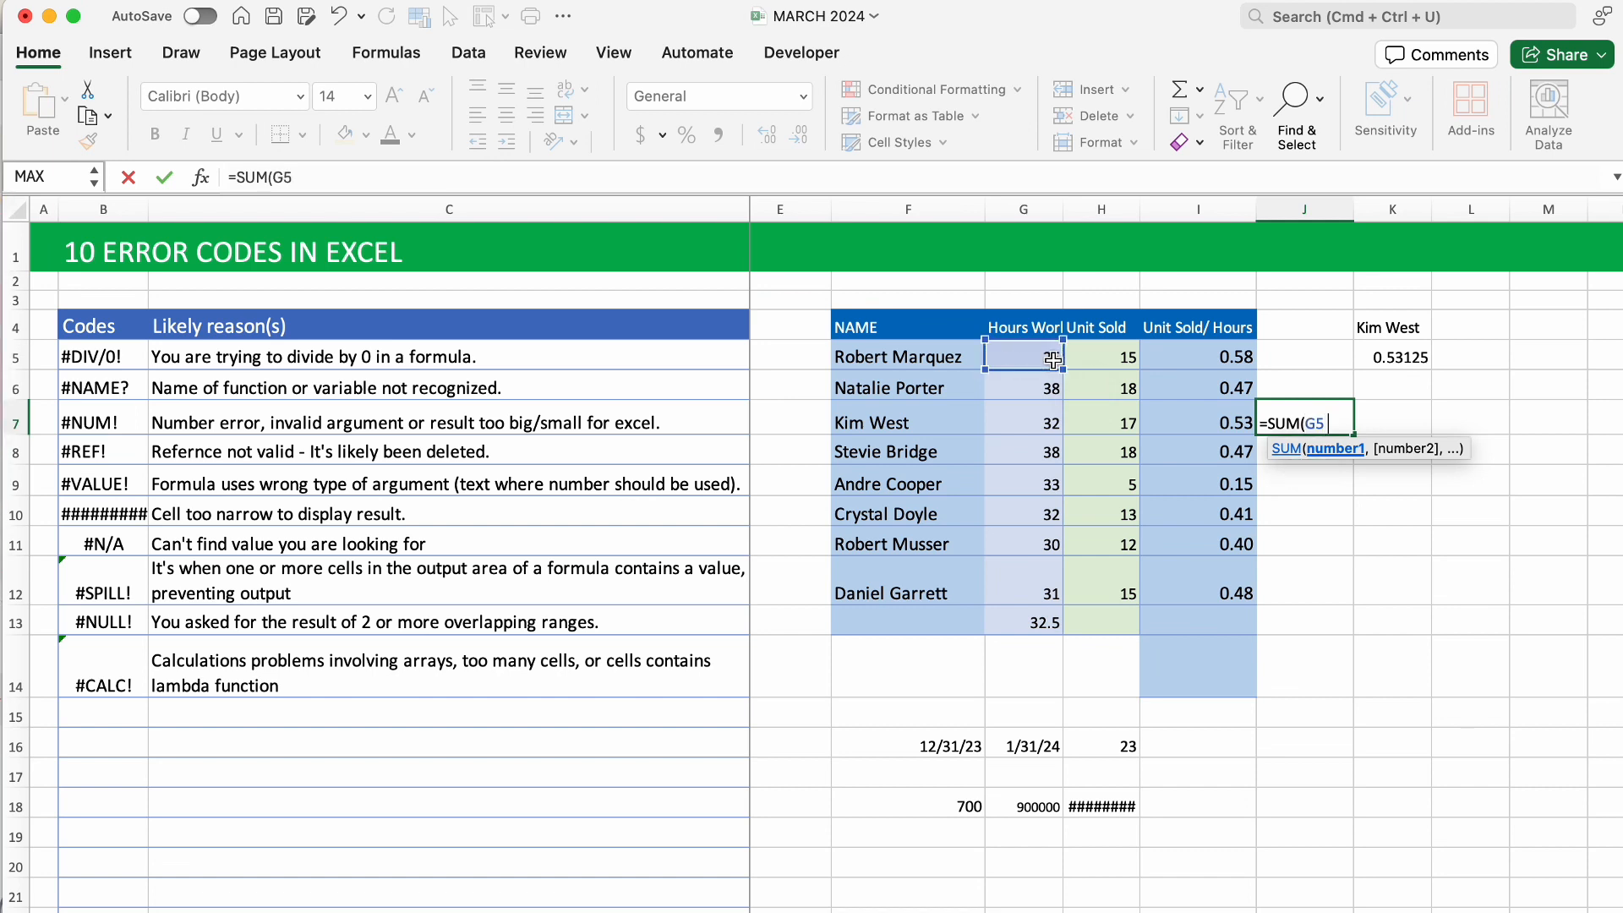
{"action": "left_click", "coordinate": [1048, 387]}
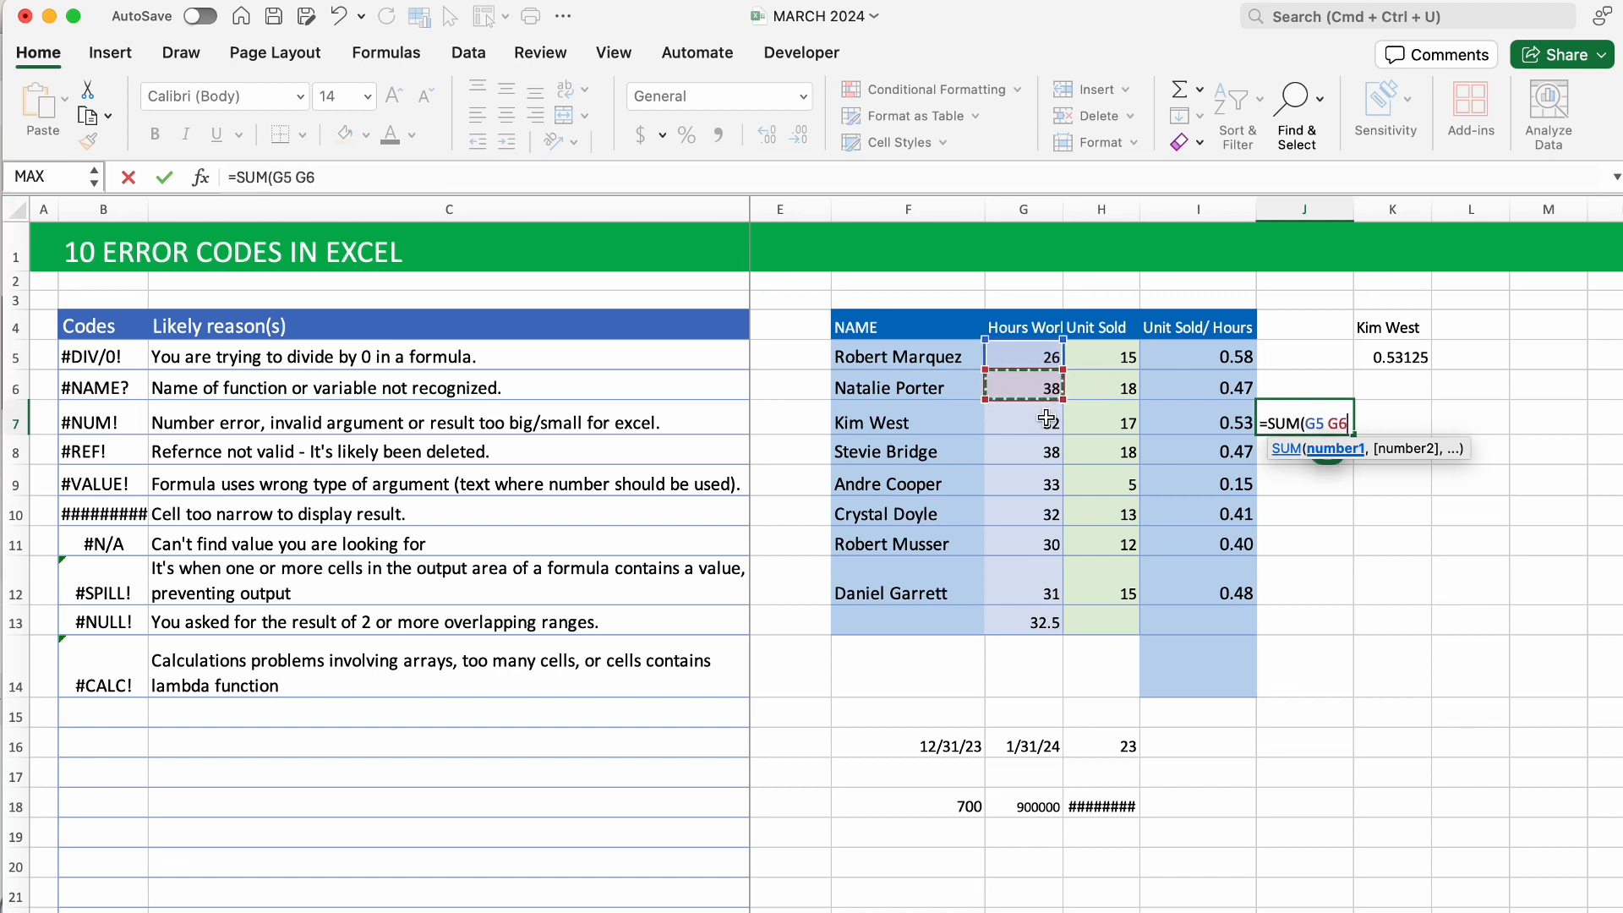
{"action": "left_click", "coordinate": [1048, 419]}
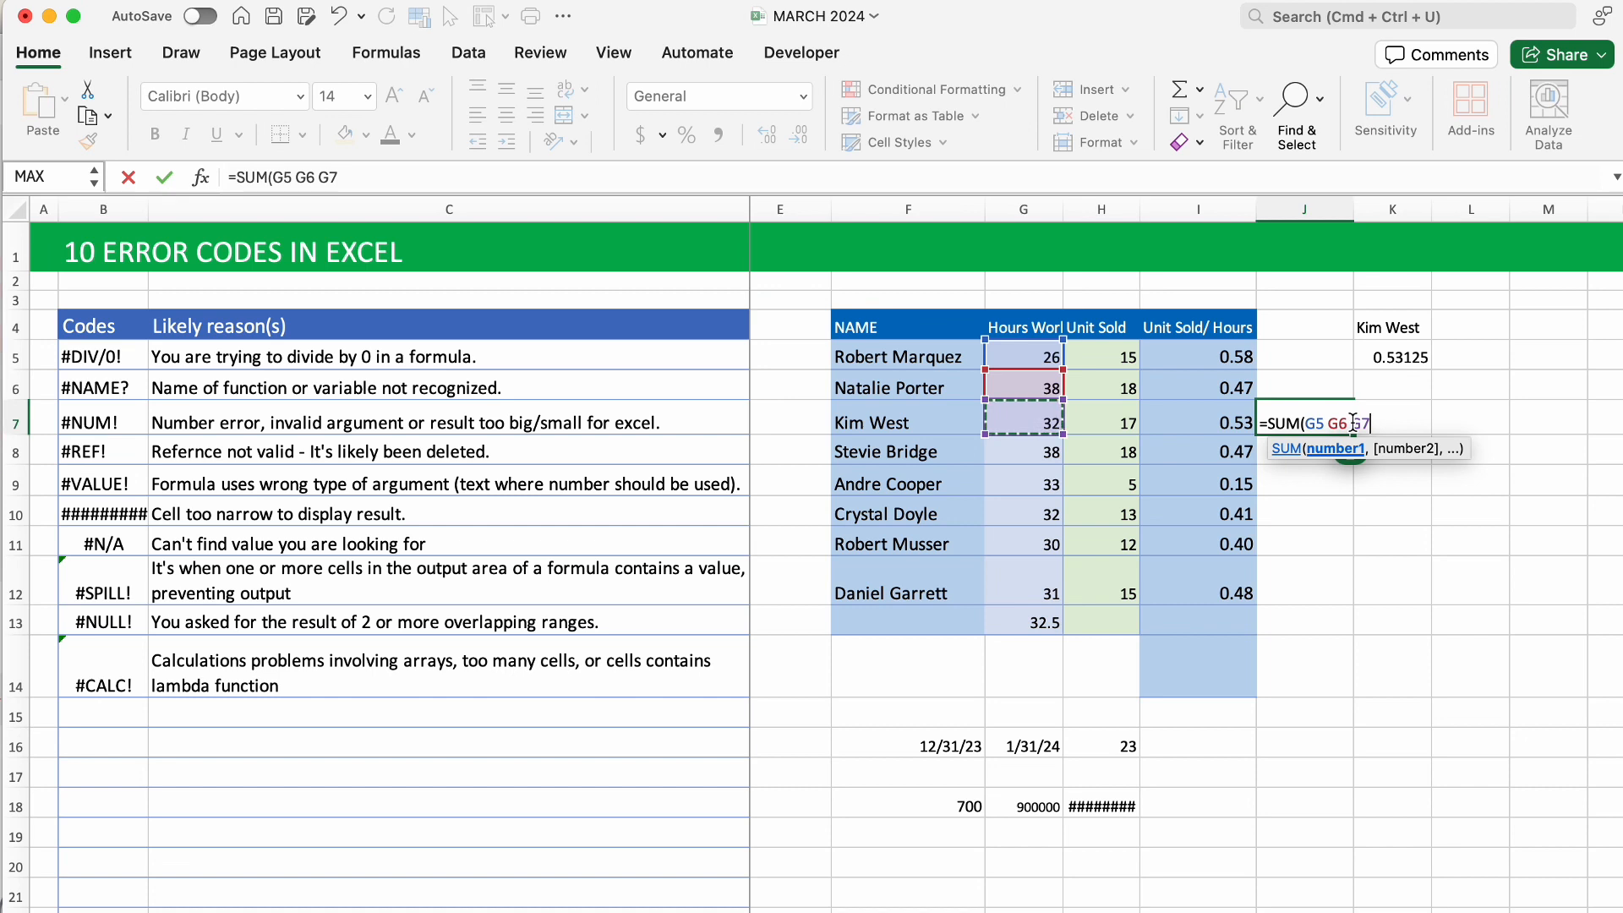
{"action": "key", "text": "Return"}
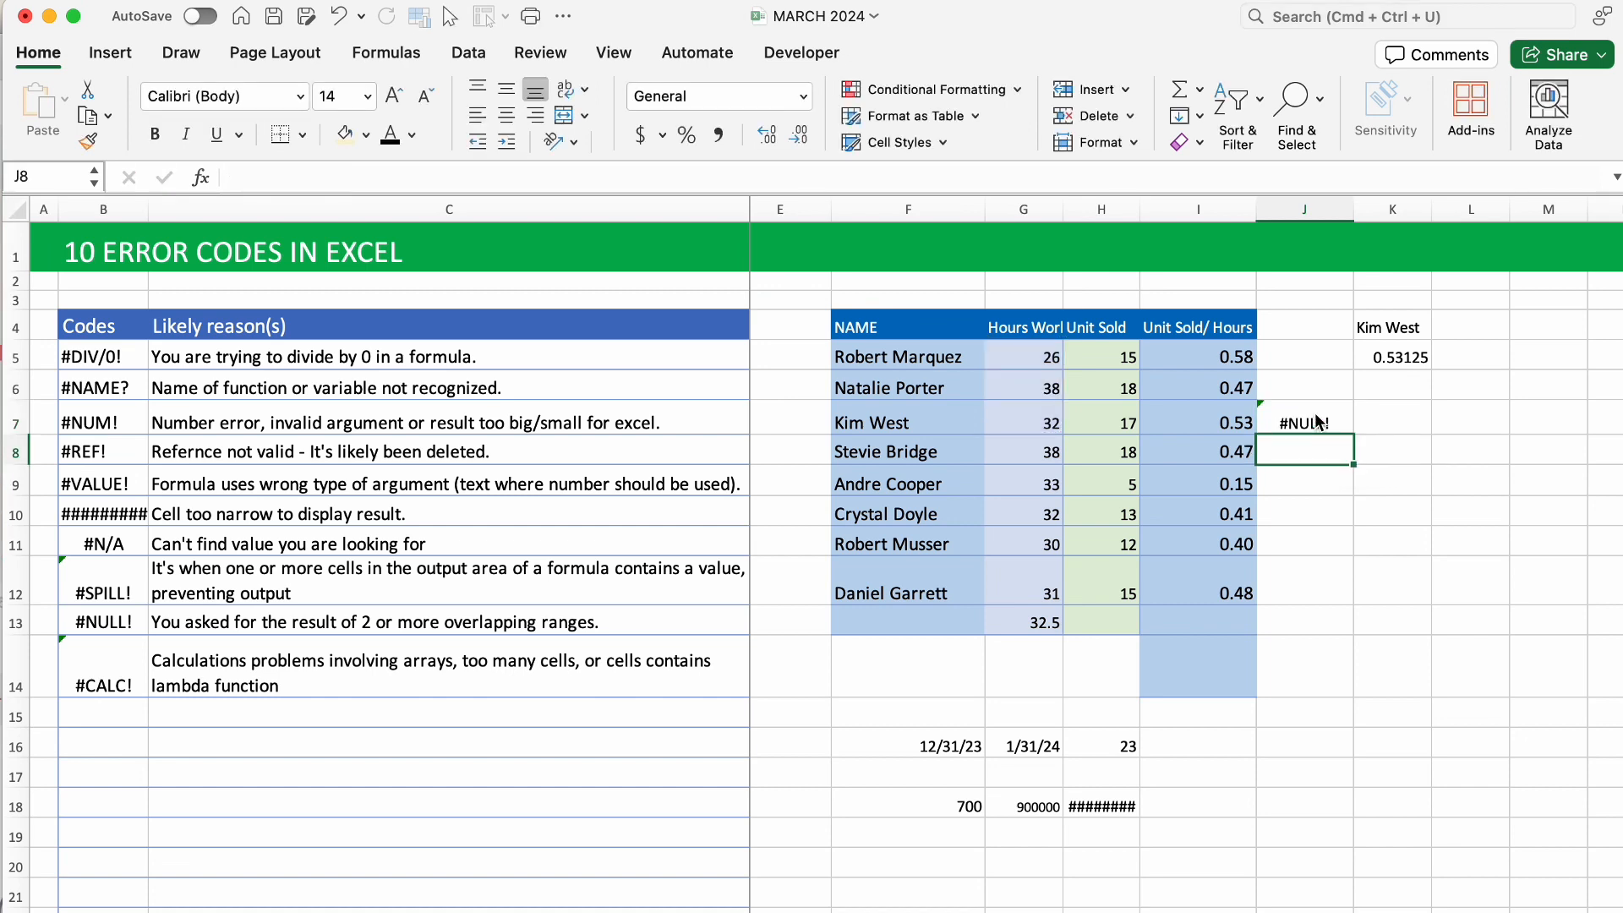
{"action": "double_click", "coordinate": [1317, 420]}
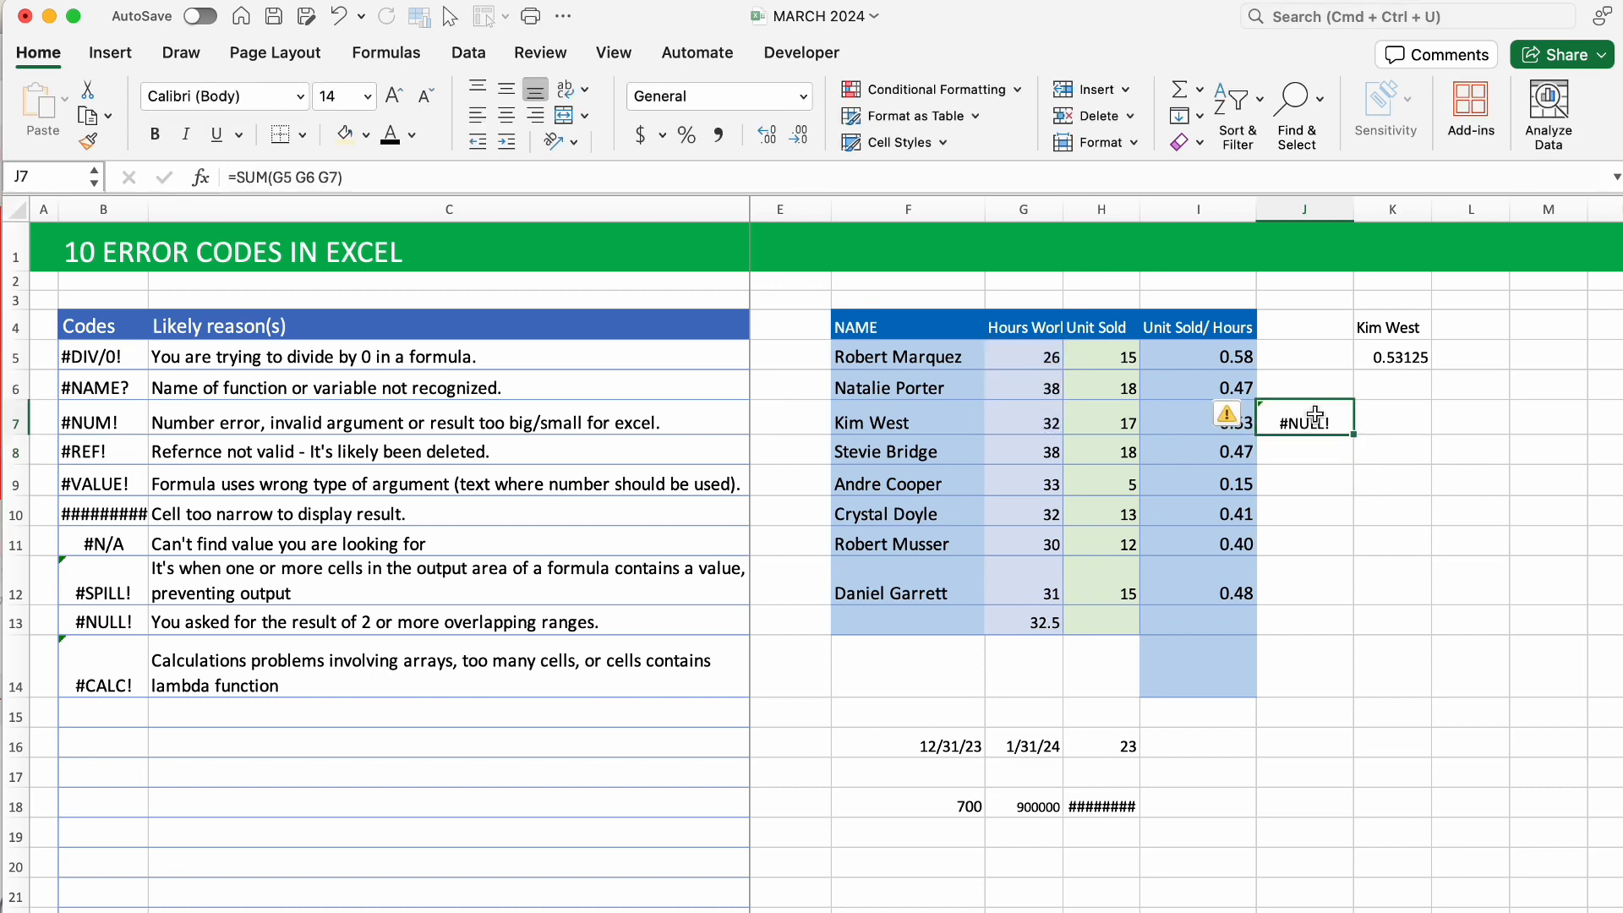
{"action": "left_click", "coordinate": [1326, 420]}
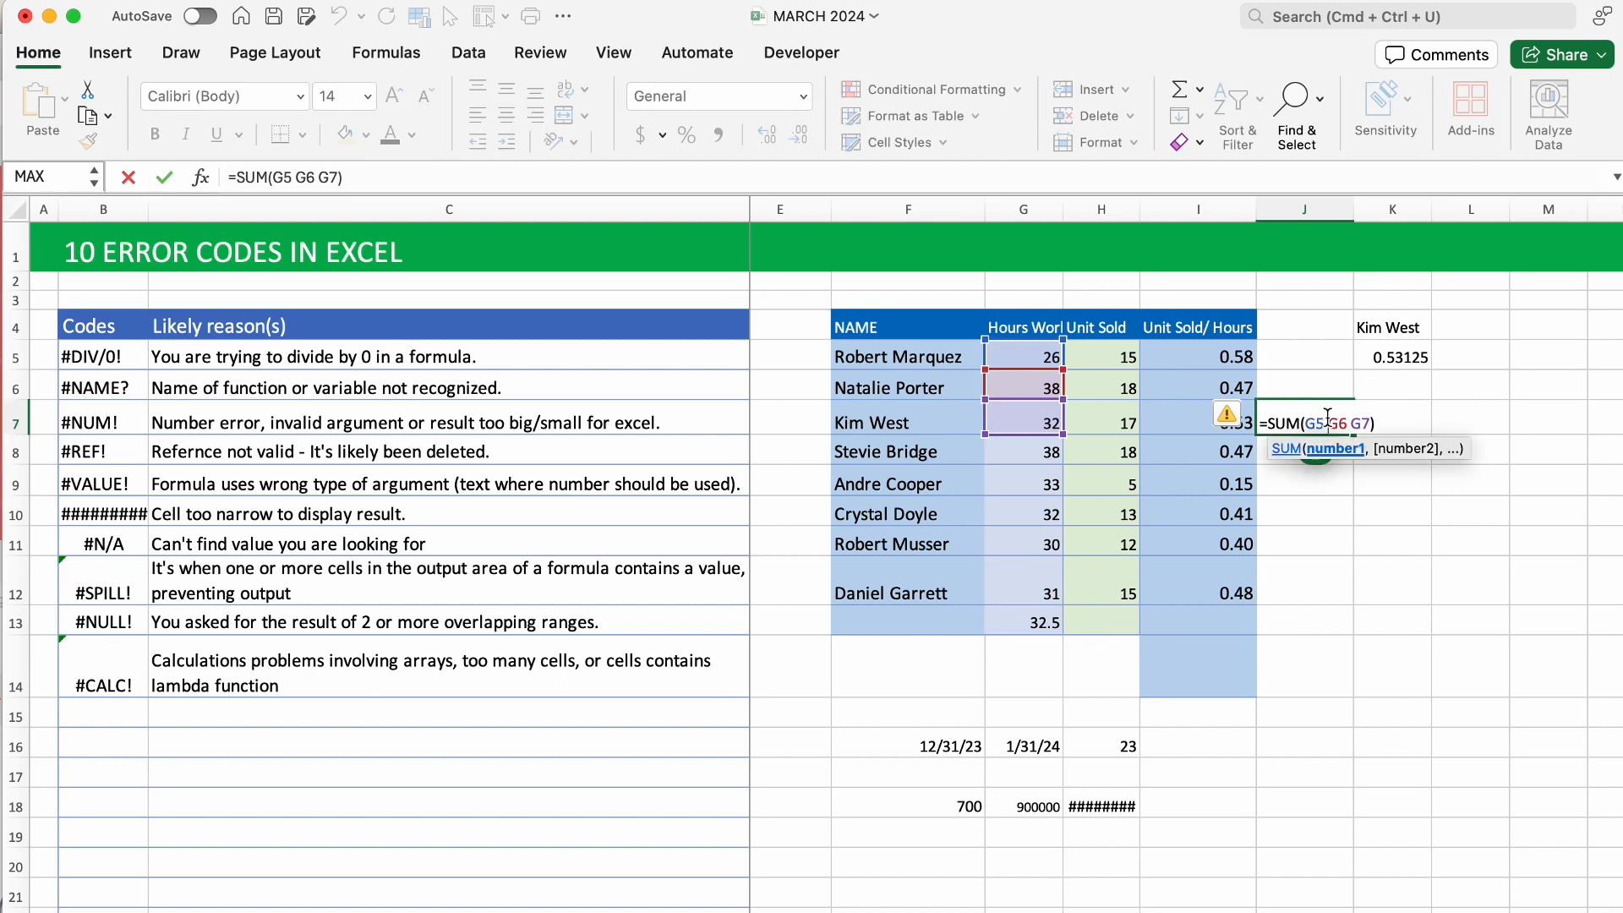
{"action": "key", "text": "BackSpace"}
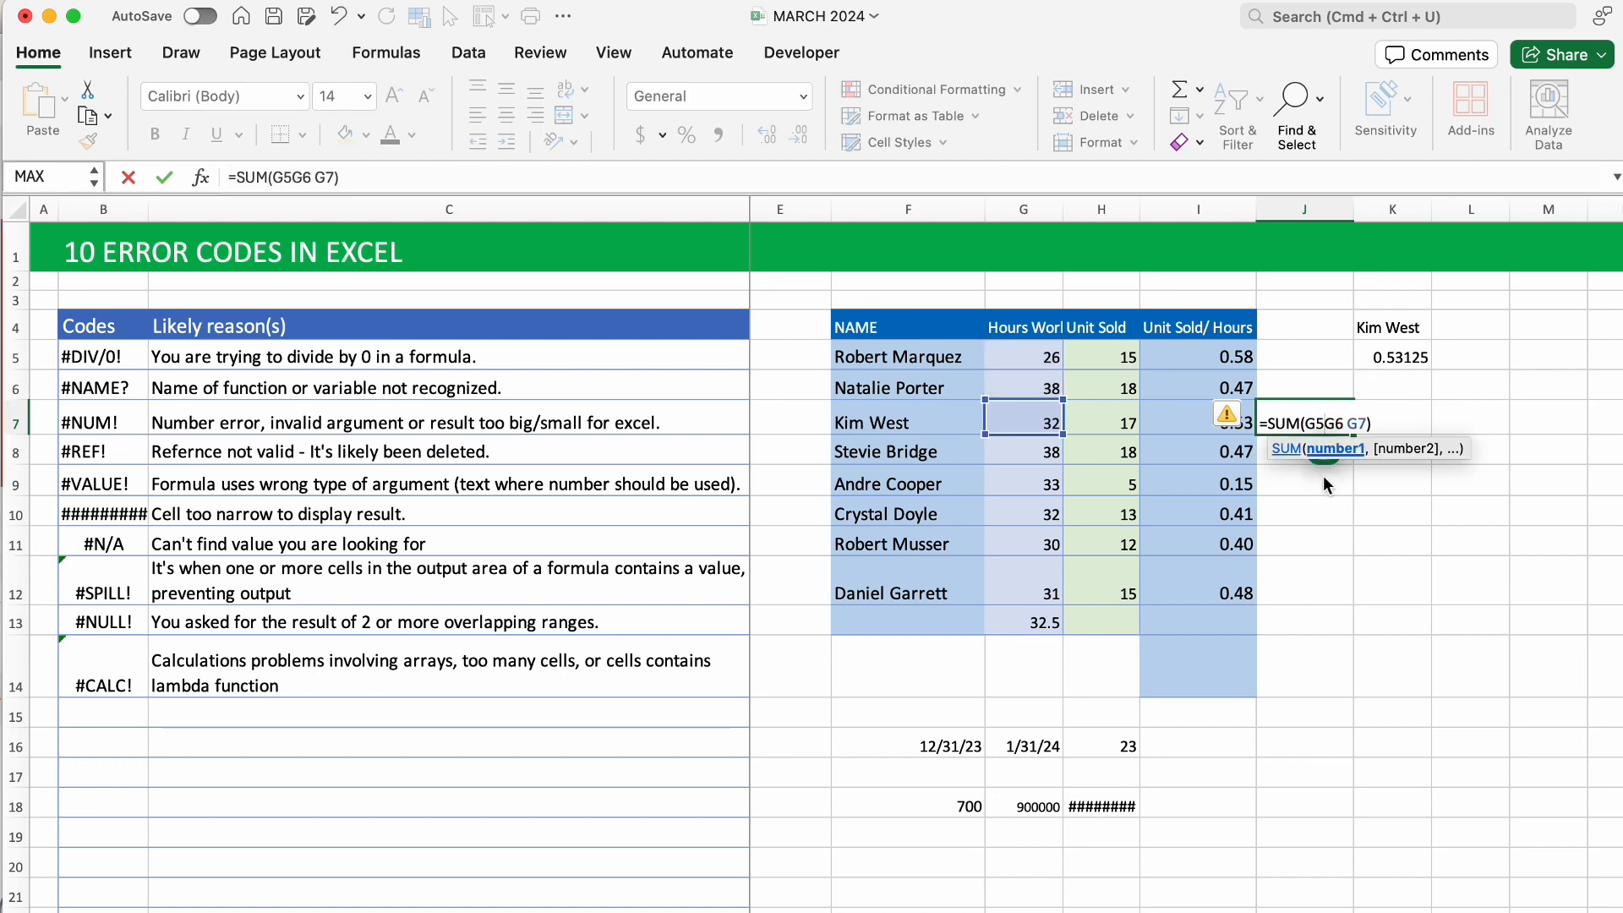
{"action": "type", "text": ","}
{"action": "left_click", "coordinate": [1349, 422]}
{"action": "key", "text": "BackSpace"}
{"action": "left_click", "coordinate": [1349, 424]}
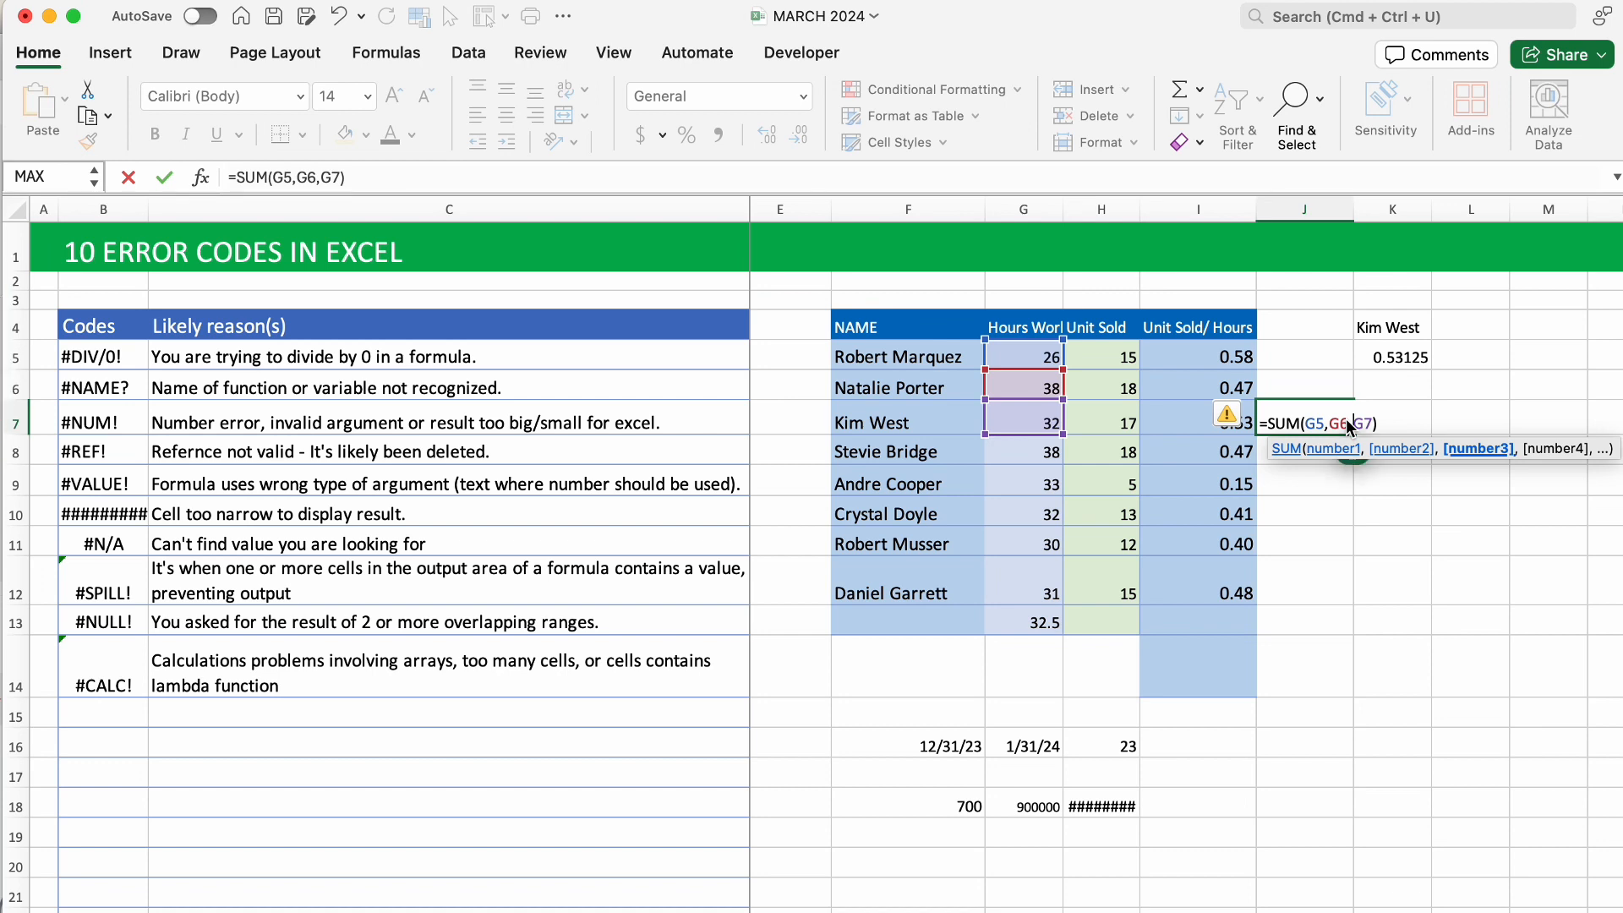
{"action": "key", "text": "Return"}
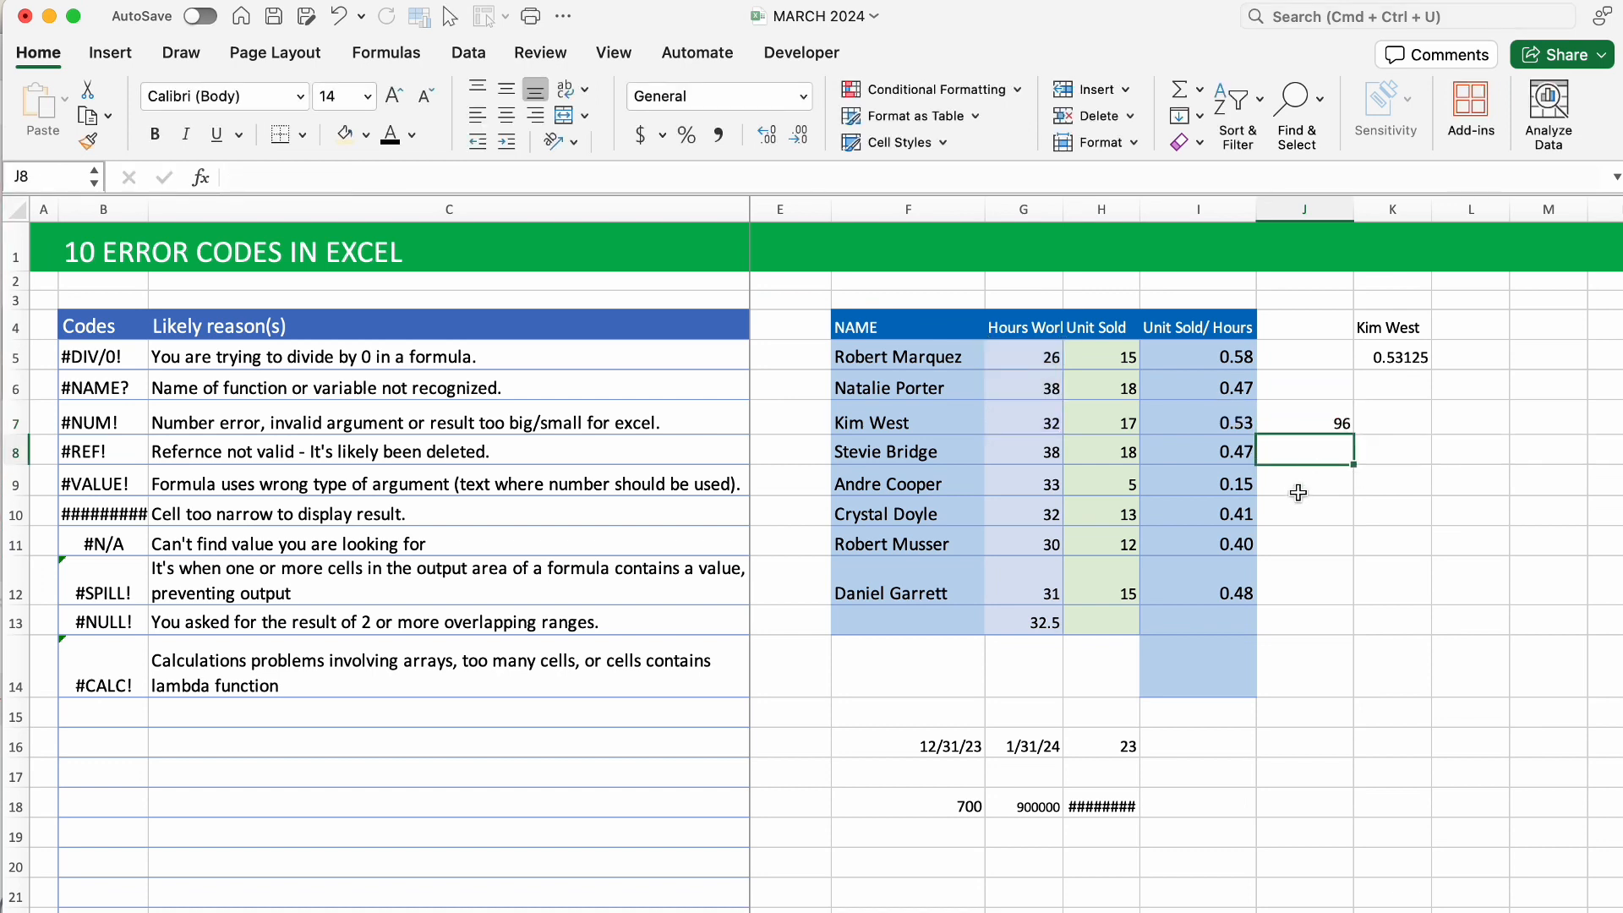
{"action": "left_click", "coordinate": [1330, 414]}
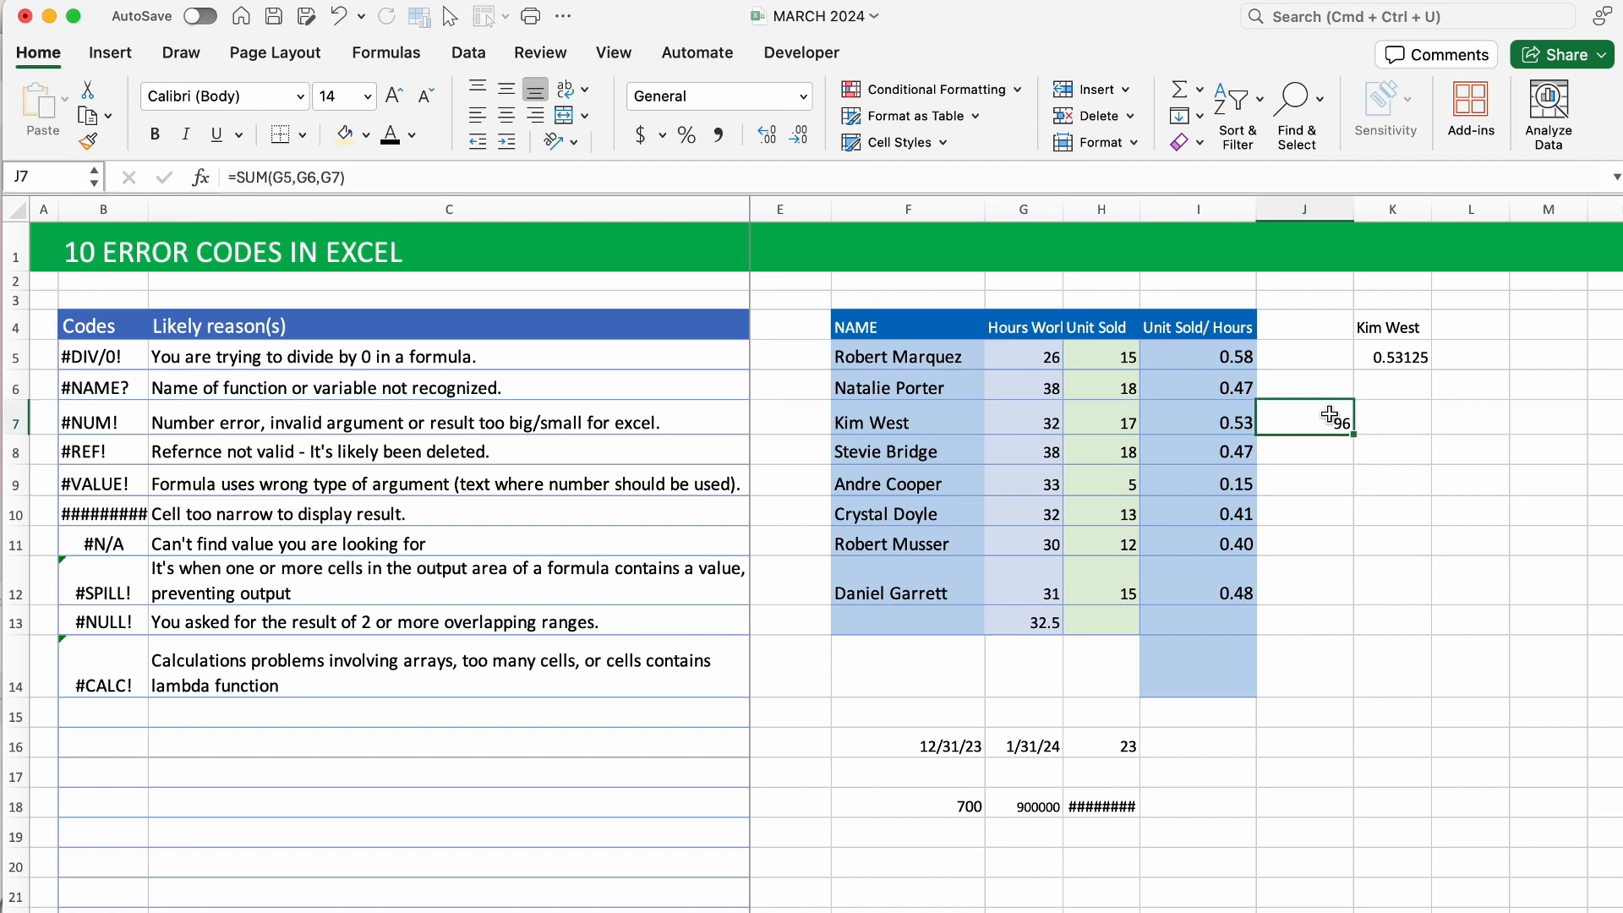
{"action": "key", "text": "Delete"}
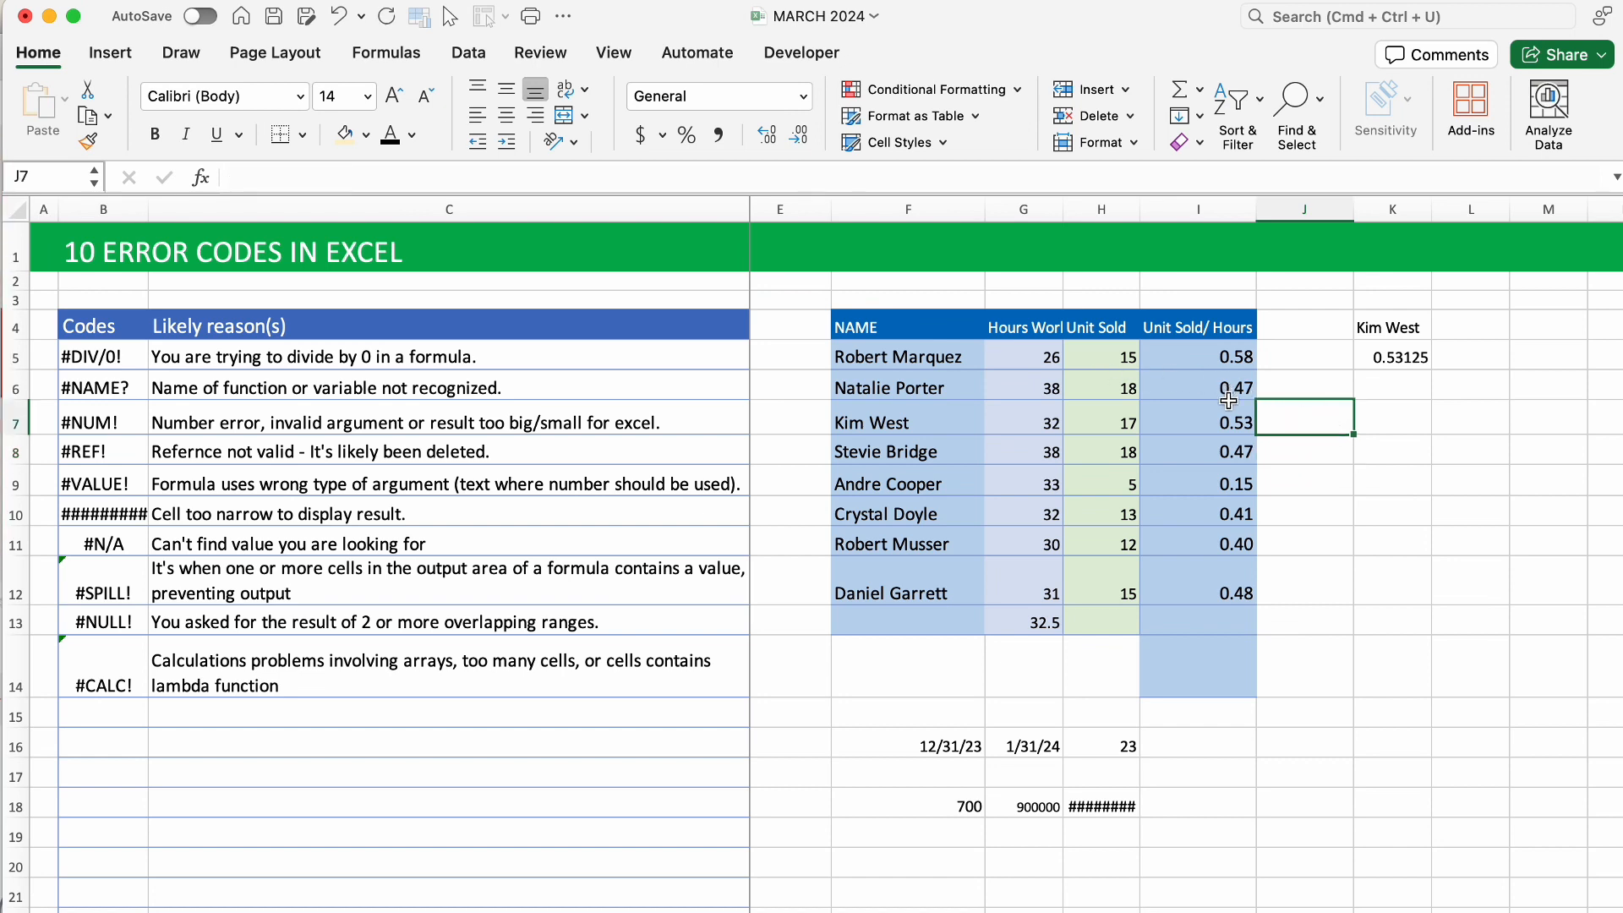
Enter =AVERAGE(G5 G7) in J7 with a space between the references, producing #NULL!
{"action": "type", "text": "A"}
{"action": "key", "text": "BackSpace"}
{"action": "type", "text": "=AVEE"}
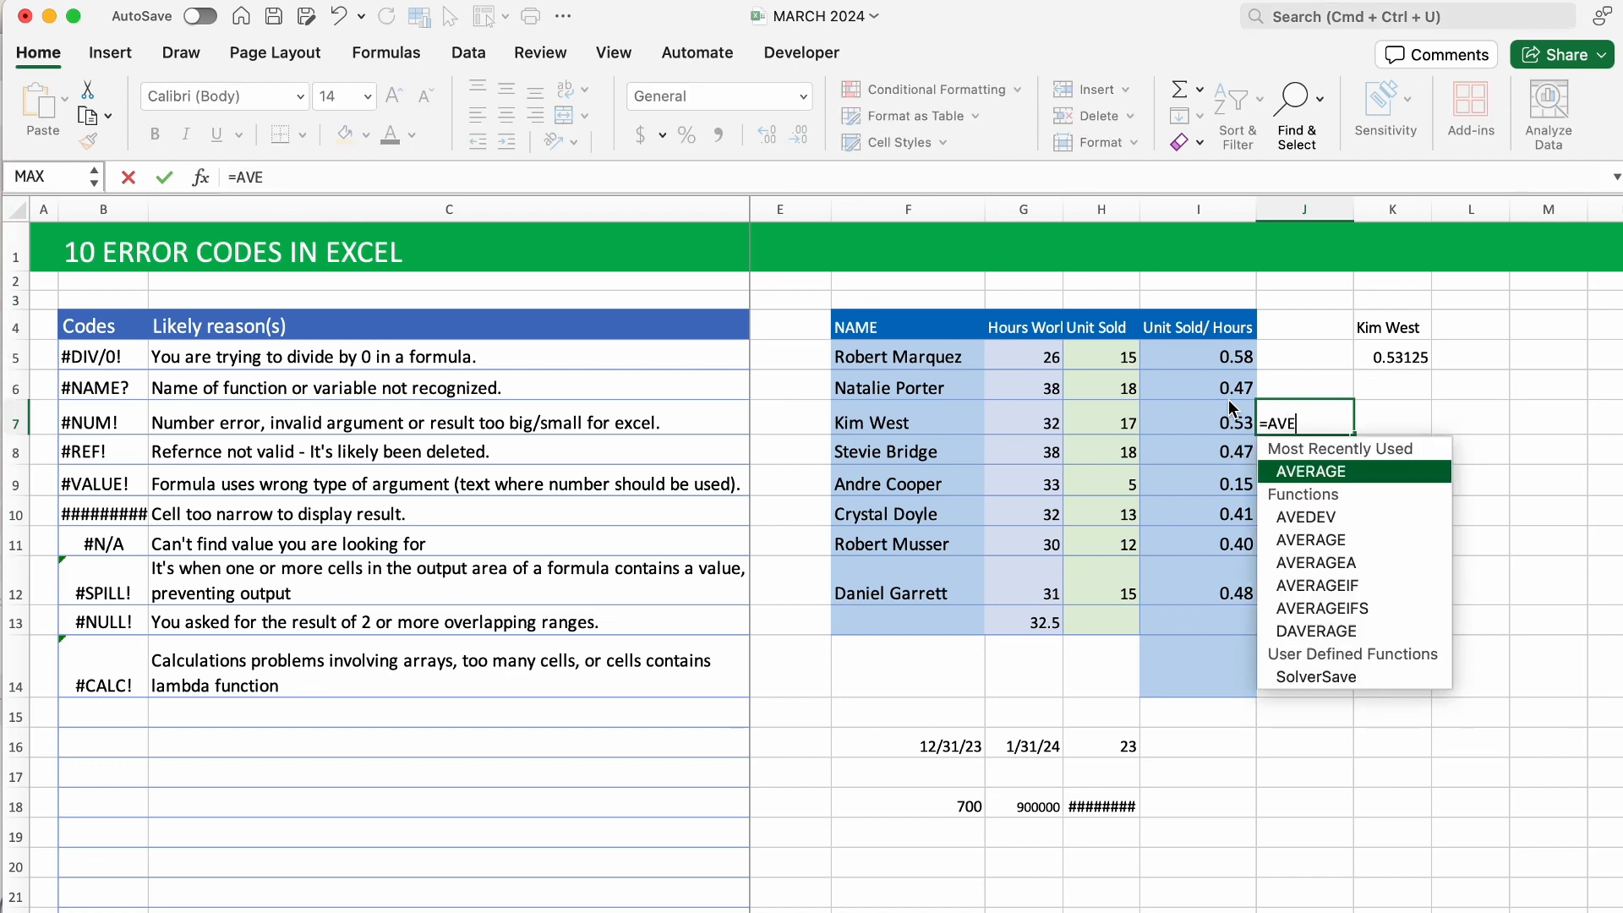
{"action": "key", "text": "BackSpace"}
{"action": "type", "text": "RAGE"}
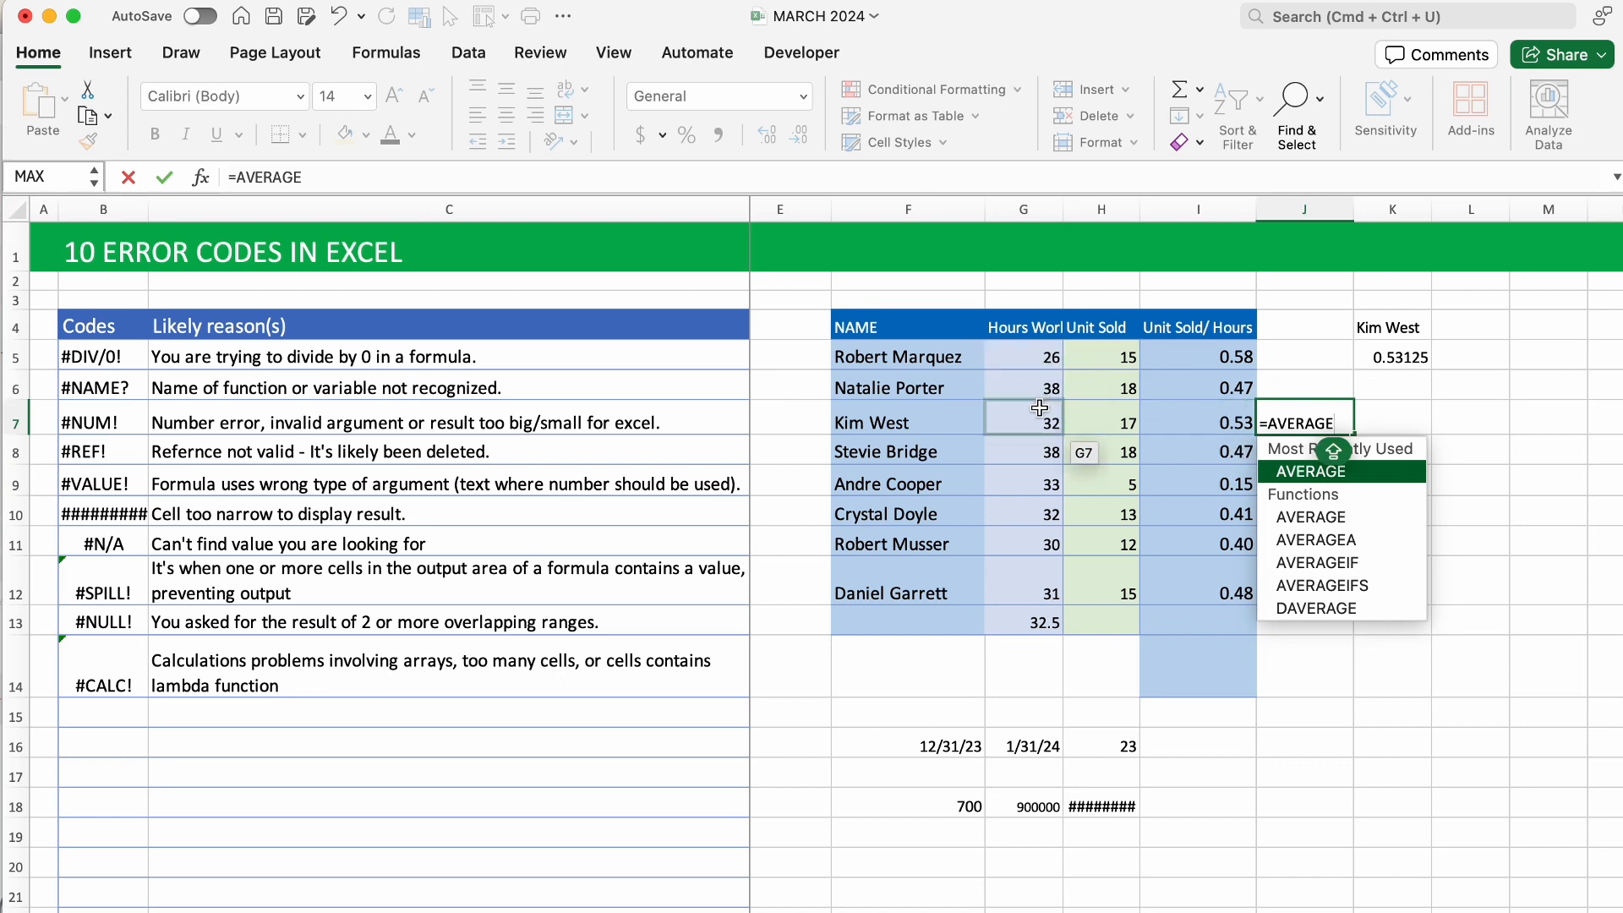
{"action": "type", "text": "("}
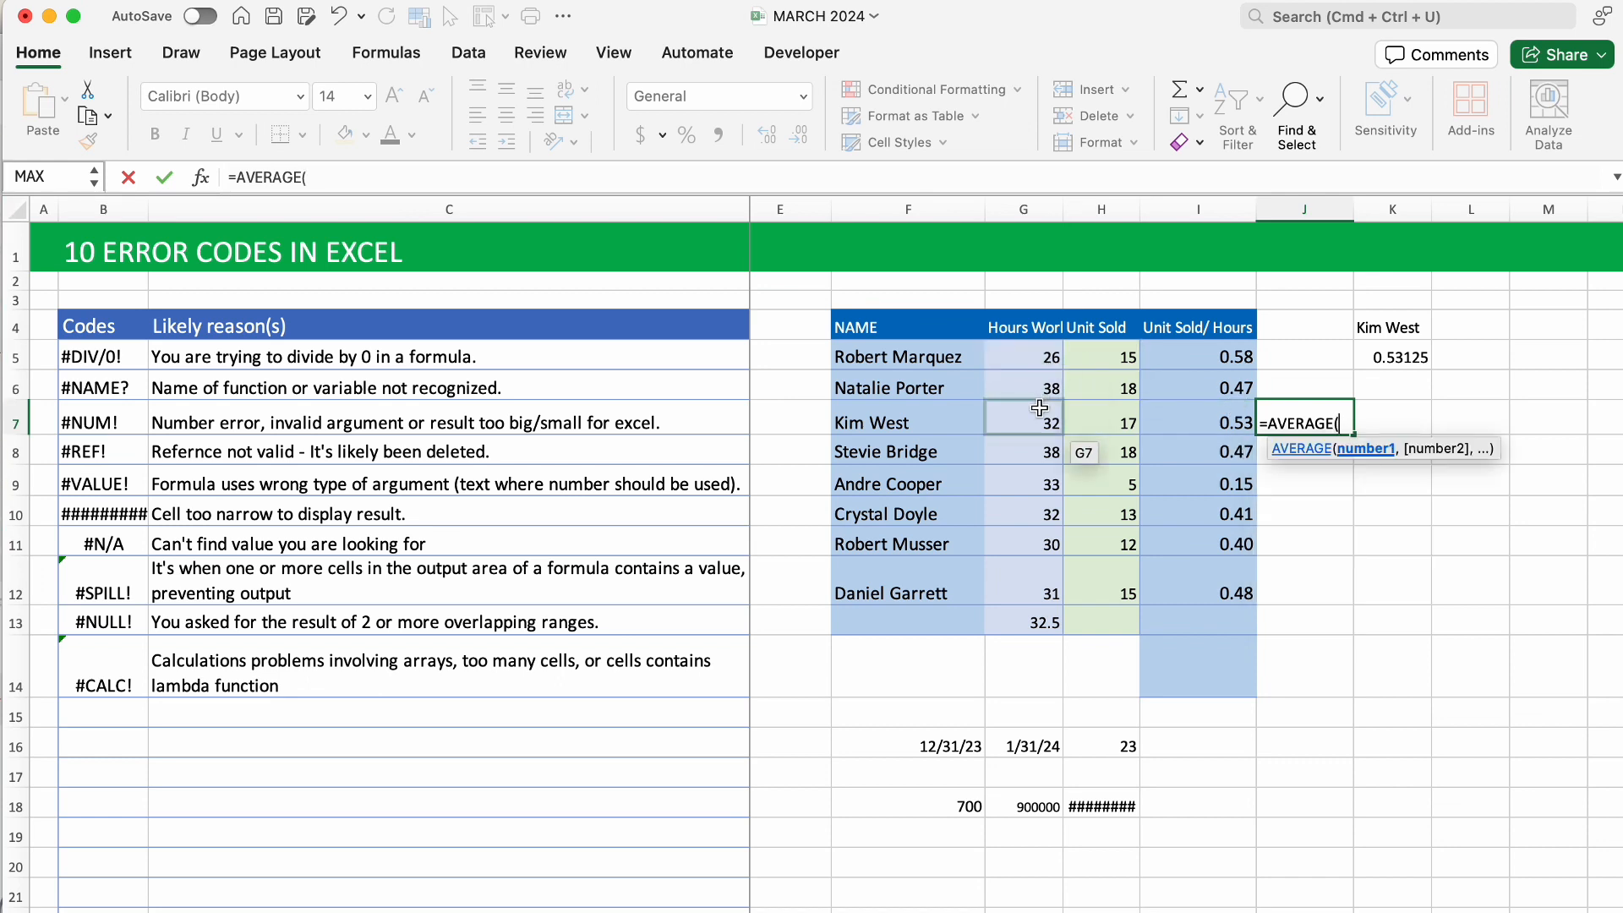
{"action": "left_click", "coordinate": [1056, 362]}
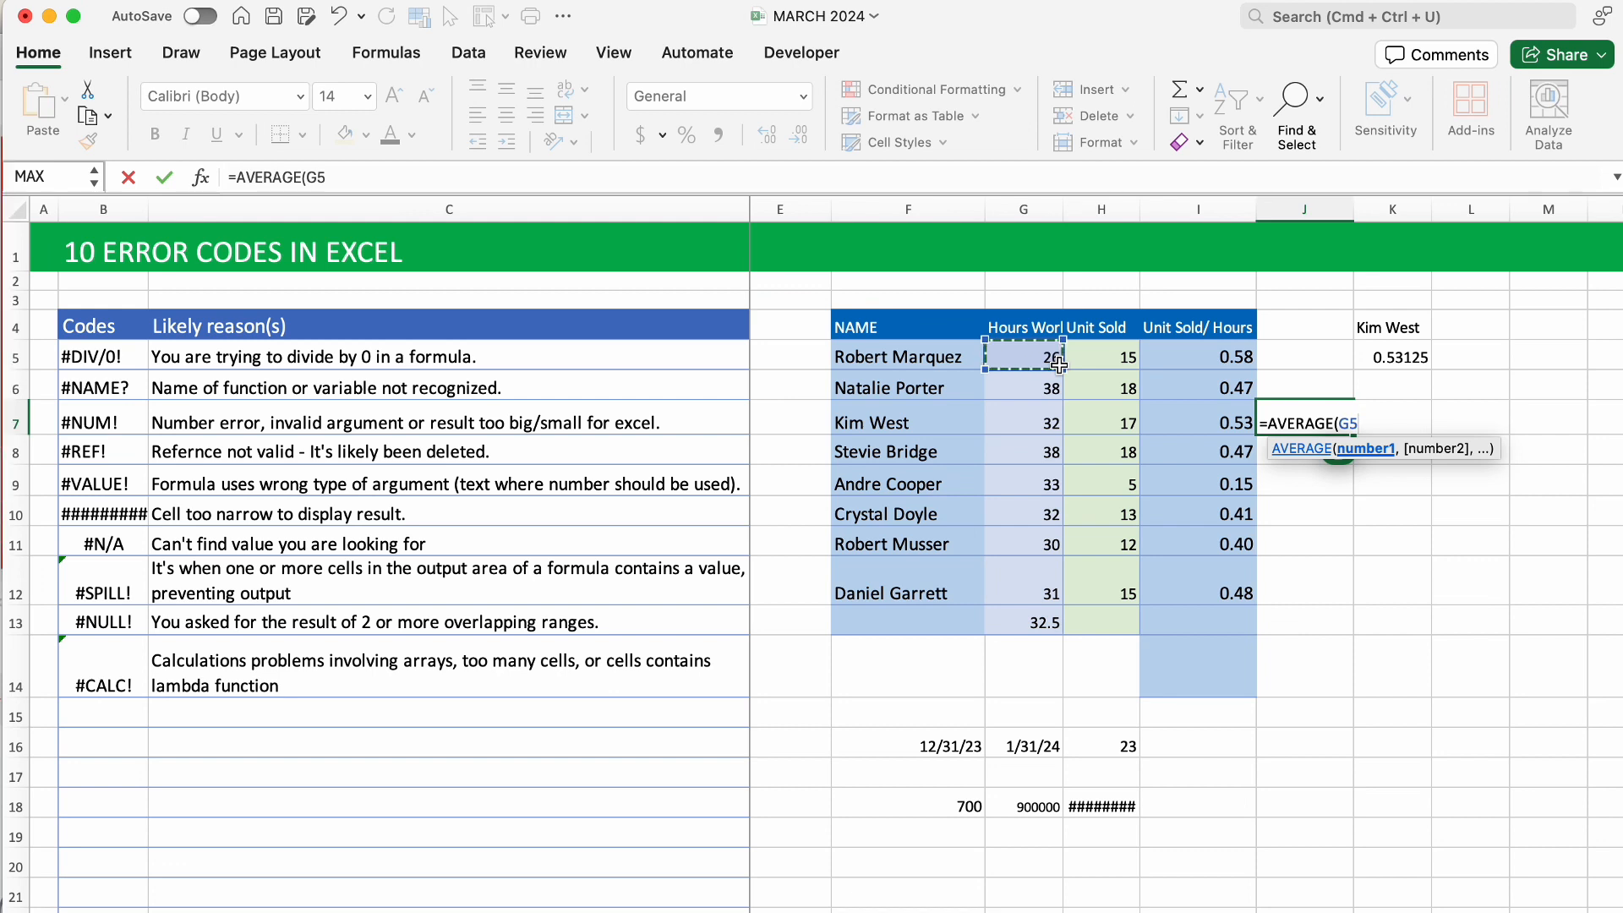
{"action": "left_click", "coordinate": [1037, 426]}
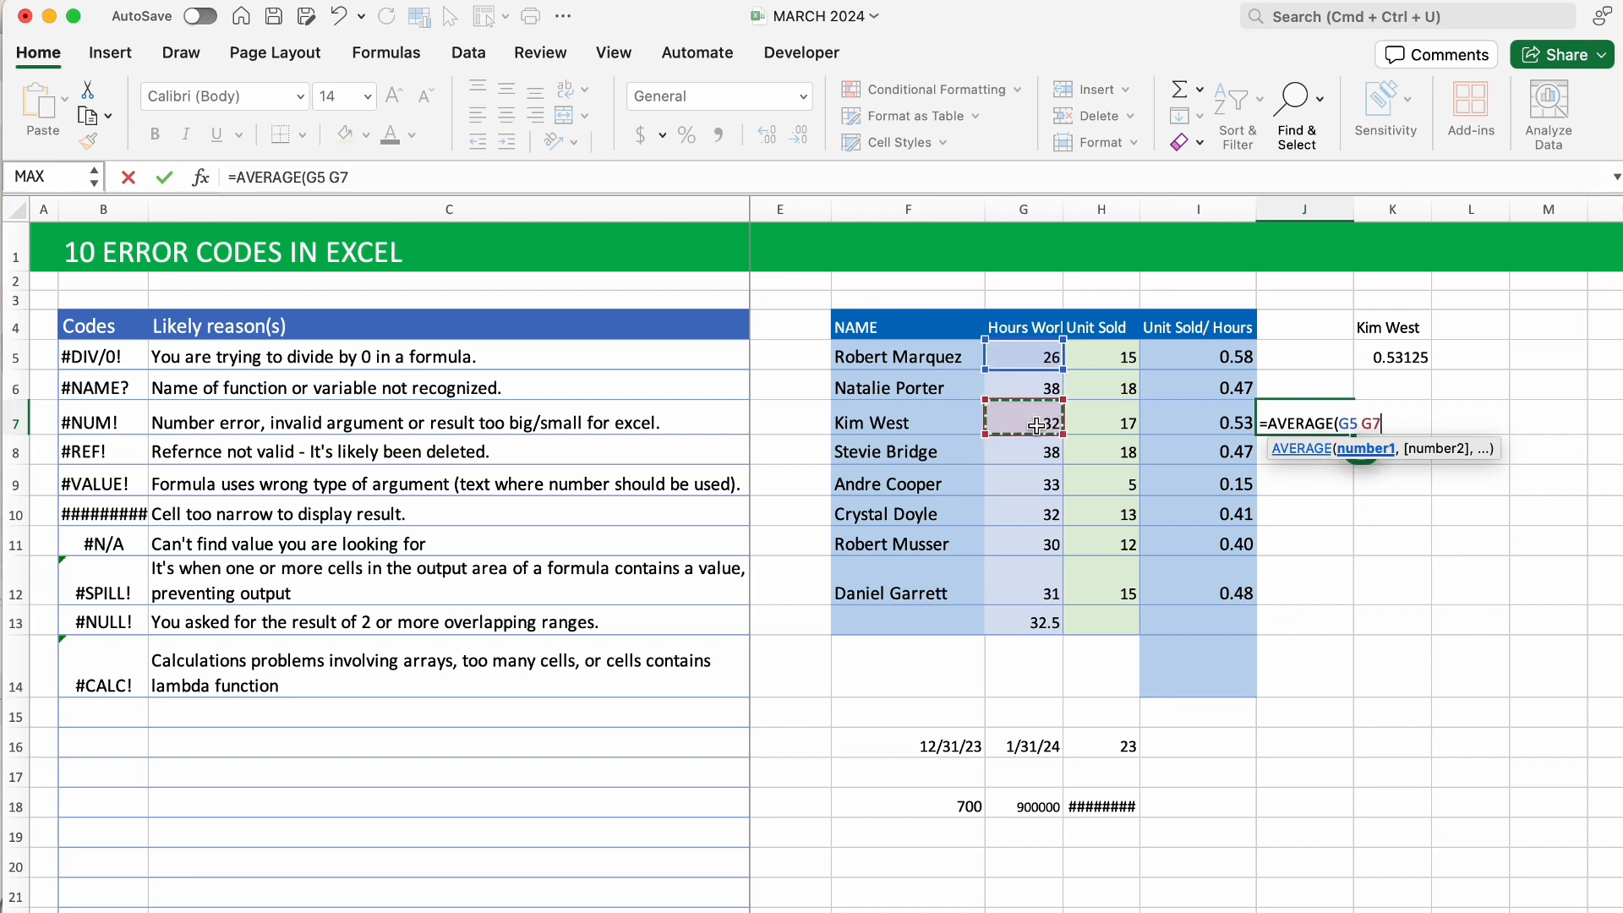
{"action": "type", "text": ")"}
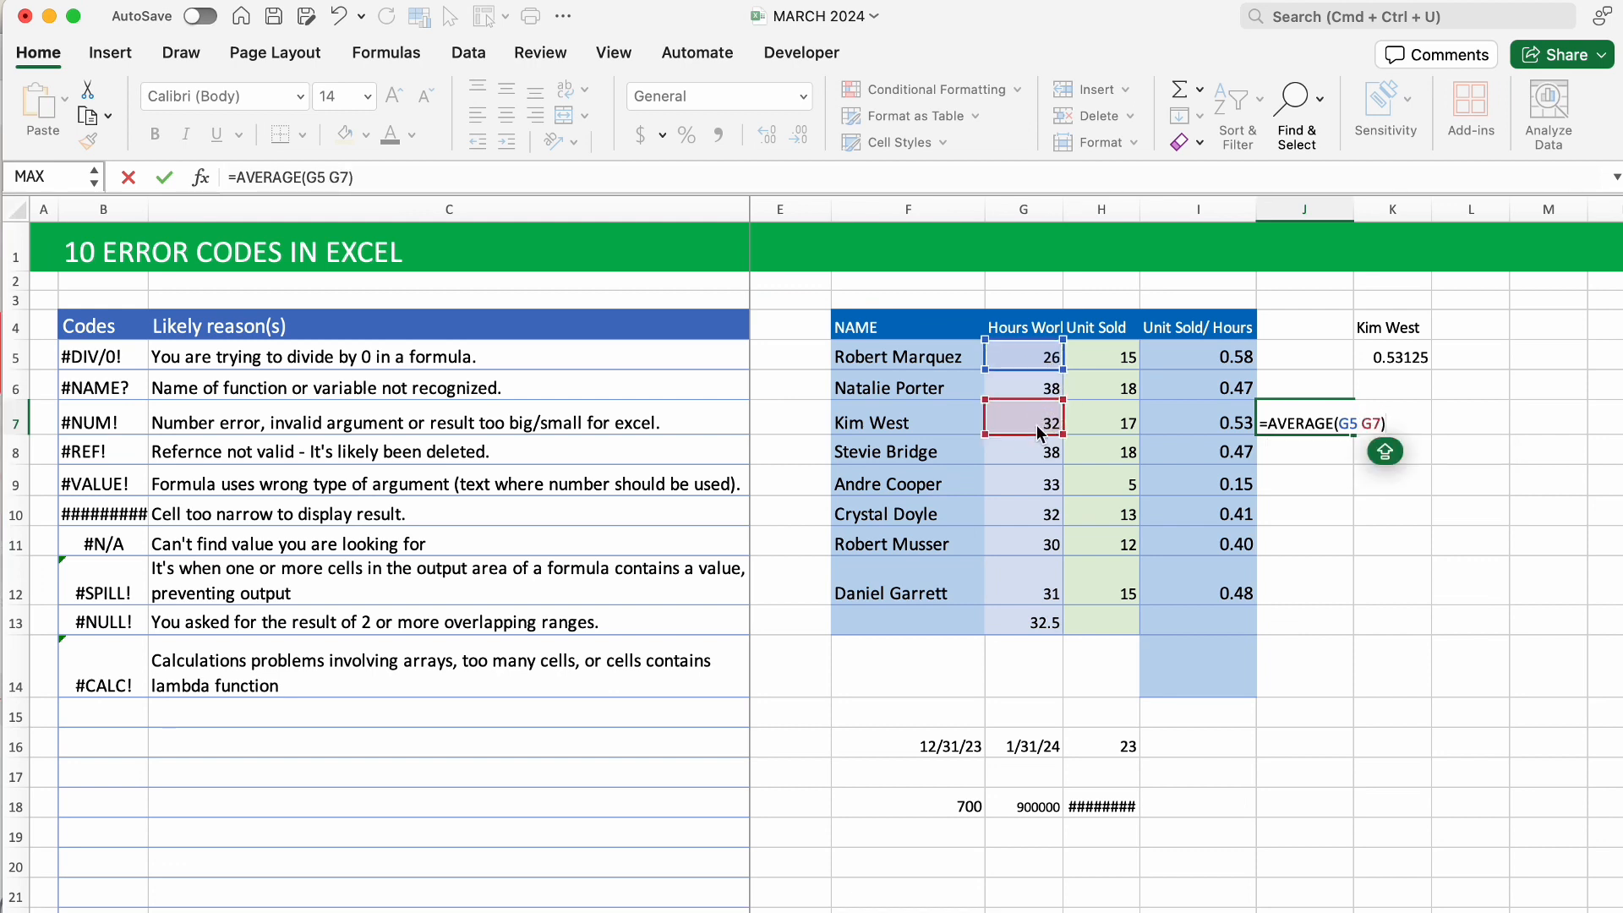
{"action": "key", "text": "Return"}
Fix J7 to =AVERAGE(G5:G7) by inserting a colon, so it returns 32.
{"action": "left_click", "coordinate": [1332, 423]}
{"action": "double_click", "coordinate": [1357, 424]}
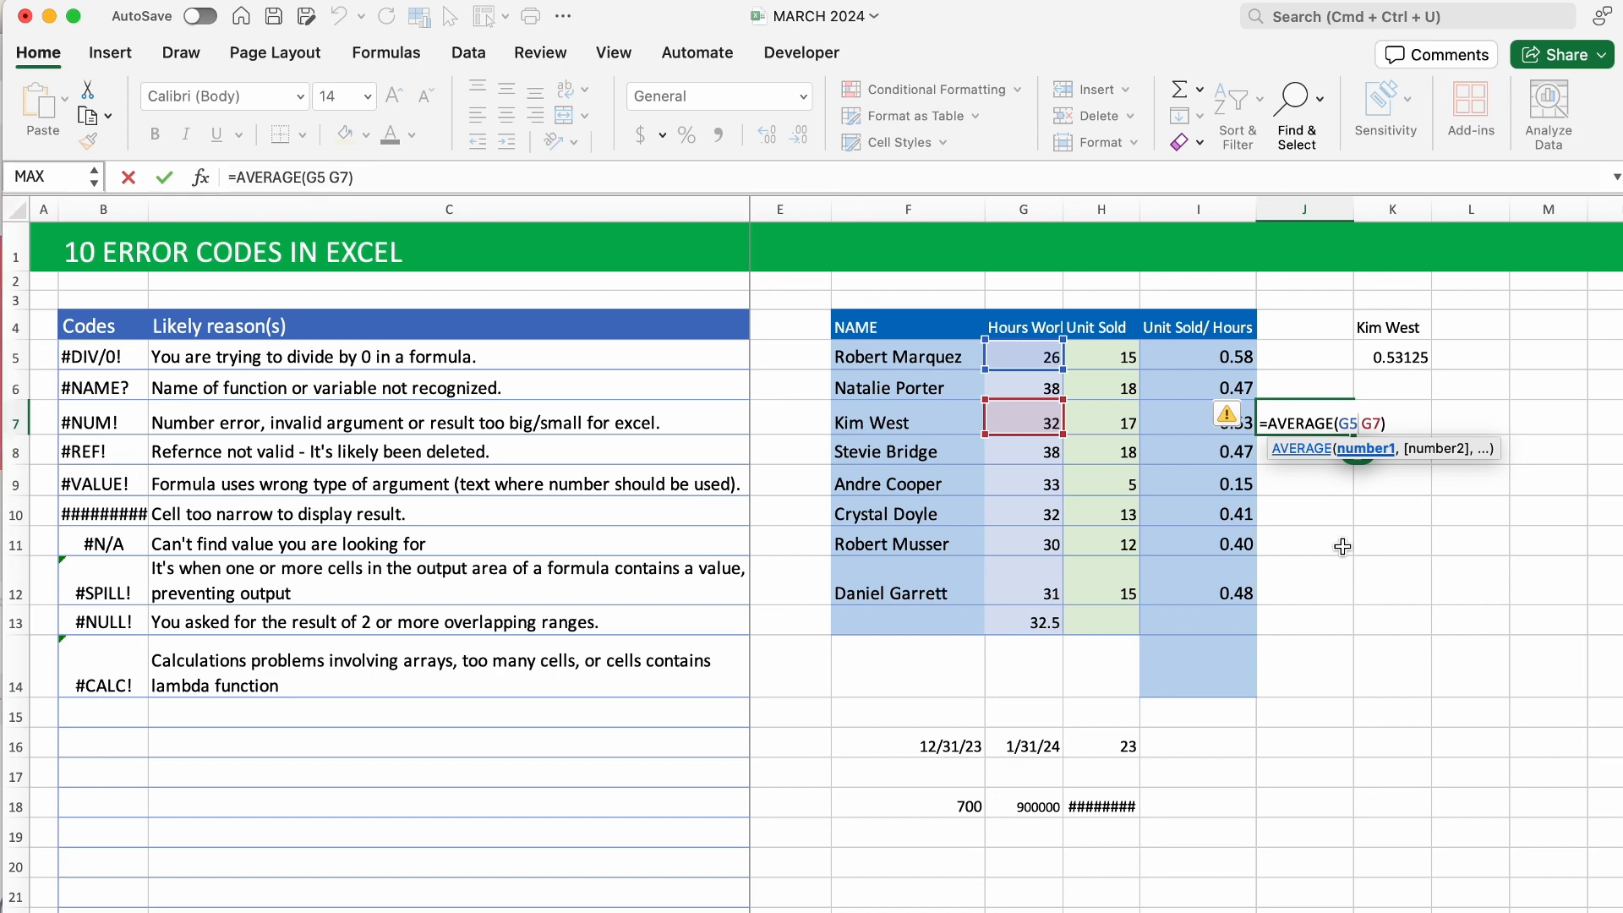
{"action": "type", "text": ":"}
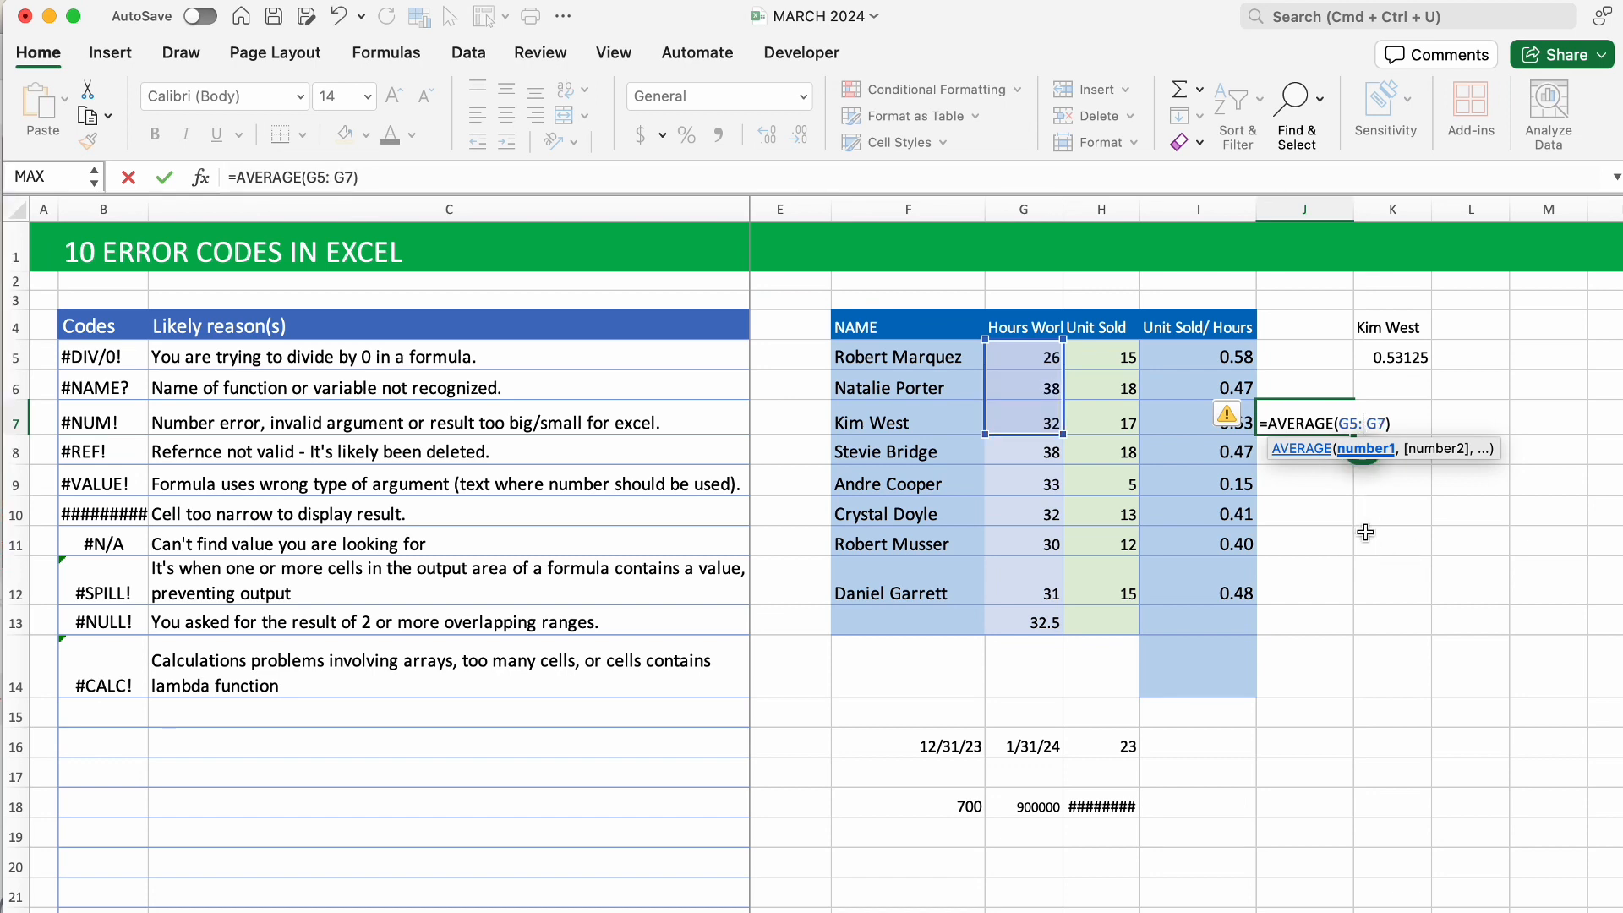
{"action": "key", "text": "Return"}
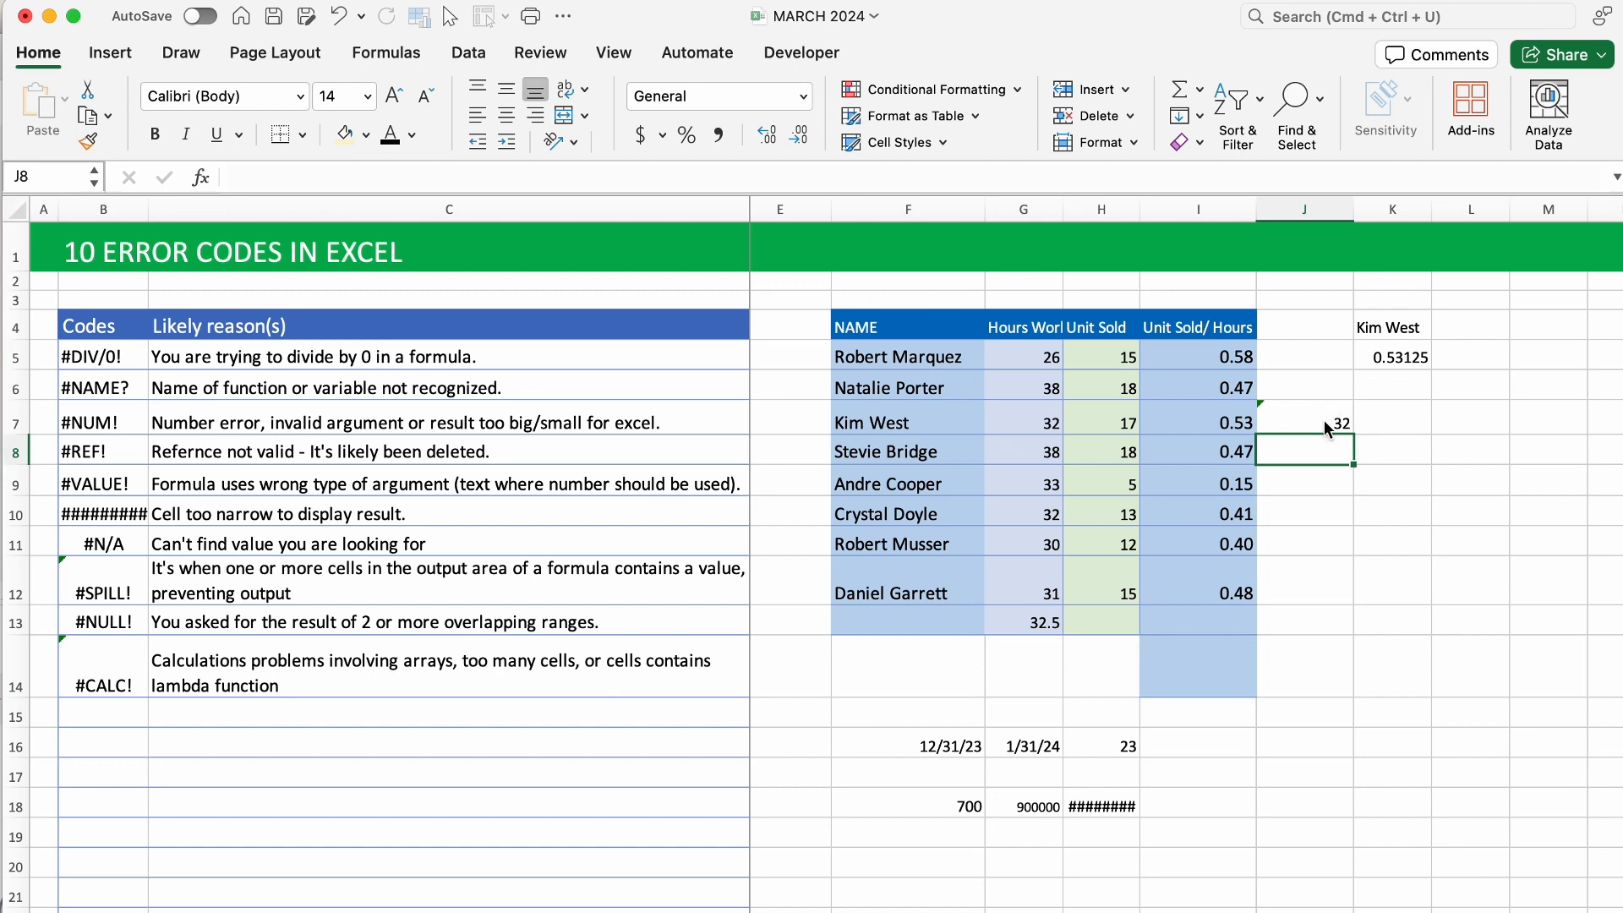
{"action": "left_click", "coordinate": [1329, 419]}
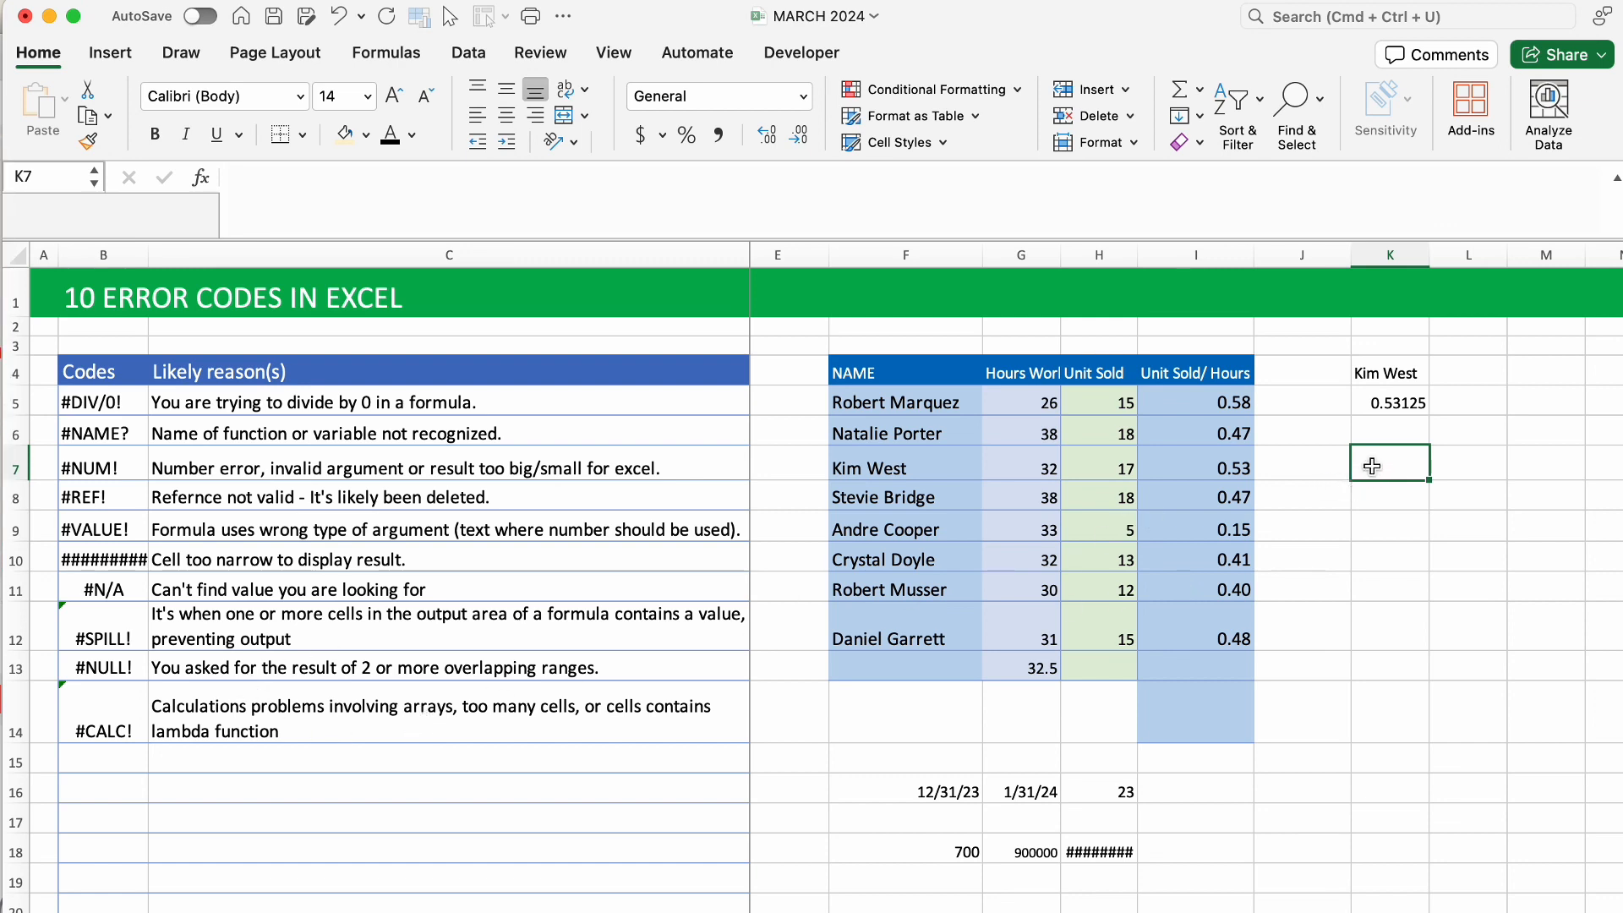
Enter =FILTER(F5:I12,NAME="x") in K7, returning #CALC! since no name matches "x".
{"action": "type", "text": "=filter"}
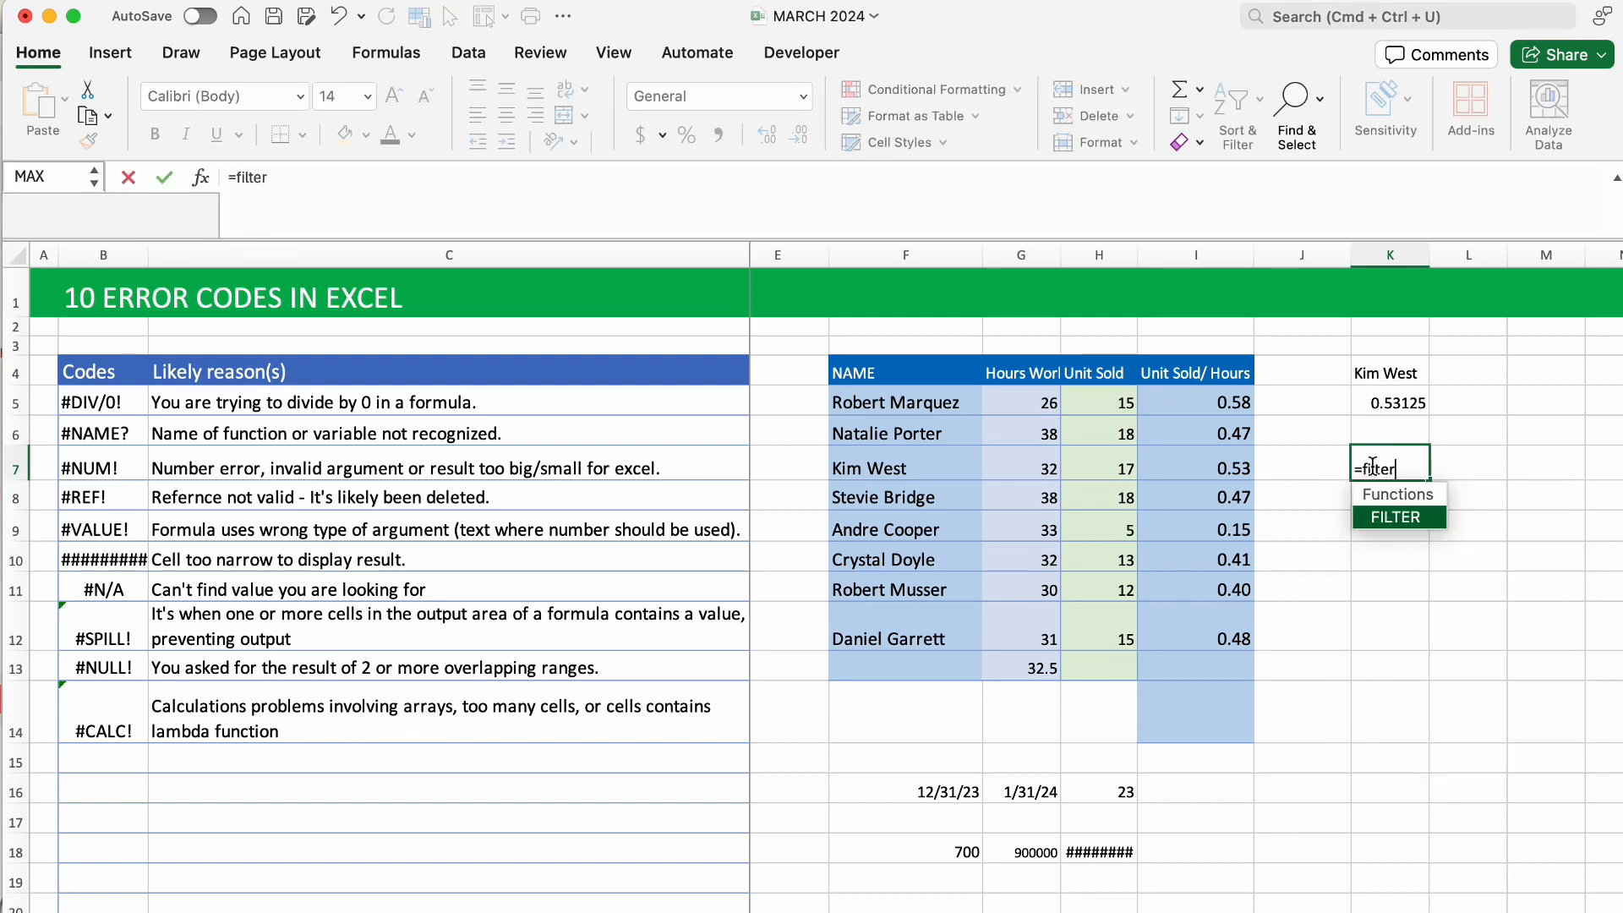
{"action": "key", "text": "Tab"}
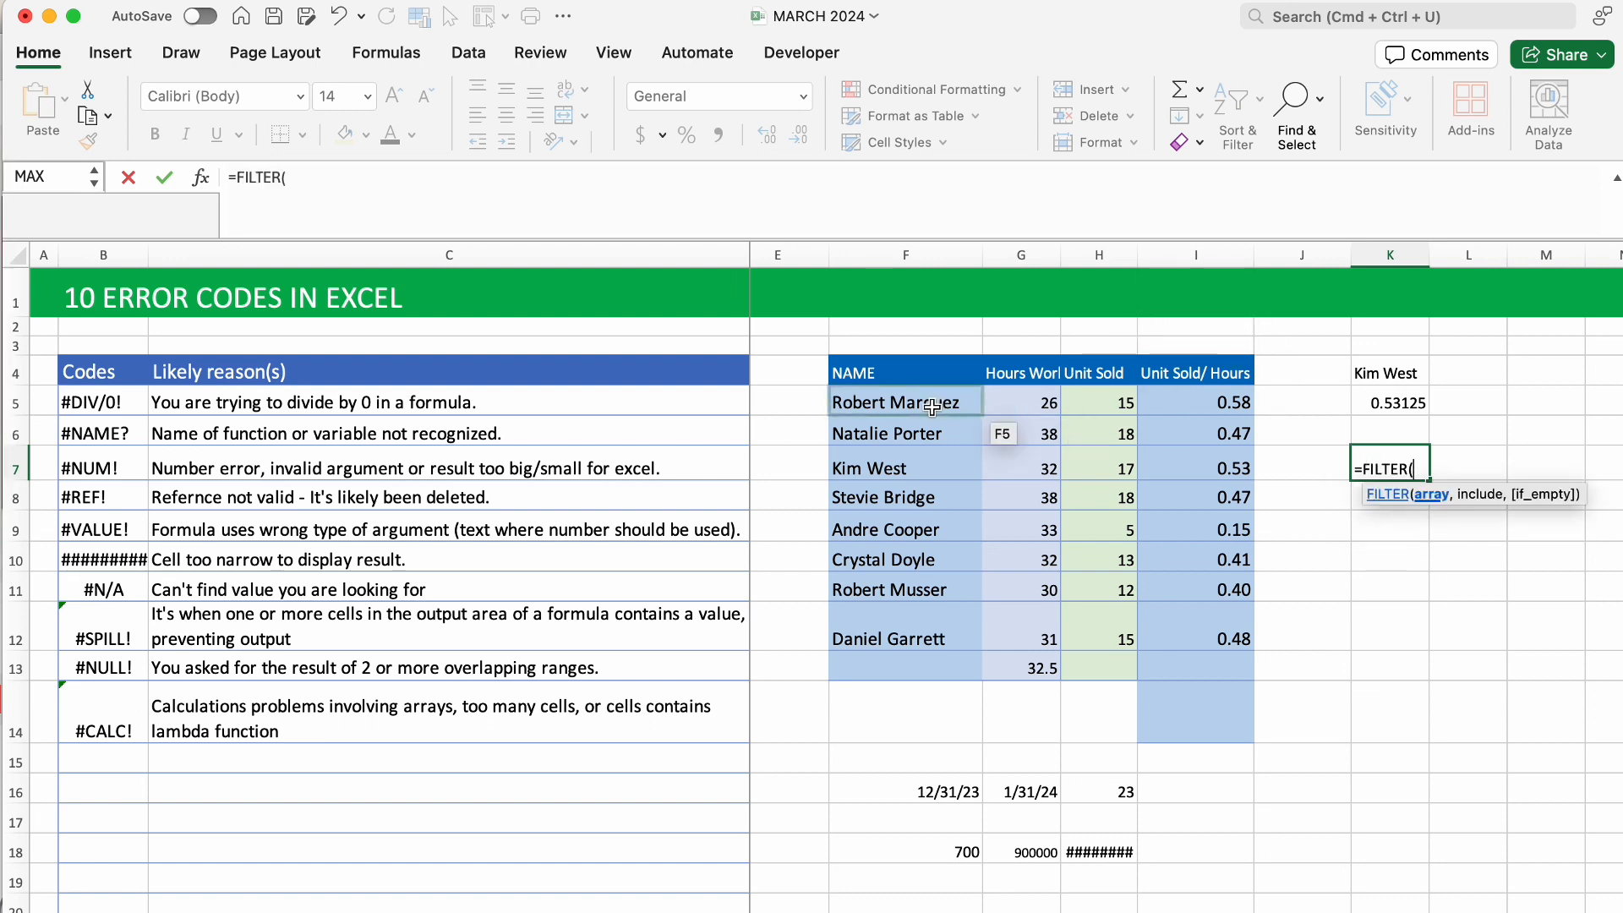
{"action": "left_click_drag", "start_coordinate": [932, 408], "coordinate": [1192, 630]}
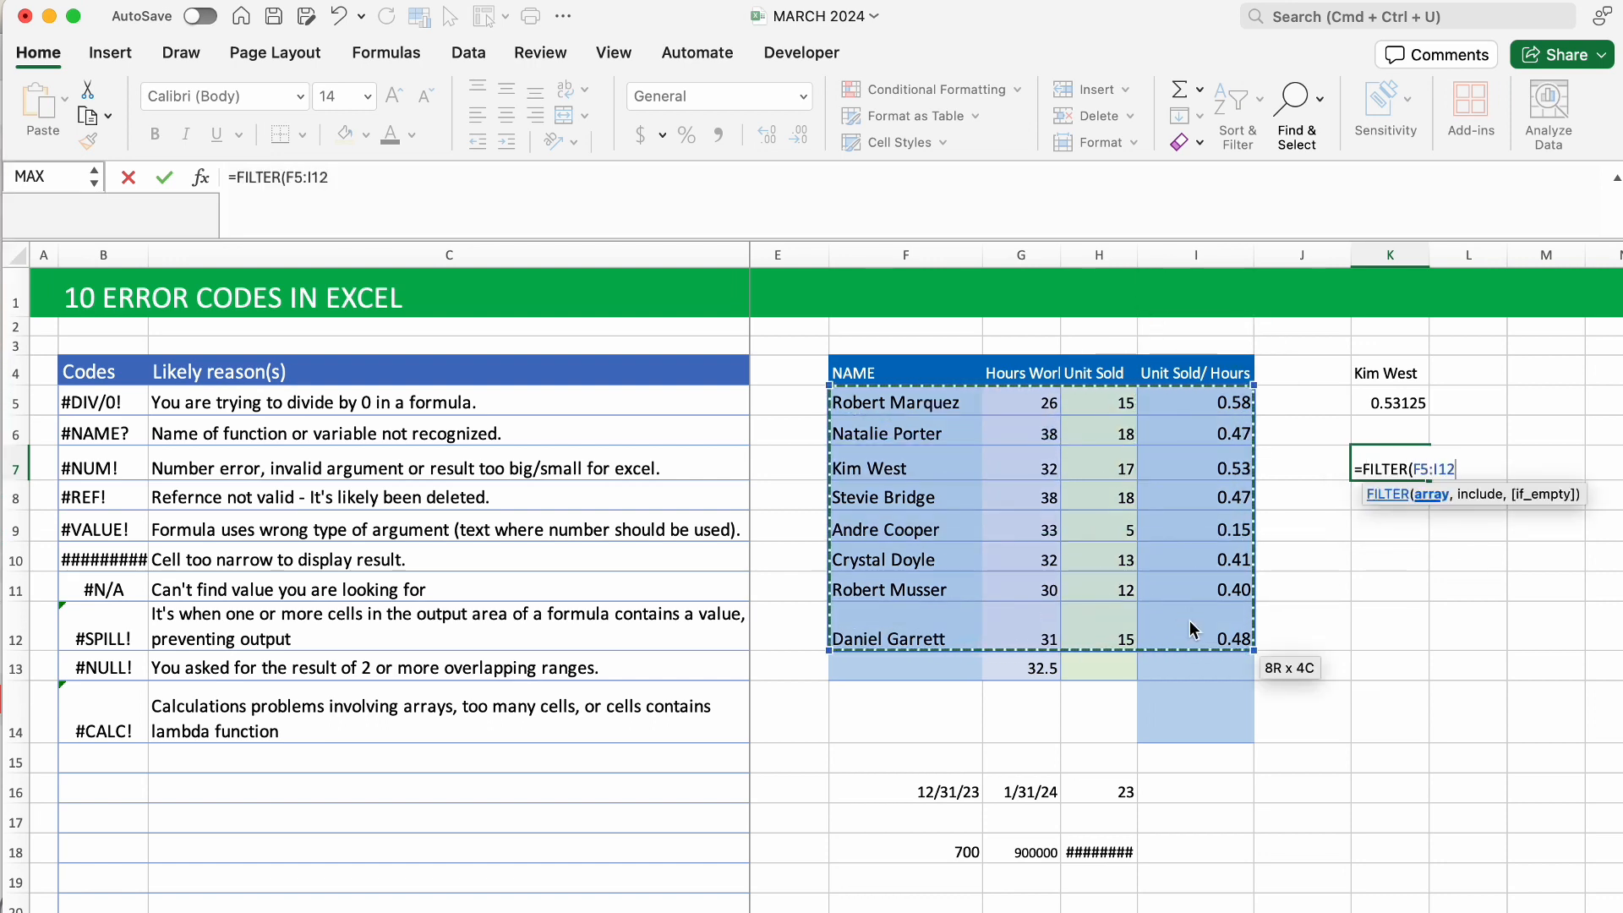
{"action": "type", "text": ","}
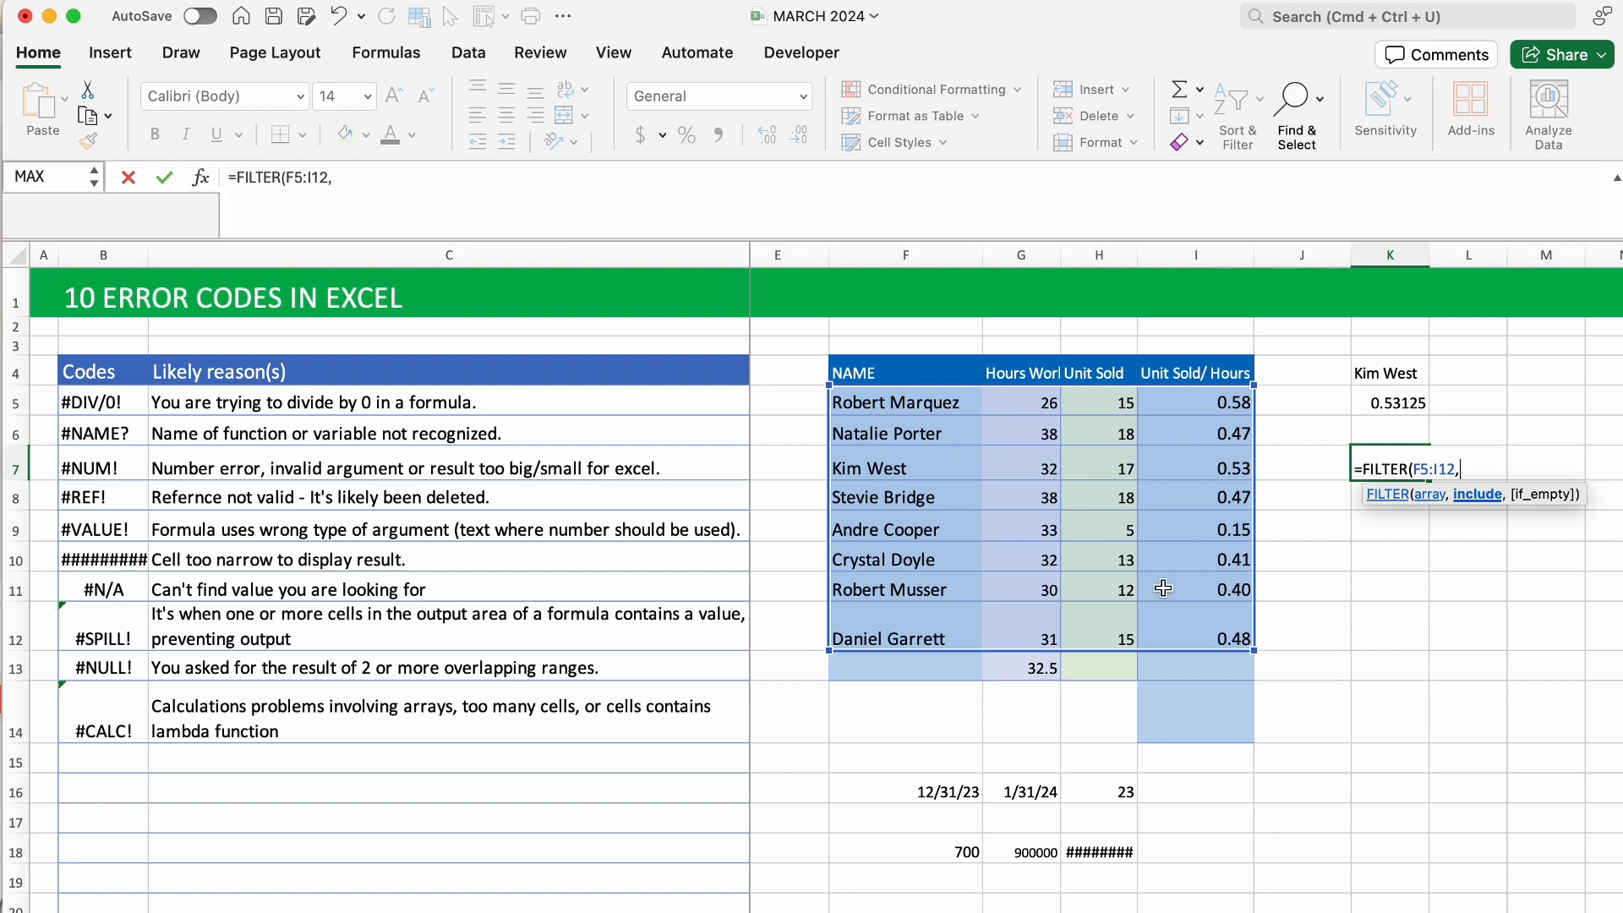
{"action": "left_click_drag", "start_coordinate": [939, 402], "coordinate": [933, 640]}
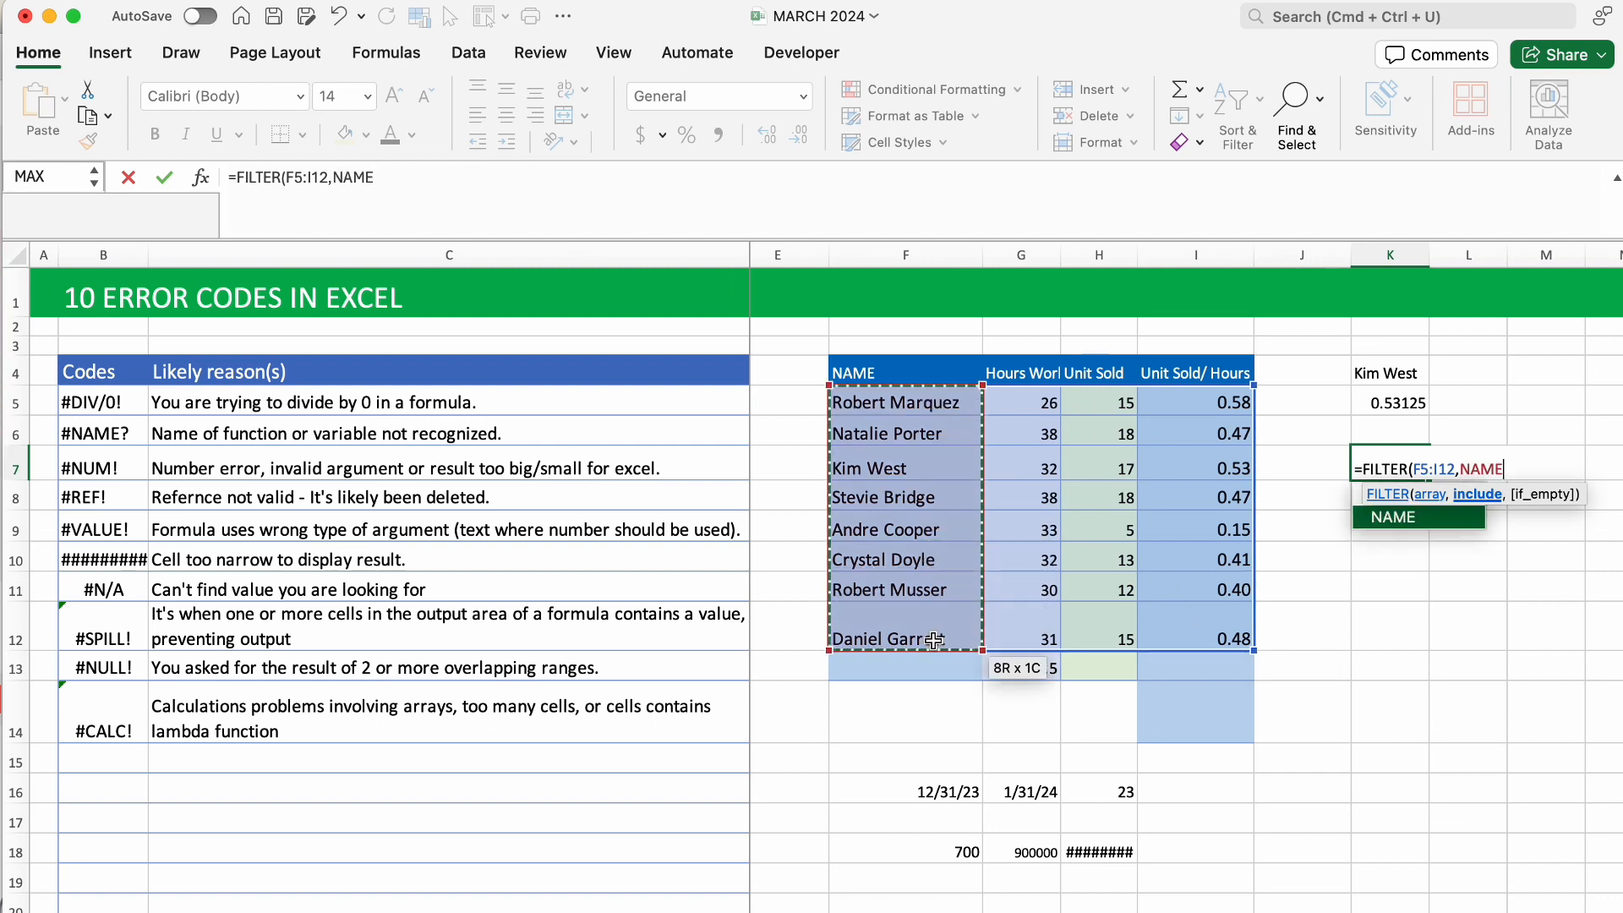
{"action": "type", "text": "+"}
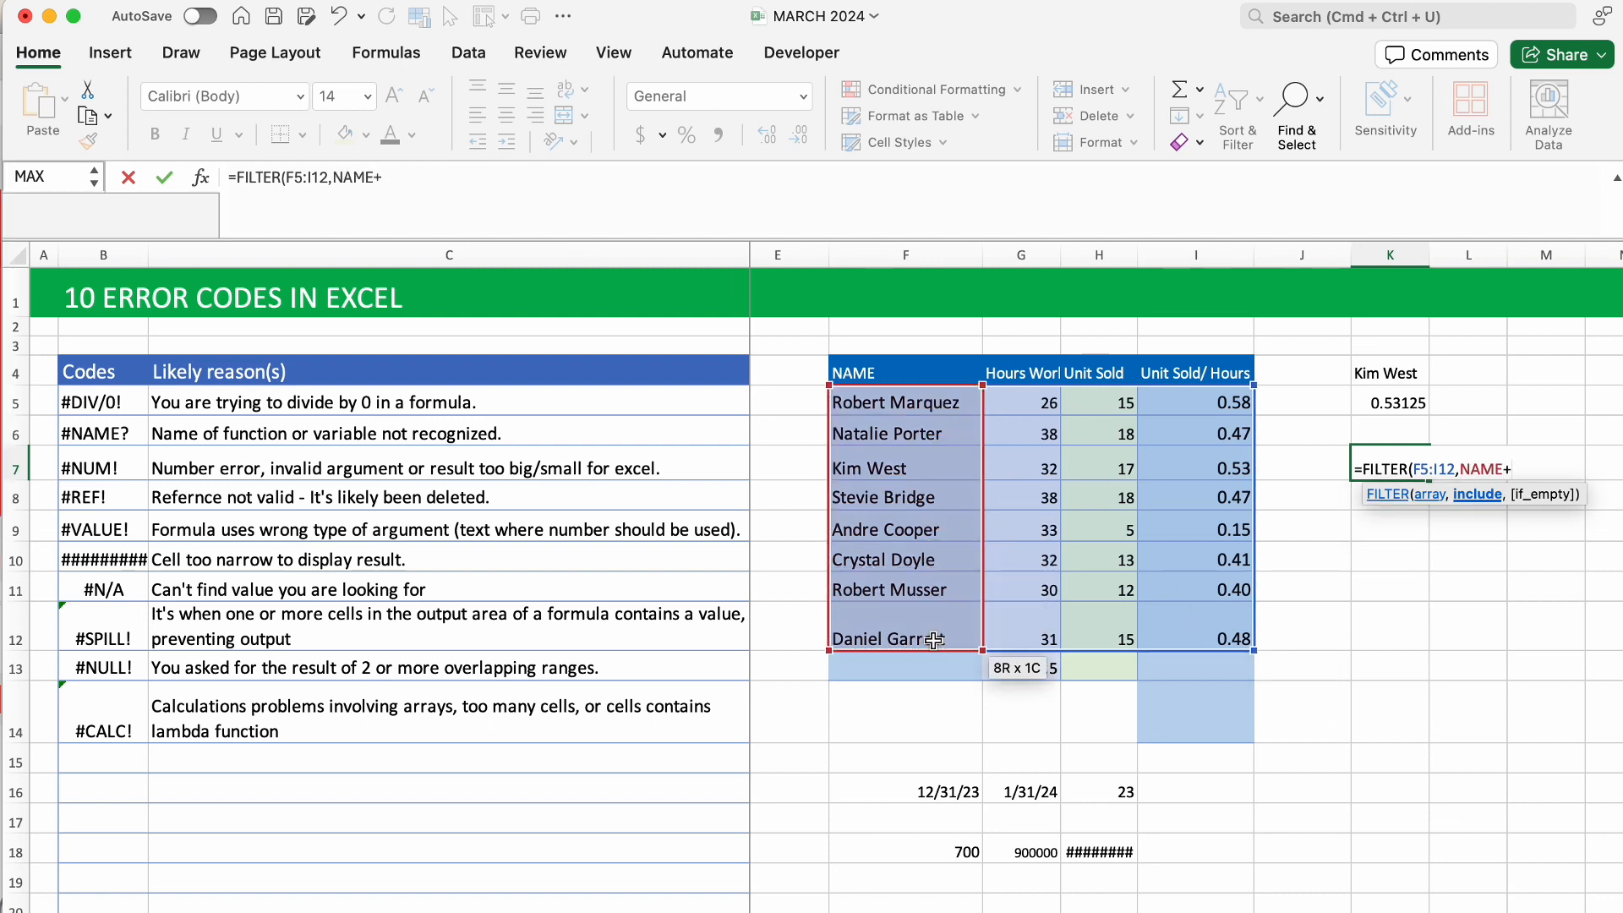
{"action": "key", "text": "BackSpace"}
{"action": "type", "text": "=\"x\""}
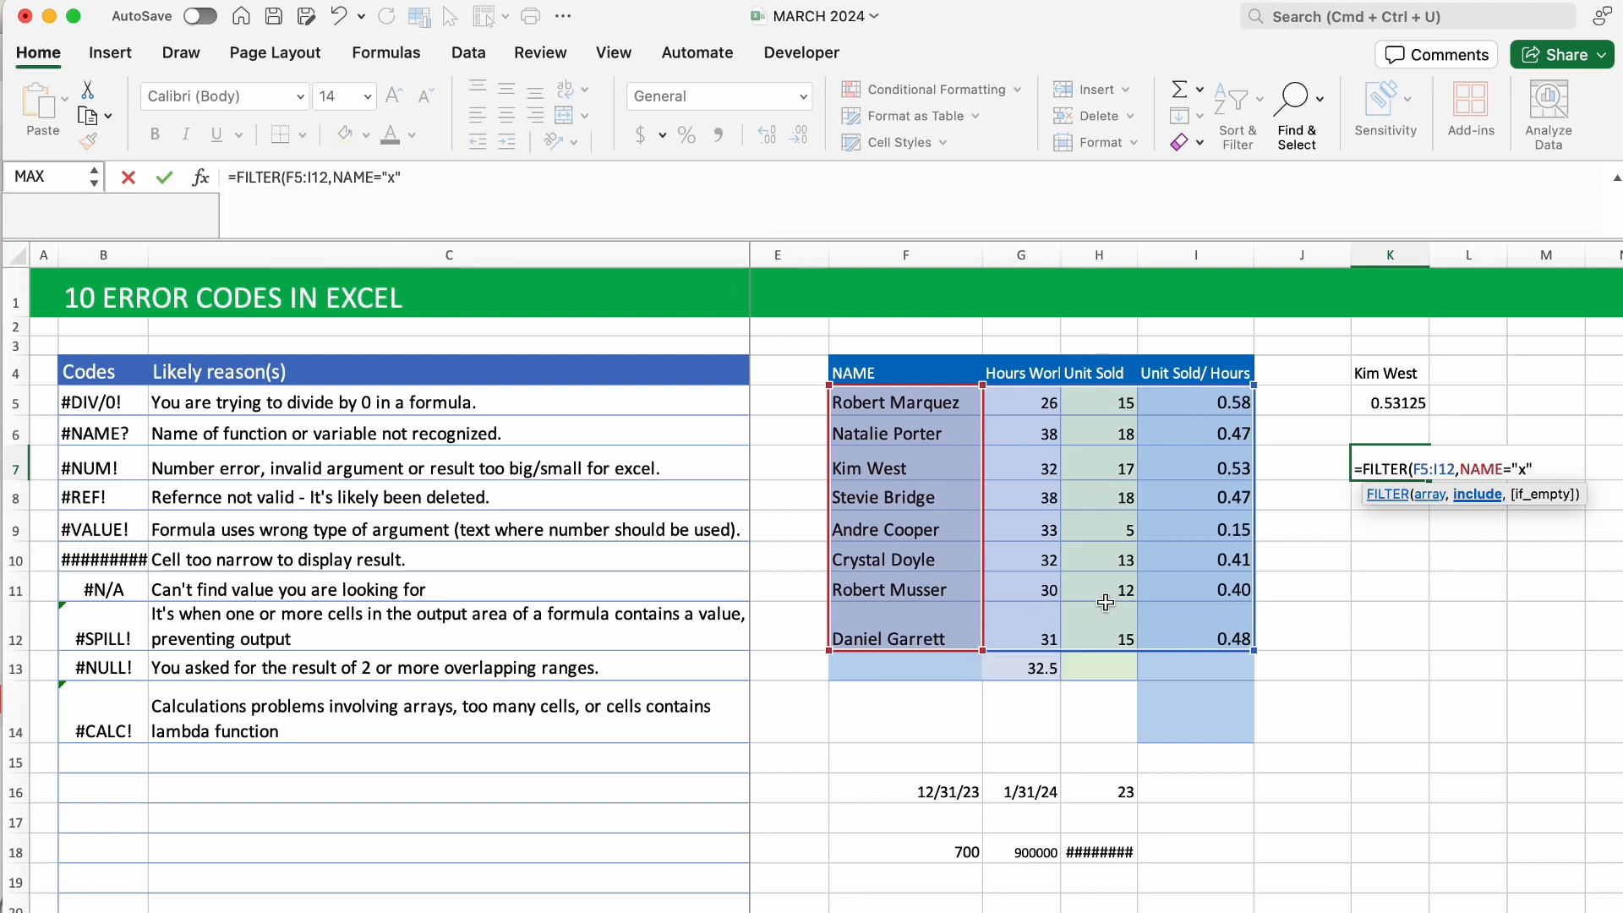
{"action": "type", "text": ")"}
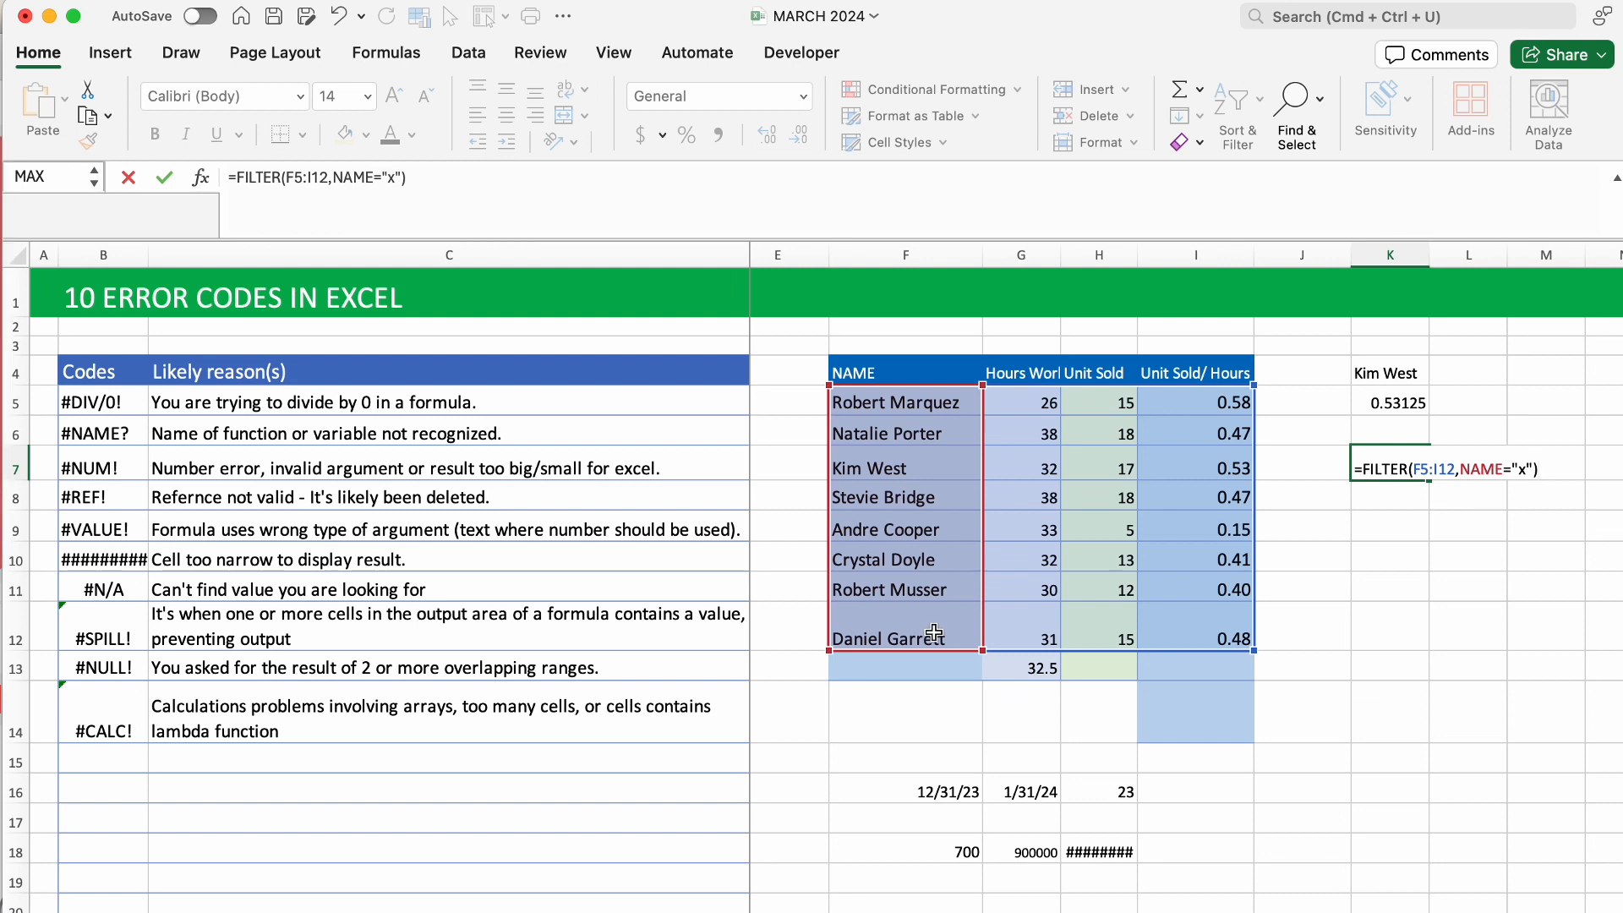
{"action": "key", "text": "Return"}
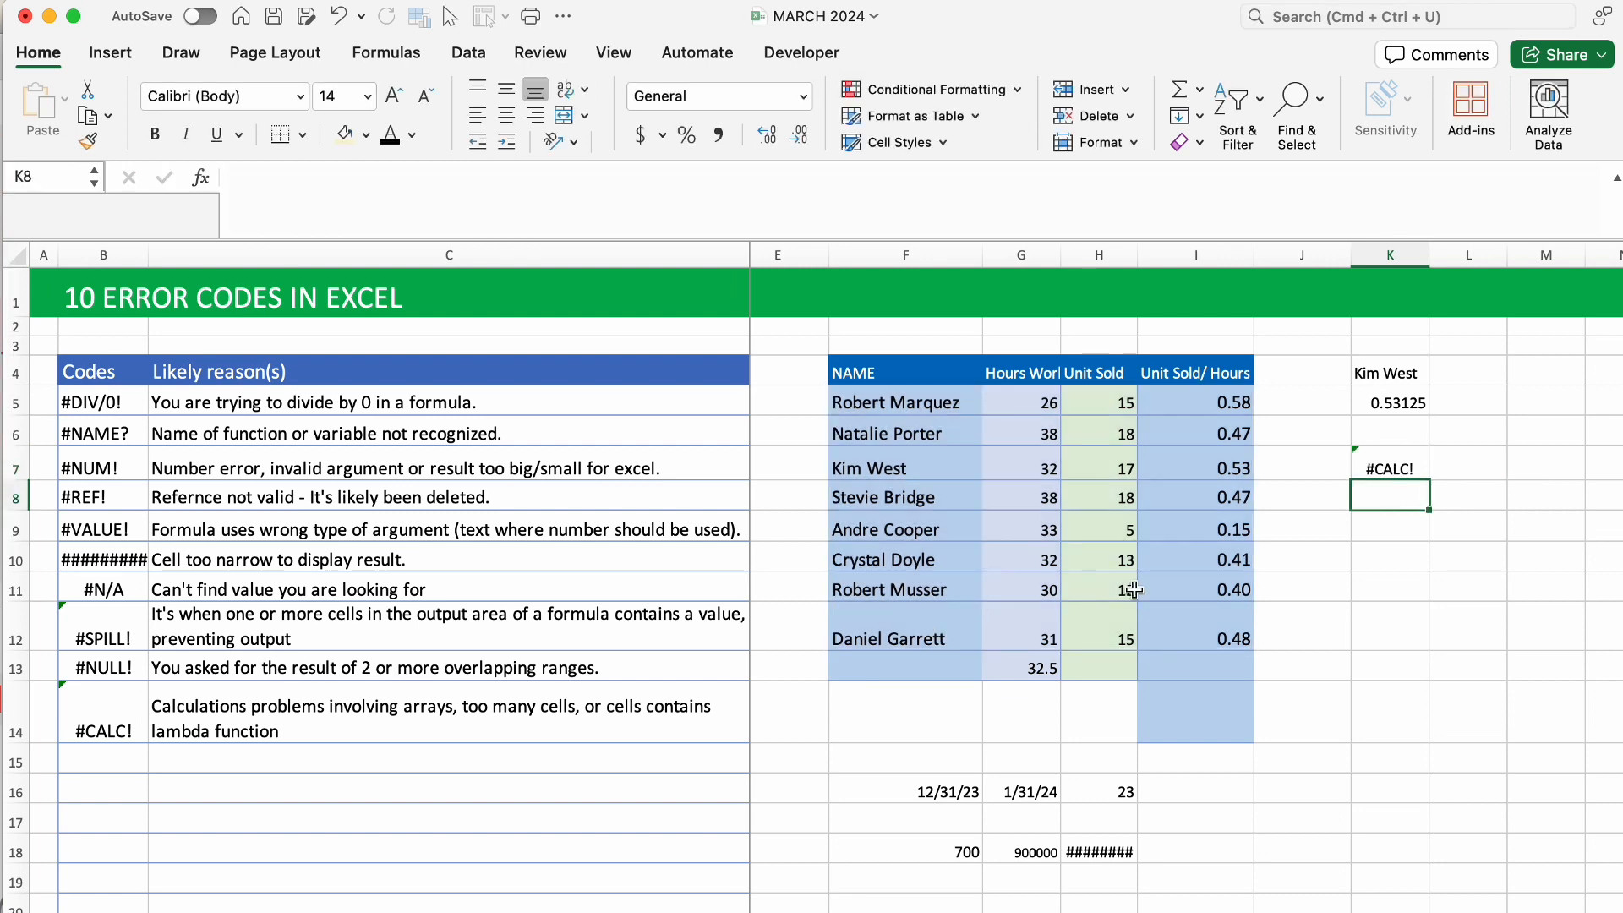
Replace K7's "x" criterion with a salesperson's name so their row (32, 17, 0.53) spills.
{"action": "left_click", "coordinate": [1365, 474]}
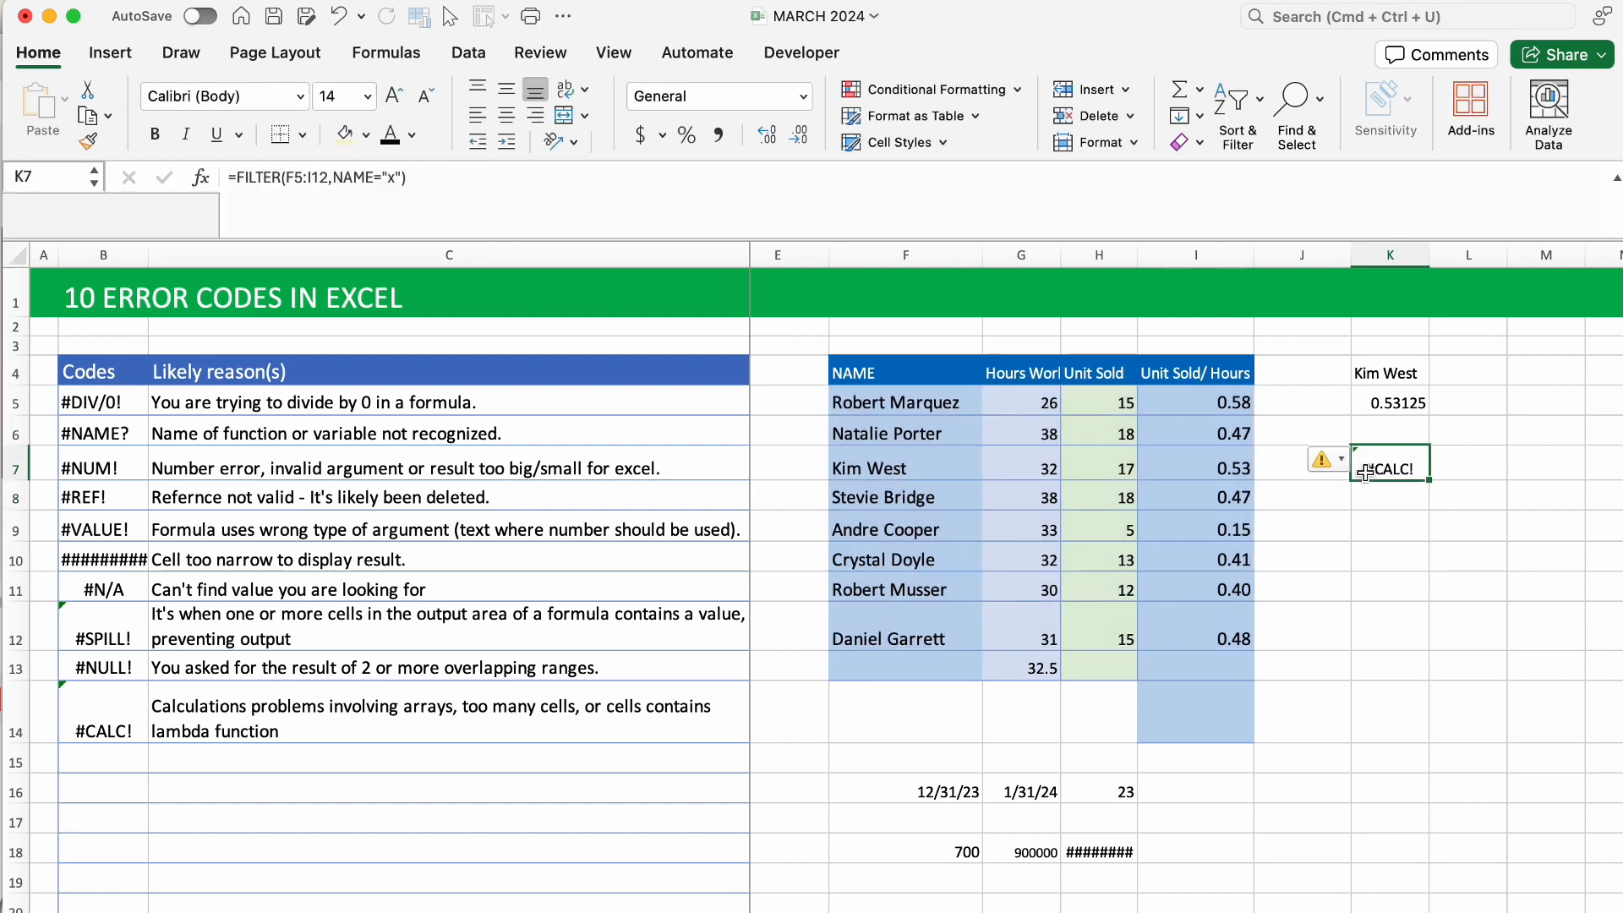
{"action": "double_click", "coordinate": [1406, 457]}
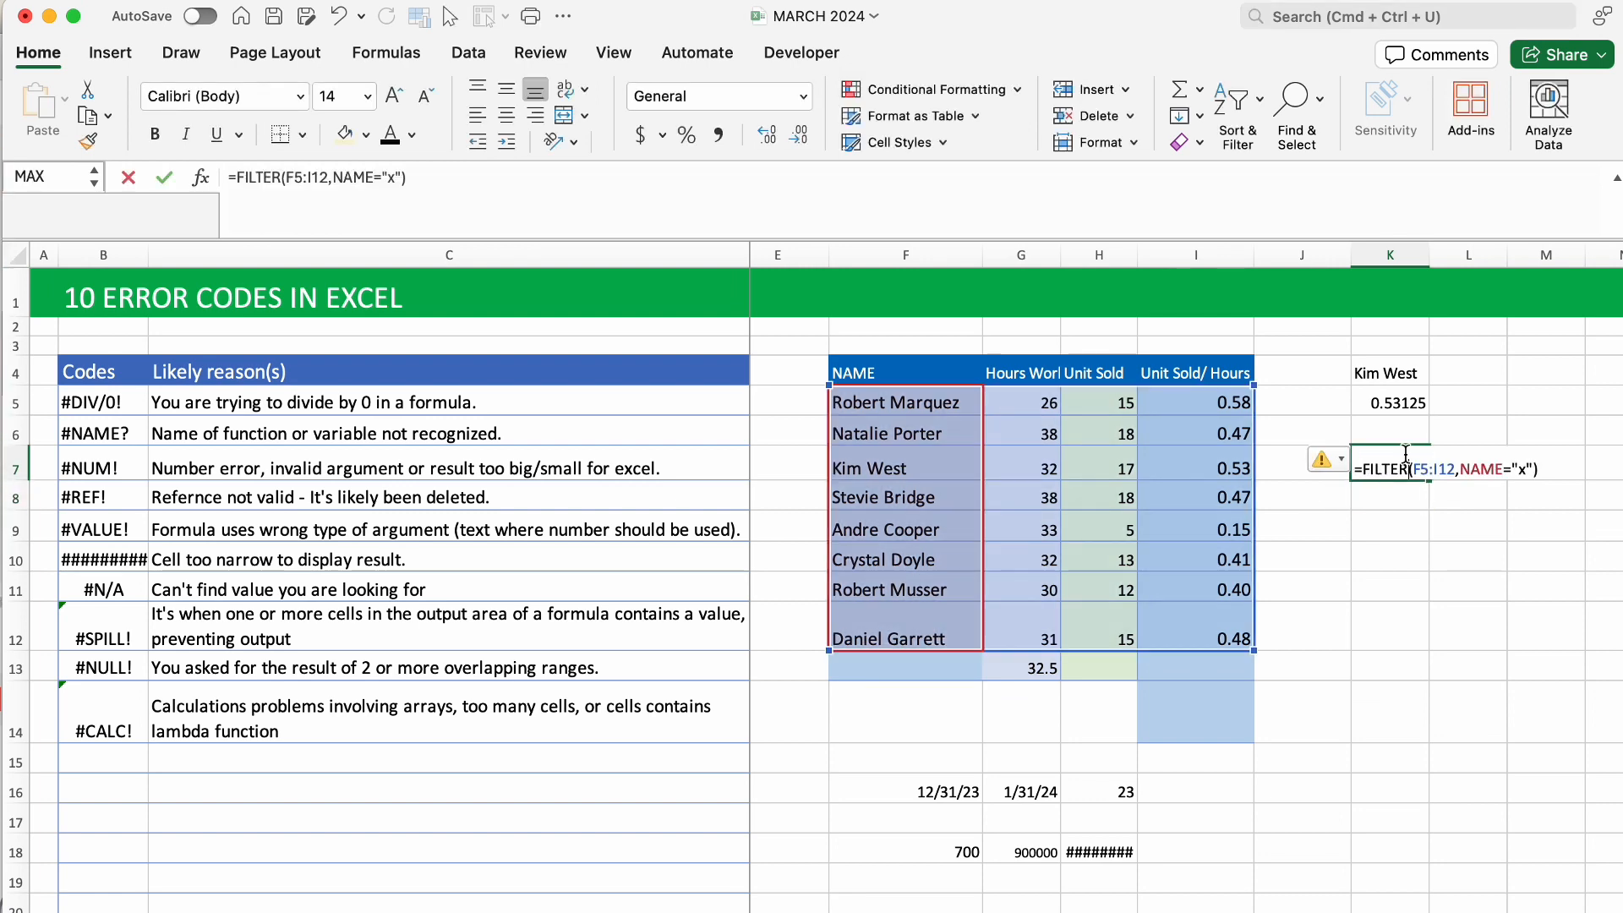
{"action": "left_click", "coordinate": [1527, 469]}
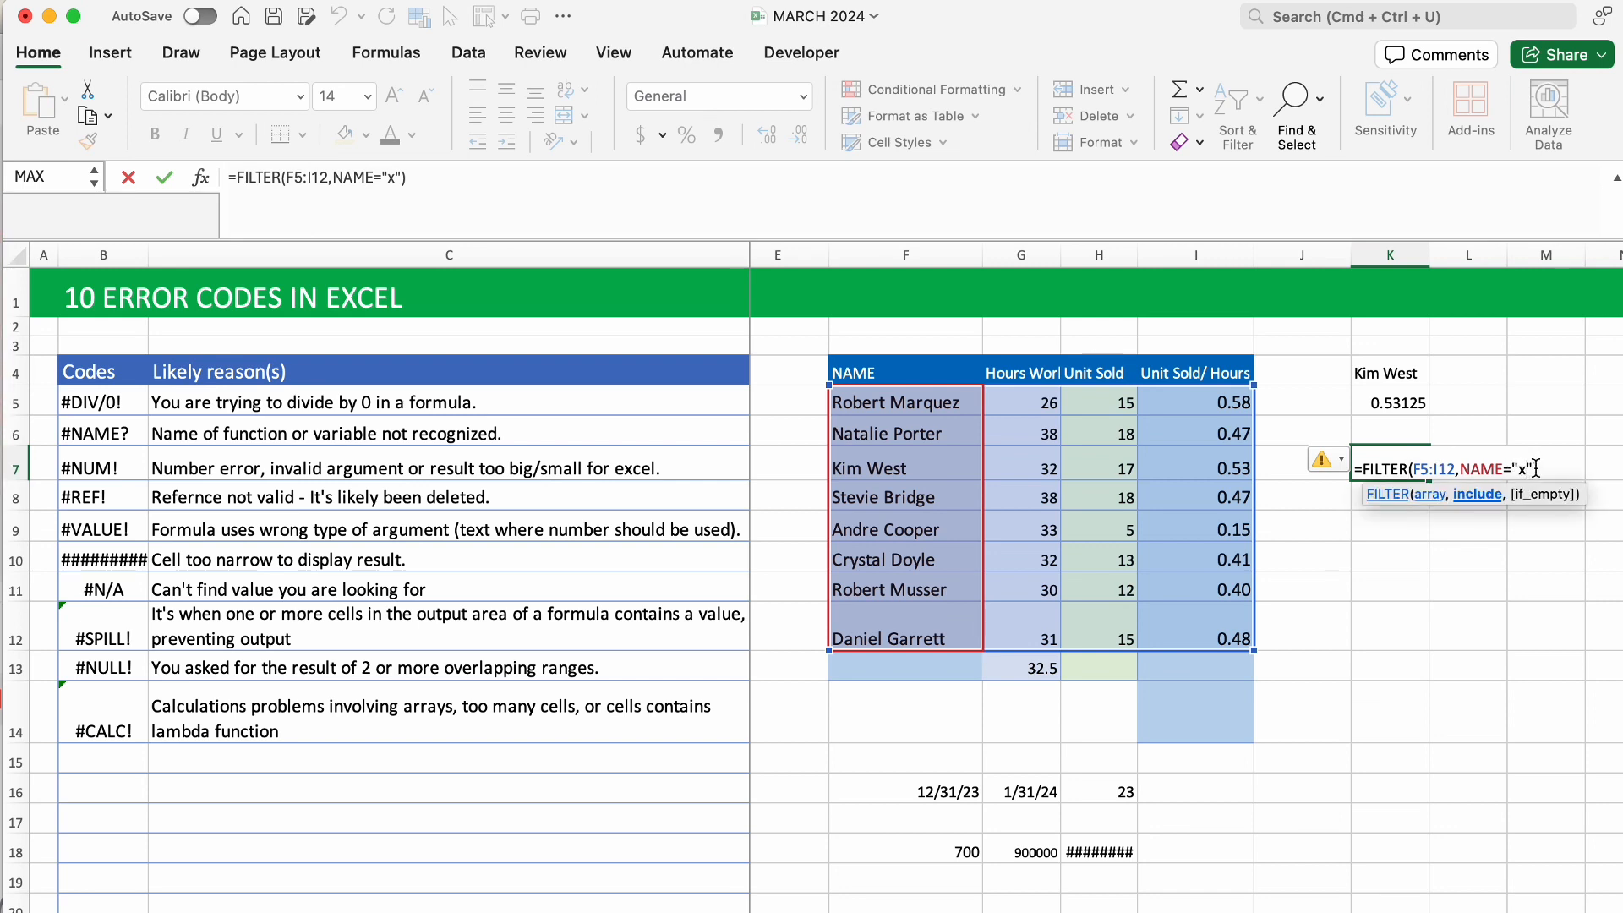
{"action": "key", "text": "BackSpace"}
{"action": "key", "text": "BackSpace"}
{"action": "key", "text": "BackSpace"}
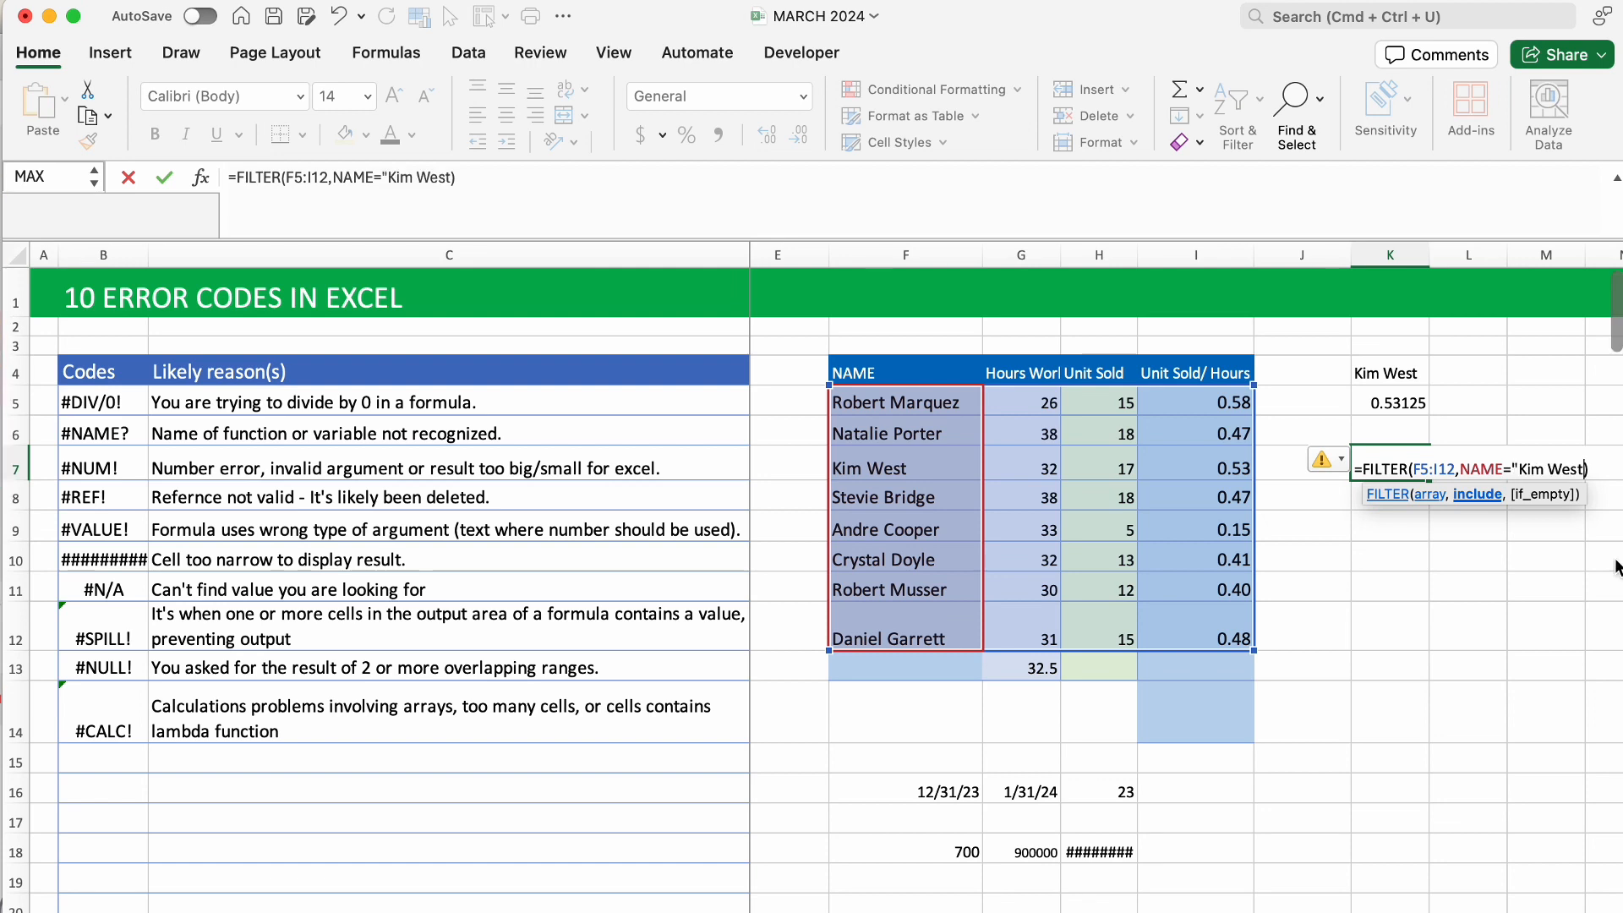
{"action": "type", "text": "\""}
{"action": "key", "text": "Return"}
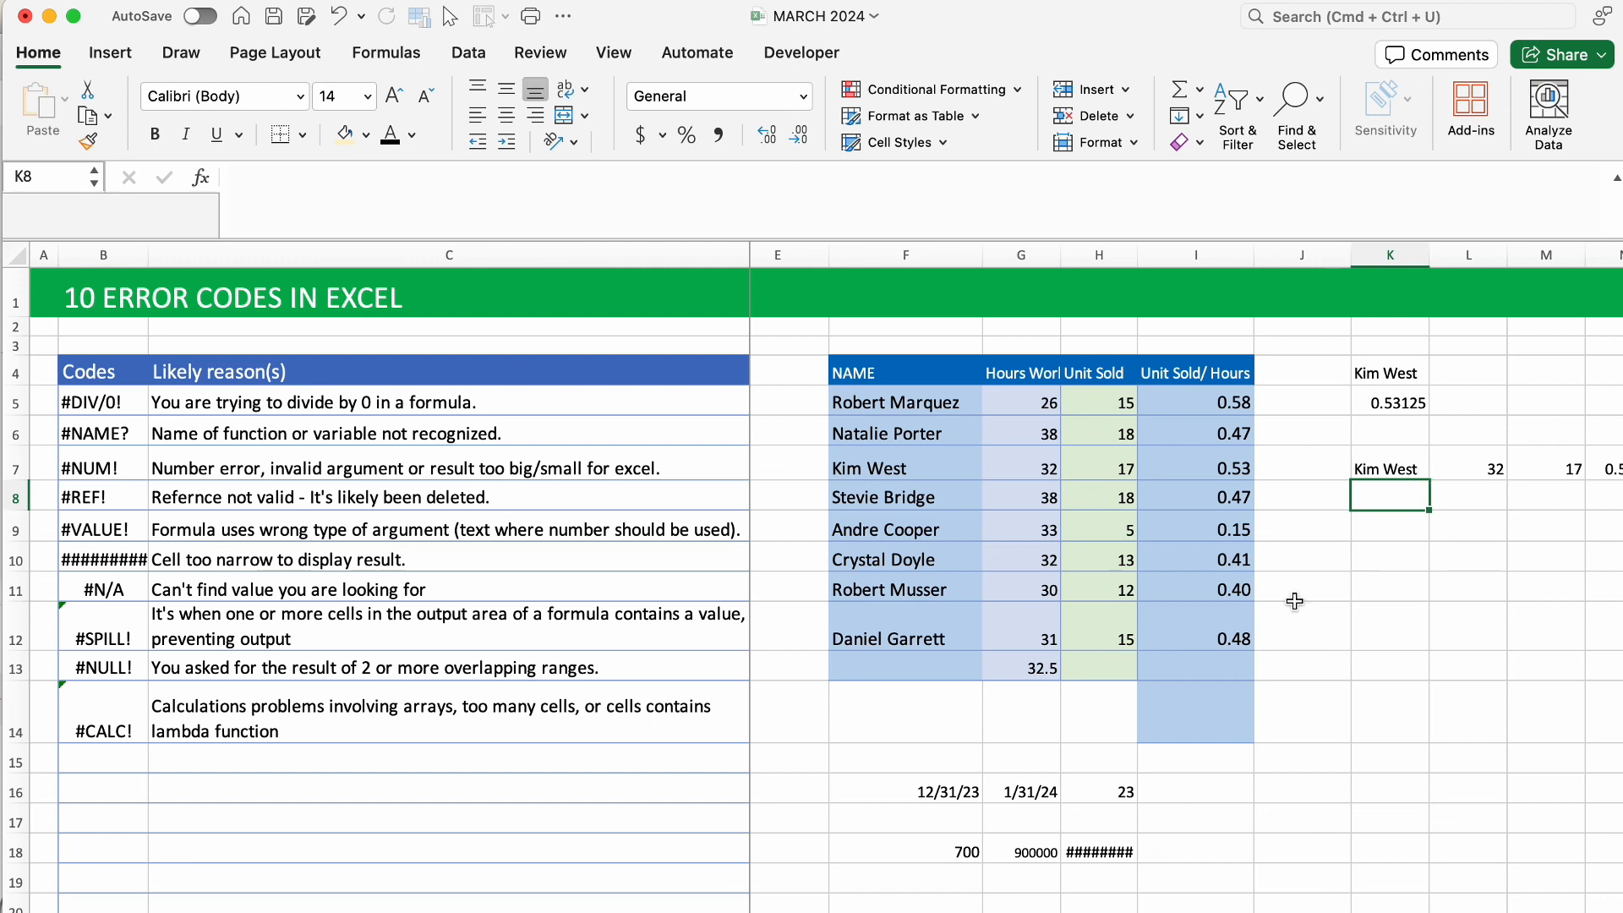
{"action": "left_click", "coordinate": [1365, 565]}
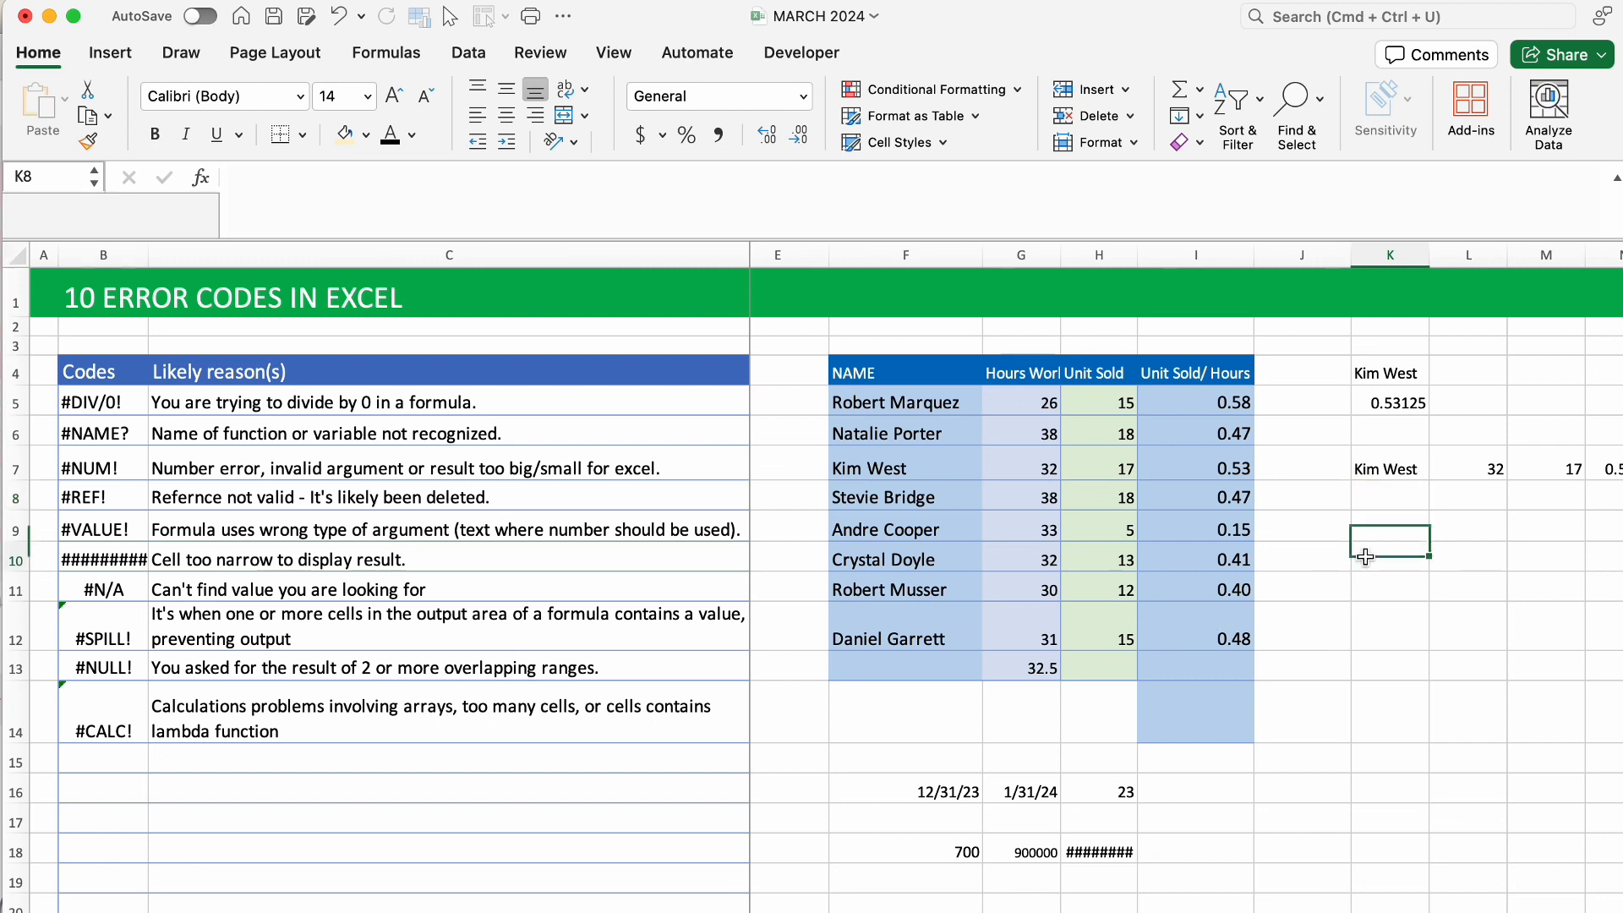